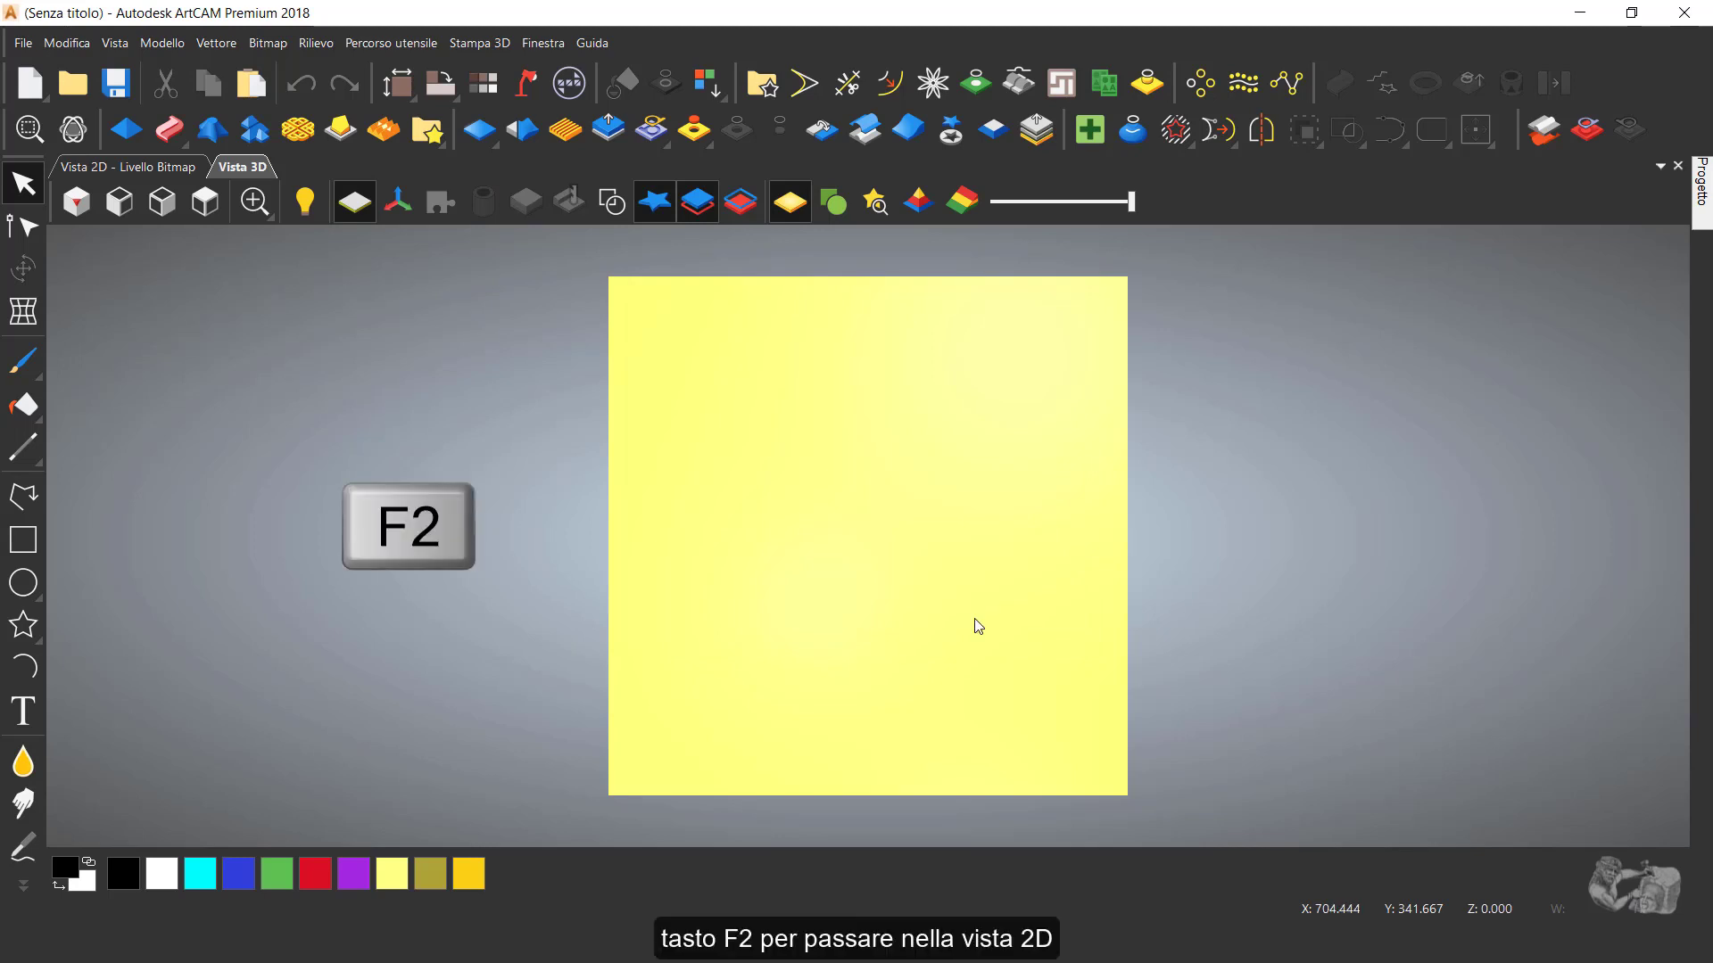
# - In the 2D view, draw a vertical reference polyline about 465 mm long upward from the plane's centre at X 500, Y 500
pyautogui.press('F2')
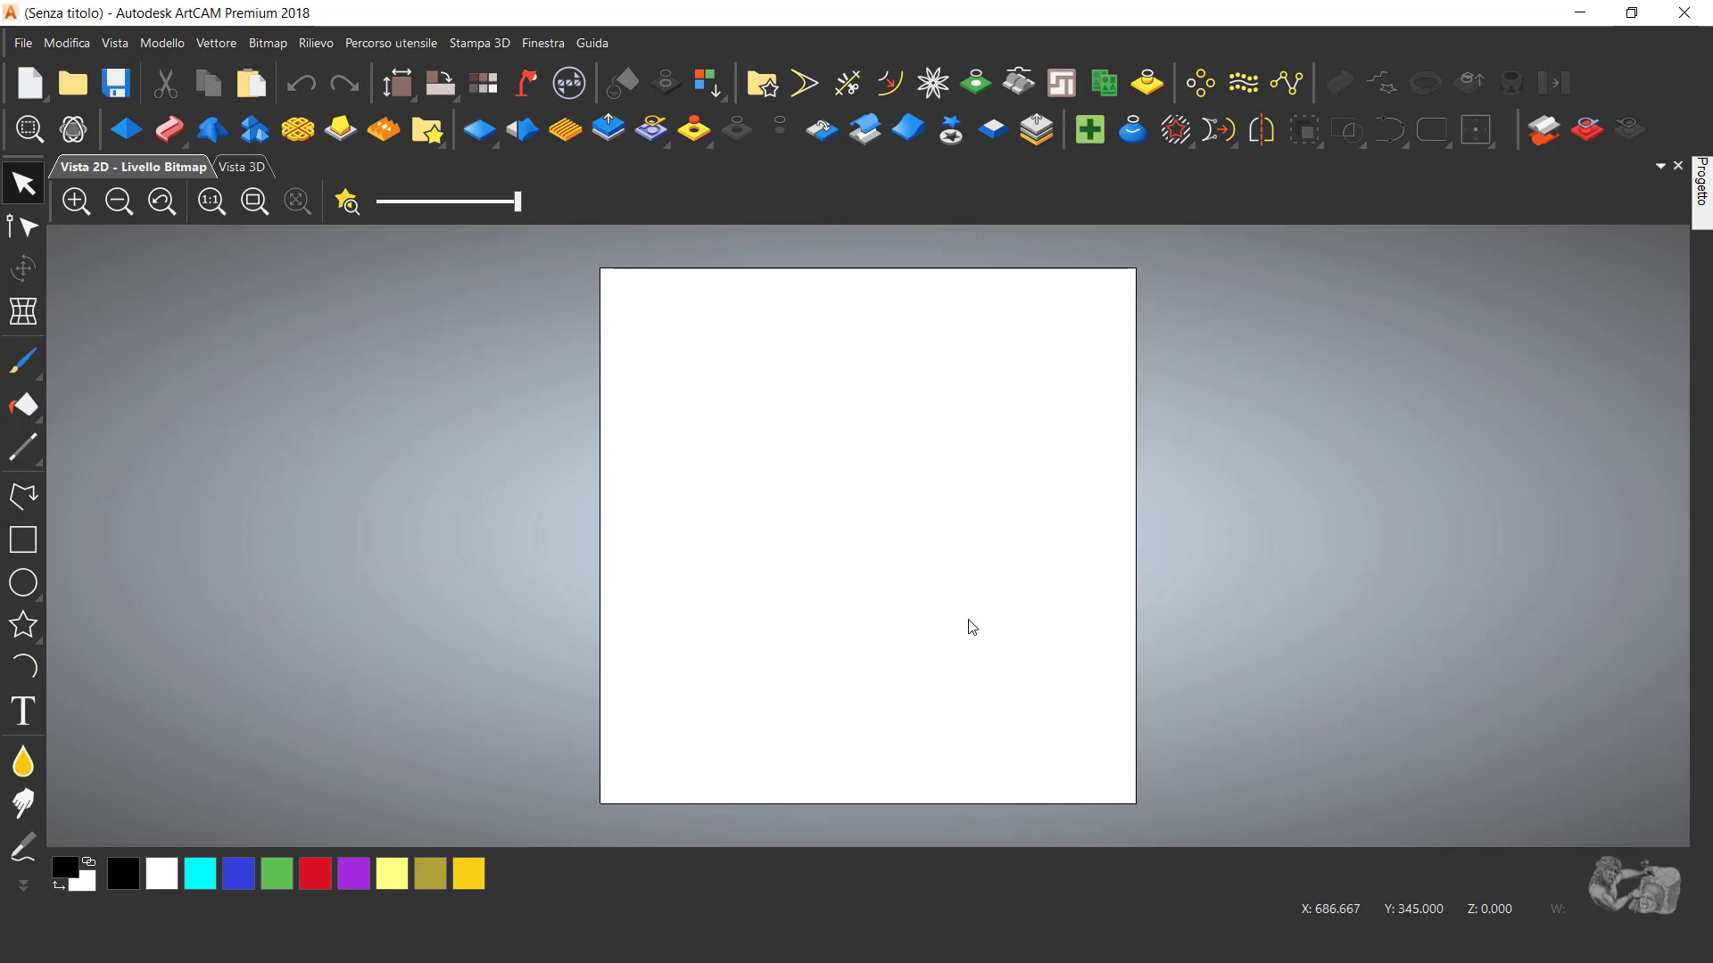
pyautogui.click(24, 495)
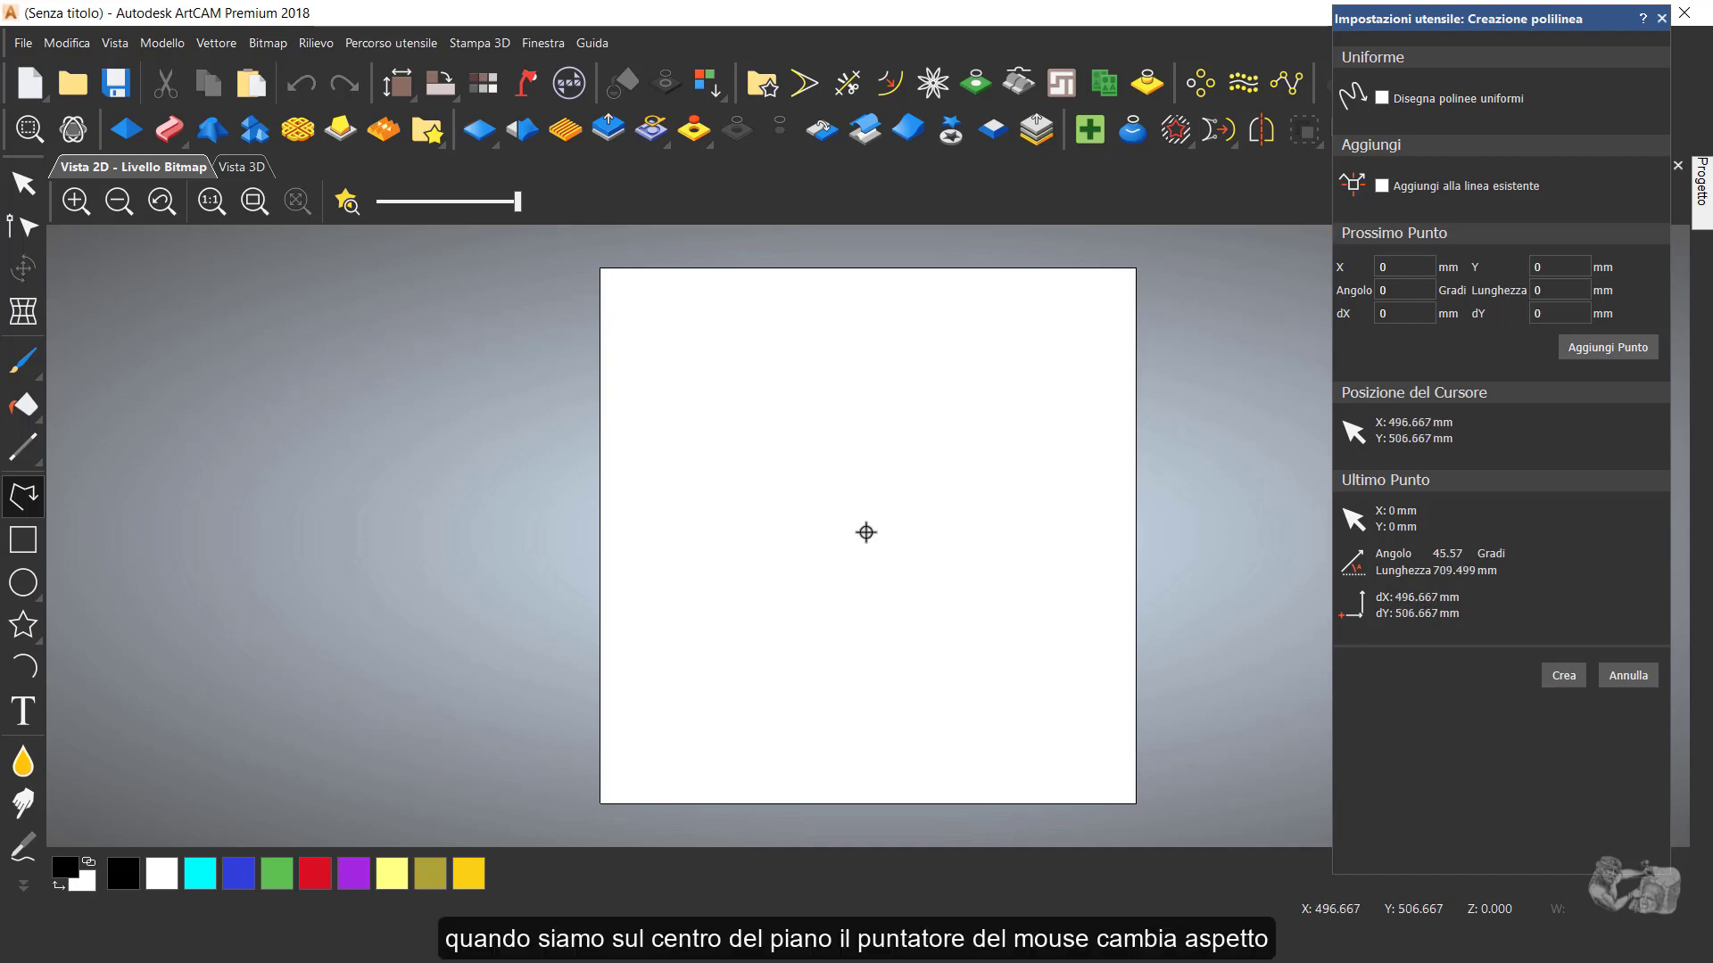
pyautogui.click(866, 533)
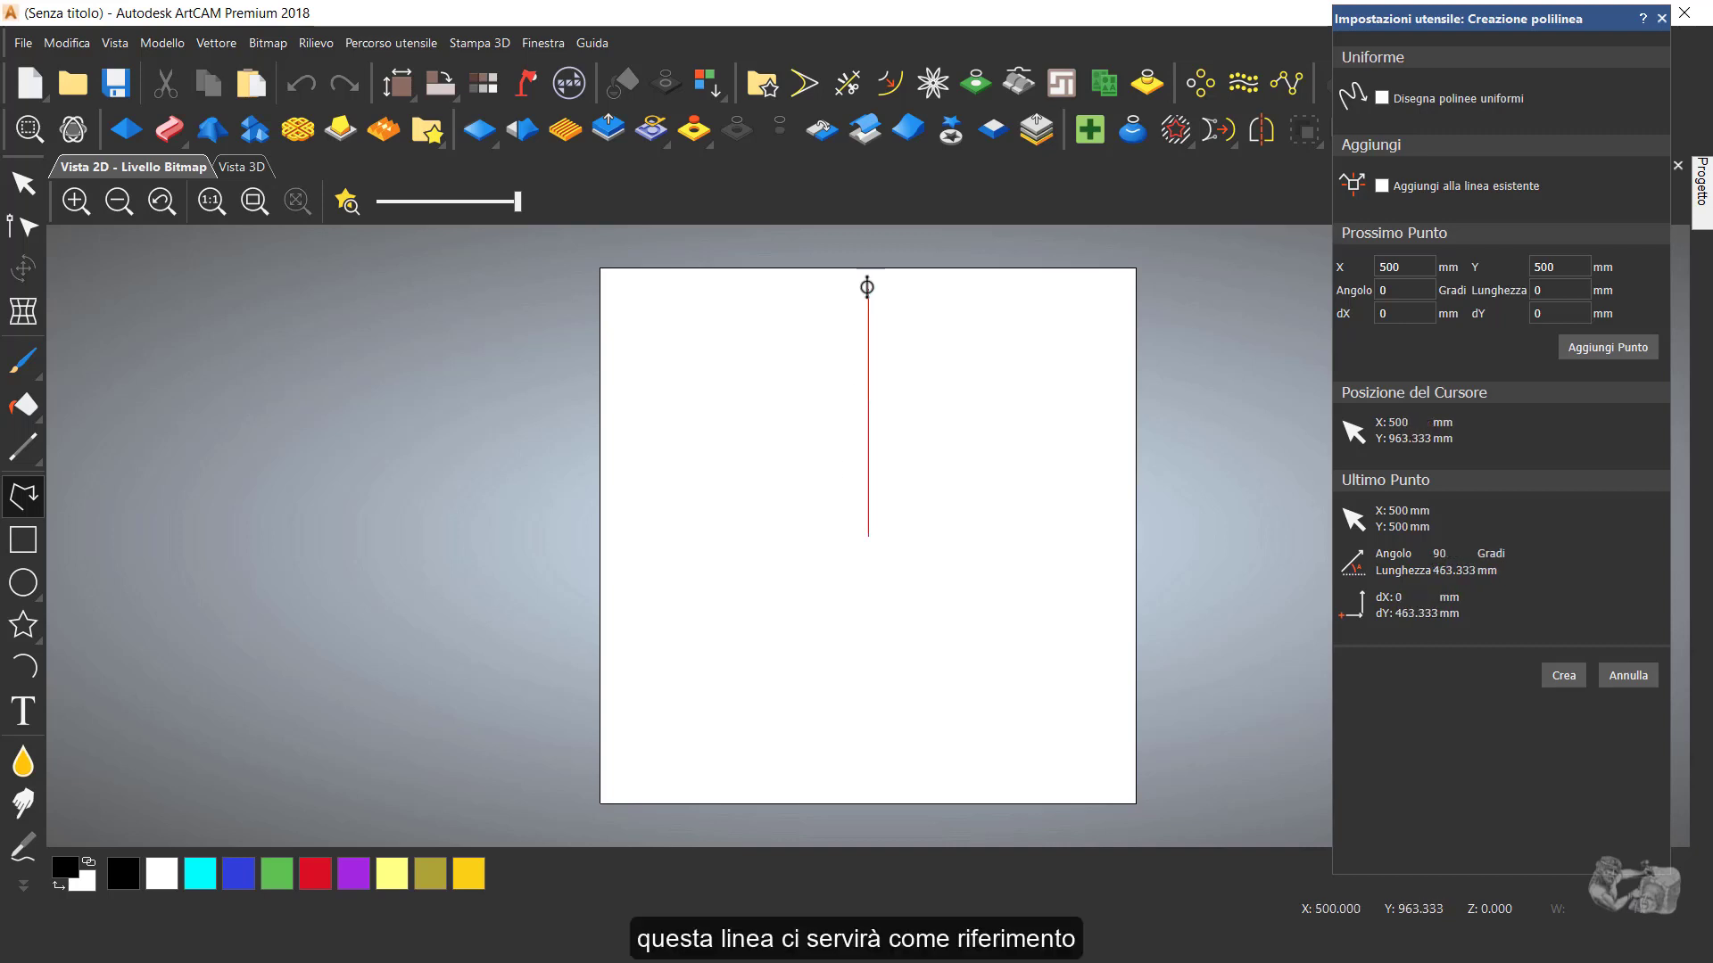
pyautogui.click(866, 286)
pyautogui.press('Escape')
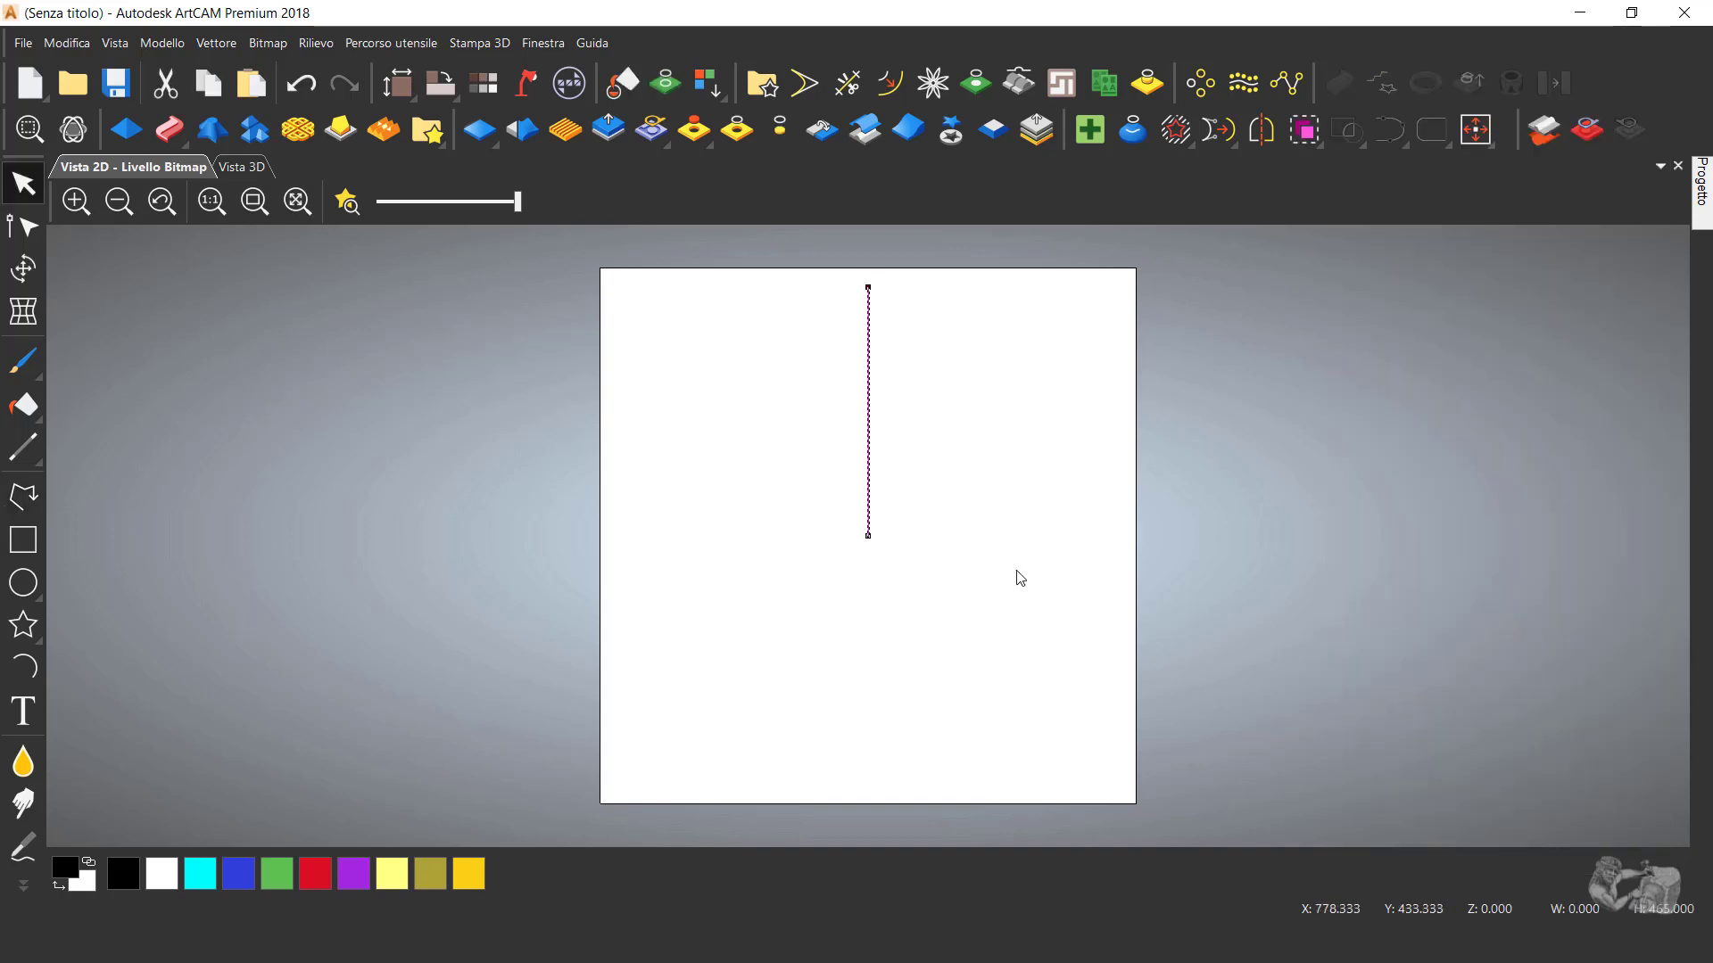
pyautogui.click(1015, 568)
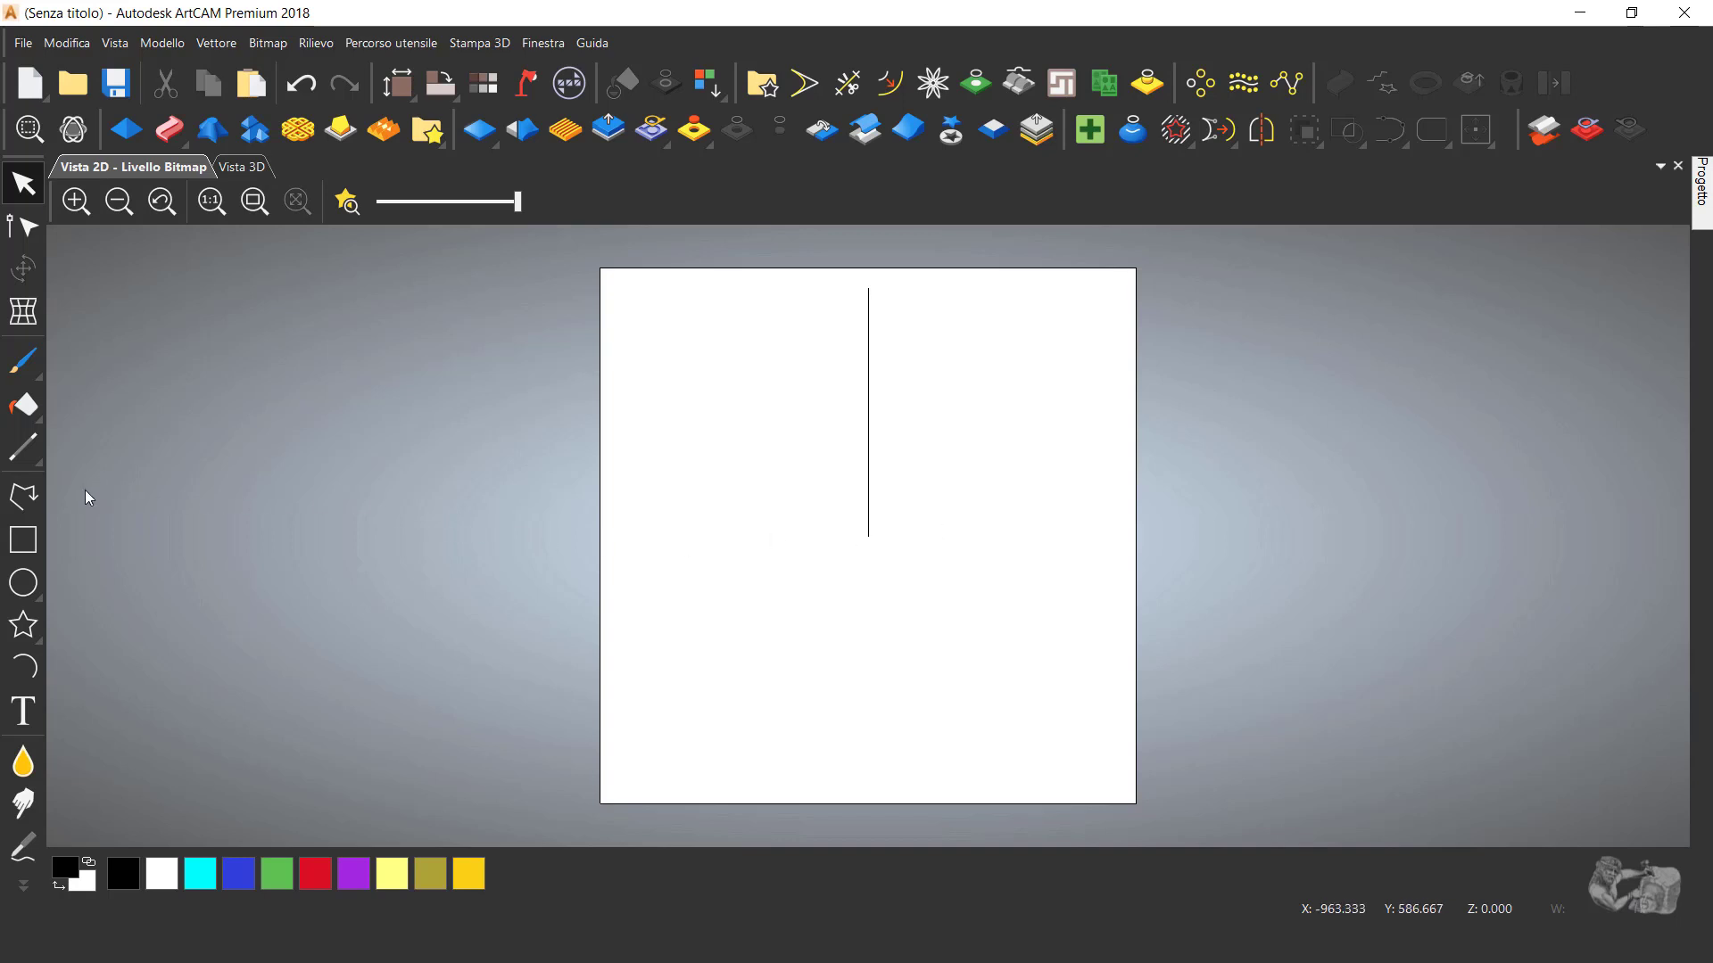
# - With uniform polylines enabled, draw the leaf's left outline from the plane's centre up to a tip at about X 438, Y 965
pyautogui.click(24, 500)
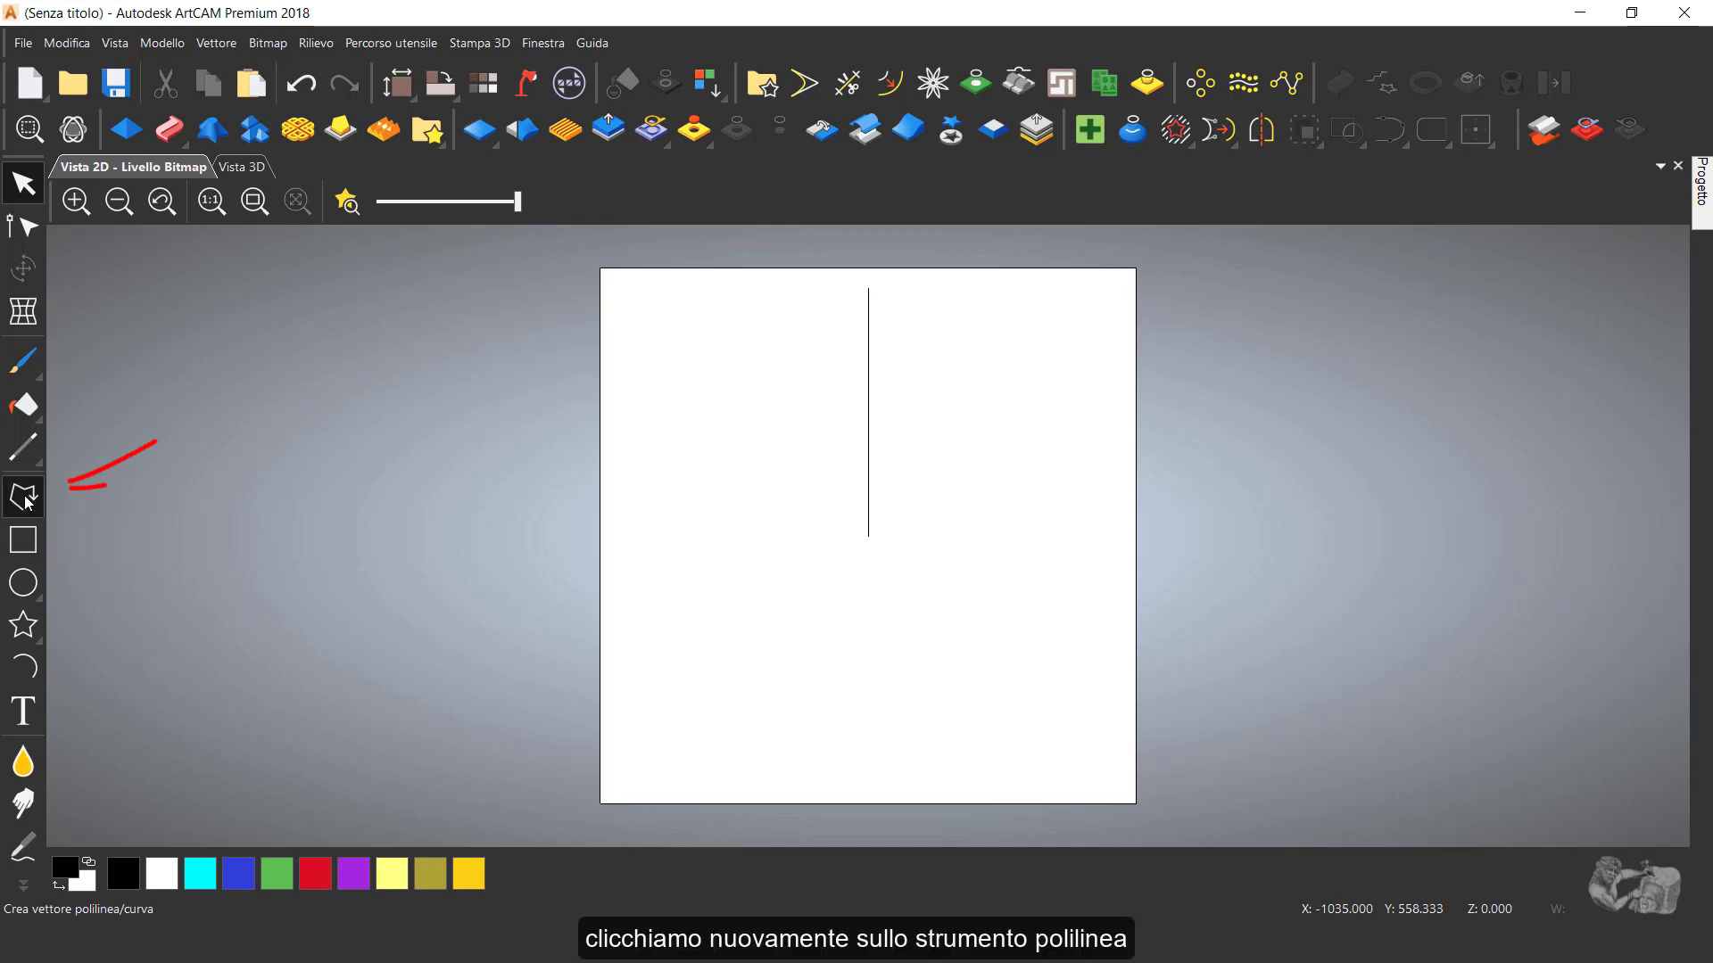
pyautogui.click(24, 500)
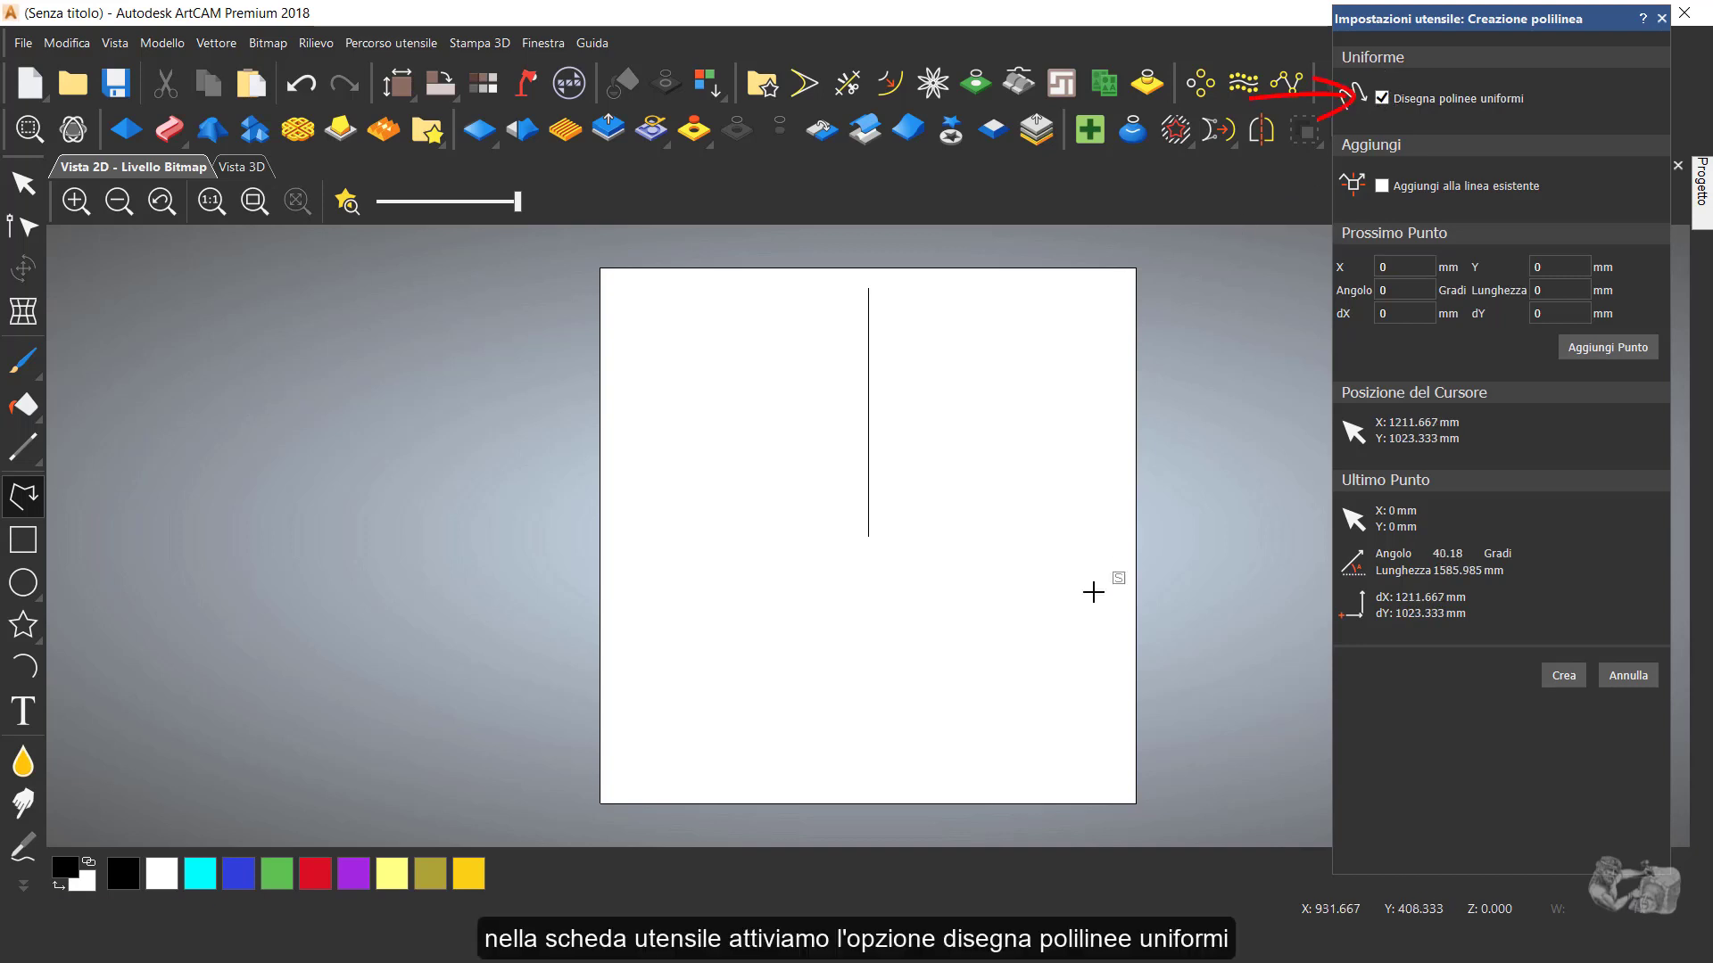
pyautogui.click(868, 536)
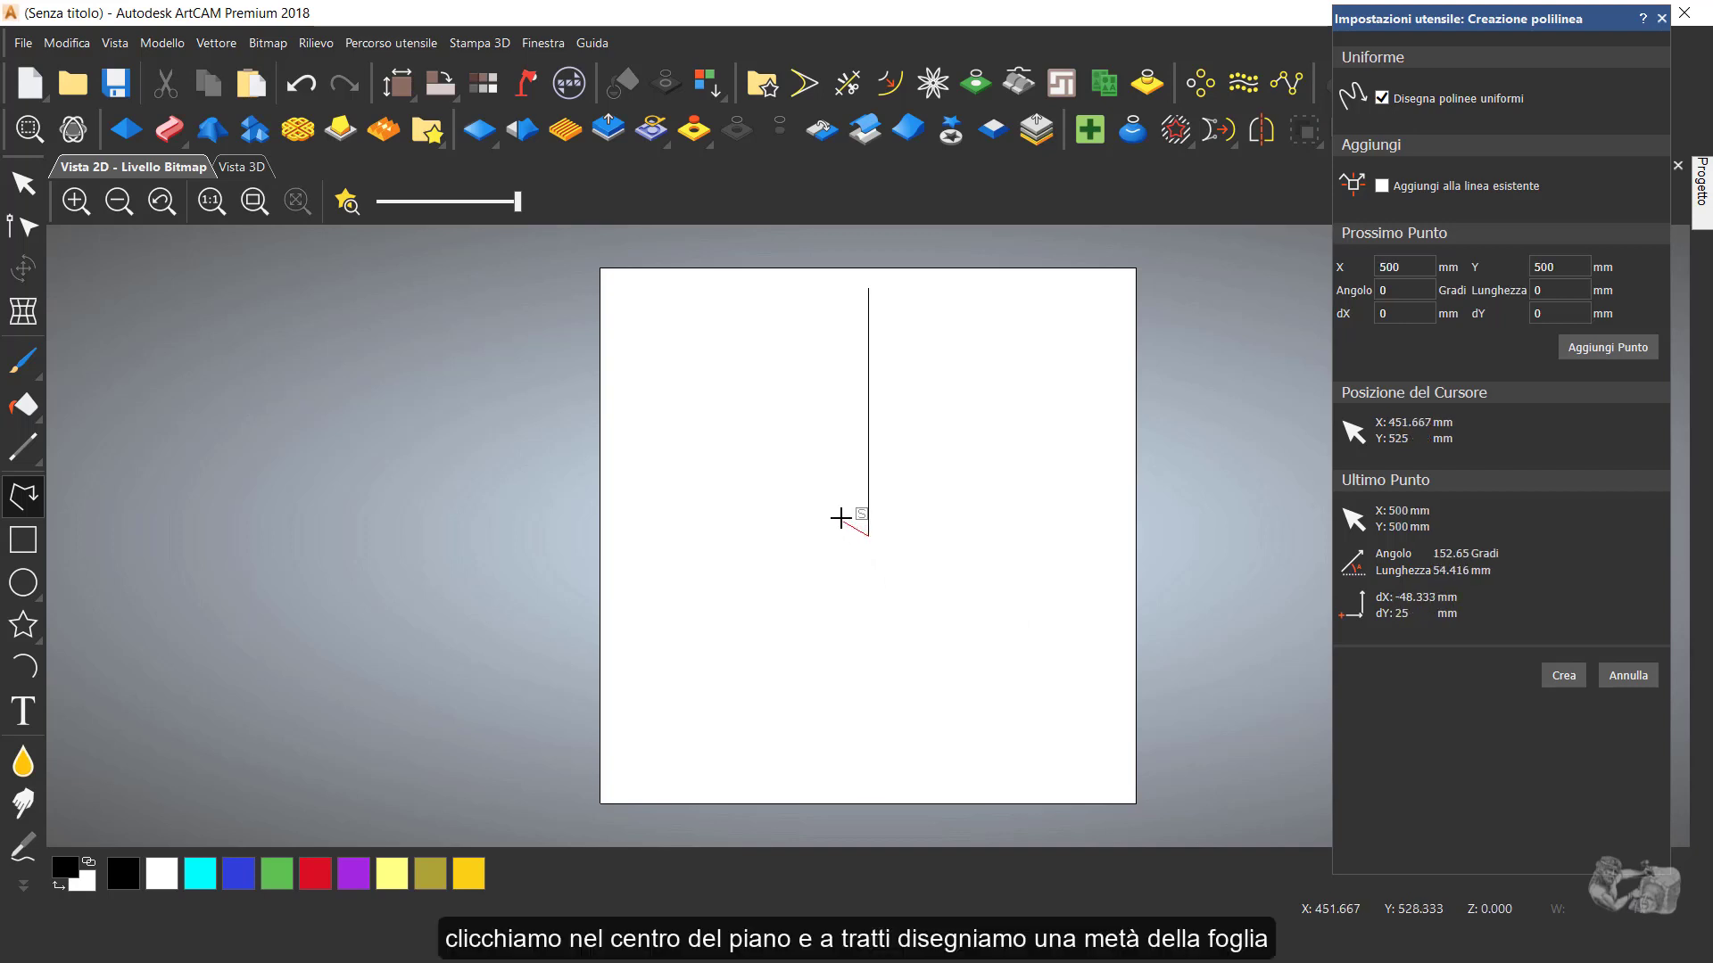
pyautogui.click(835, 508)
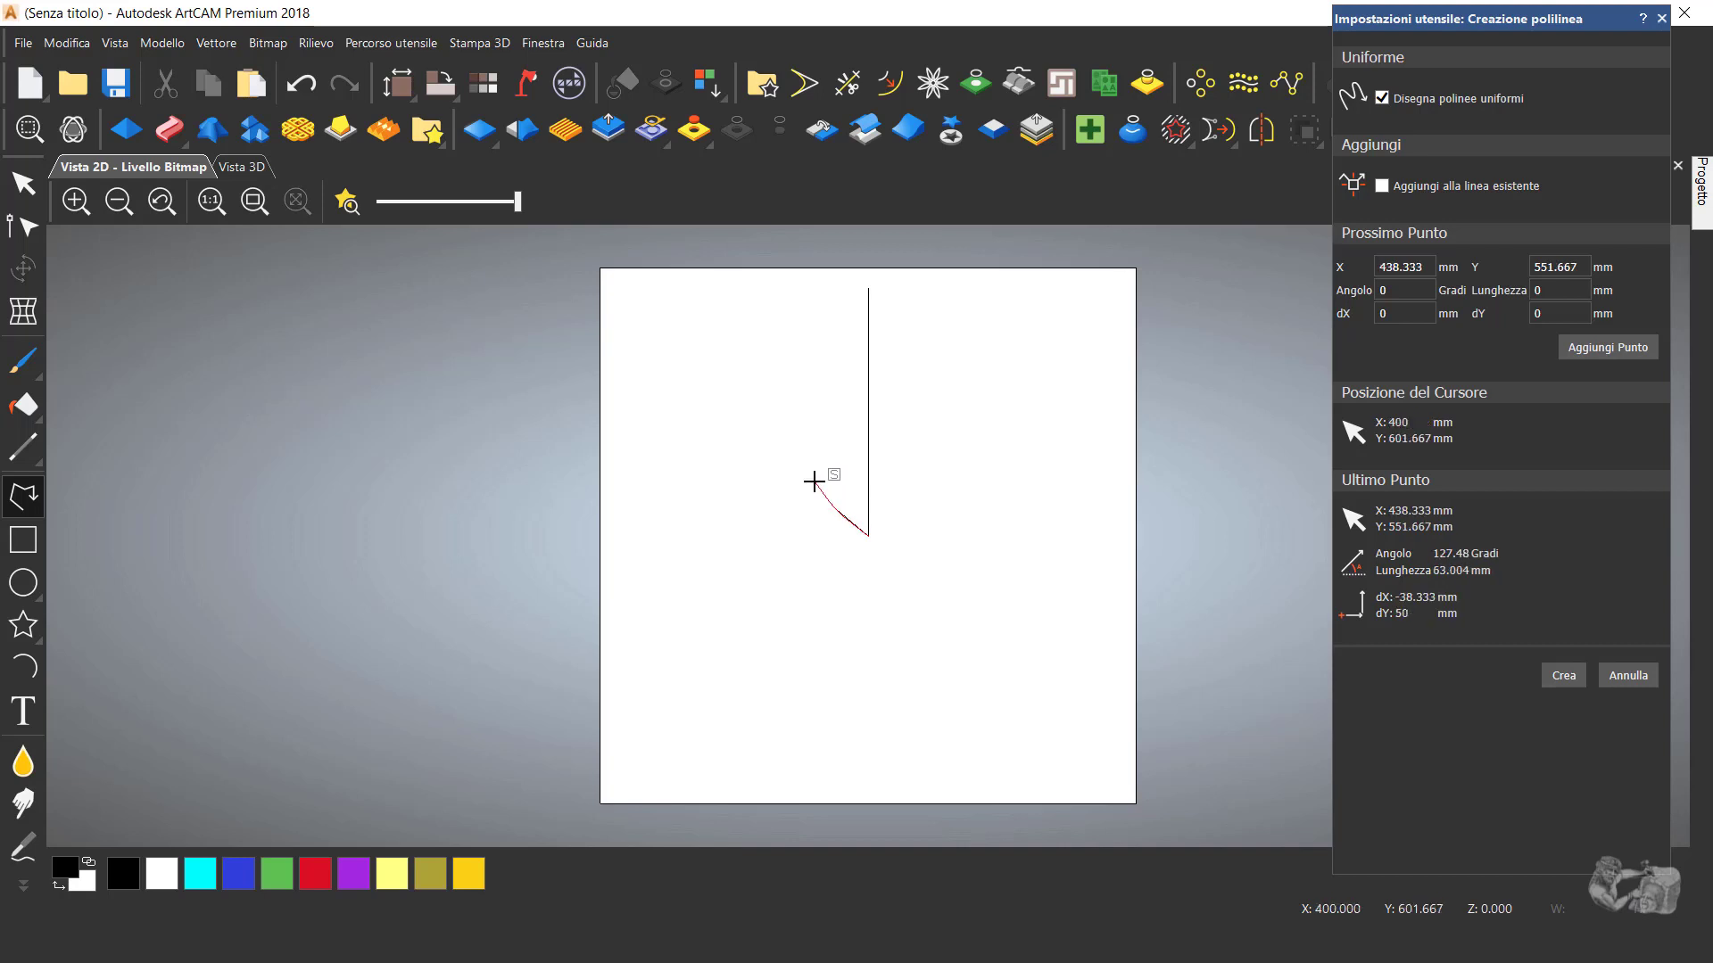
pyautogui.click(814, 481)
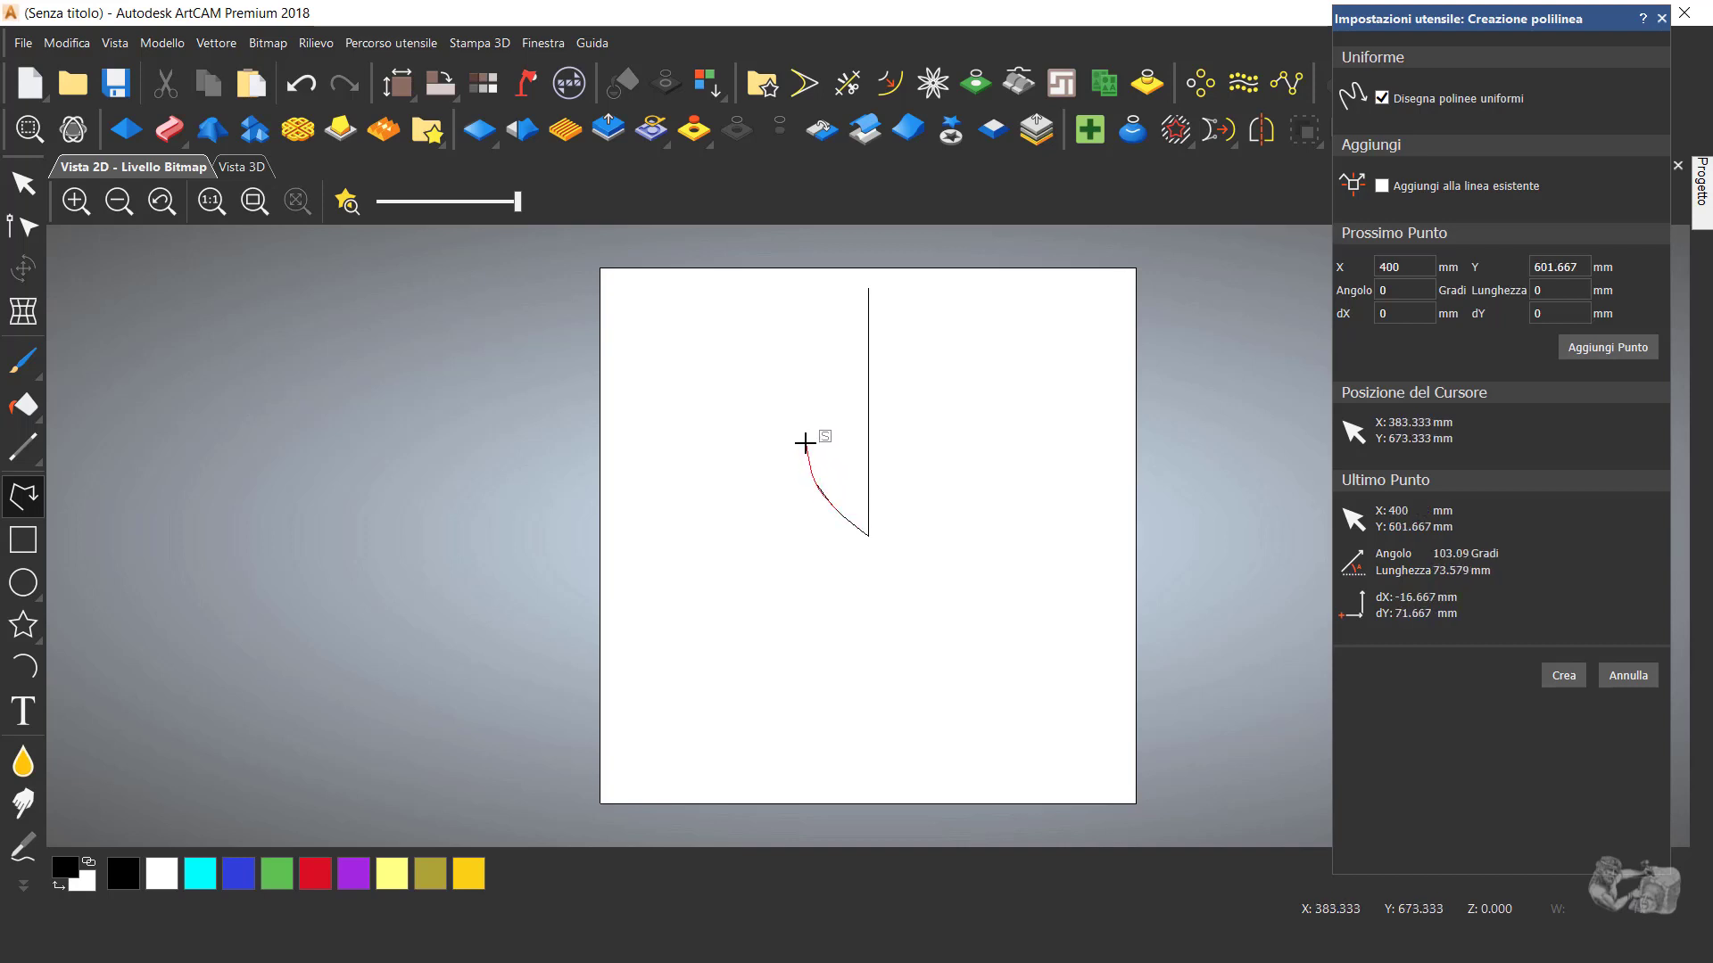
pyautogui.click(804, 442)
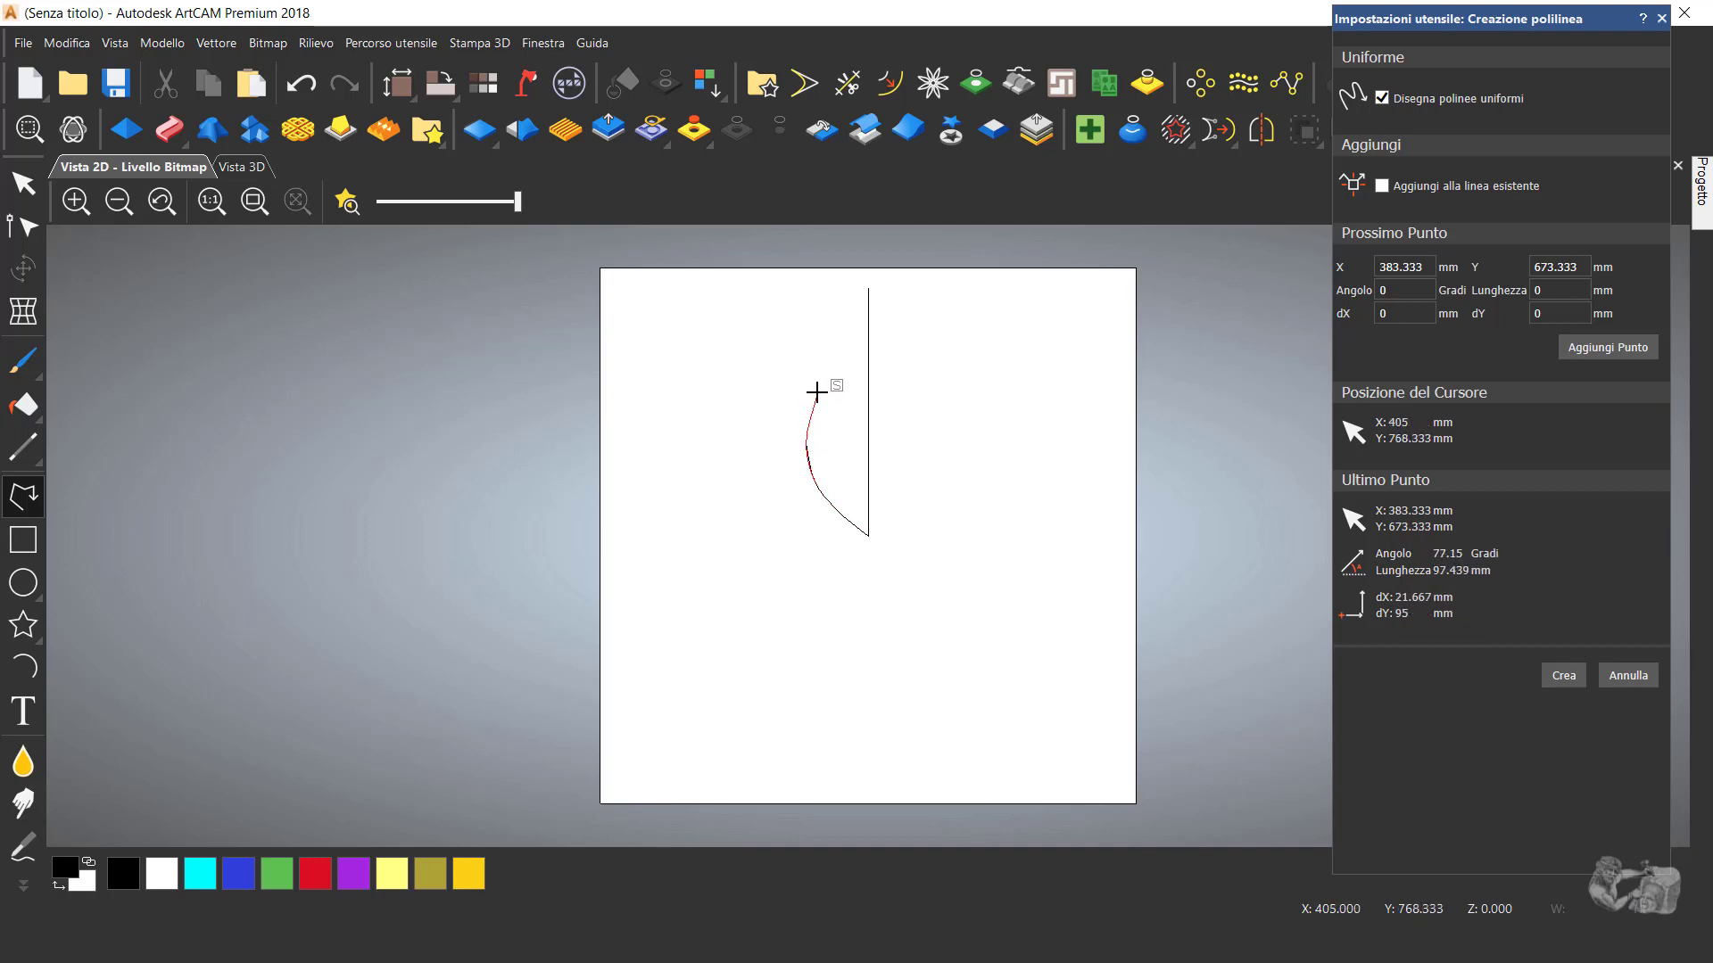
pyautogui.click(811, 394)
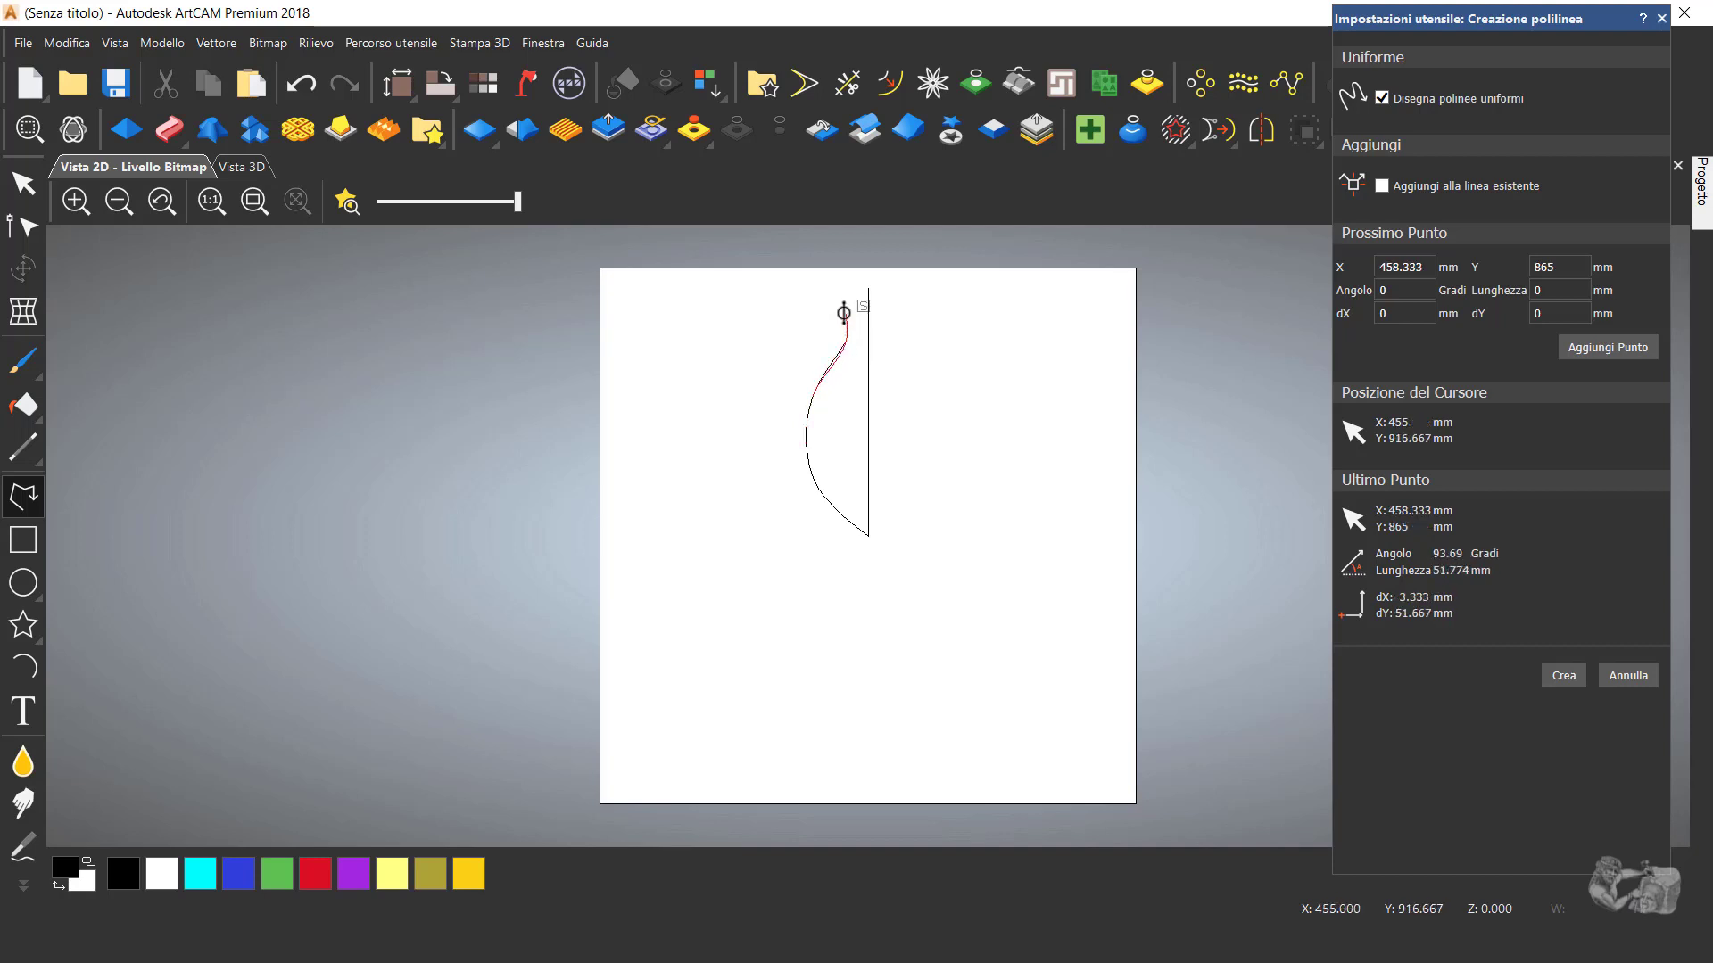
pyautogui.click(842, 307)
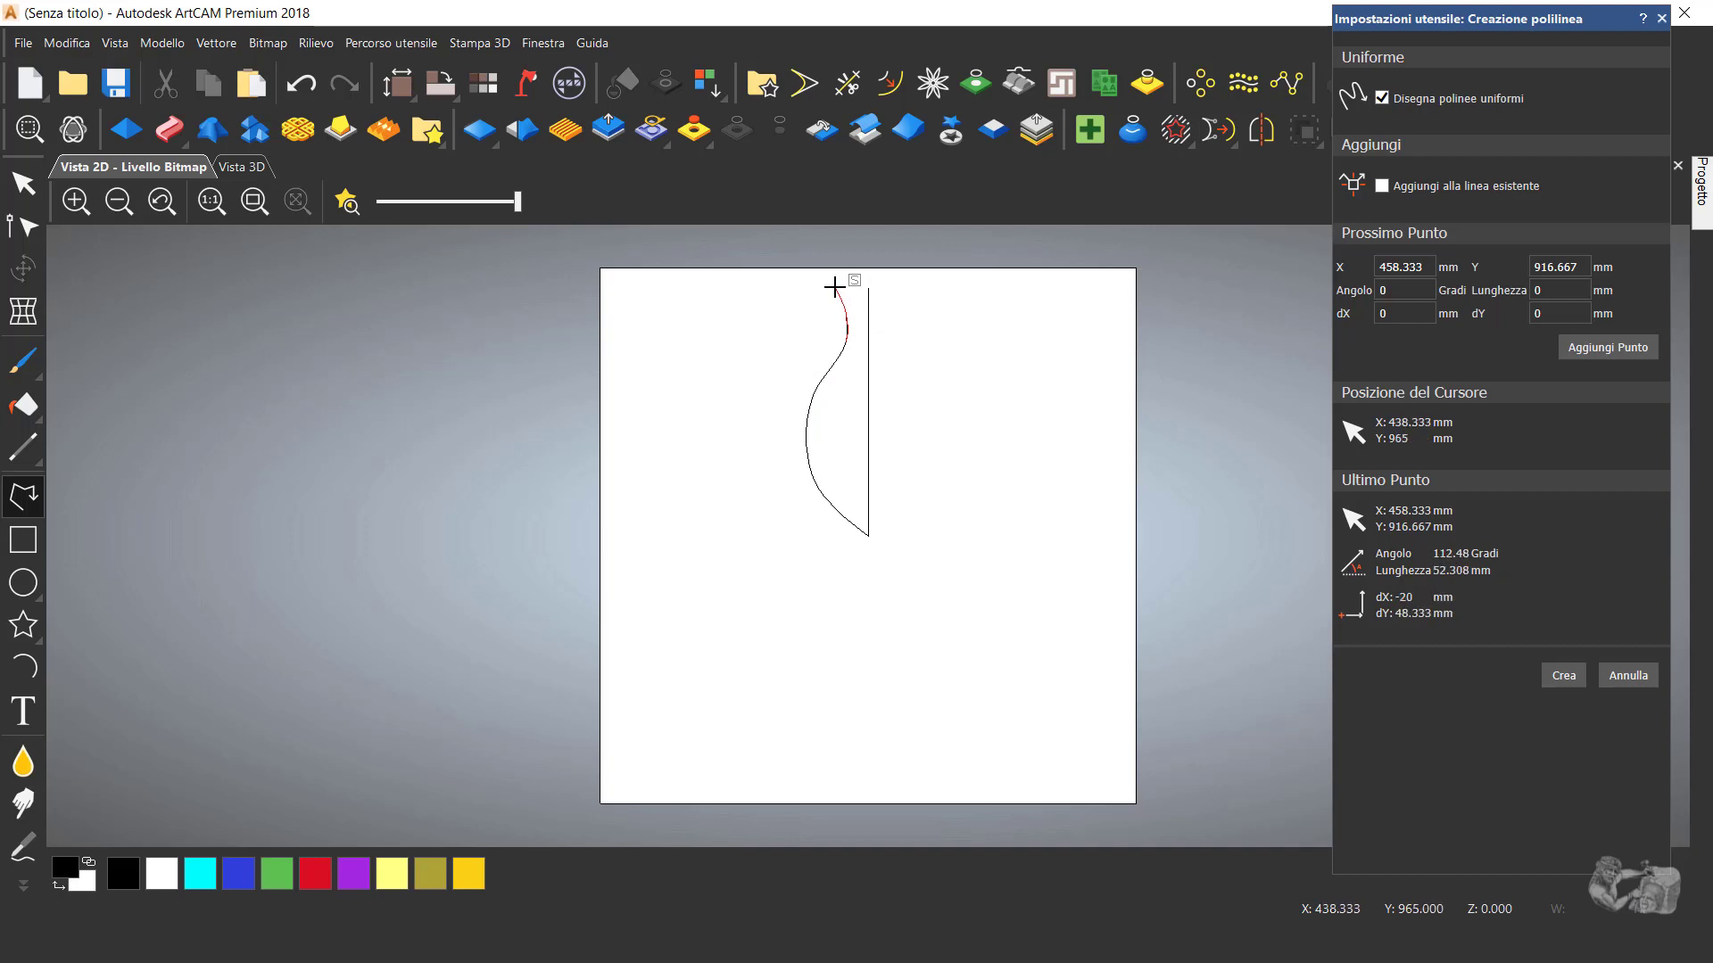
pyautogui.press('Escape')
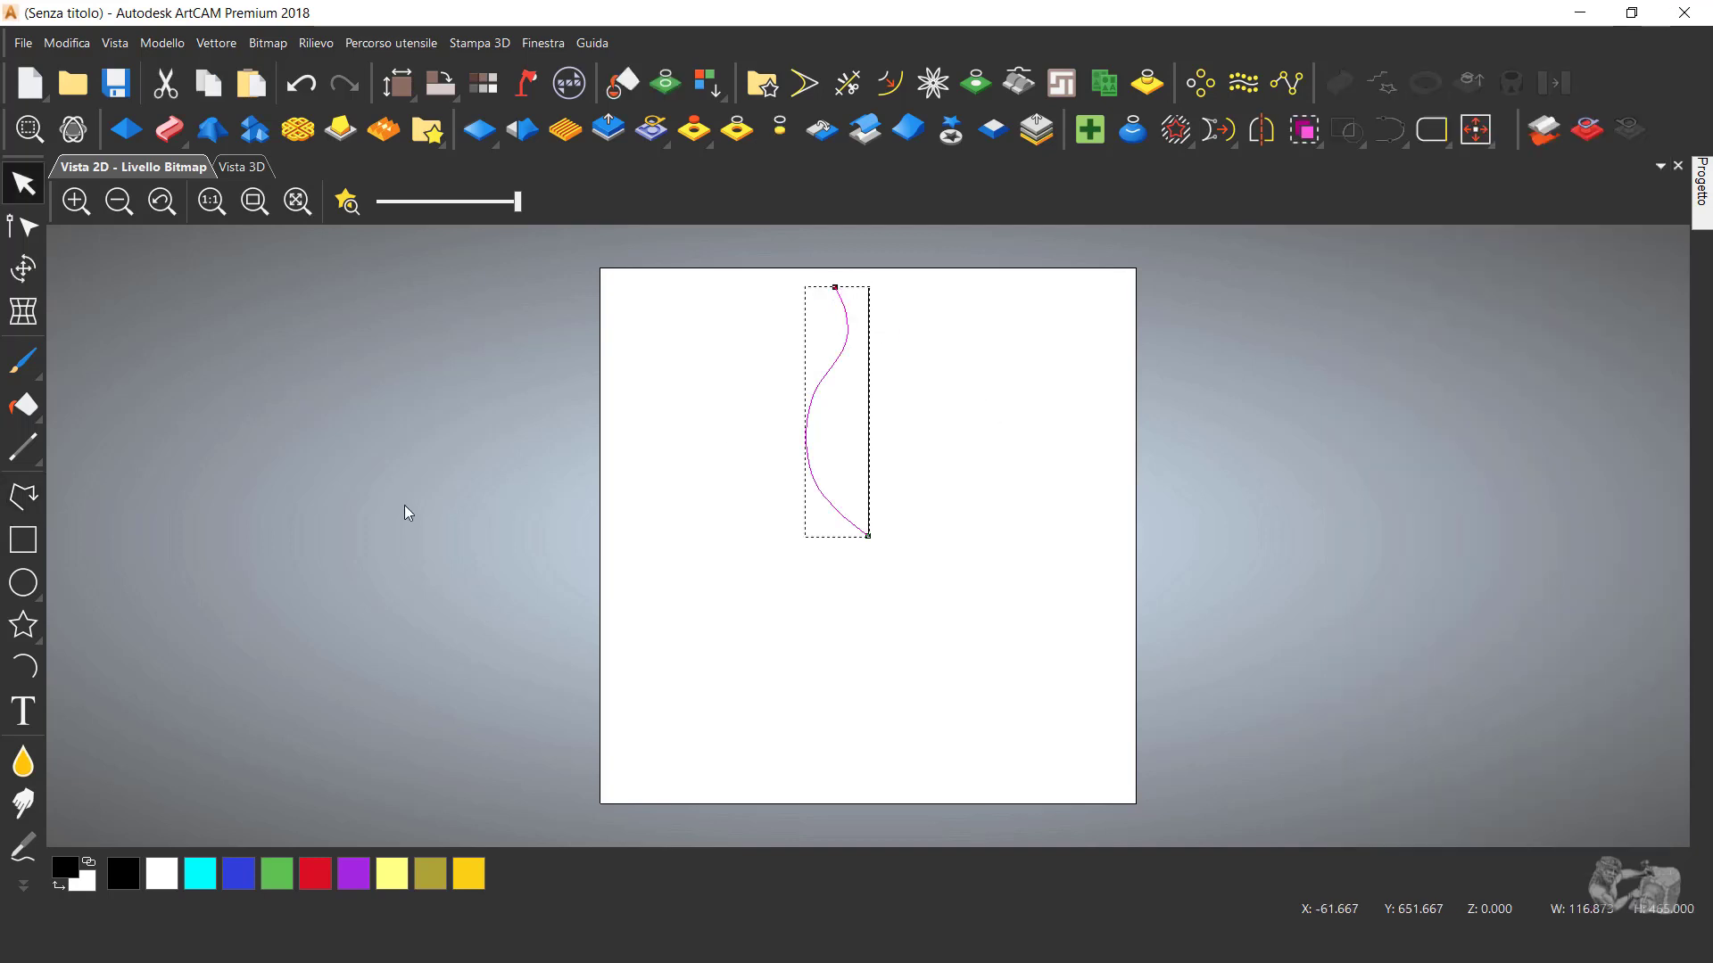
# - Draw the leaf's right outline as a separate smooth polyline about 135 mm wide, from the tip back to the plane's centre
pyautogui.click(20, 499)
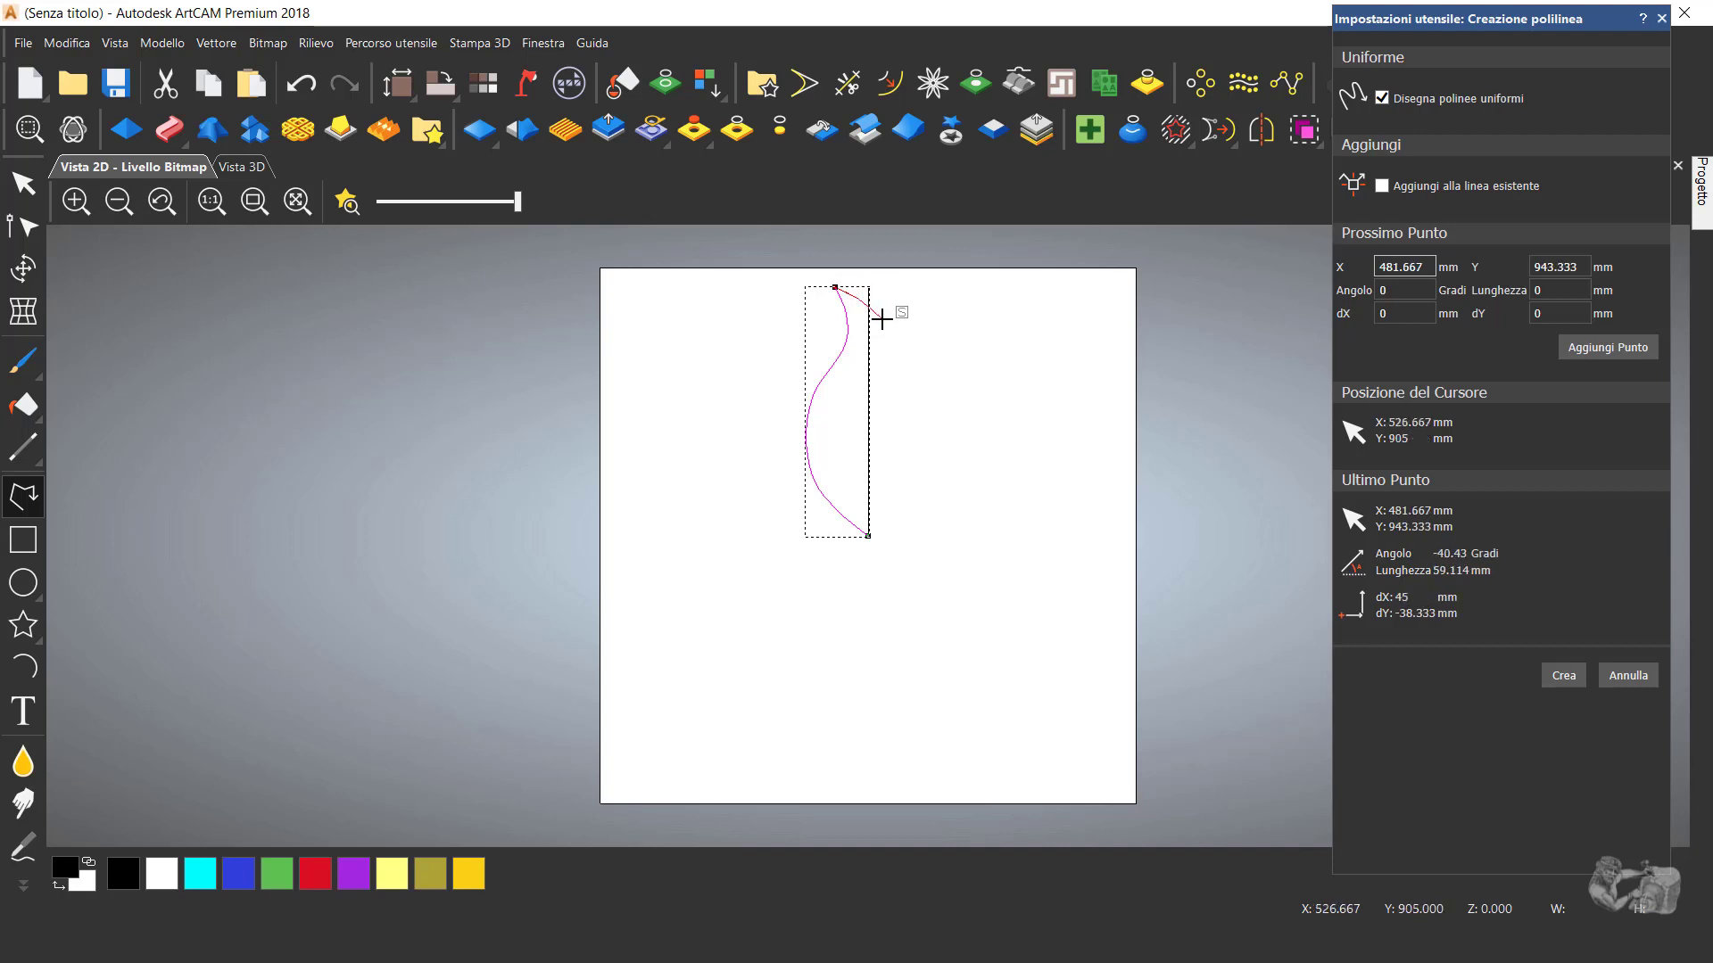
pyautogui.click(906, 392)
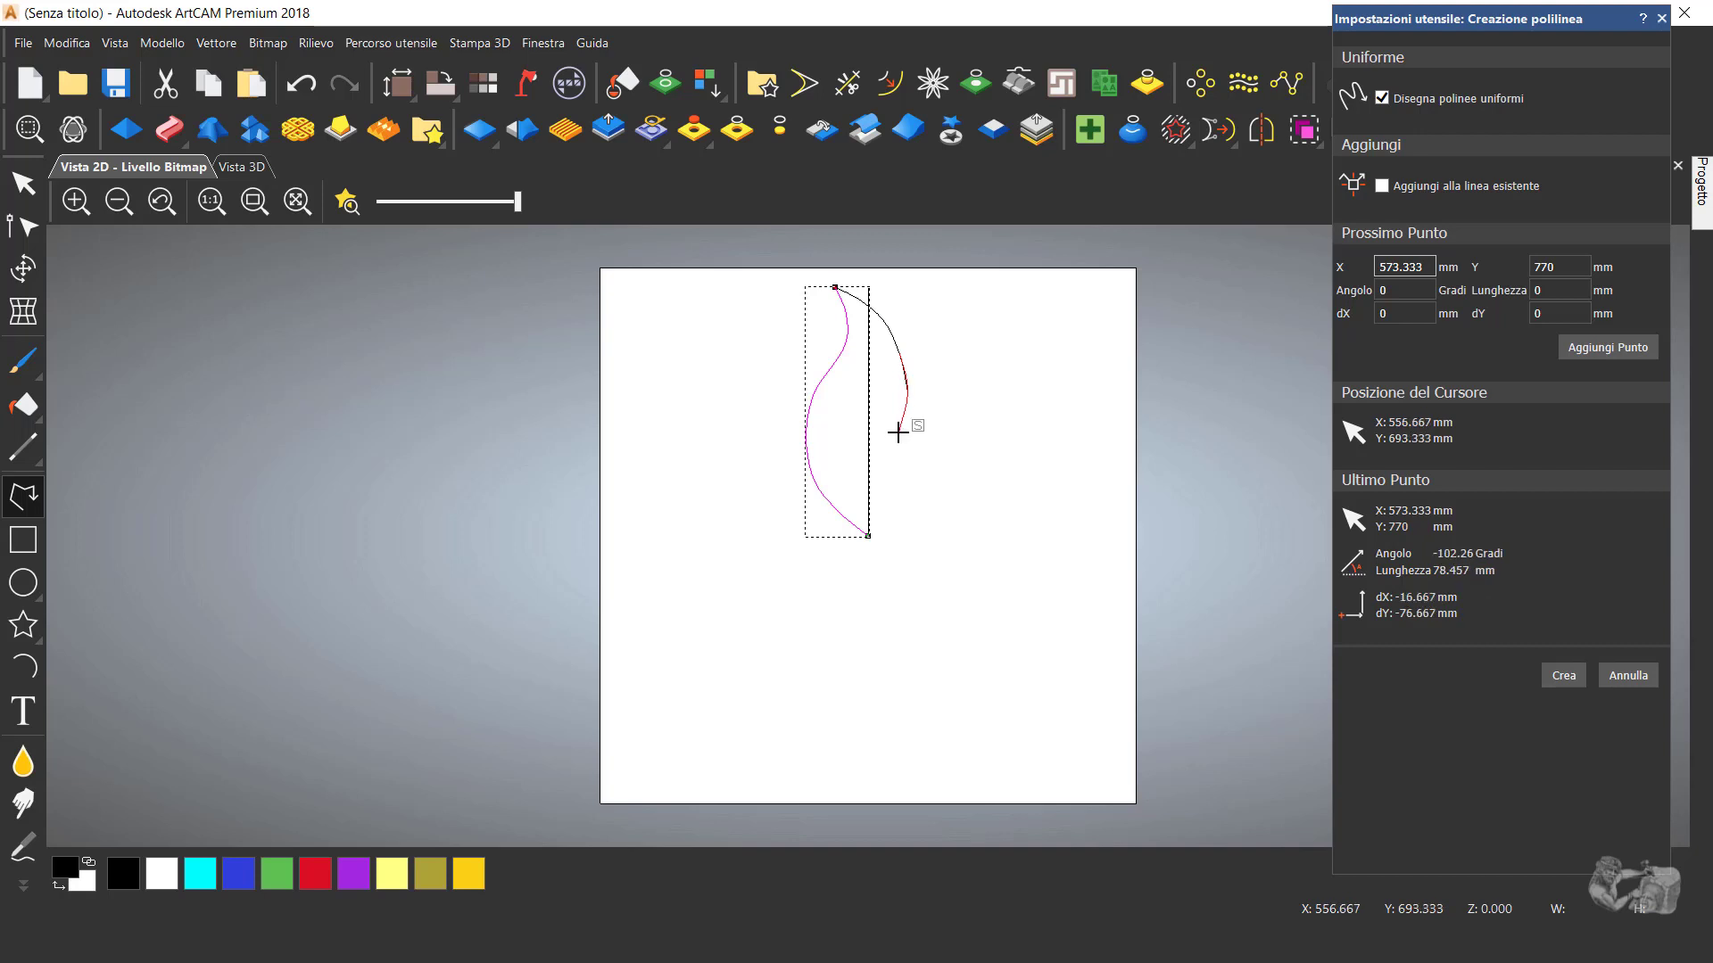
pyautogui.click(902, 436)
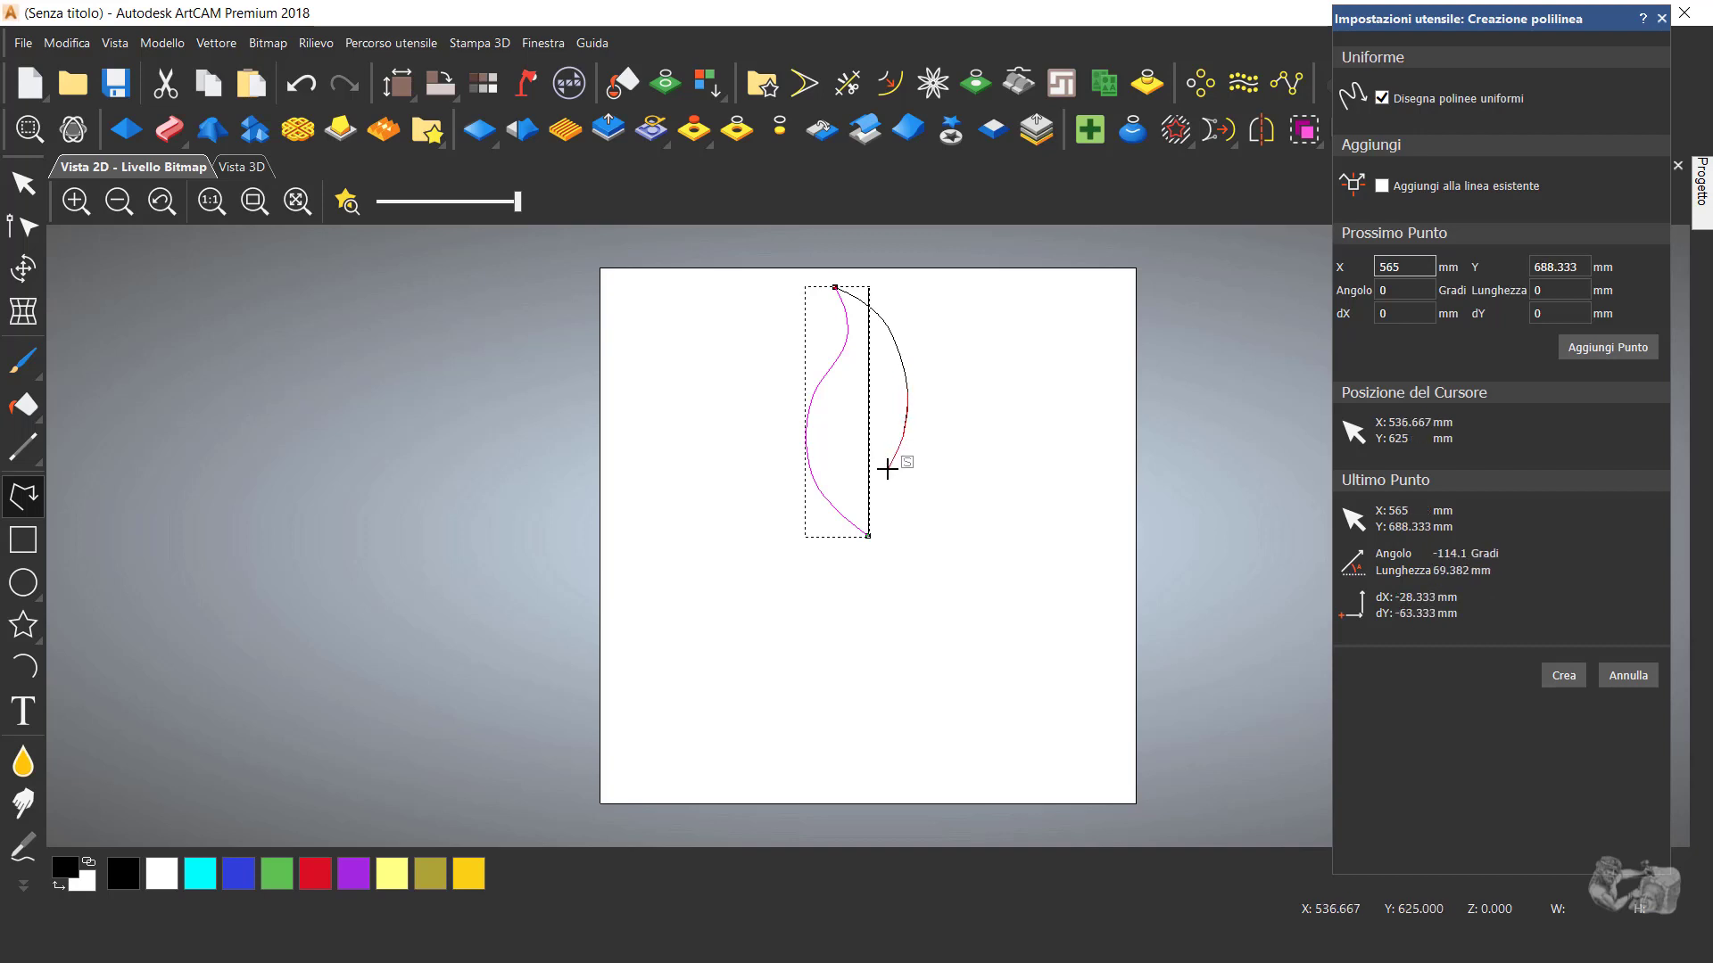
pyautogui.click(886, 469)
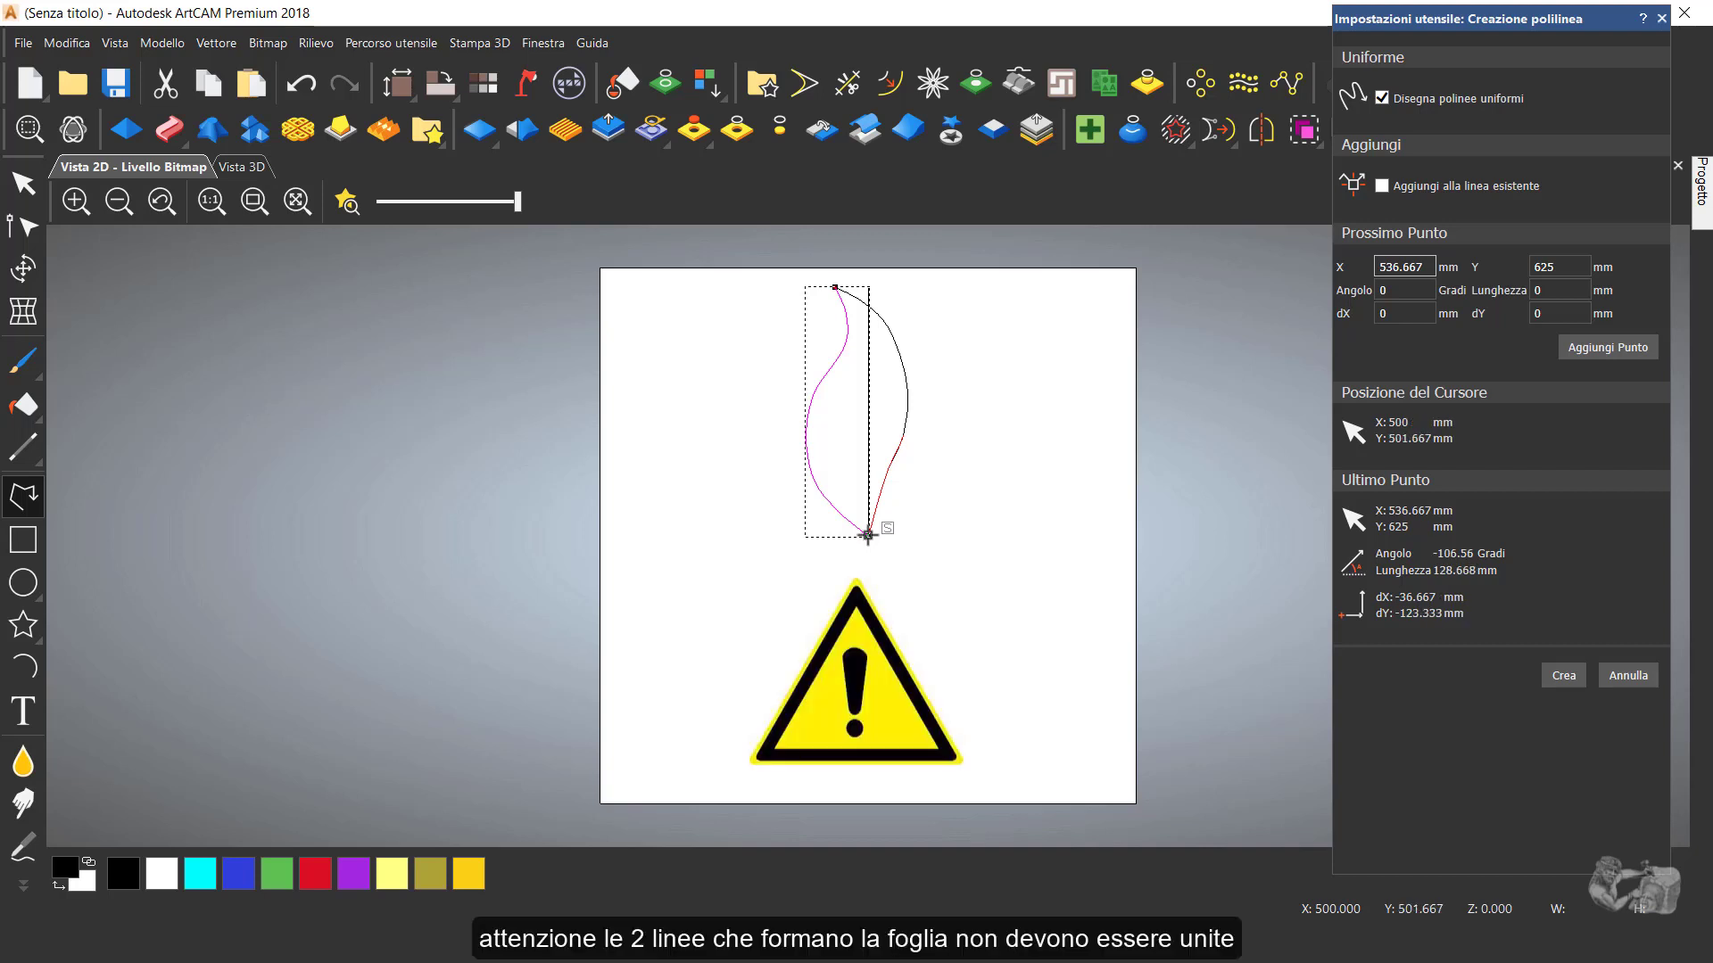
pyautogui.click(868, 535)
pyautogui.rightClick(871, 535)
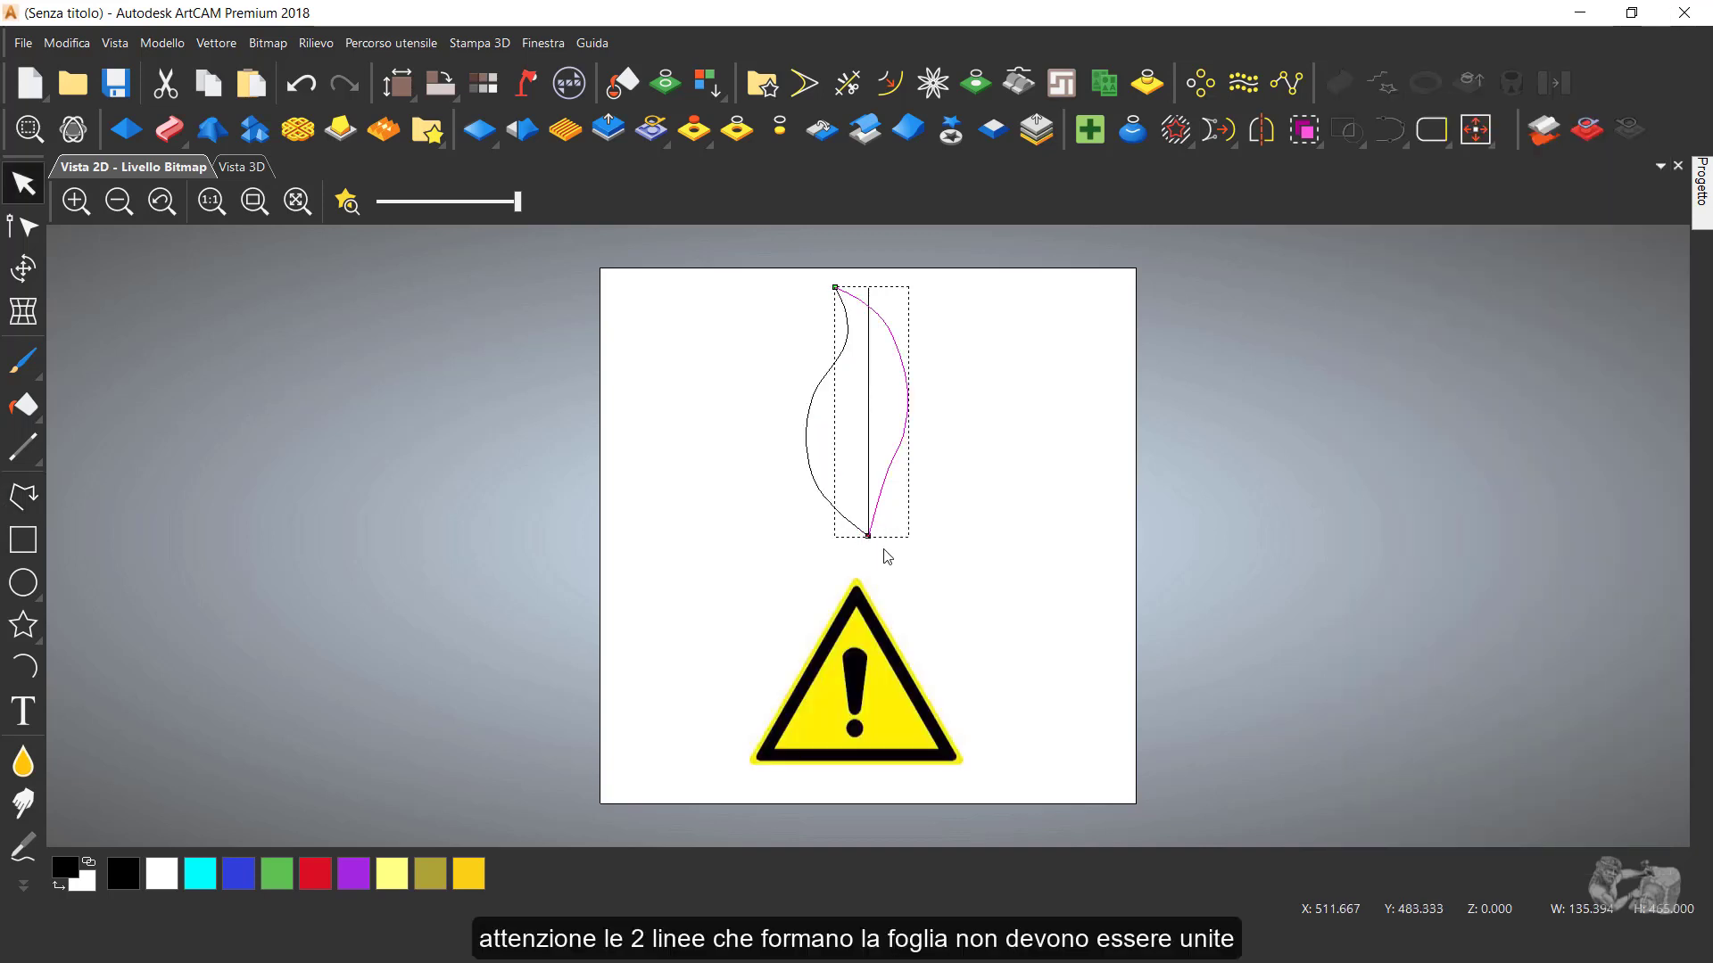
pyautogui.click(1010, 507)
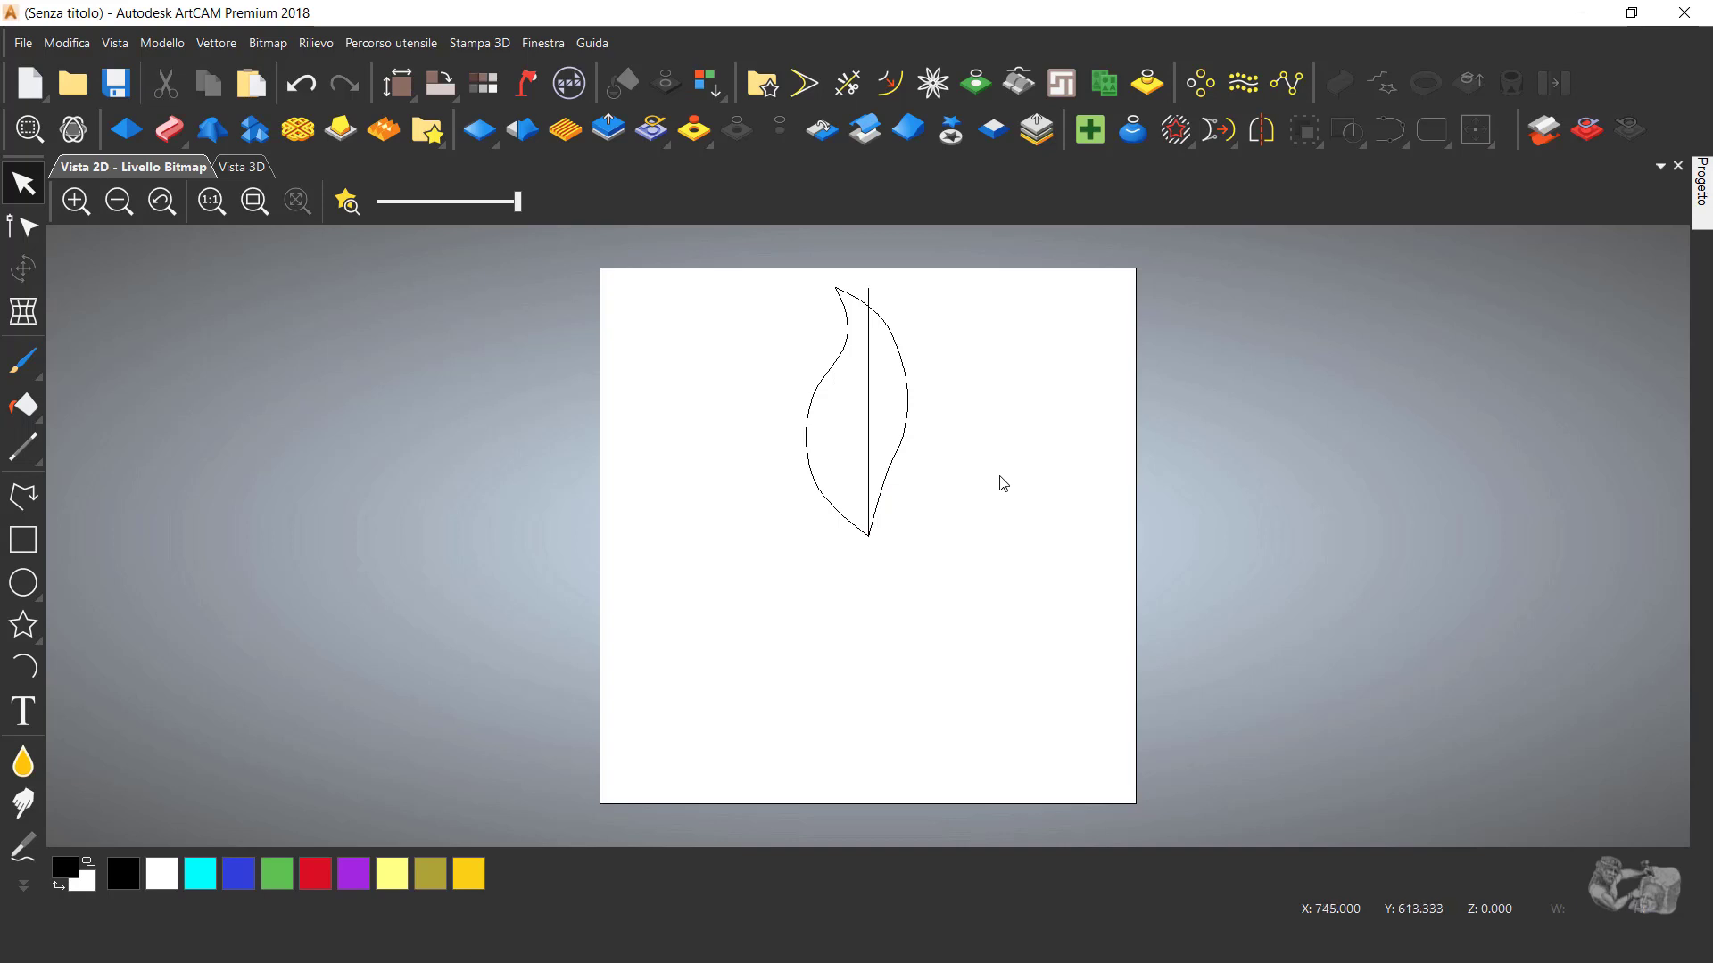
# - Draw the leaf's cross-section profile as an open, two-humped smooth polyline about 216 mm wide, to the upper right of the leaf
pyautogui.click(23, 497)
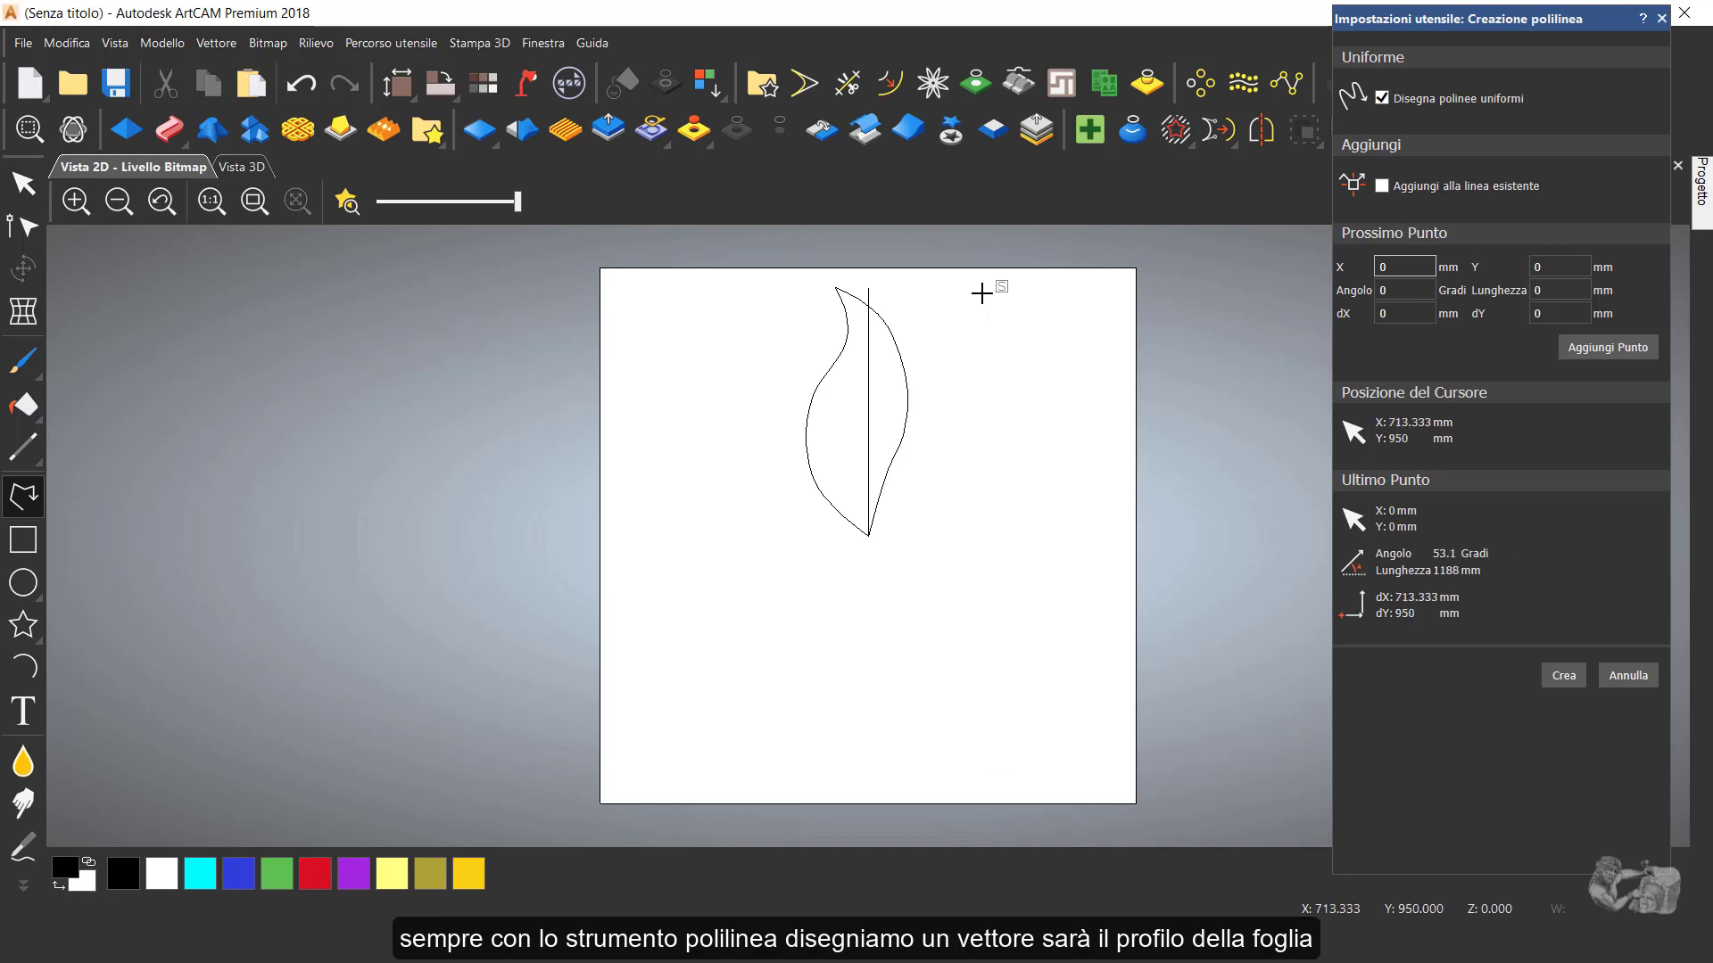
pyautogui.scroll(2, 1015, 289)
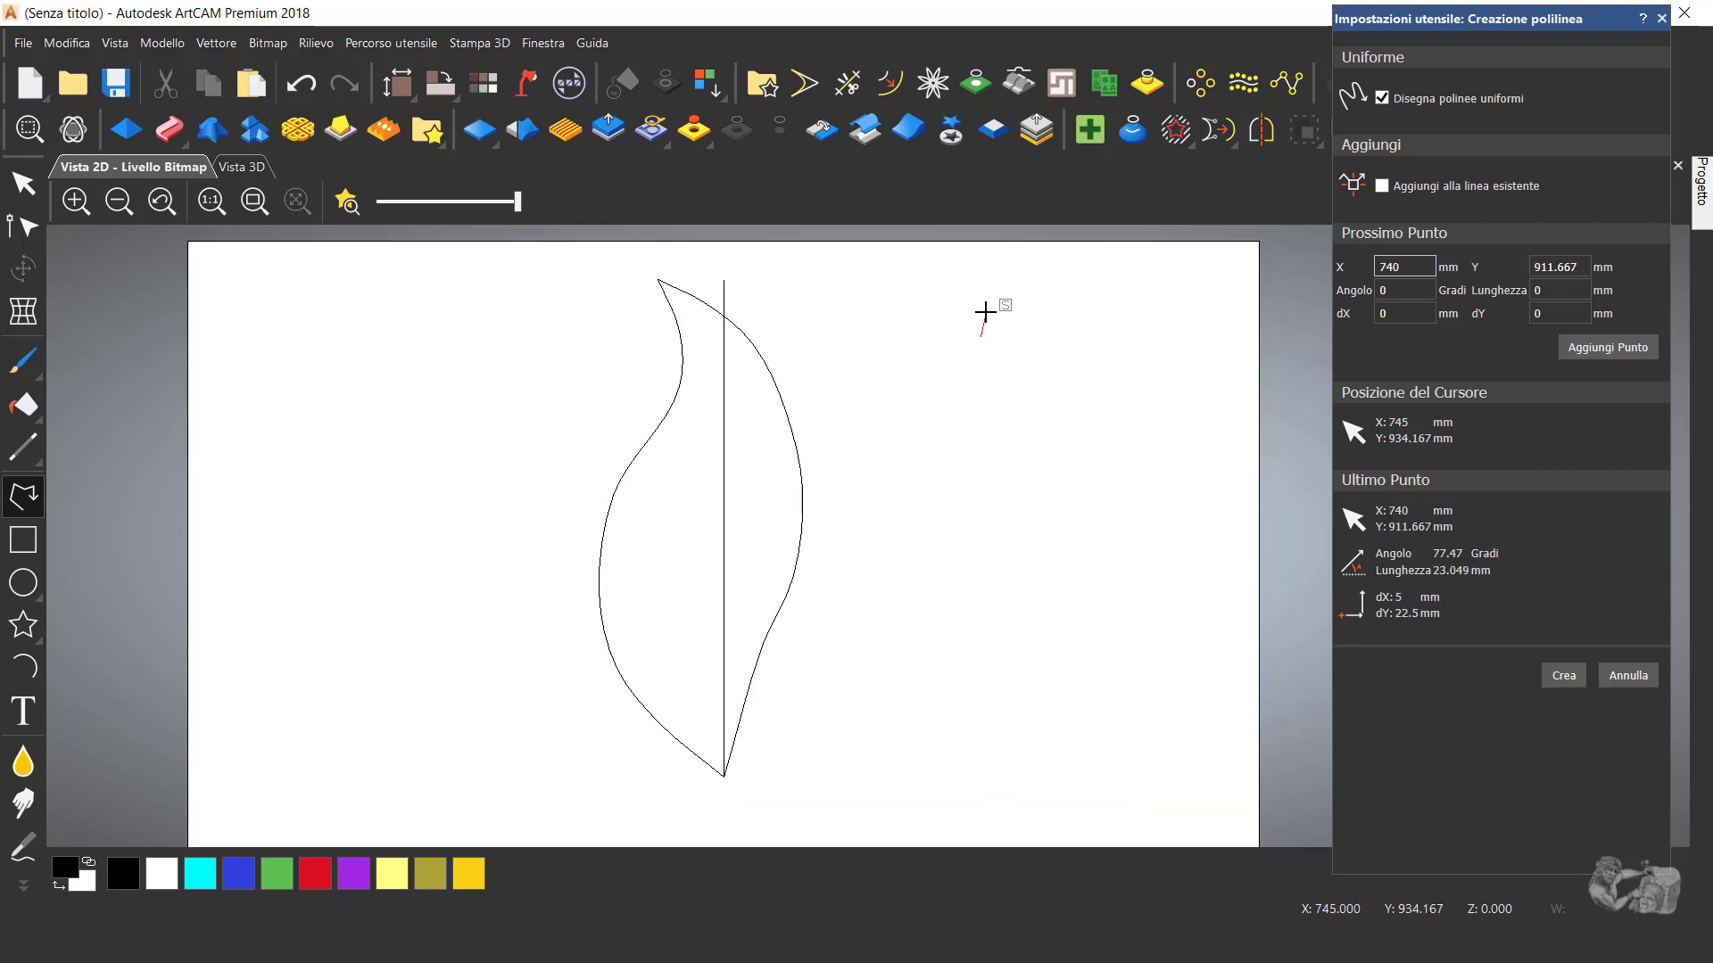
pyautogui.click(989, 309)
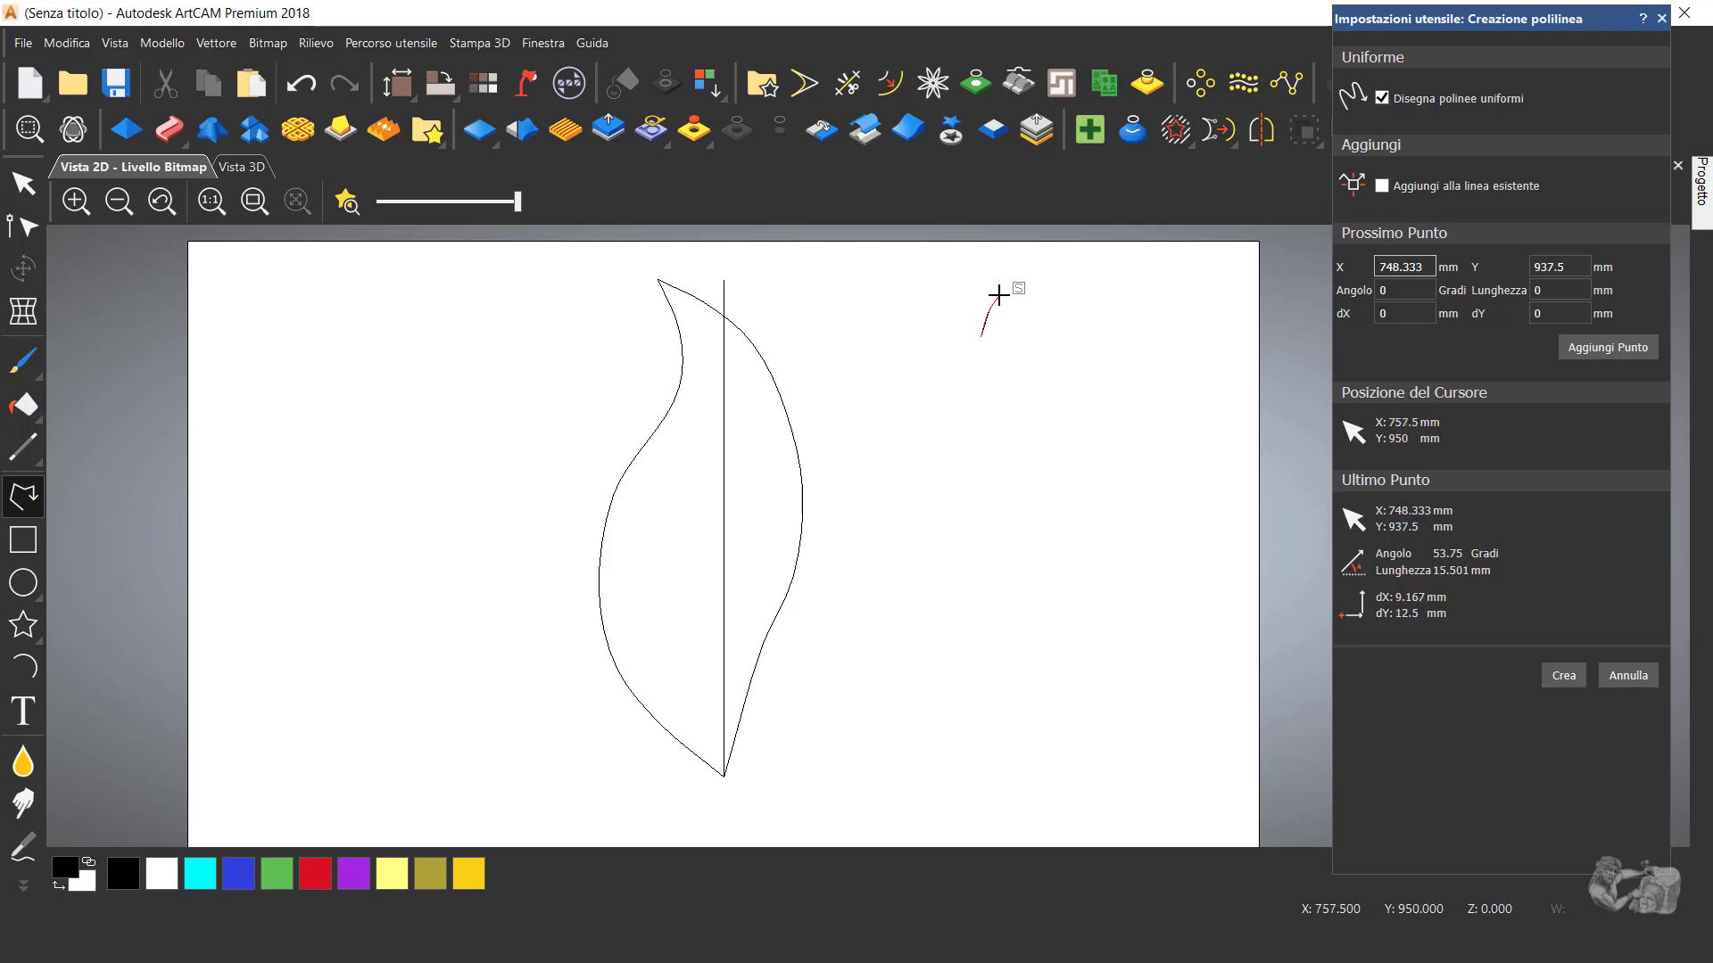
pyautogui.click(1006, 292)
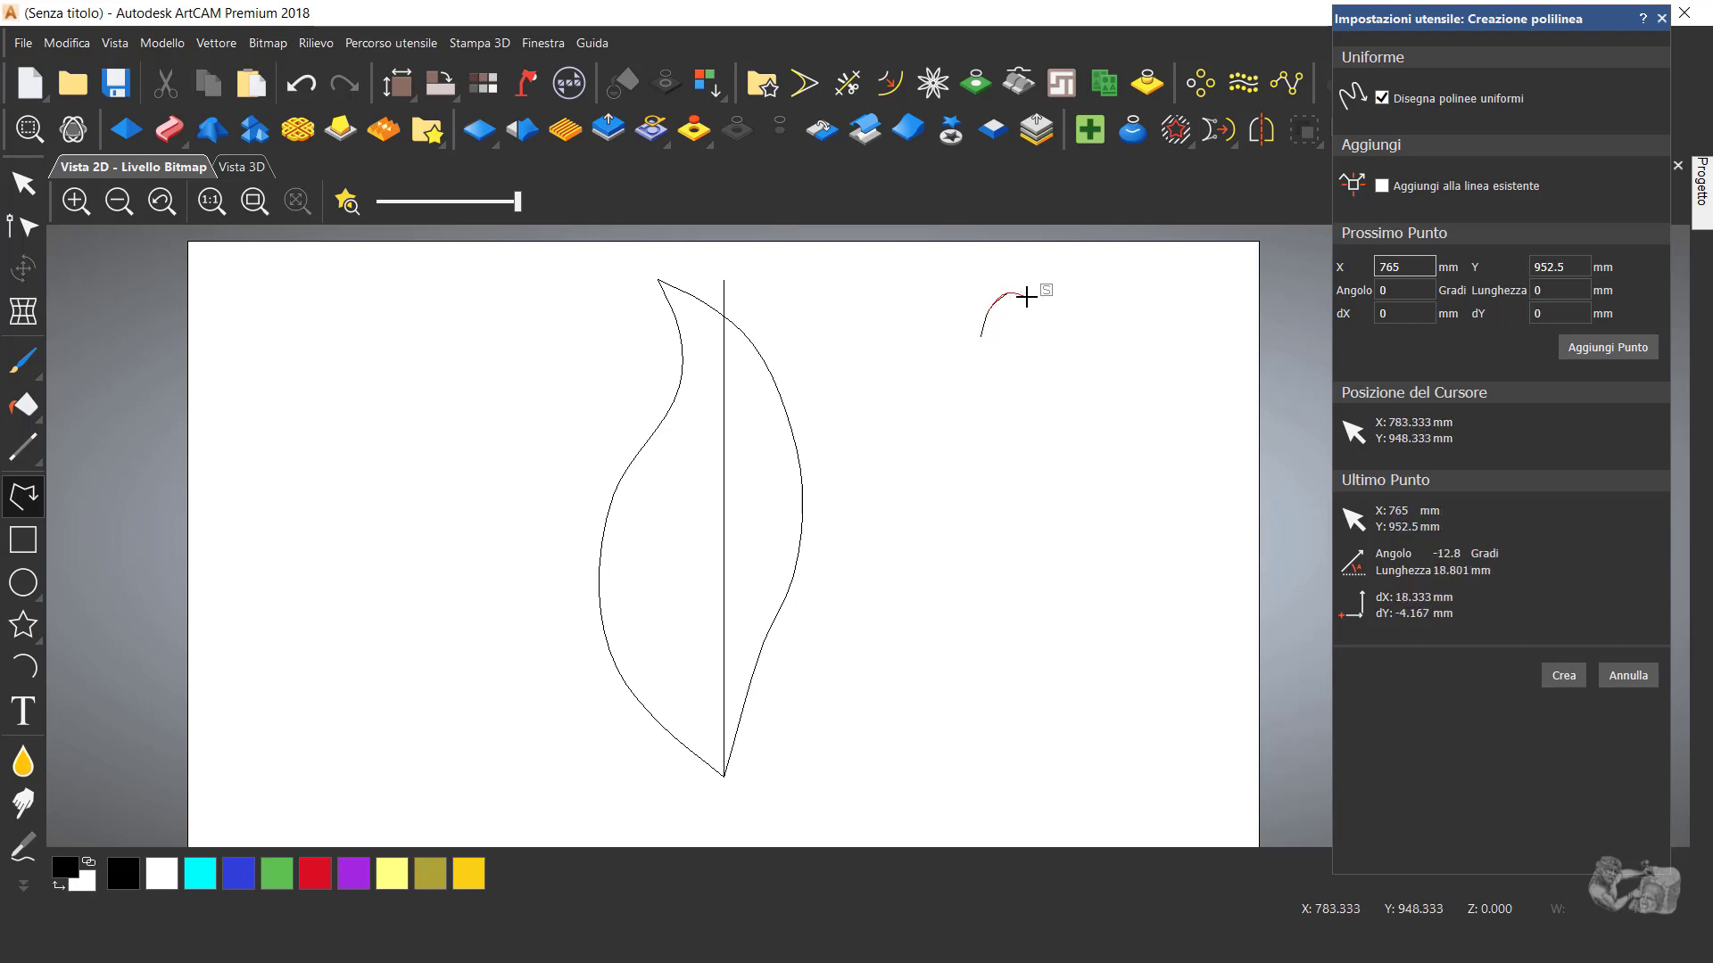
pyautogui.click(1069, 322)
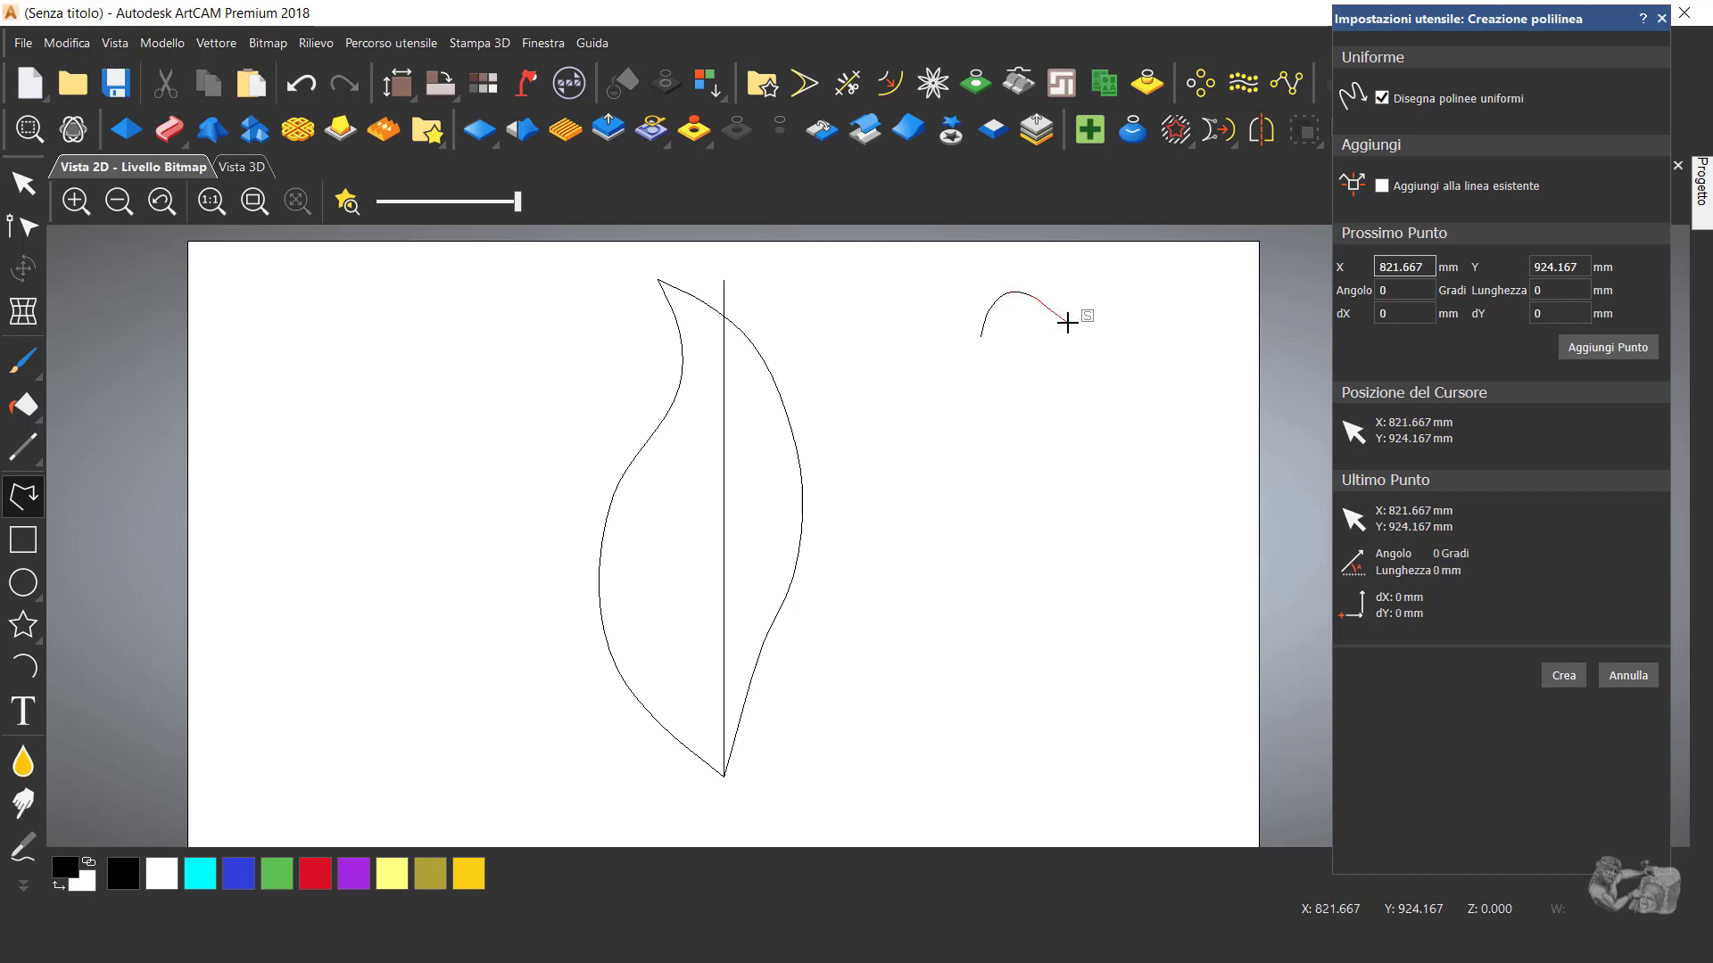
pyautogui.click(1113, 325)
pyautogui.click(1133, 310)
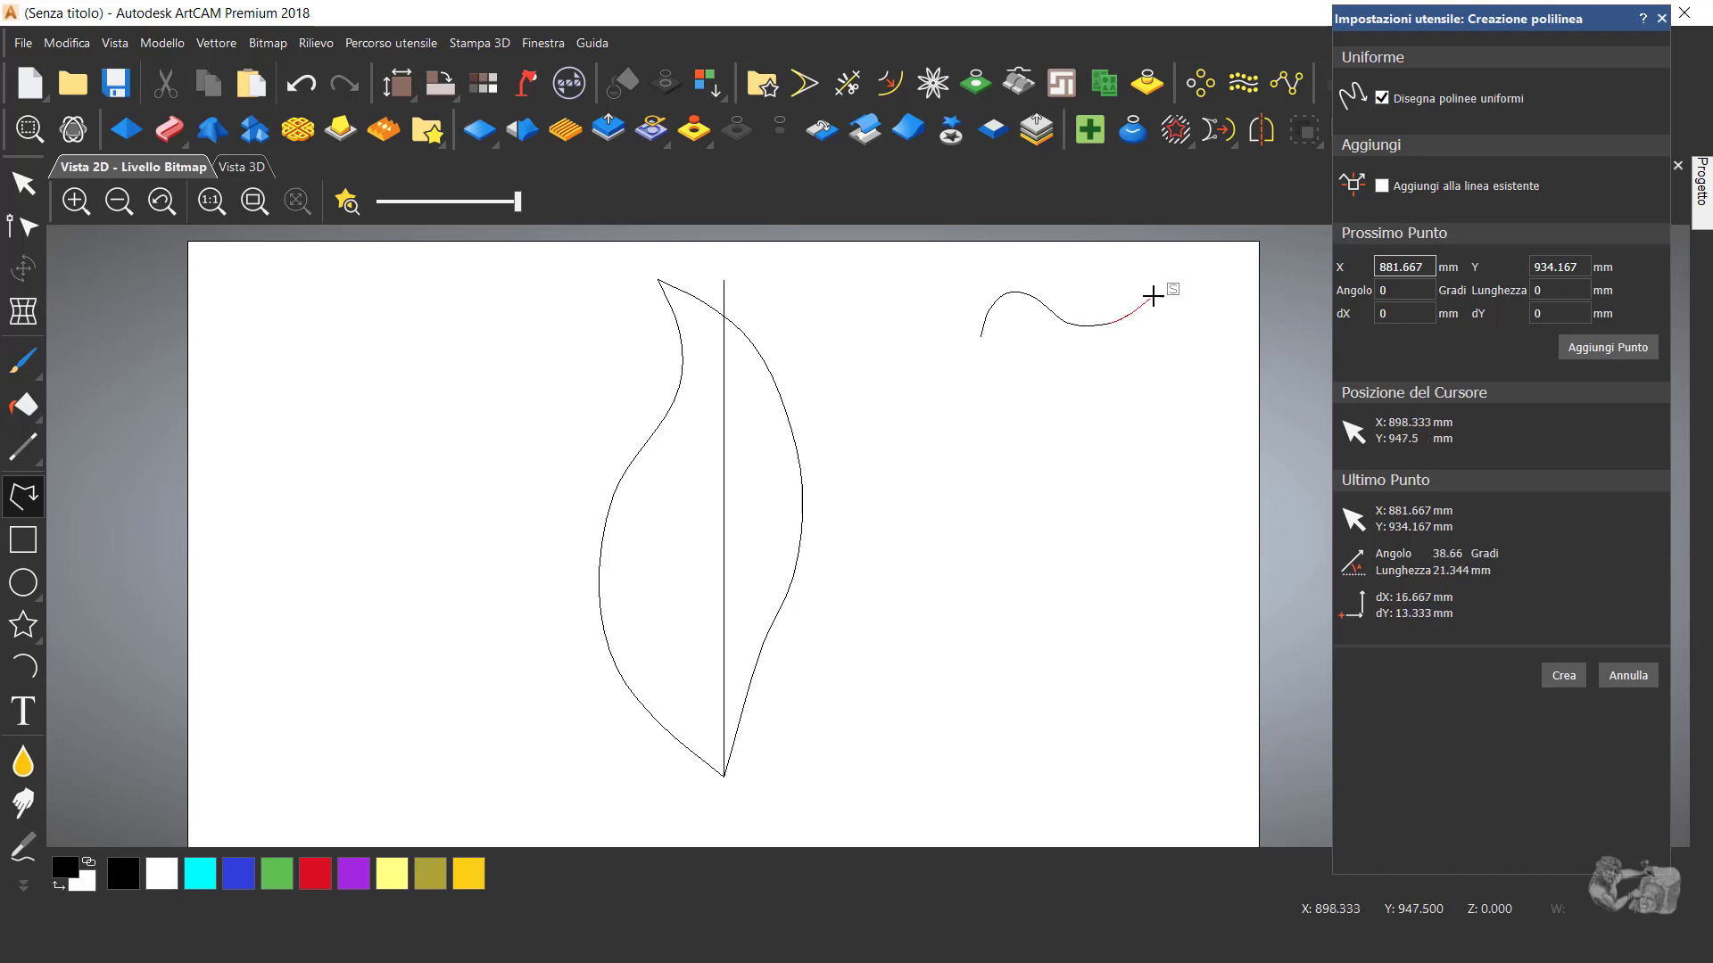
pyautogui.click(1140, 289)
pyautogui.click(1164, 287)
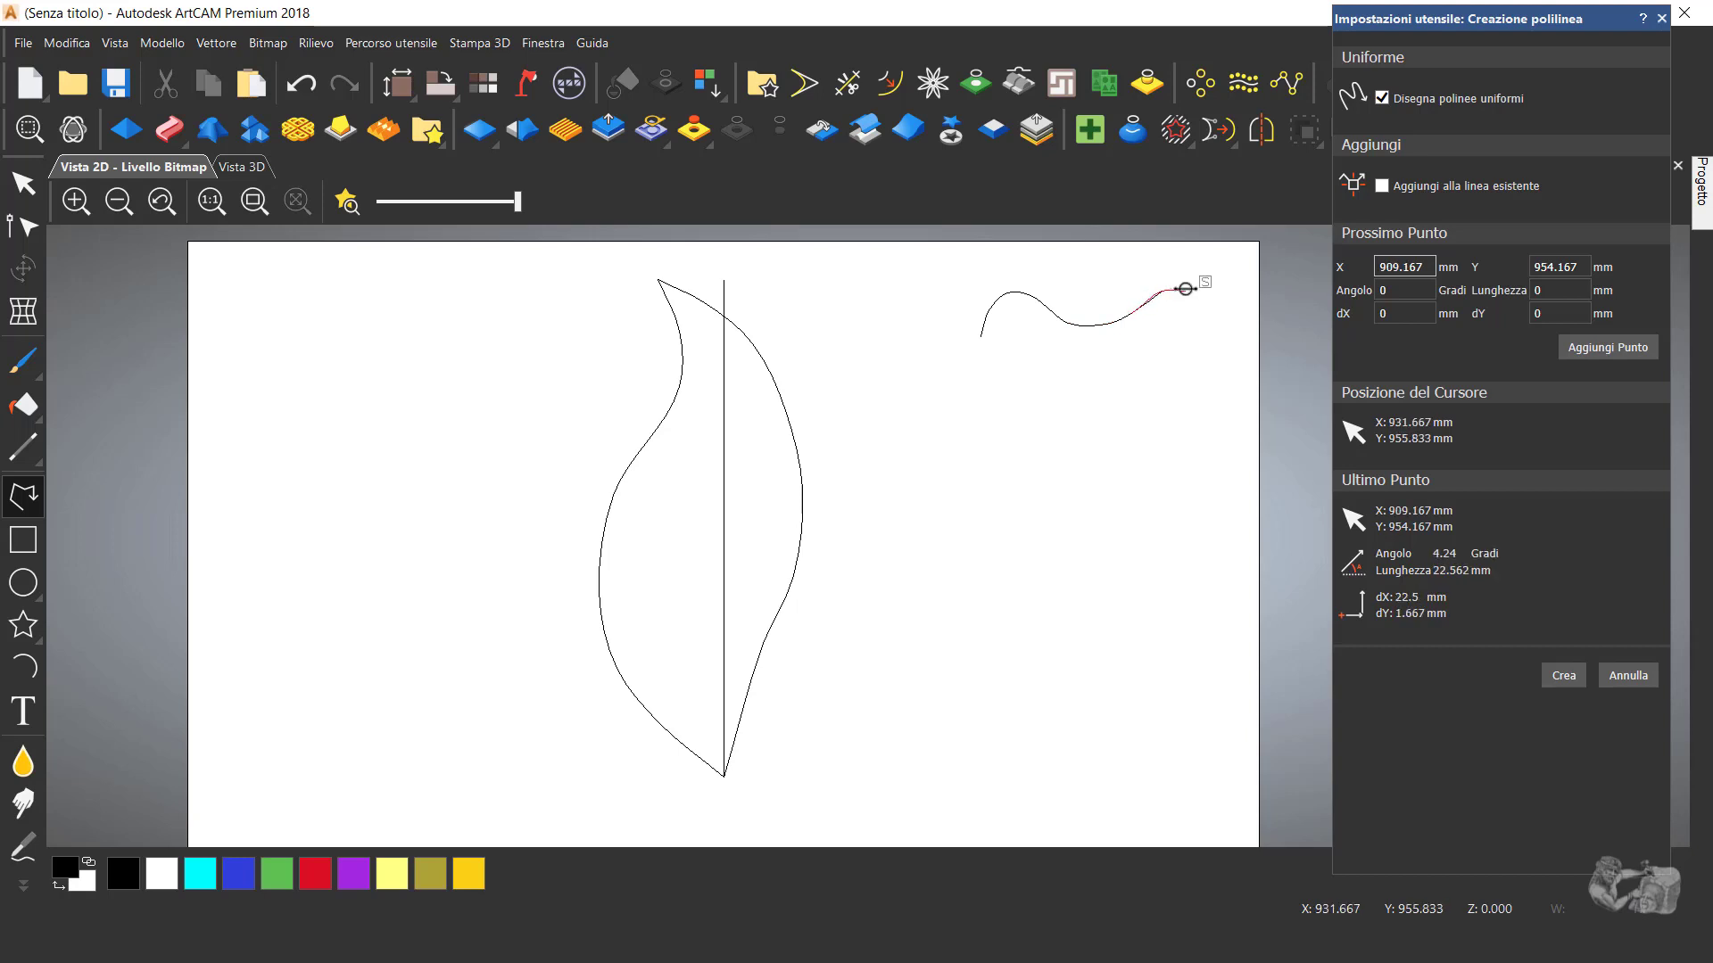
pyautogui.click(1189, 280)
pyautogui.click(1198, 302)
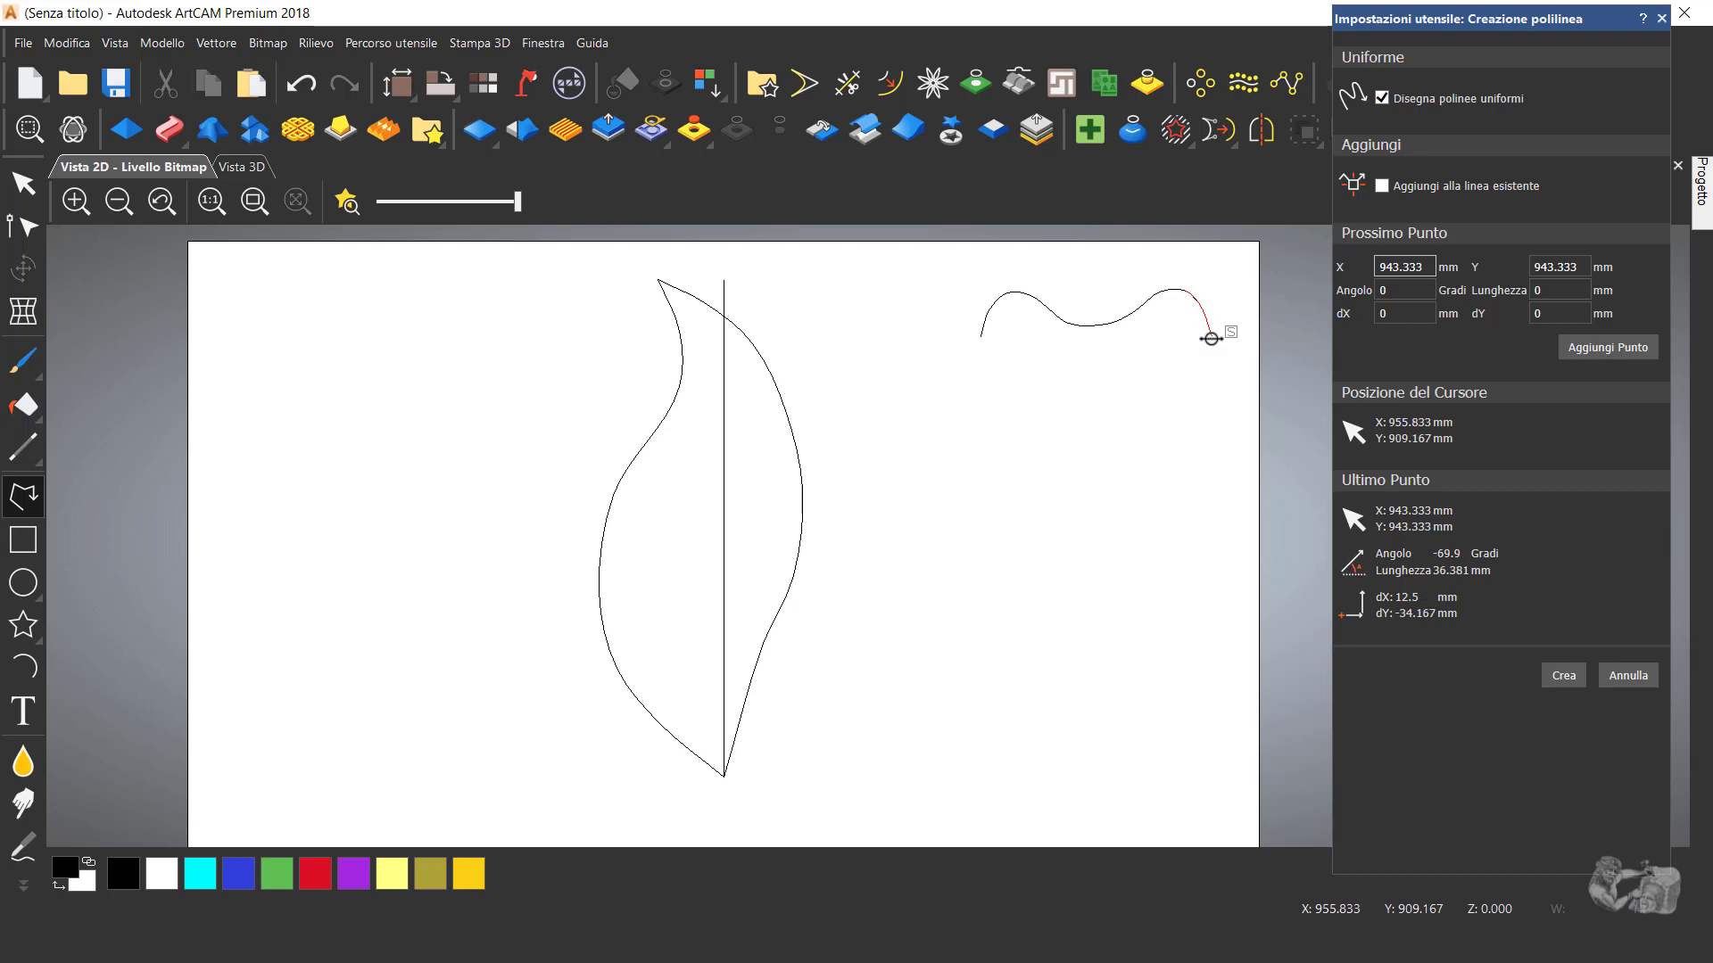
pyautogui.click(1210, 339)
pyautogui.rightClick(1210, 335)
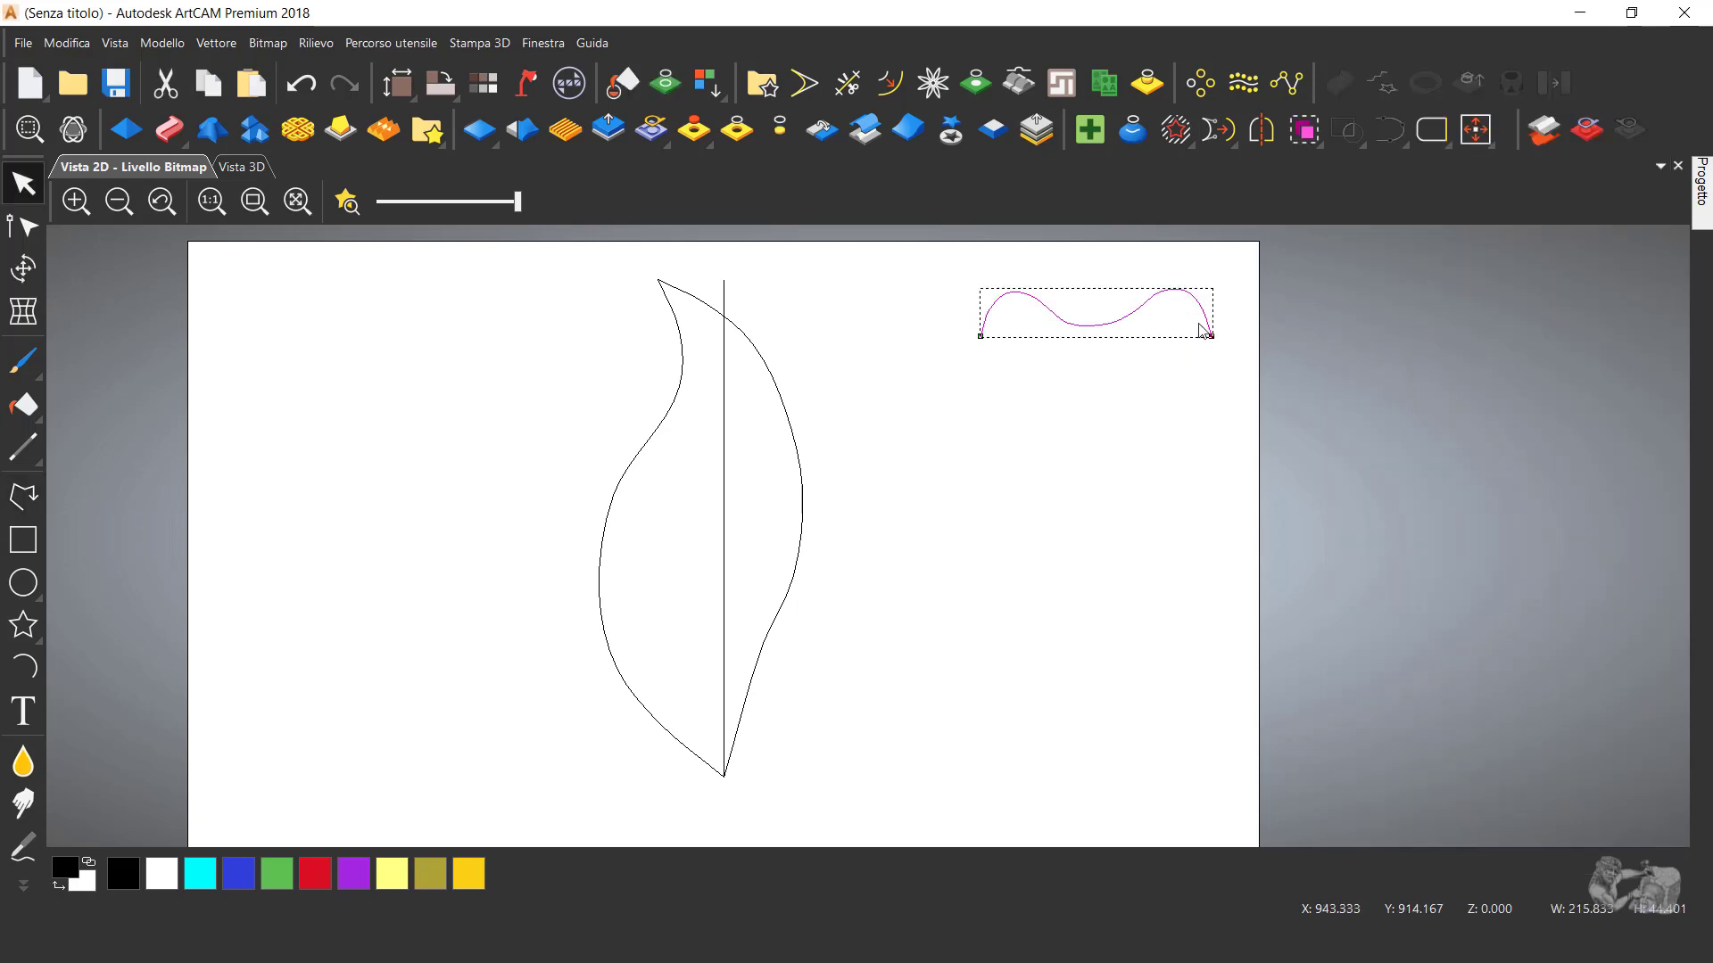
pyautogui.click(1053, 274)
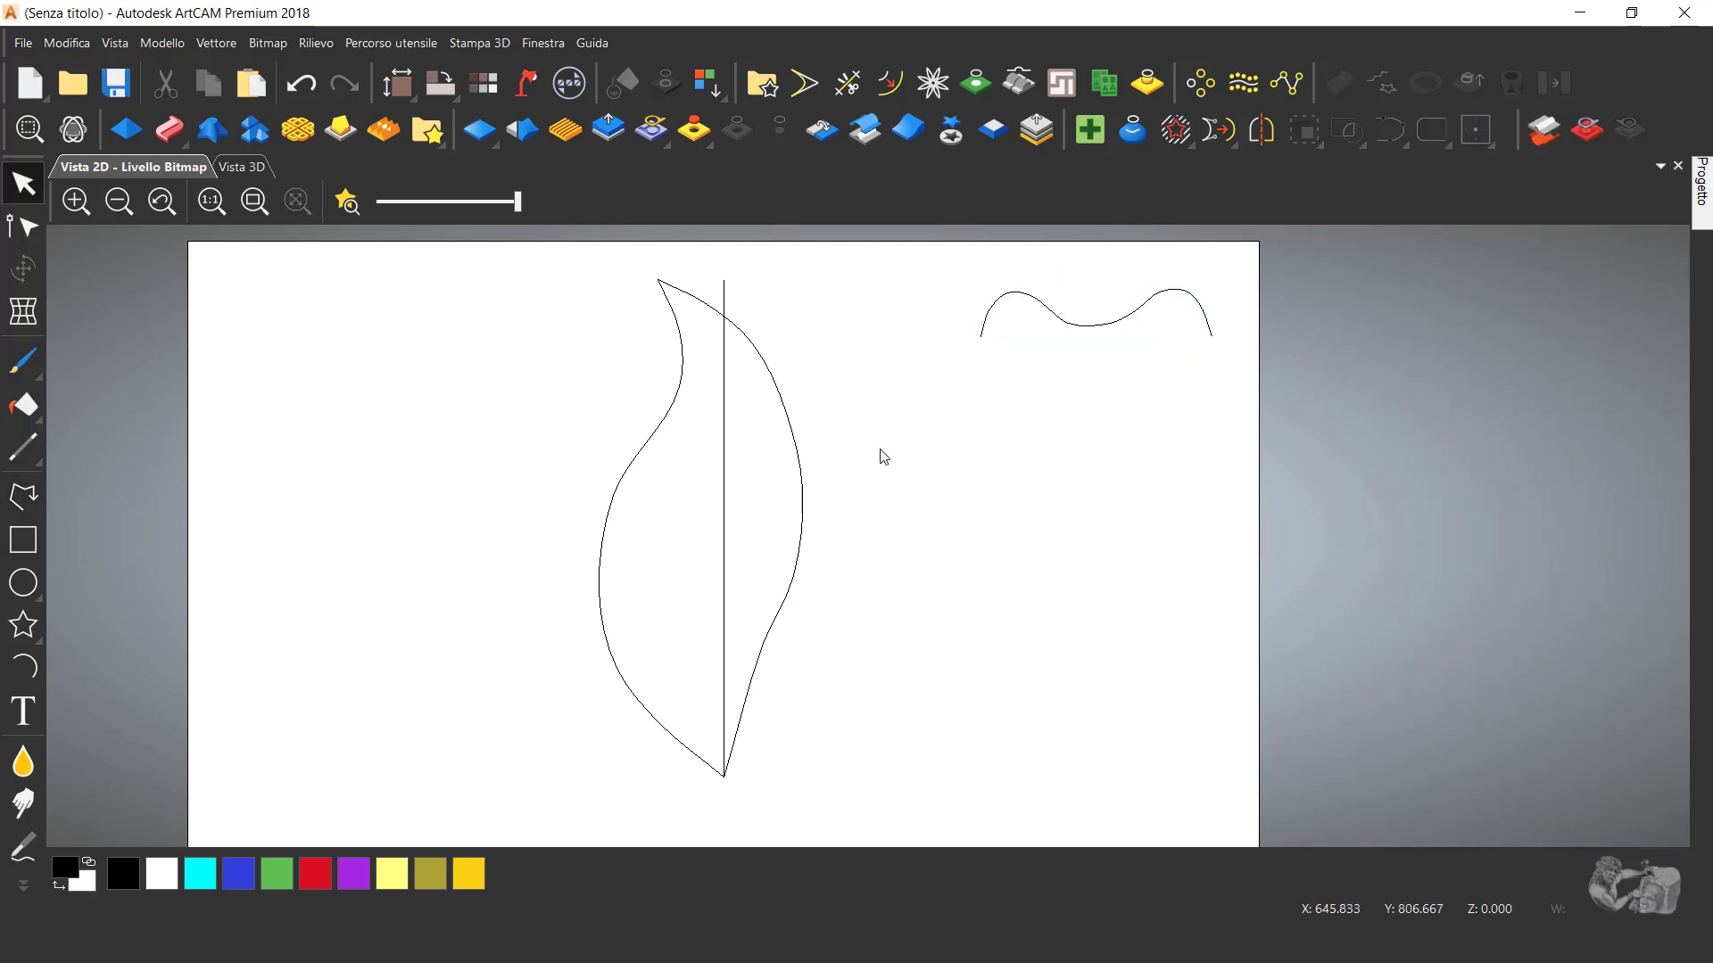
# - Delete the vertical reference line running through the leaf
pyautogui.click(725, 504)
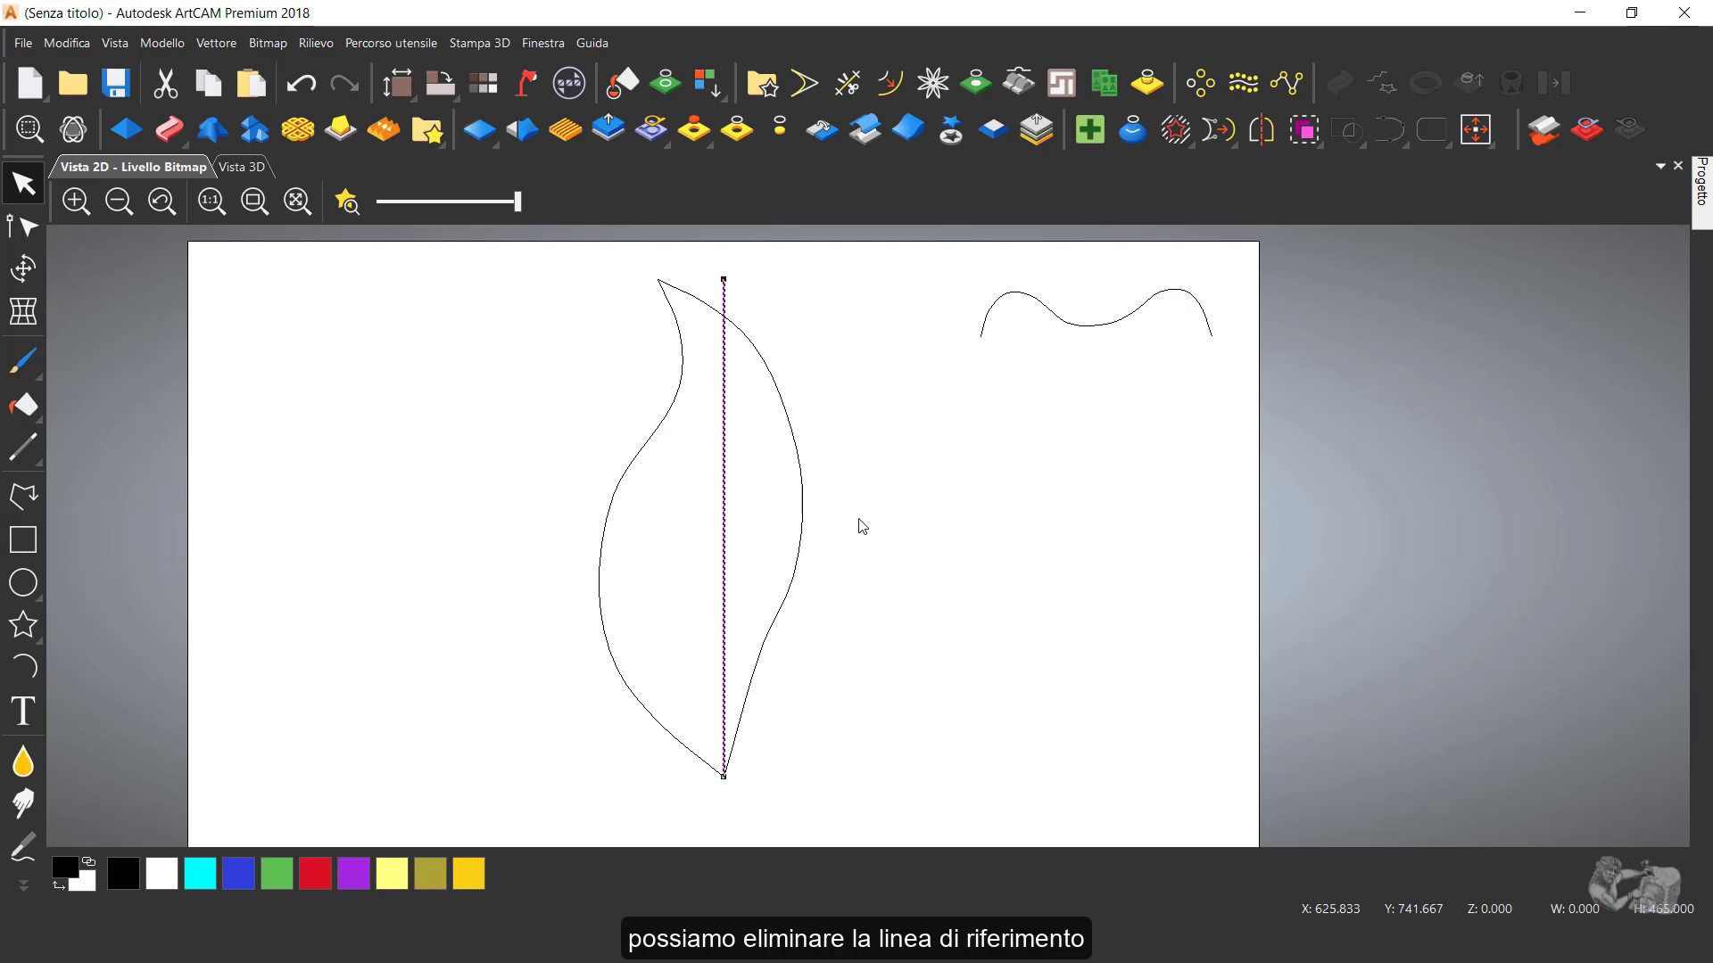
pyautogui.press('Delete')
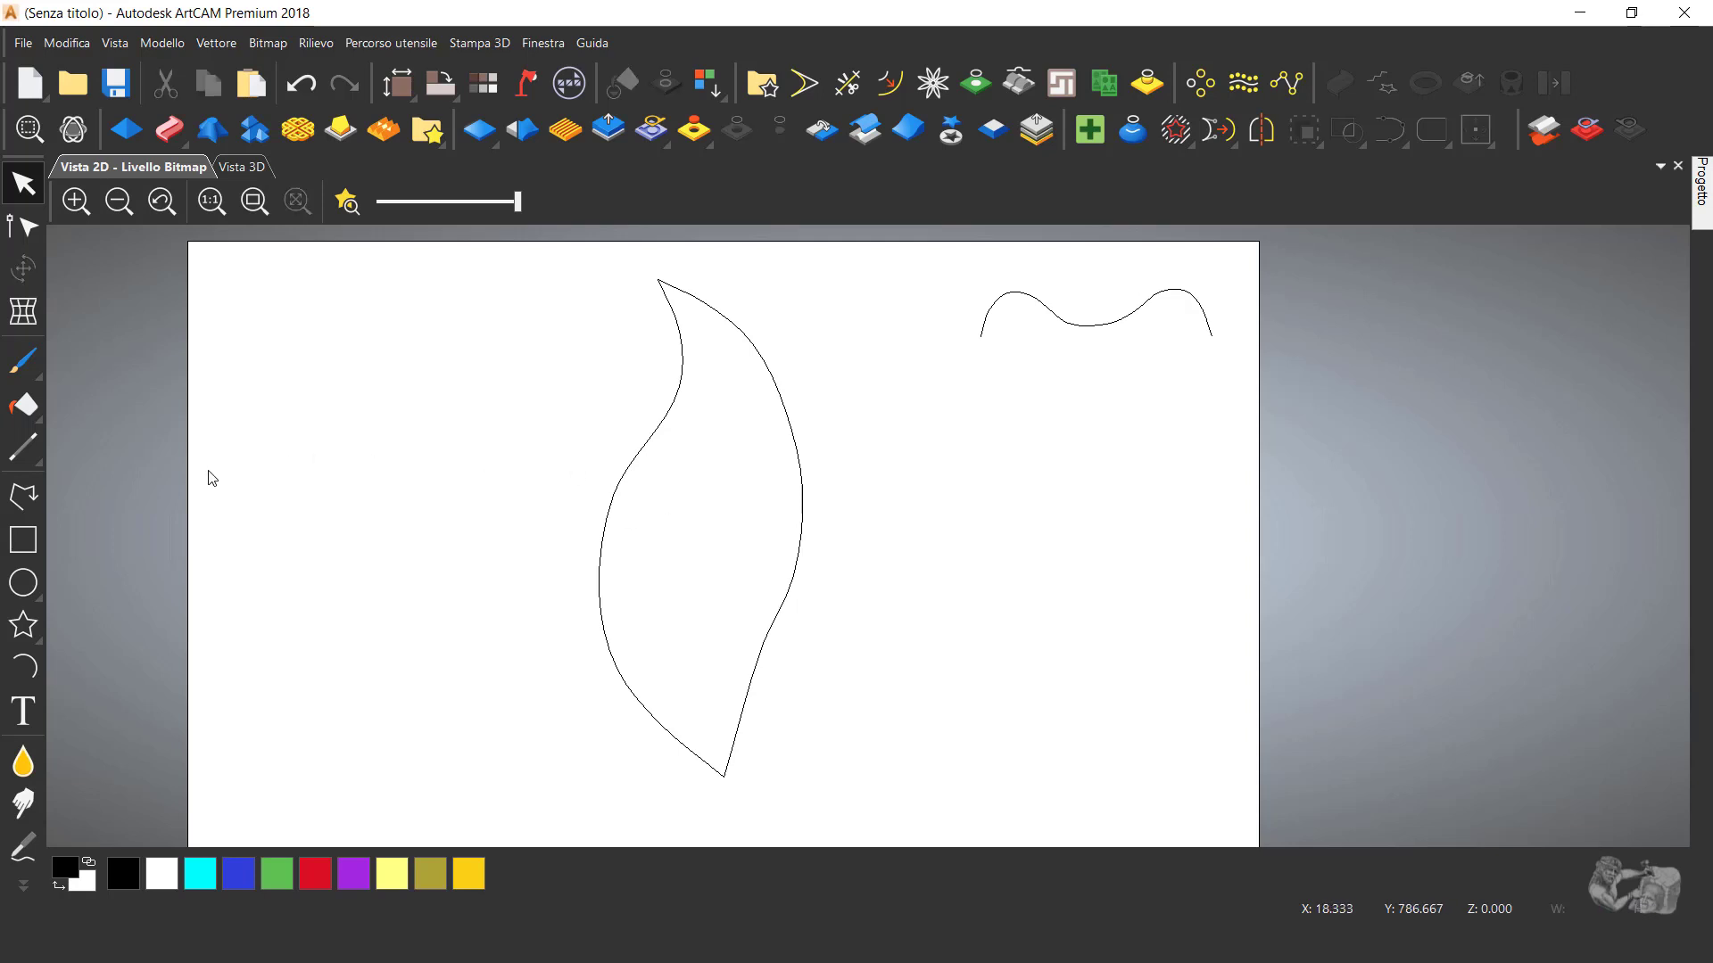
# - Draw a smooth polyline dividing the leaf in two, from its tip at about X 438, Y 965 to the base at X 500, Y 500
pyautogui.click(24, 499)
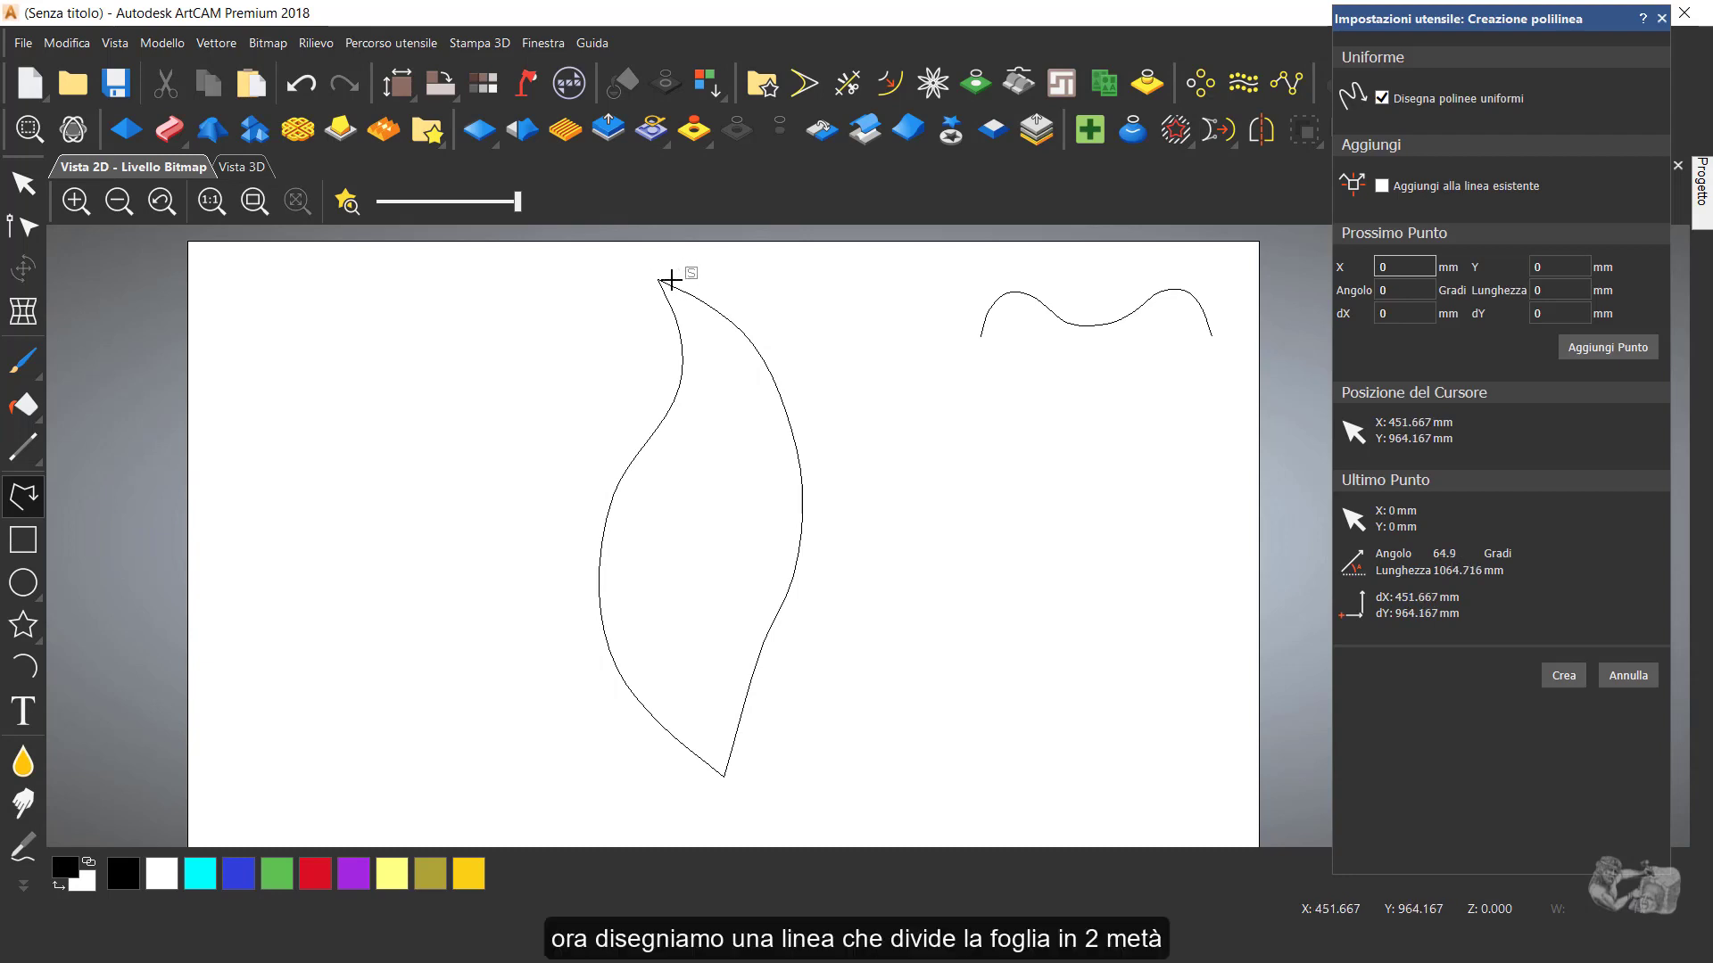
pyautogui.scroll(2, 669, 279)
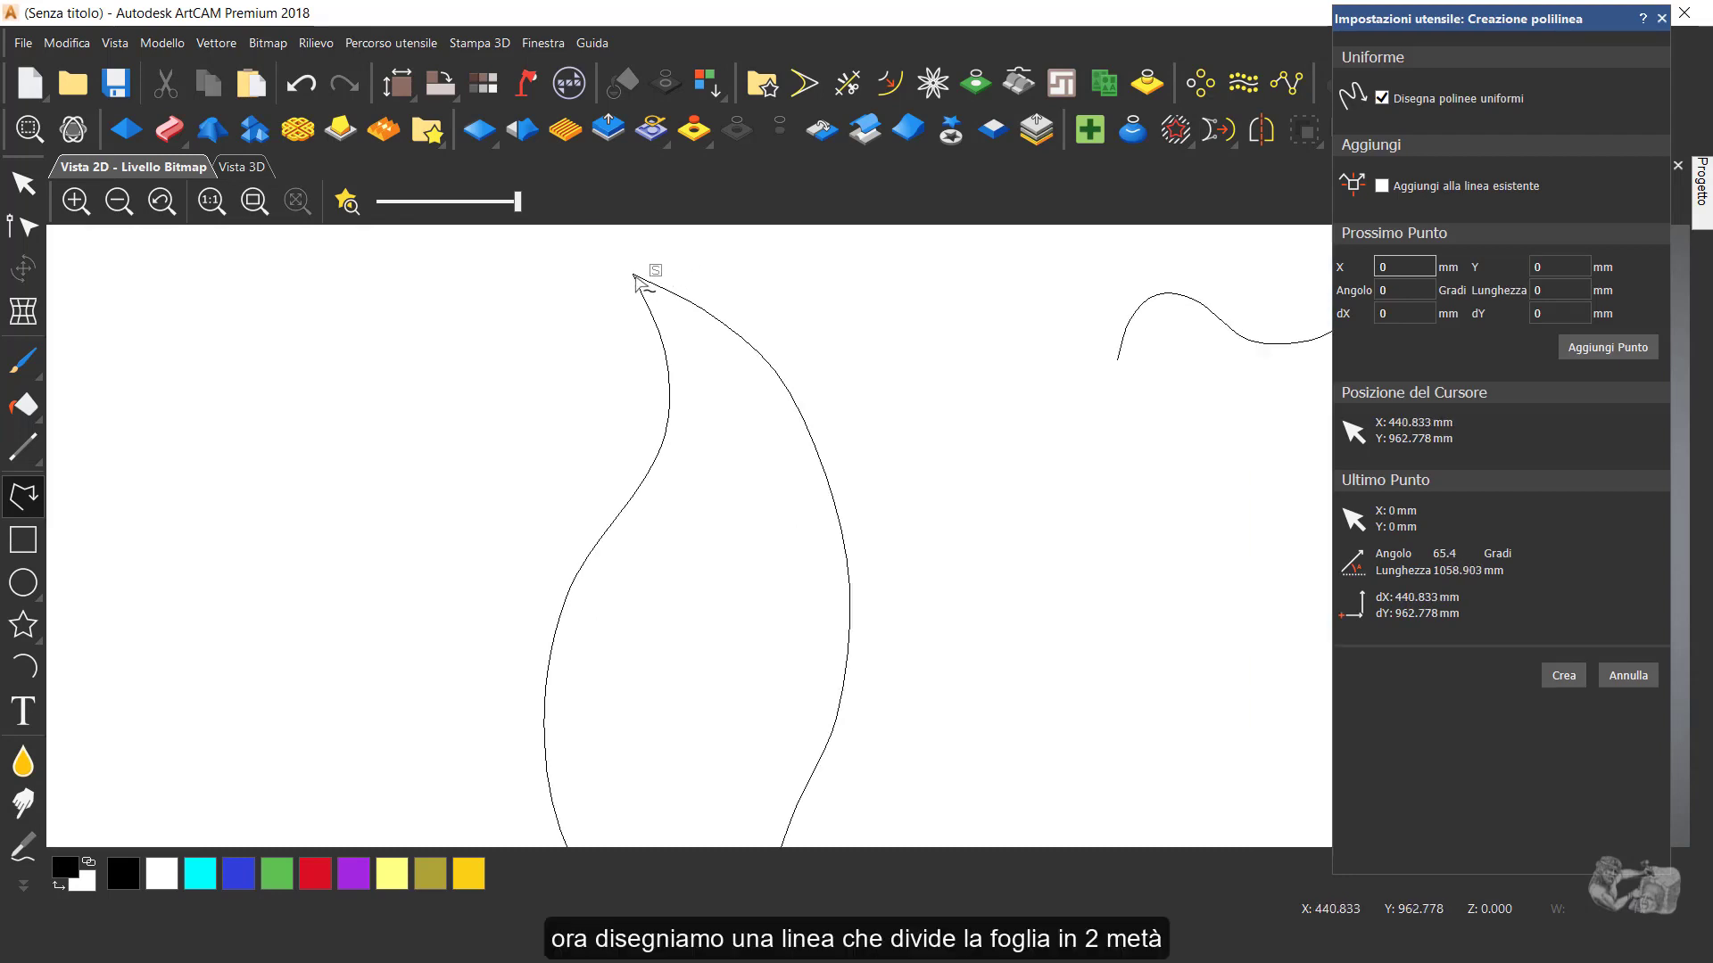
pyautogui.click(633, 277)
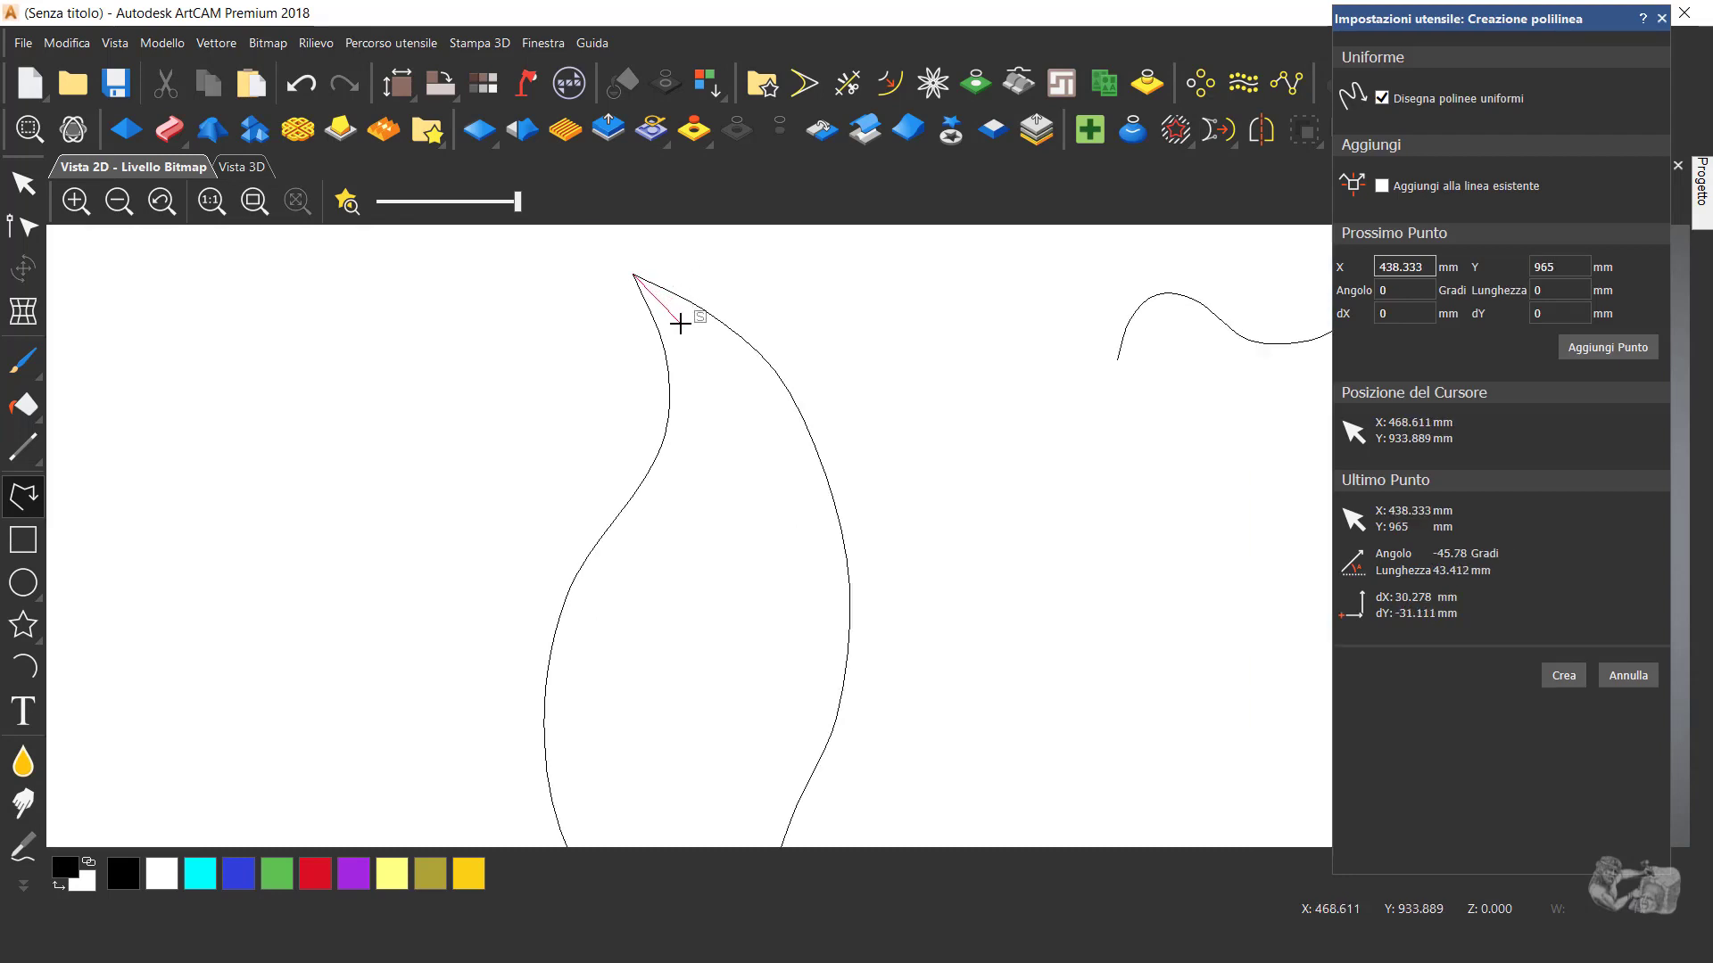
pyautogui.click(683, 326)
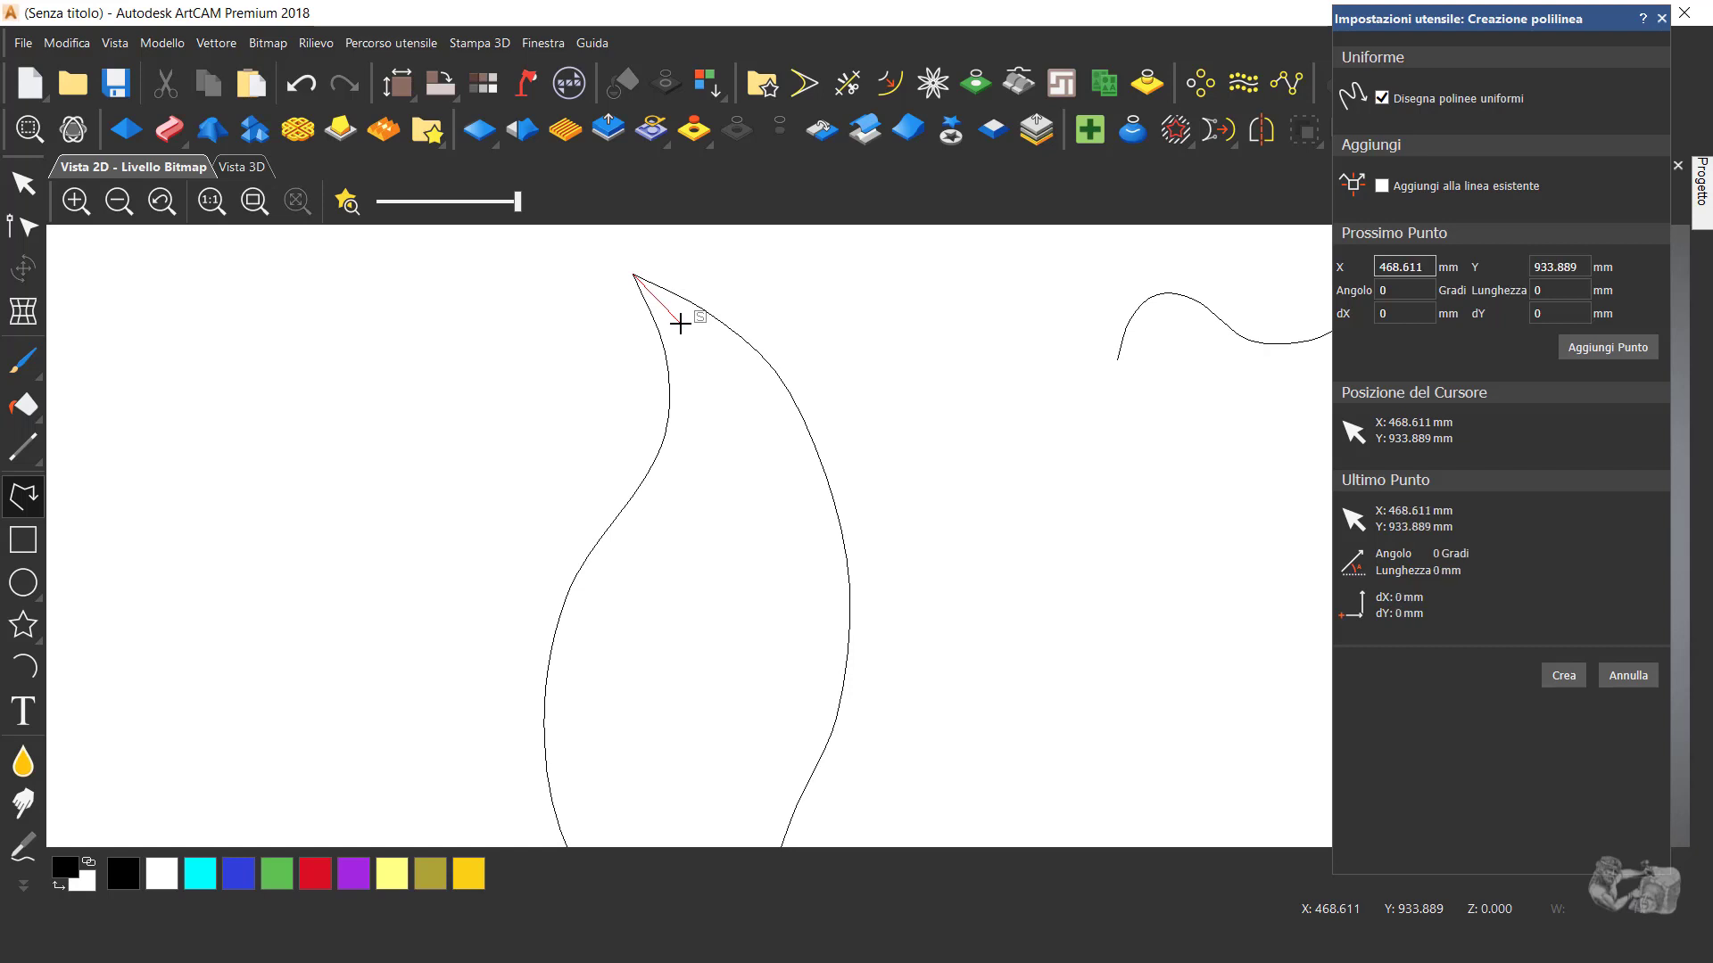
pyautogui.click(722, 395)
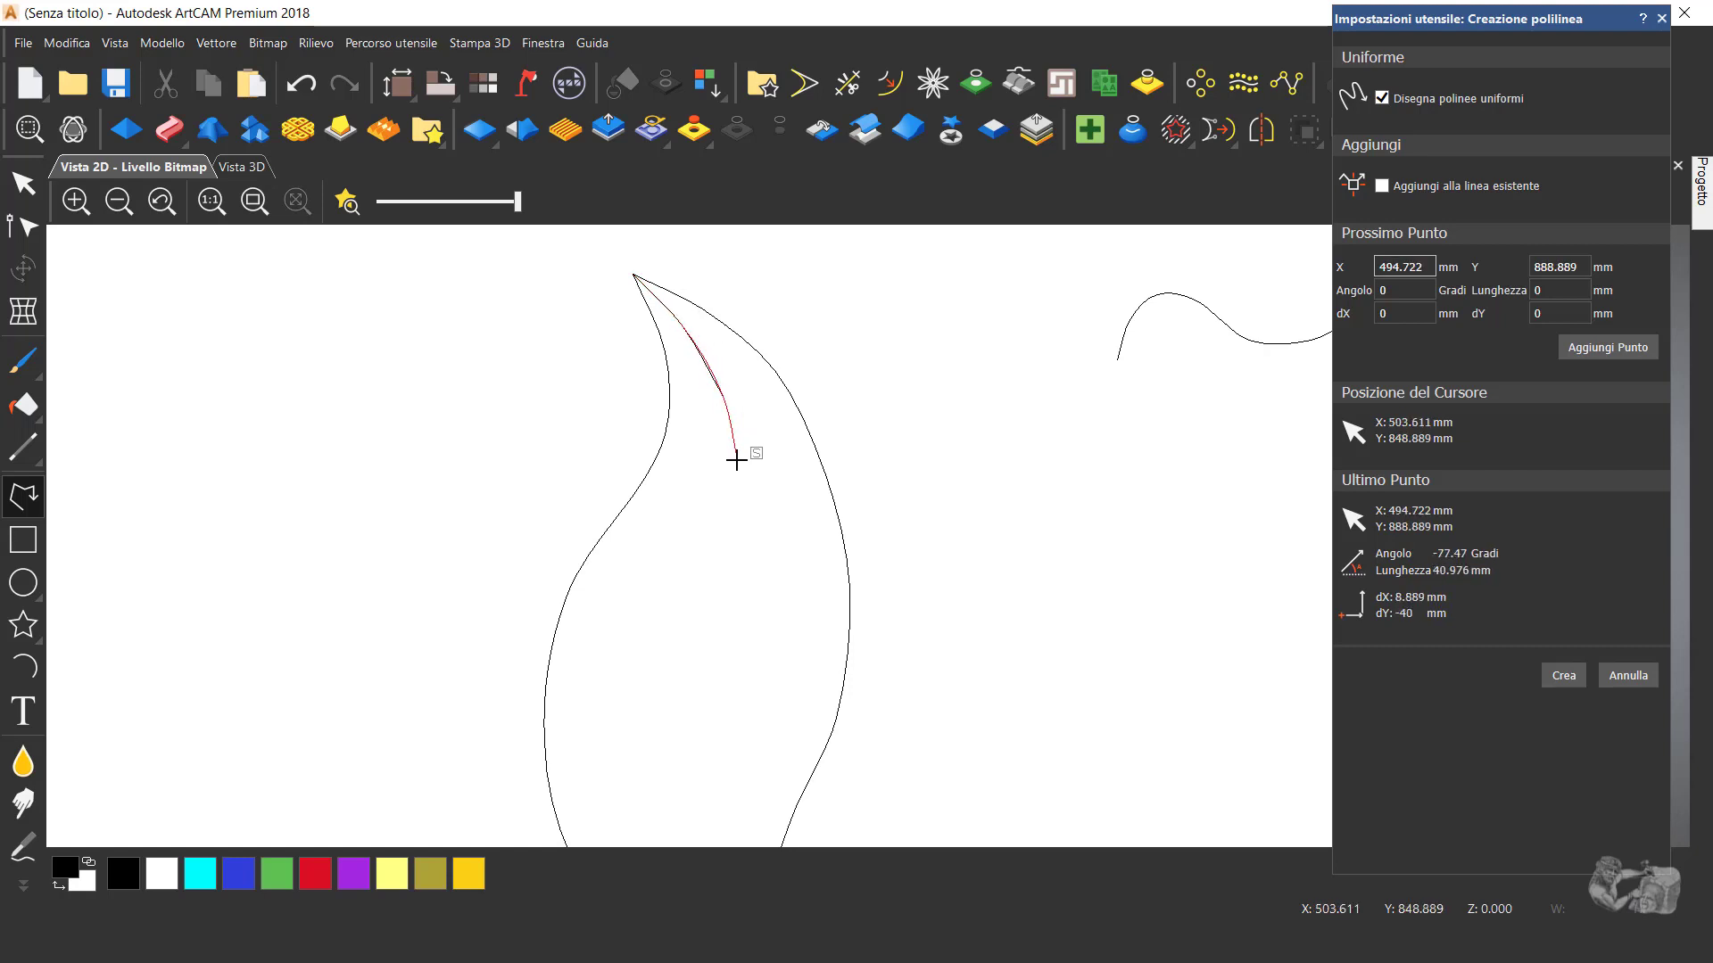
pyautogui.click(736, 461)
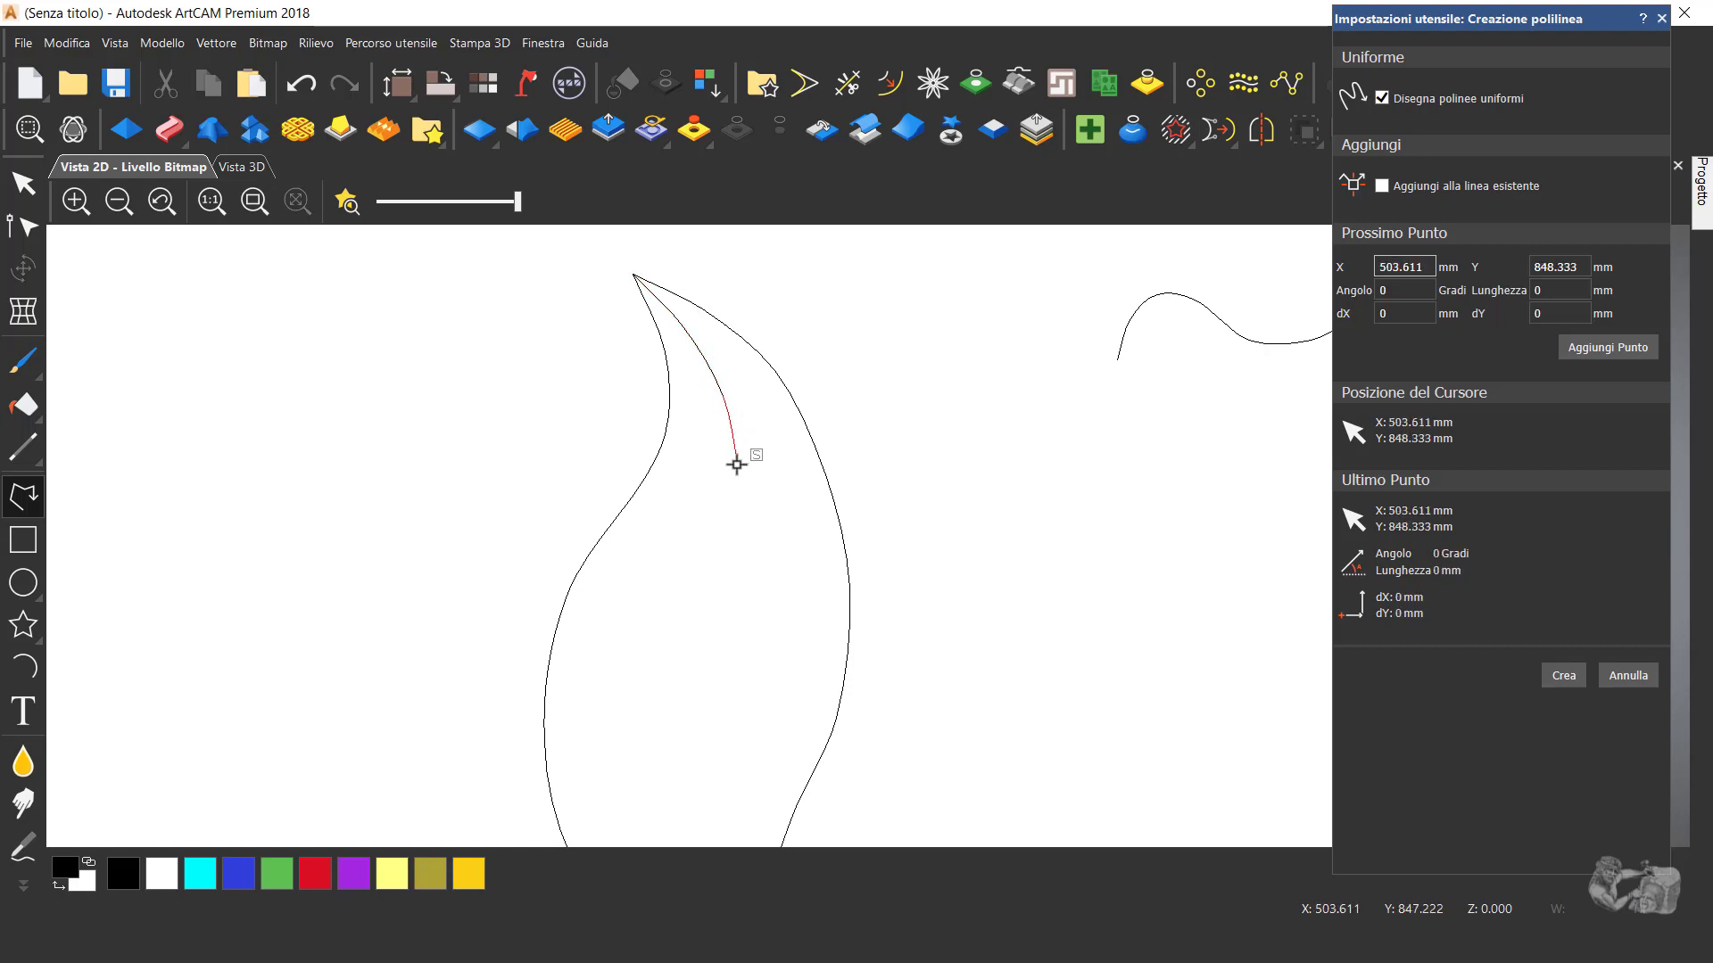
pyautogui.click(727, 557)
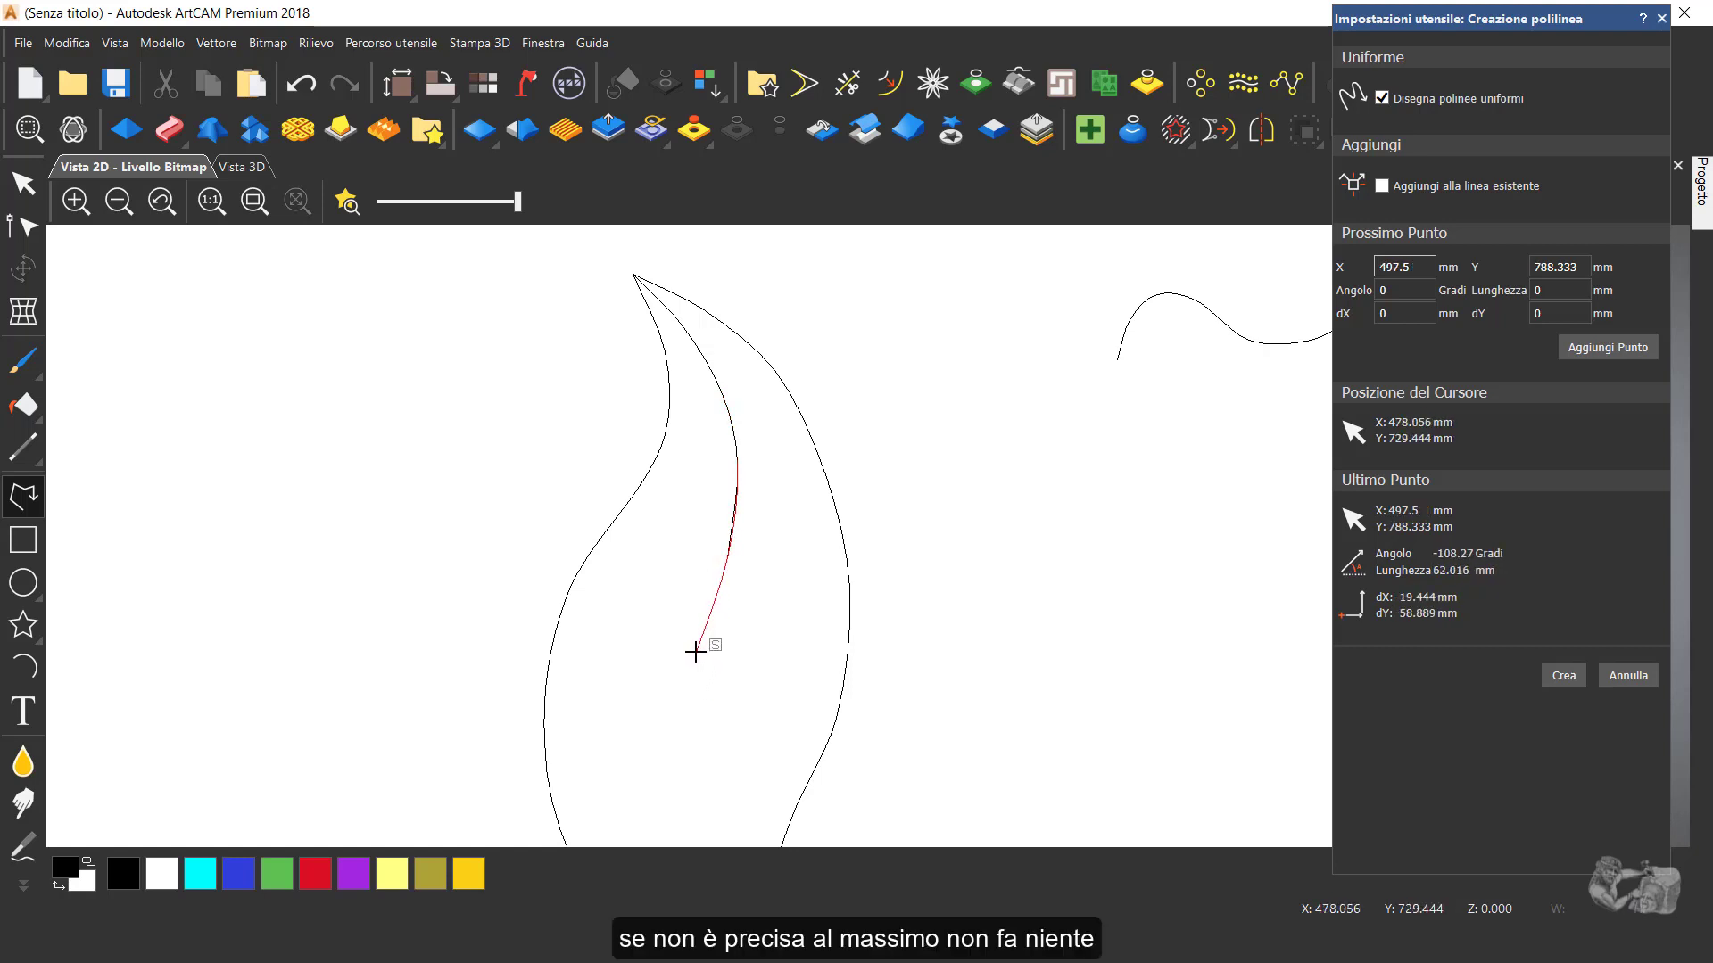
pyautogui.click(694, 652)
pyautogui.scroll(-2, 578, 428)
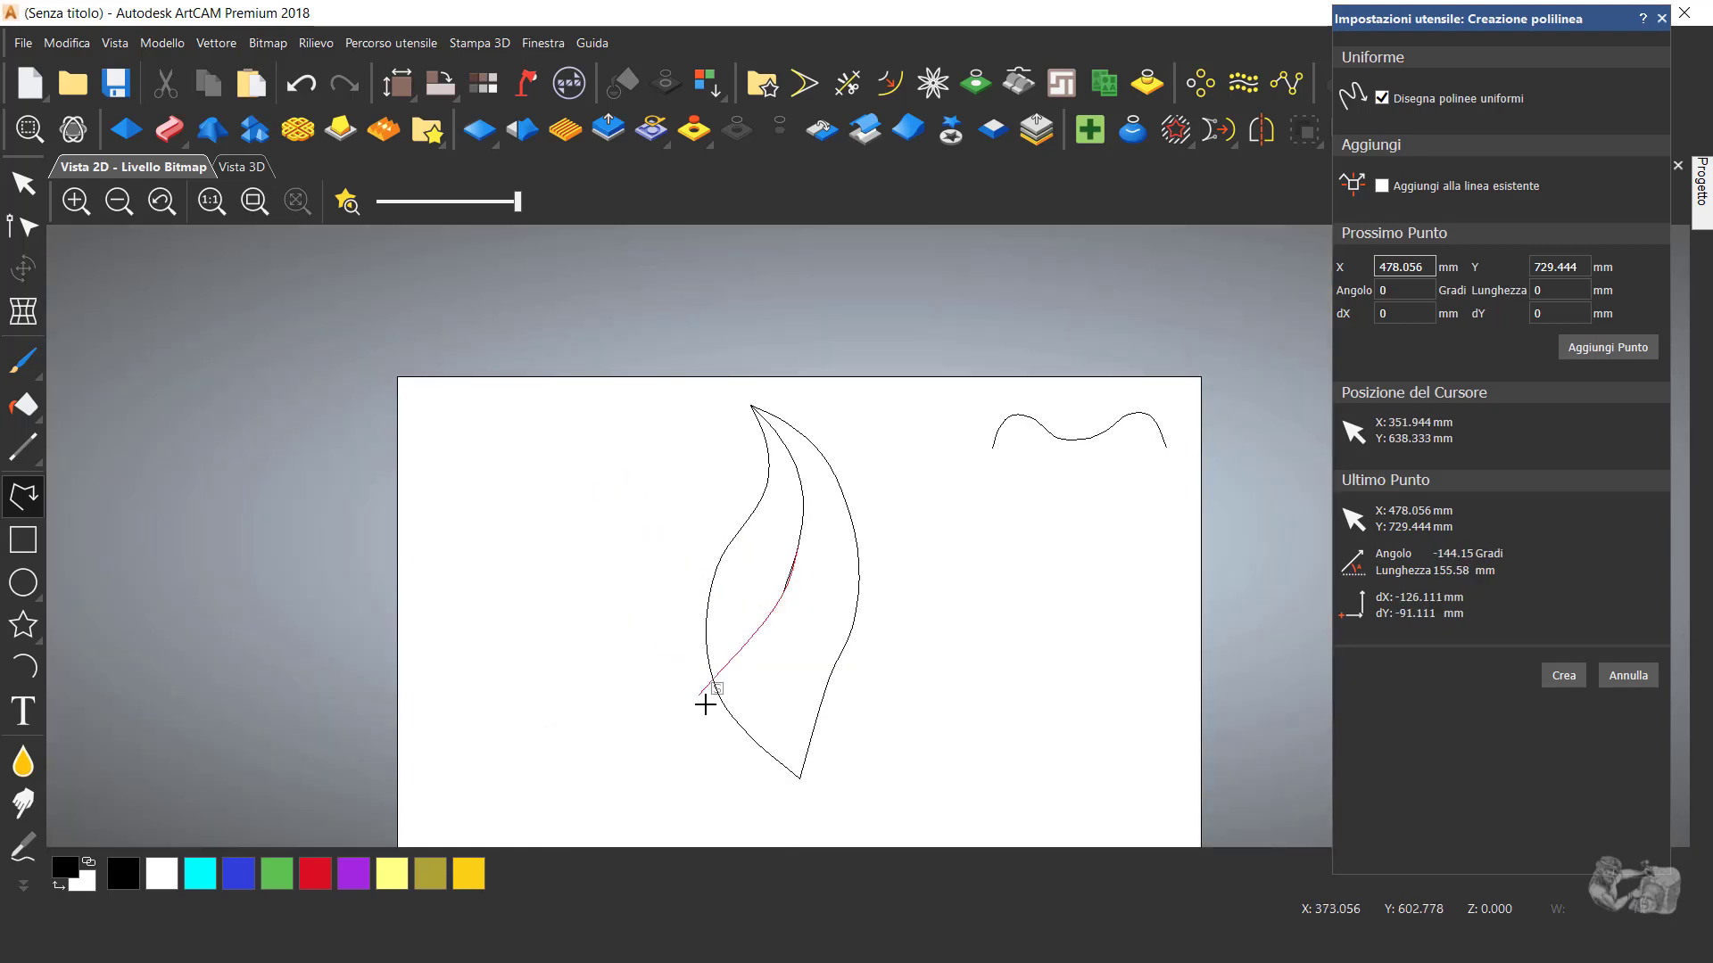
pyautogui.scroll(2, 807, 781)
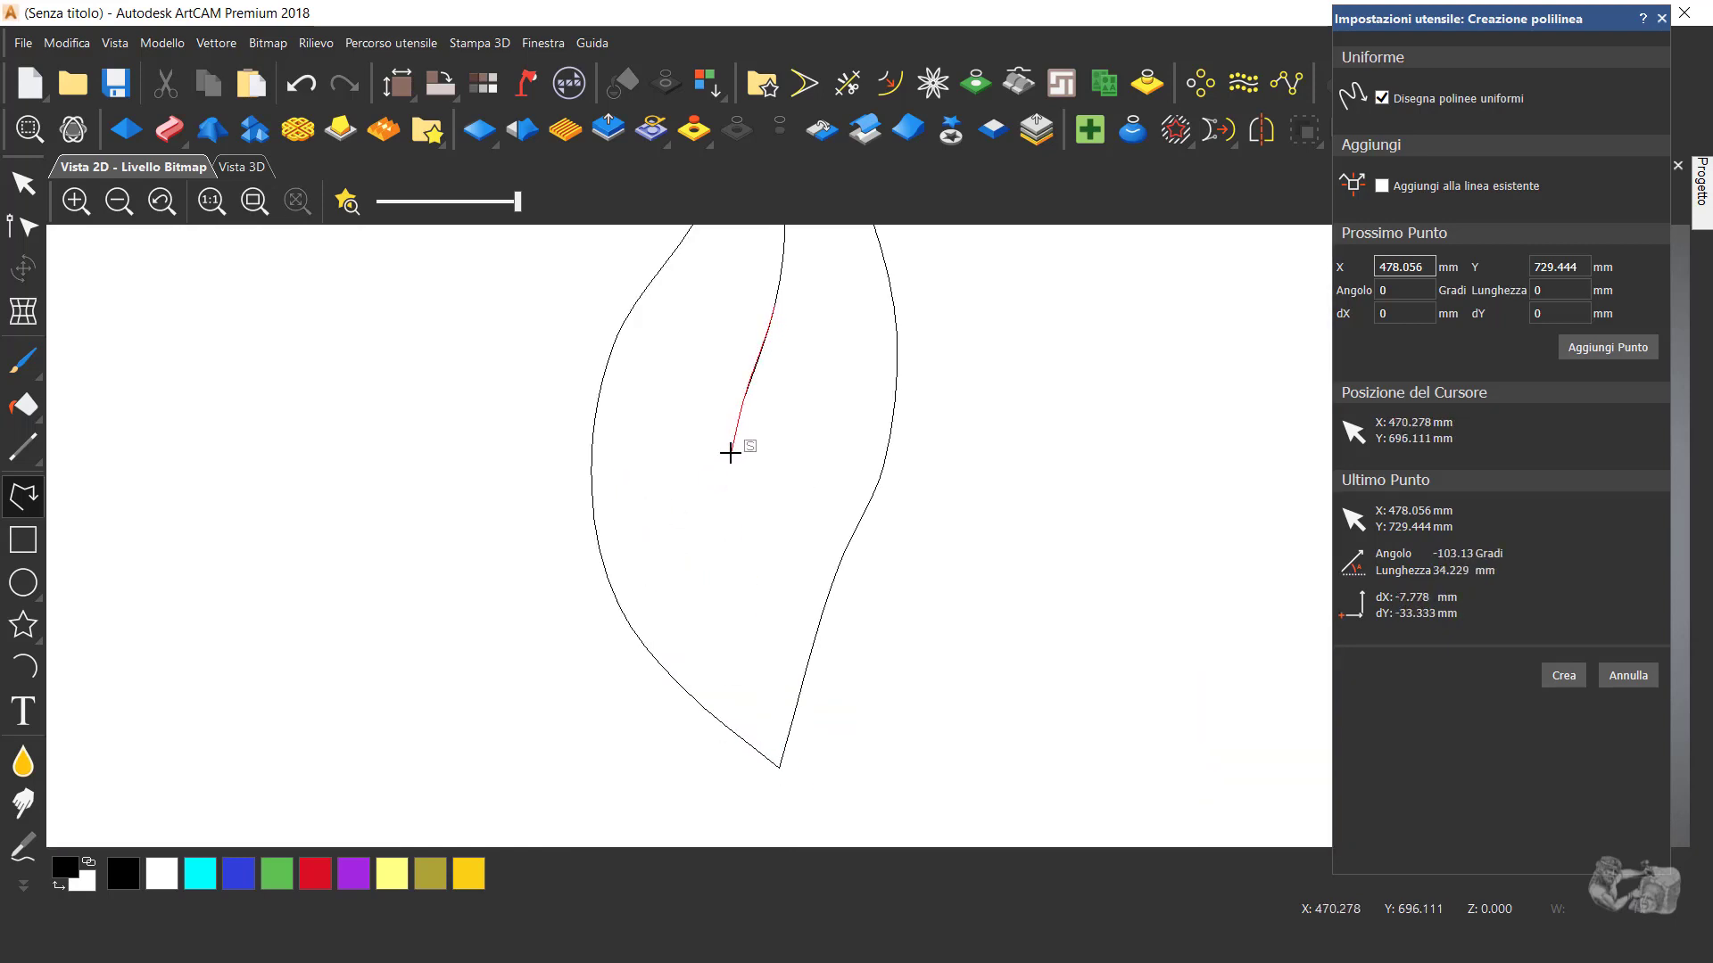
pyautogui.click(733, 452)
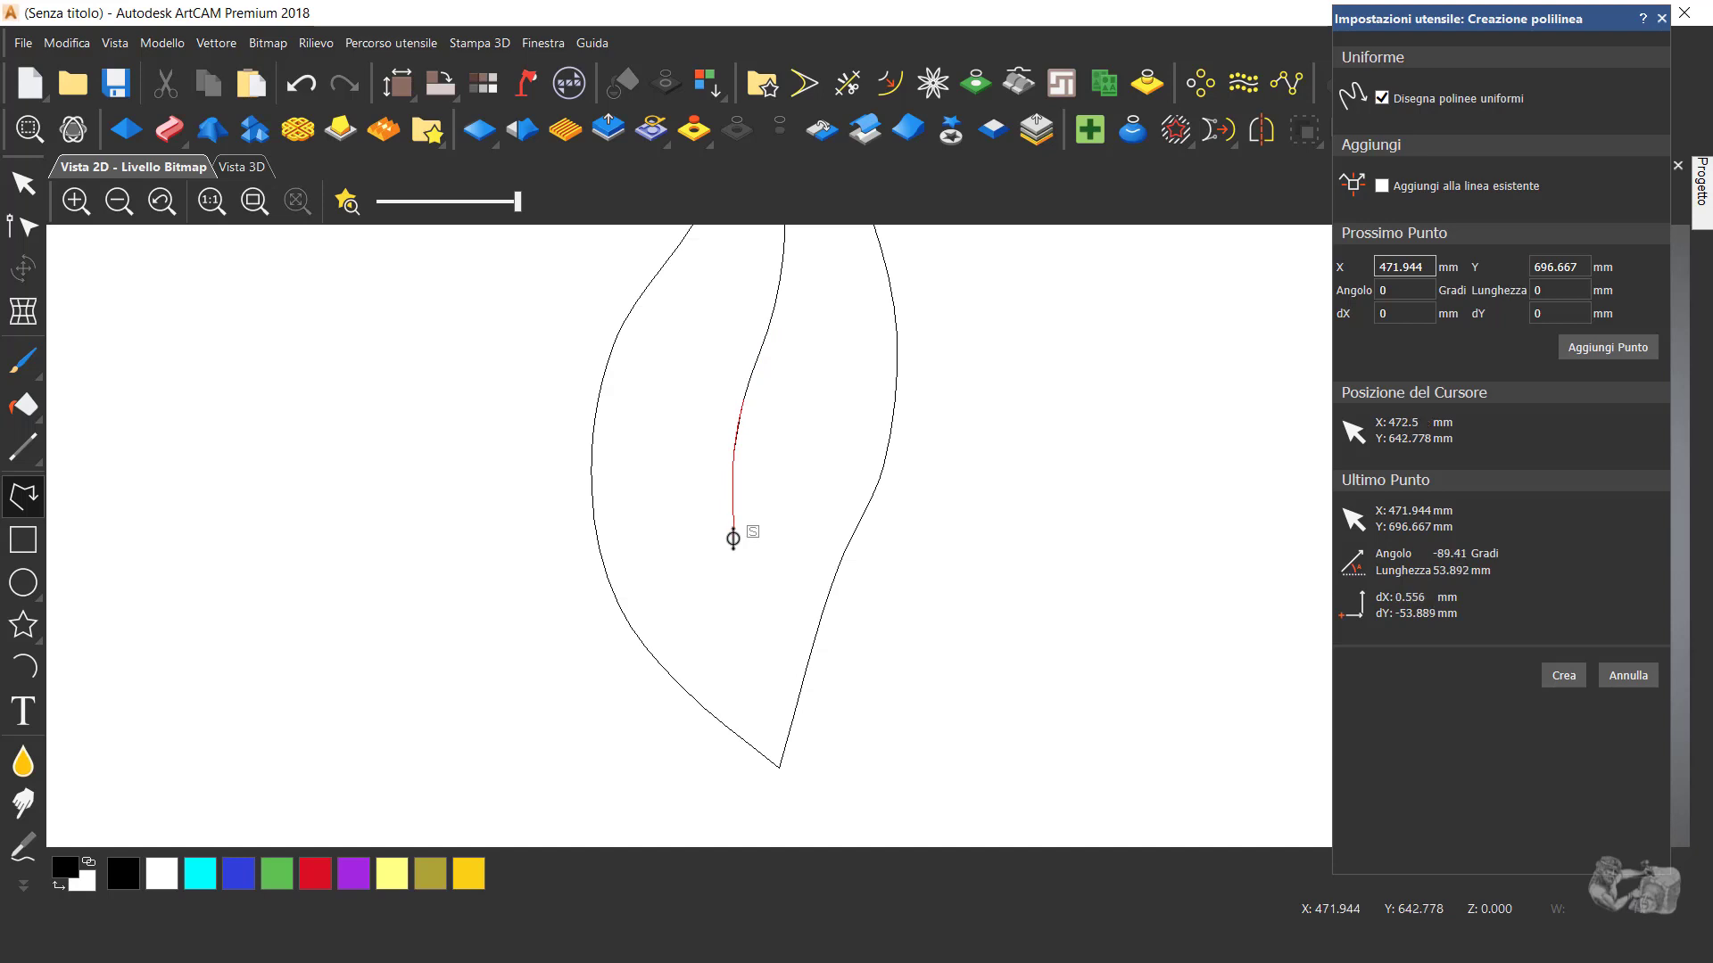
pyautogui.click(743, 632)
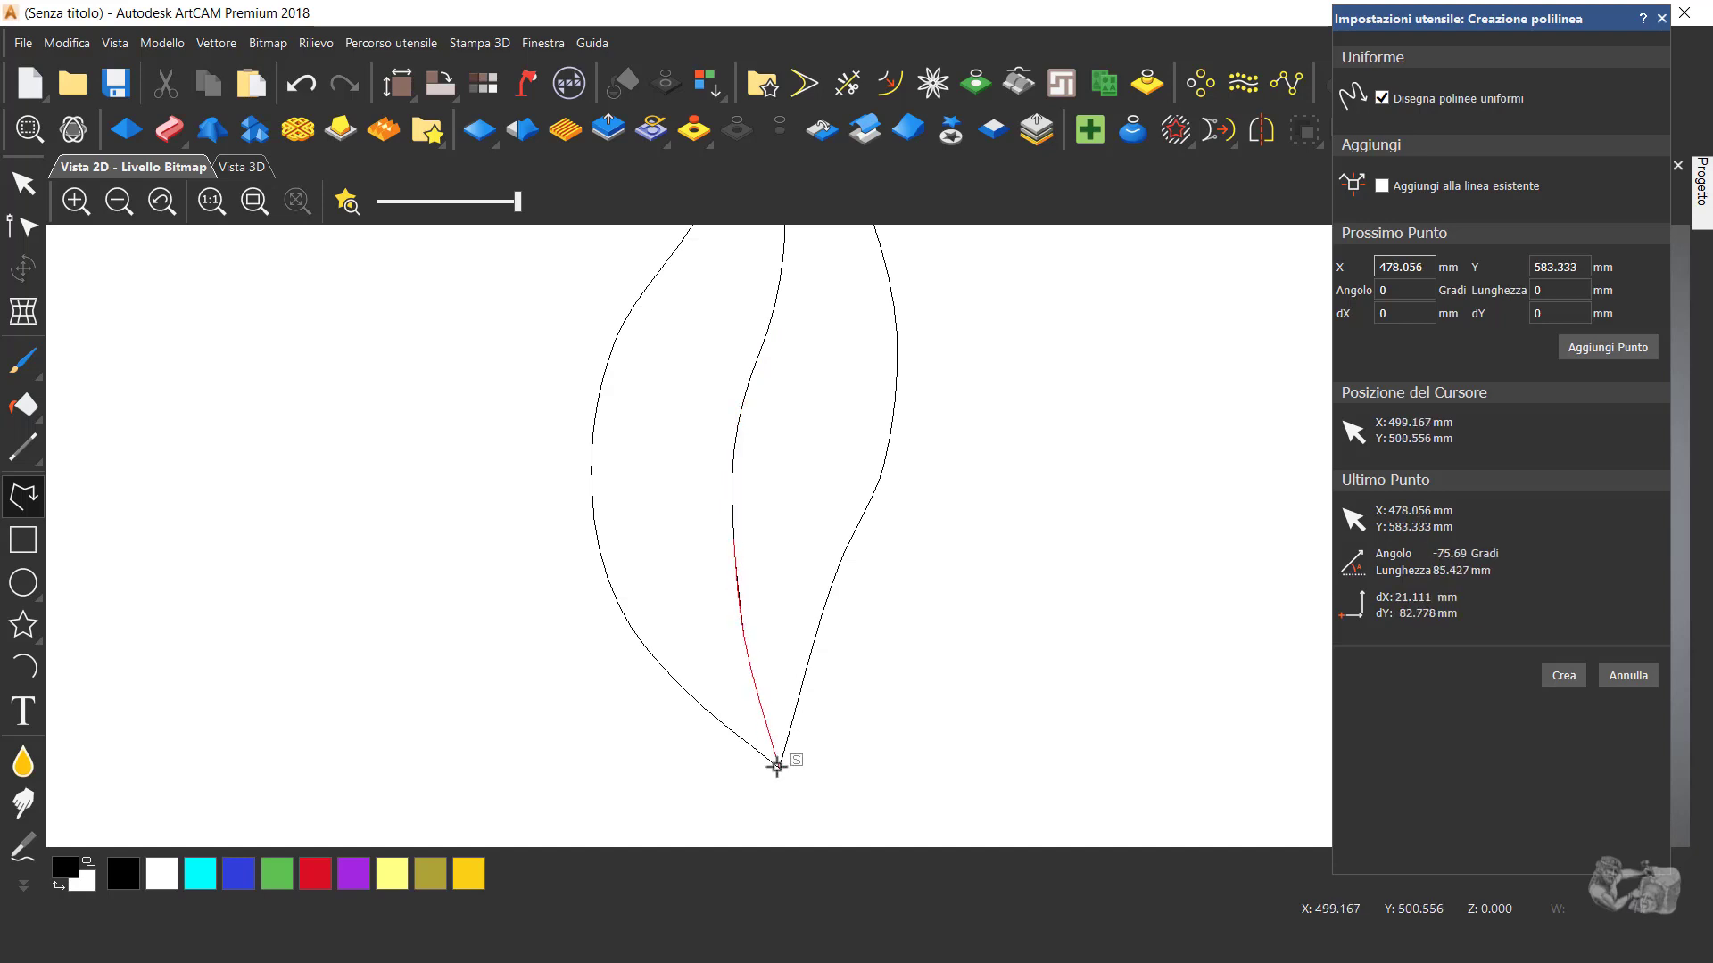
pyautogui.click(777, 768)
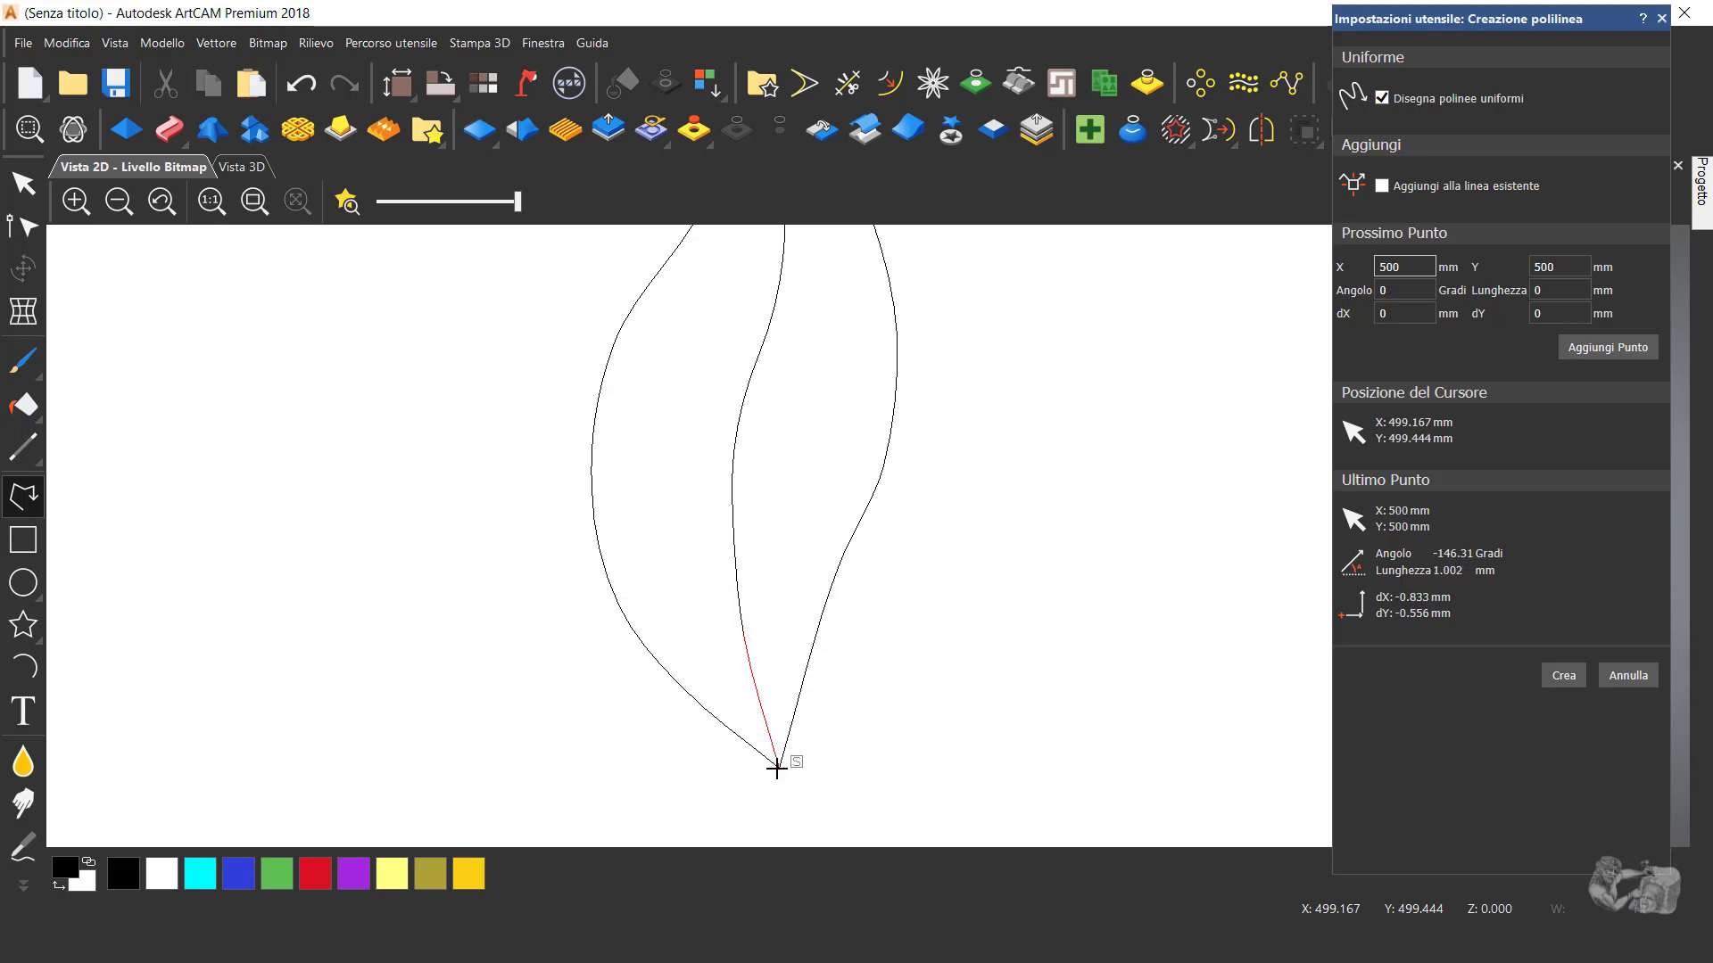
pyautogui.rightClick(776, 768)
pyautogui.click(1022, 633)
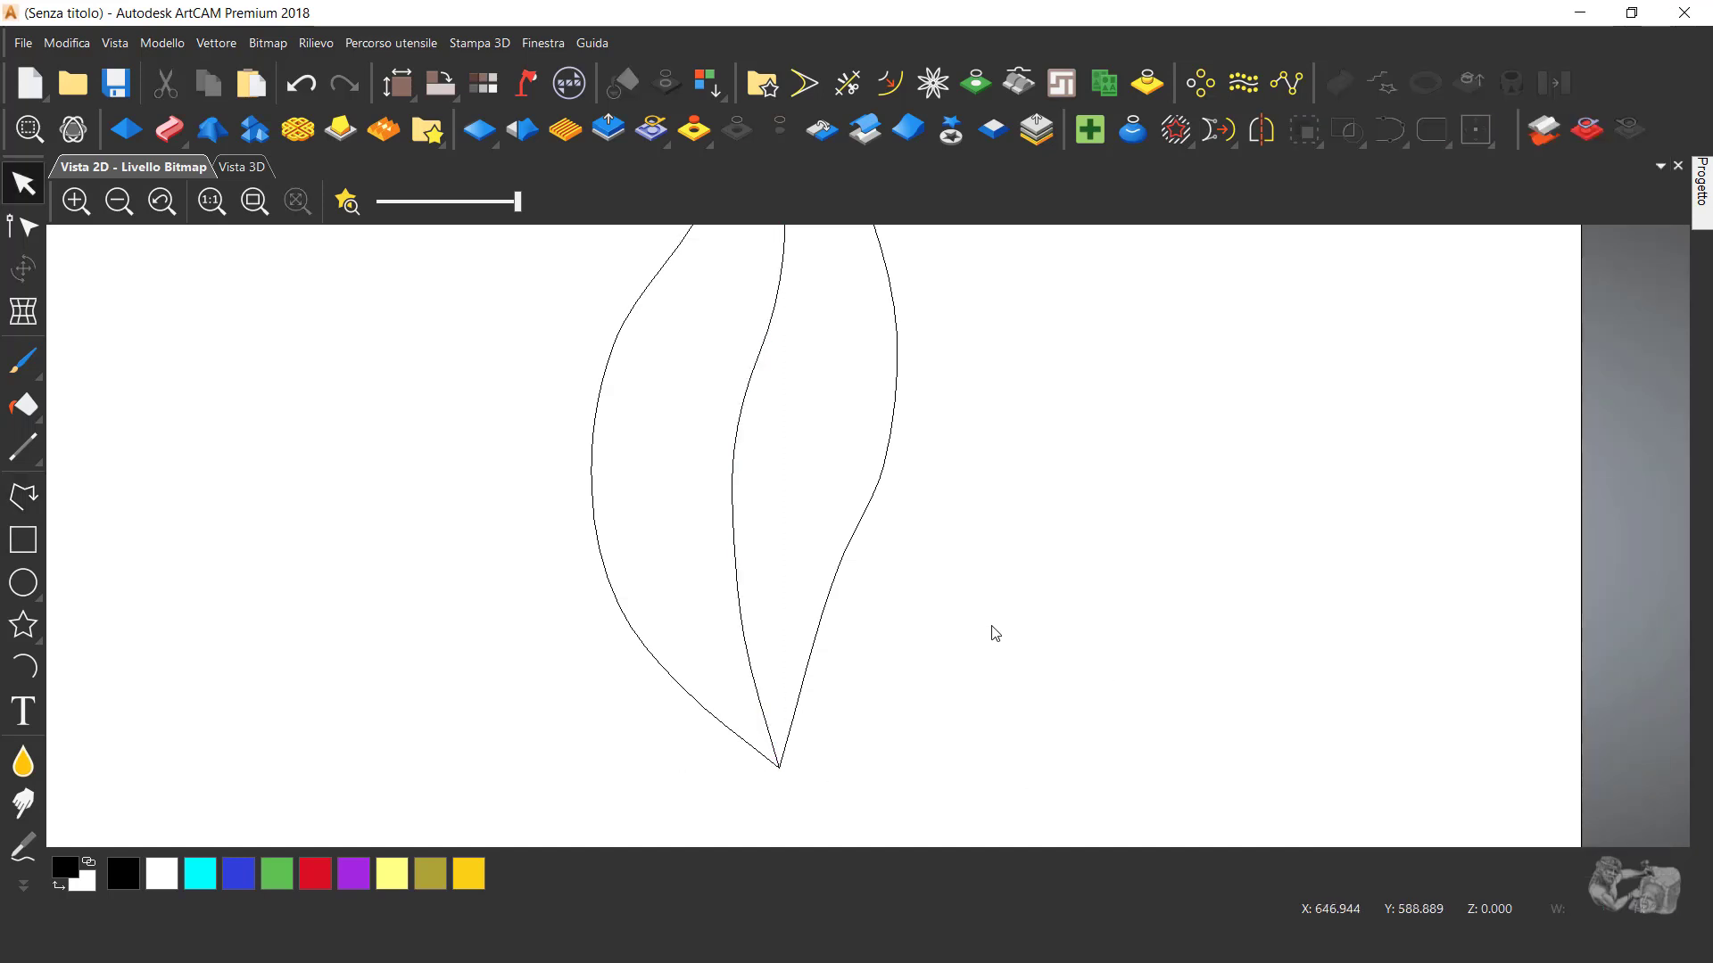
# - Draw a small circle on the leaf's central line near the base, centred at about X 489, Y 539
pyautogui.scroll(-2, 558, 580)
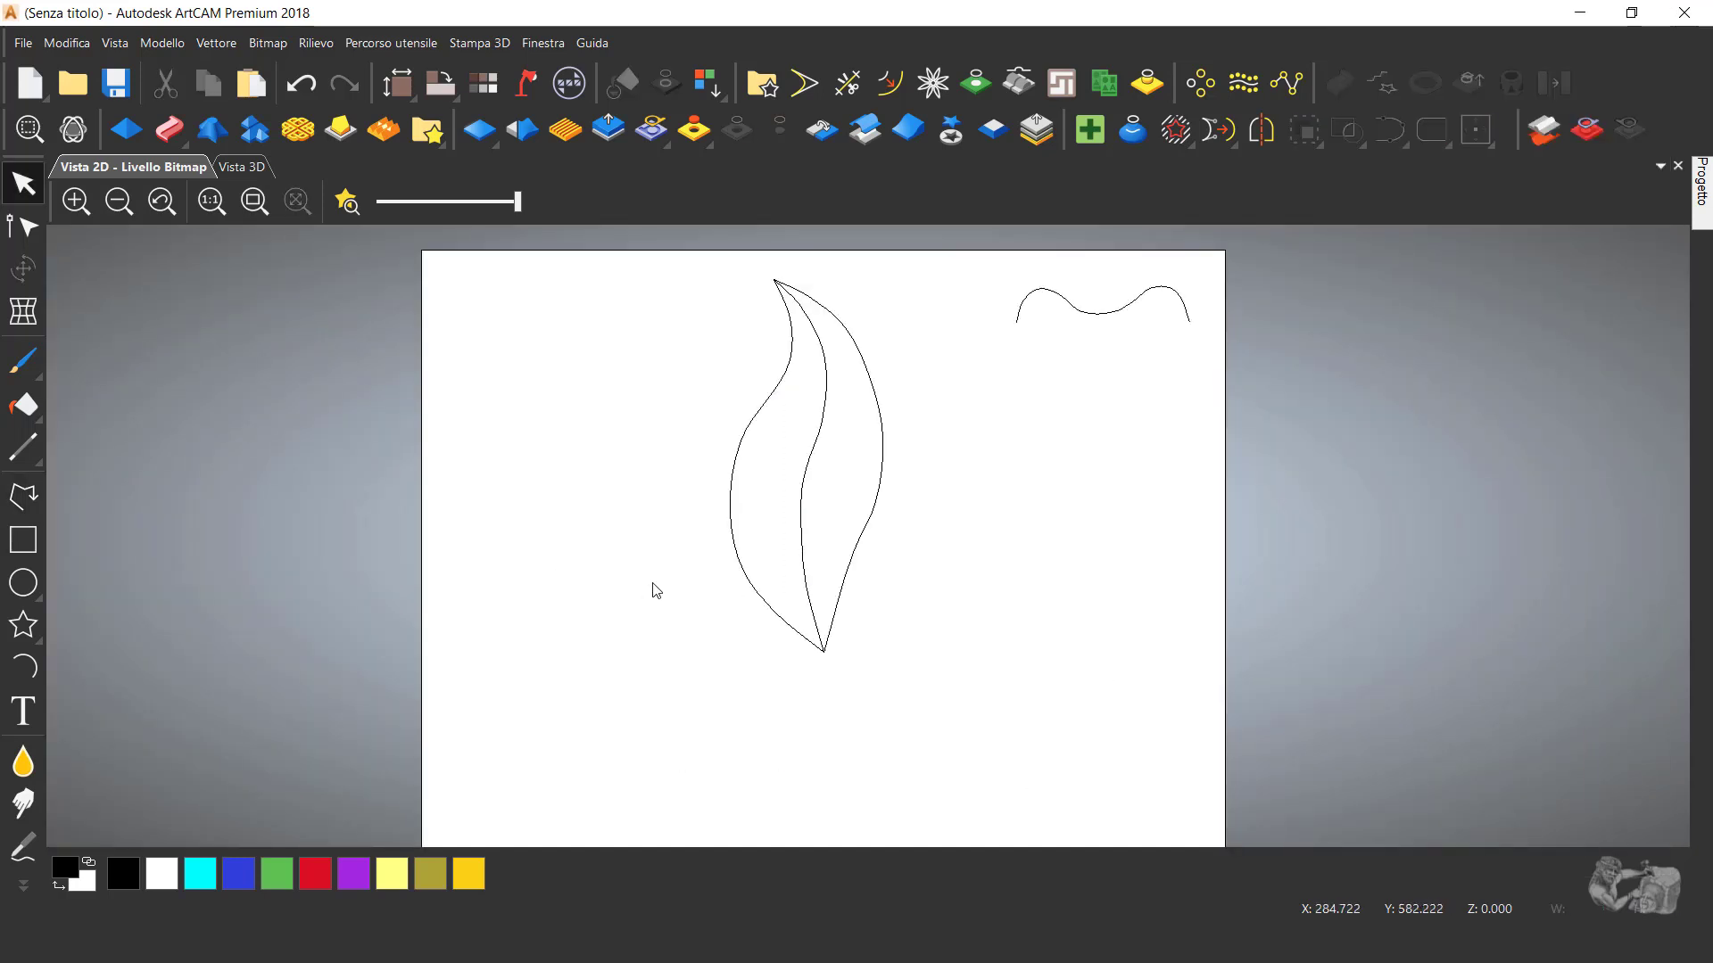
pyautogui.click(23, 584)
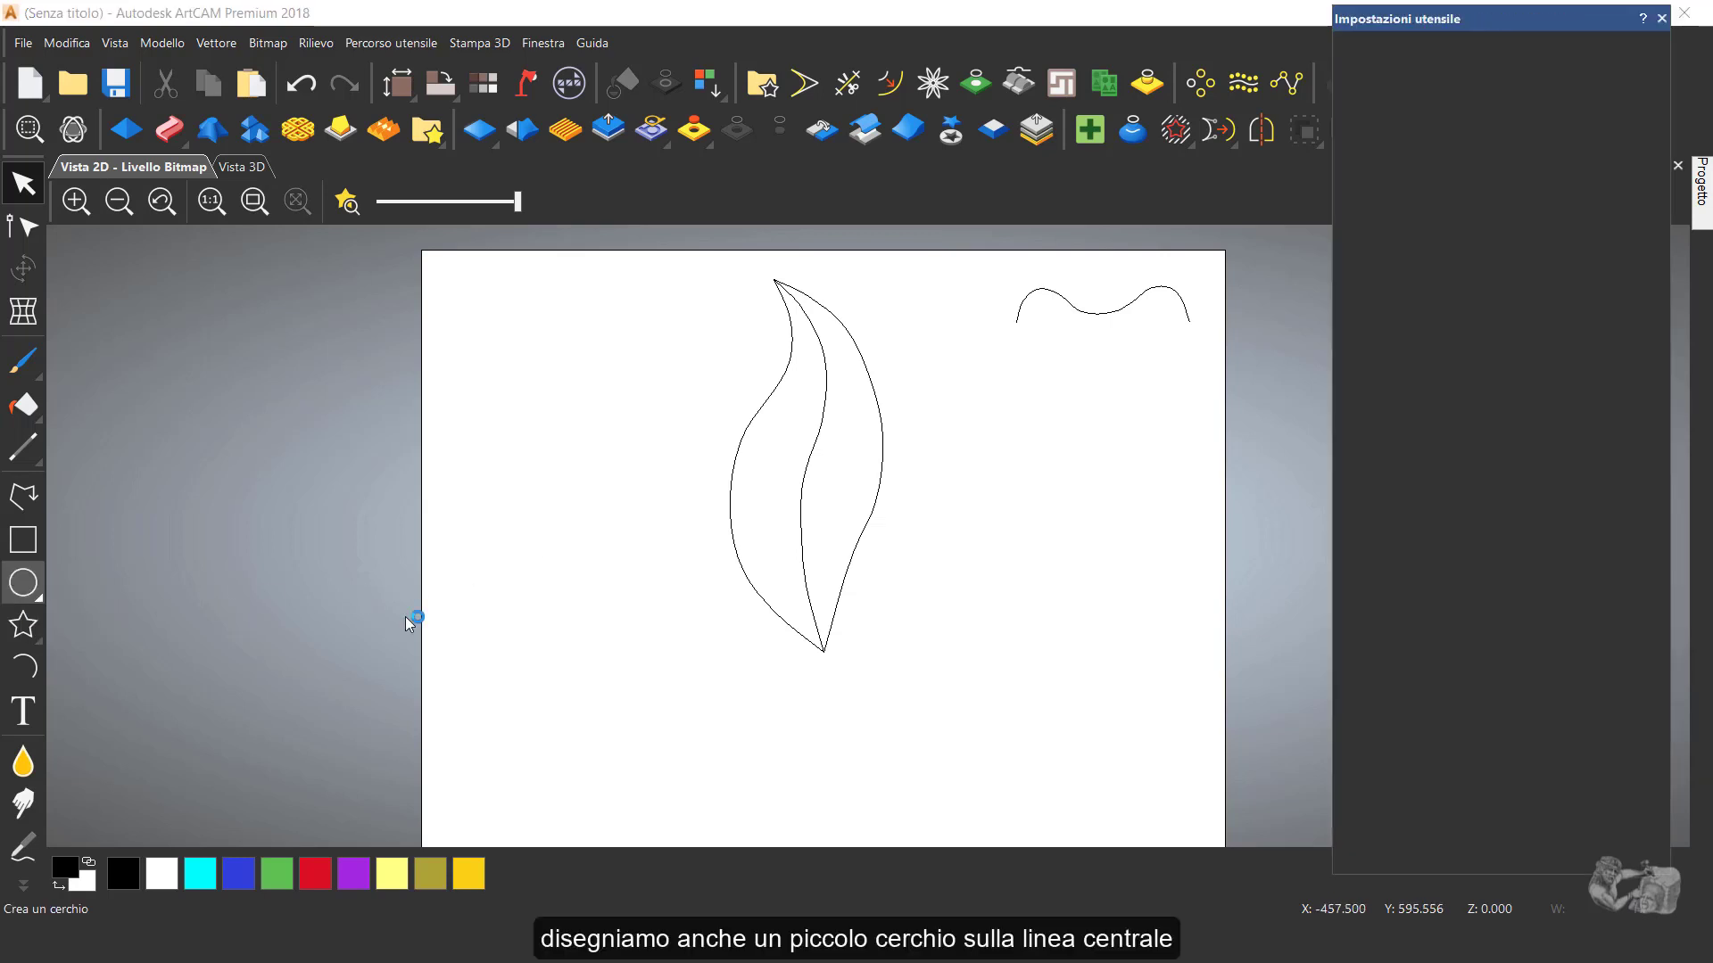
pyautogui.scroll(2, 815, 660)
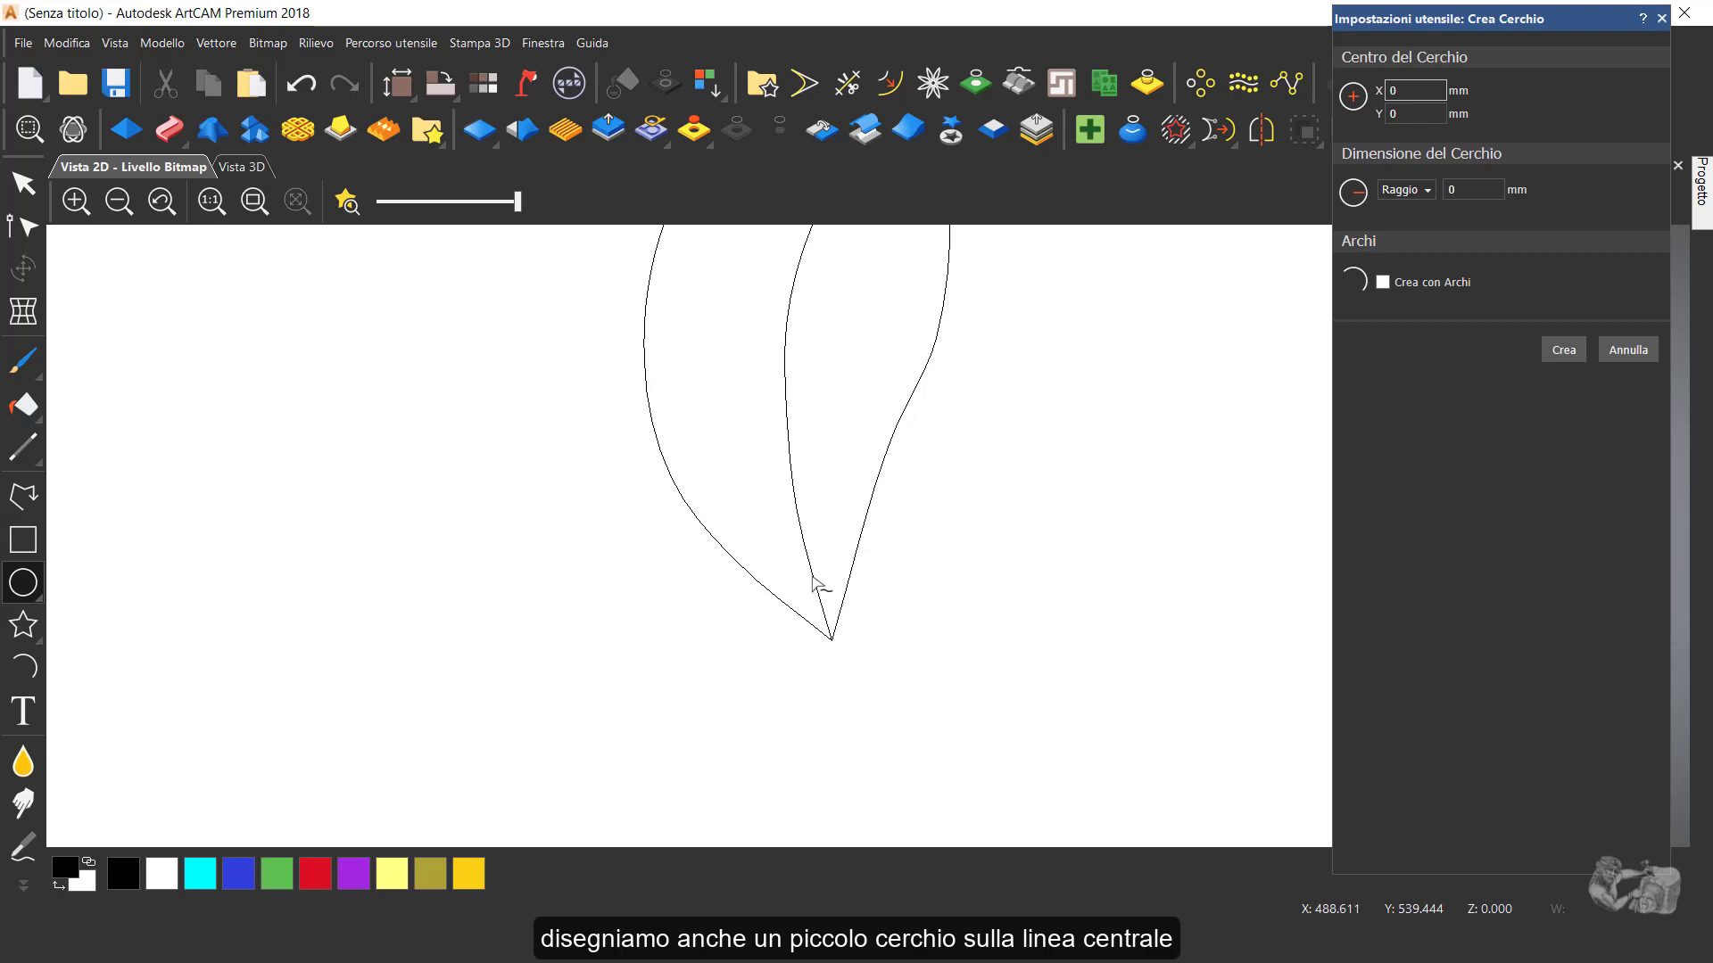
pyautogui.moveTo(812, 577); pyautogui.dragTo(814, 593)
pyautogui.press('Escape')
pyautogui.click(917, 599)
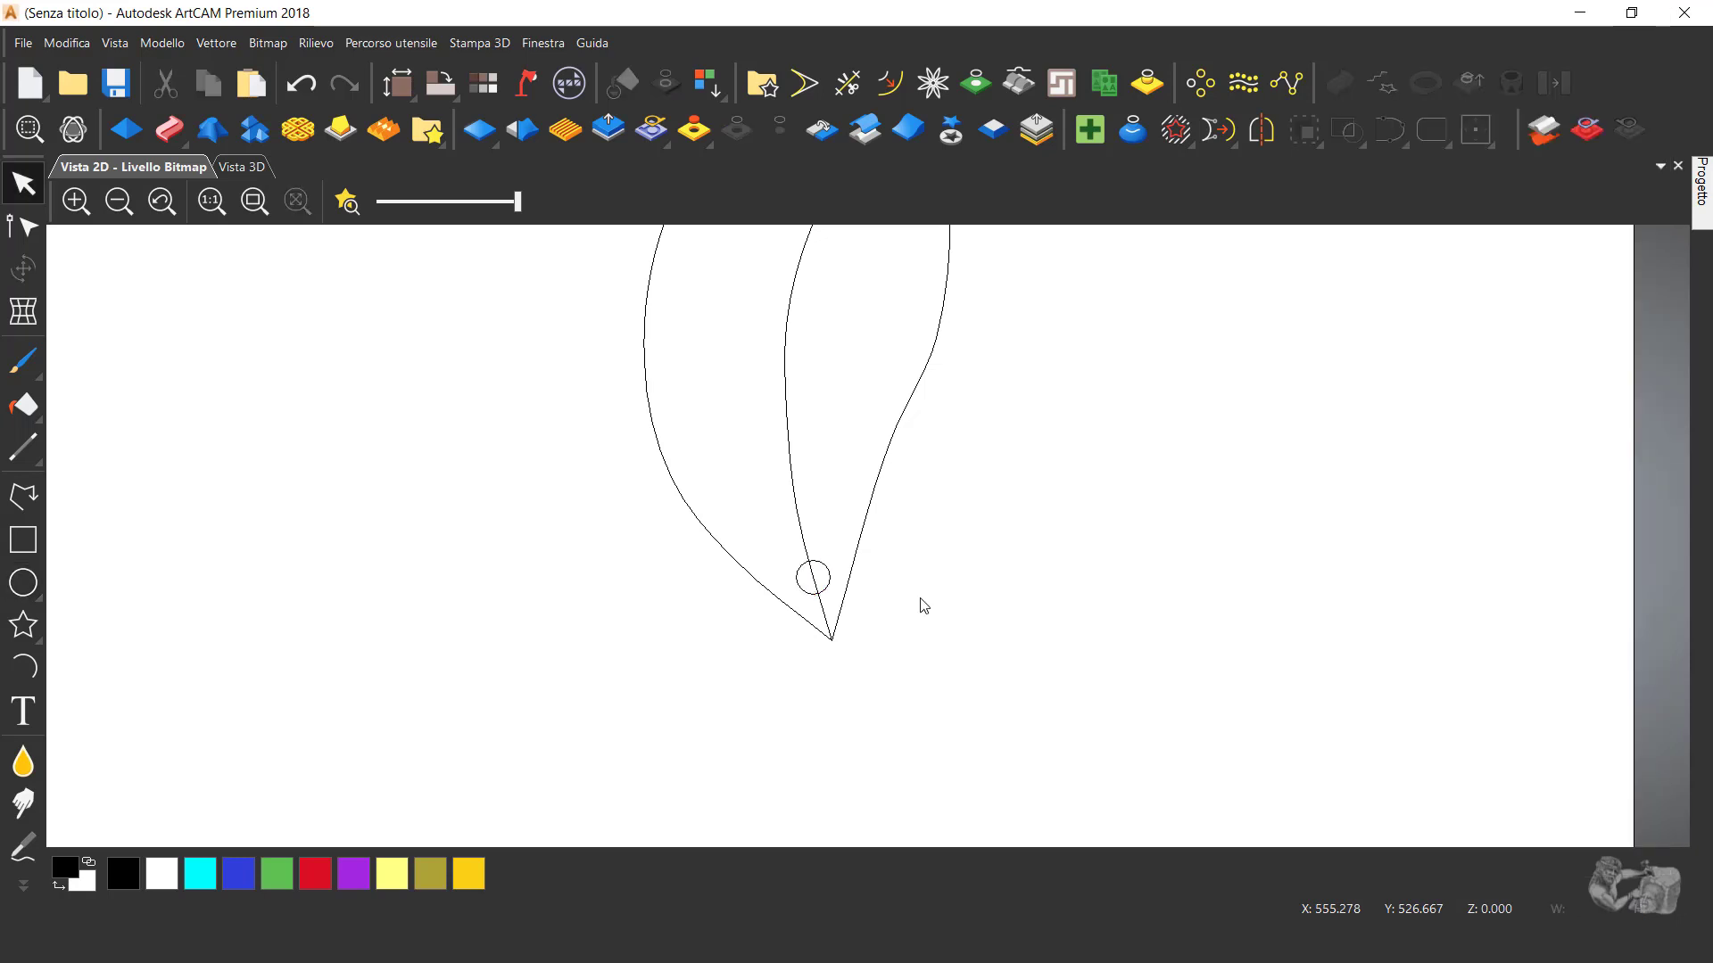
# - Switch to the 3D view and display the vectors on the relief surface
pyautogui.press('F3')
pyautogui.press('-')
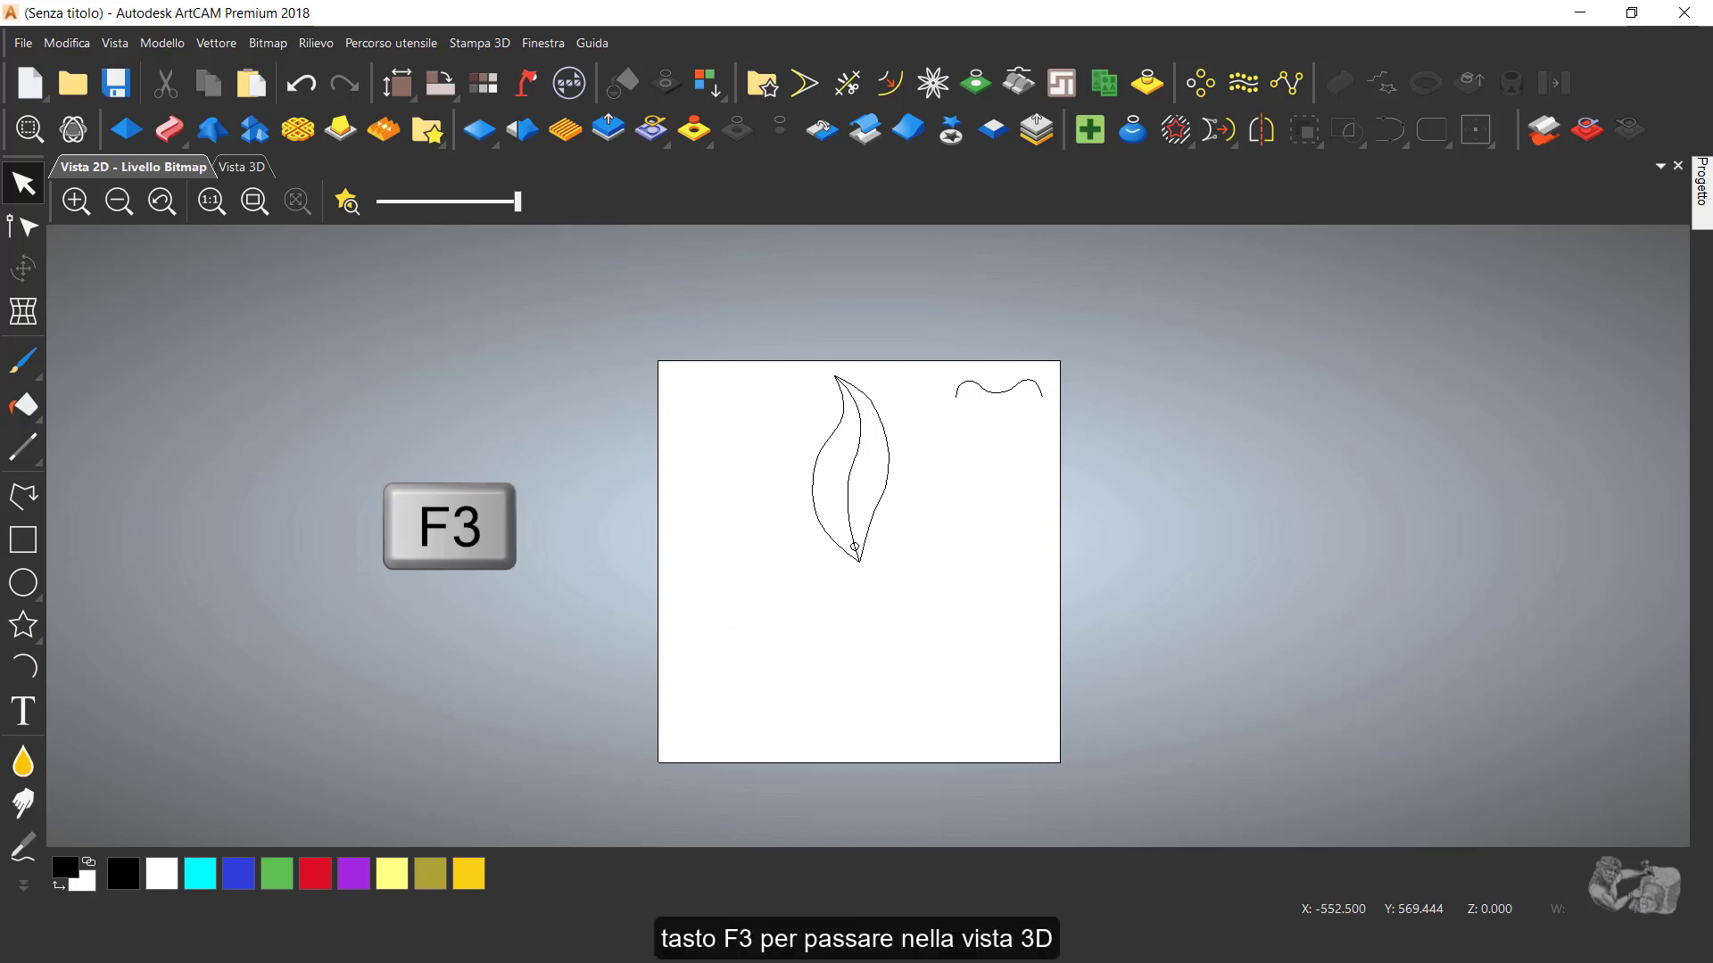
pyautogui.press('F3')
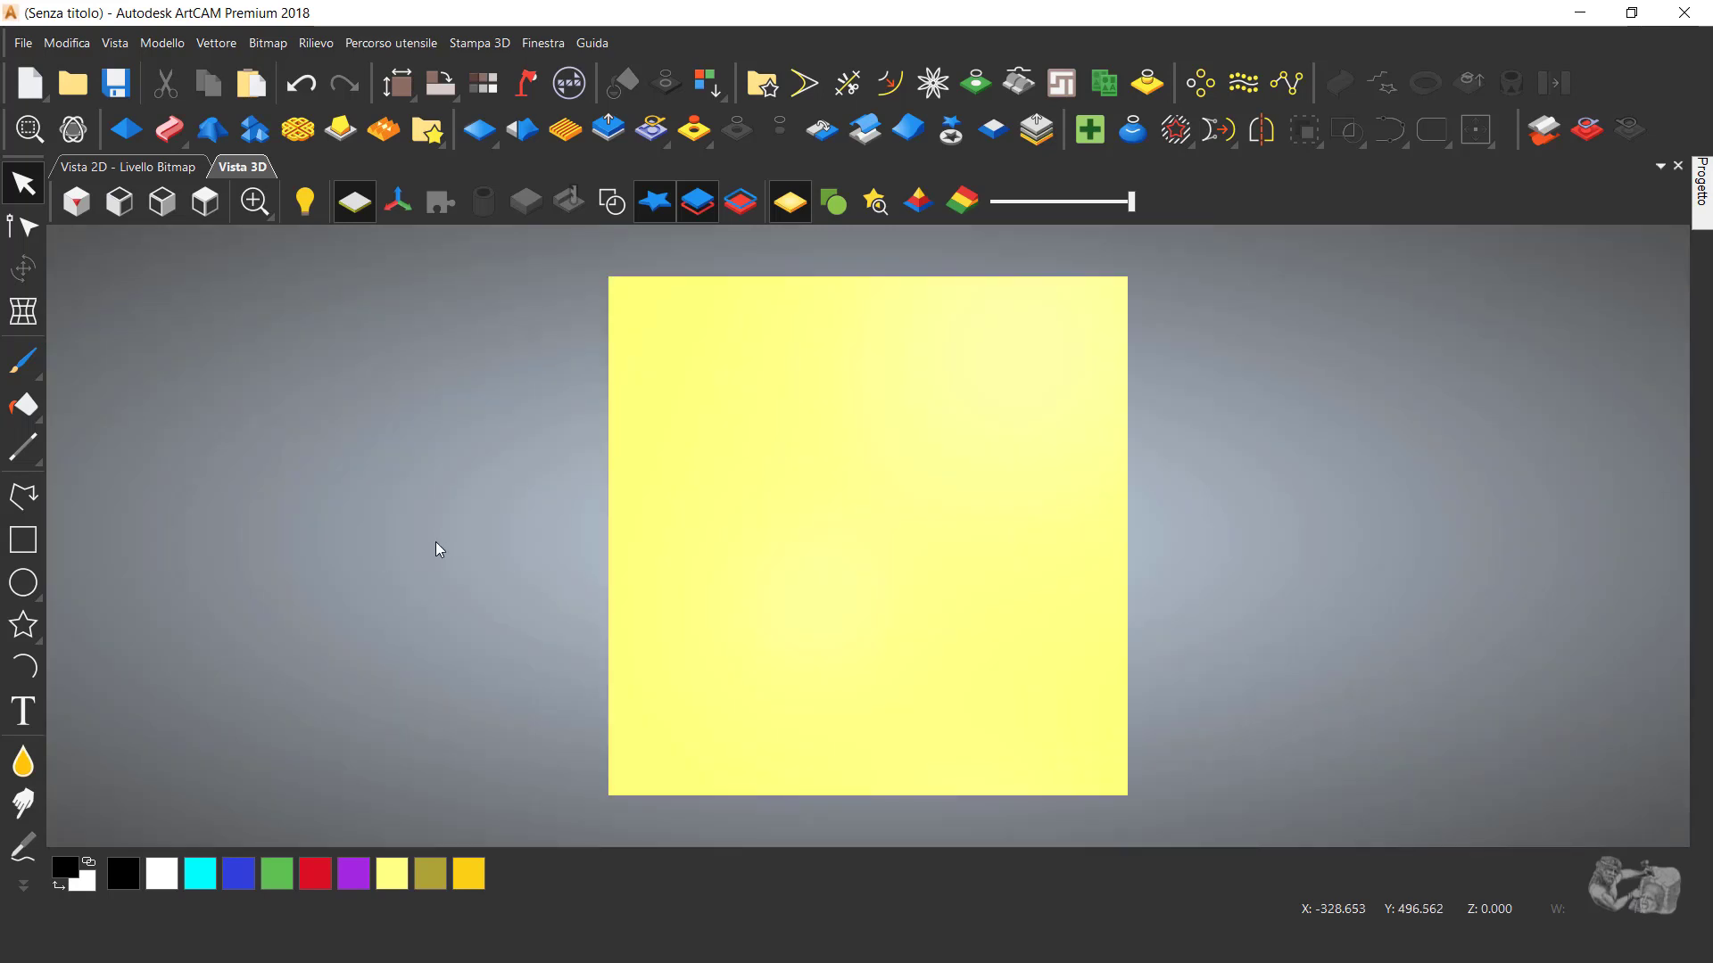
pyautogui.click(612, 205)
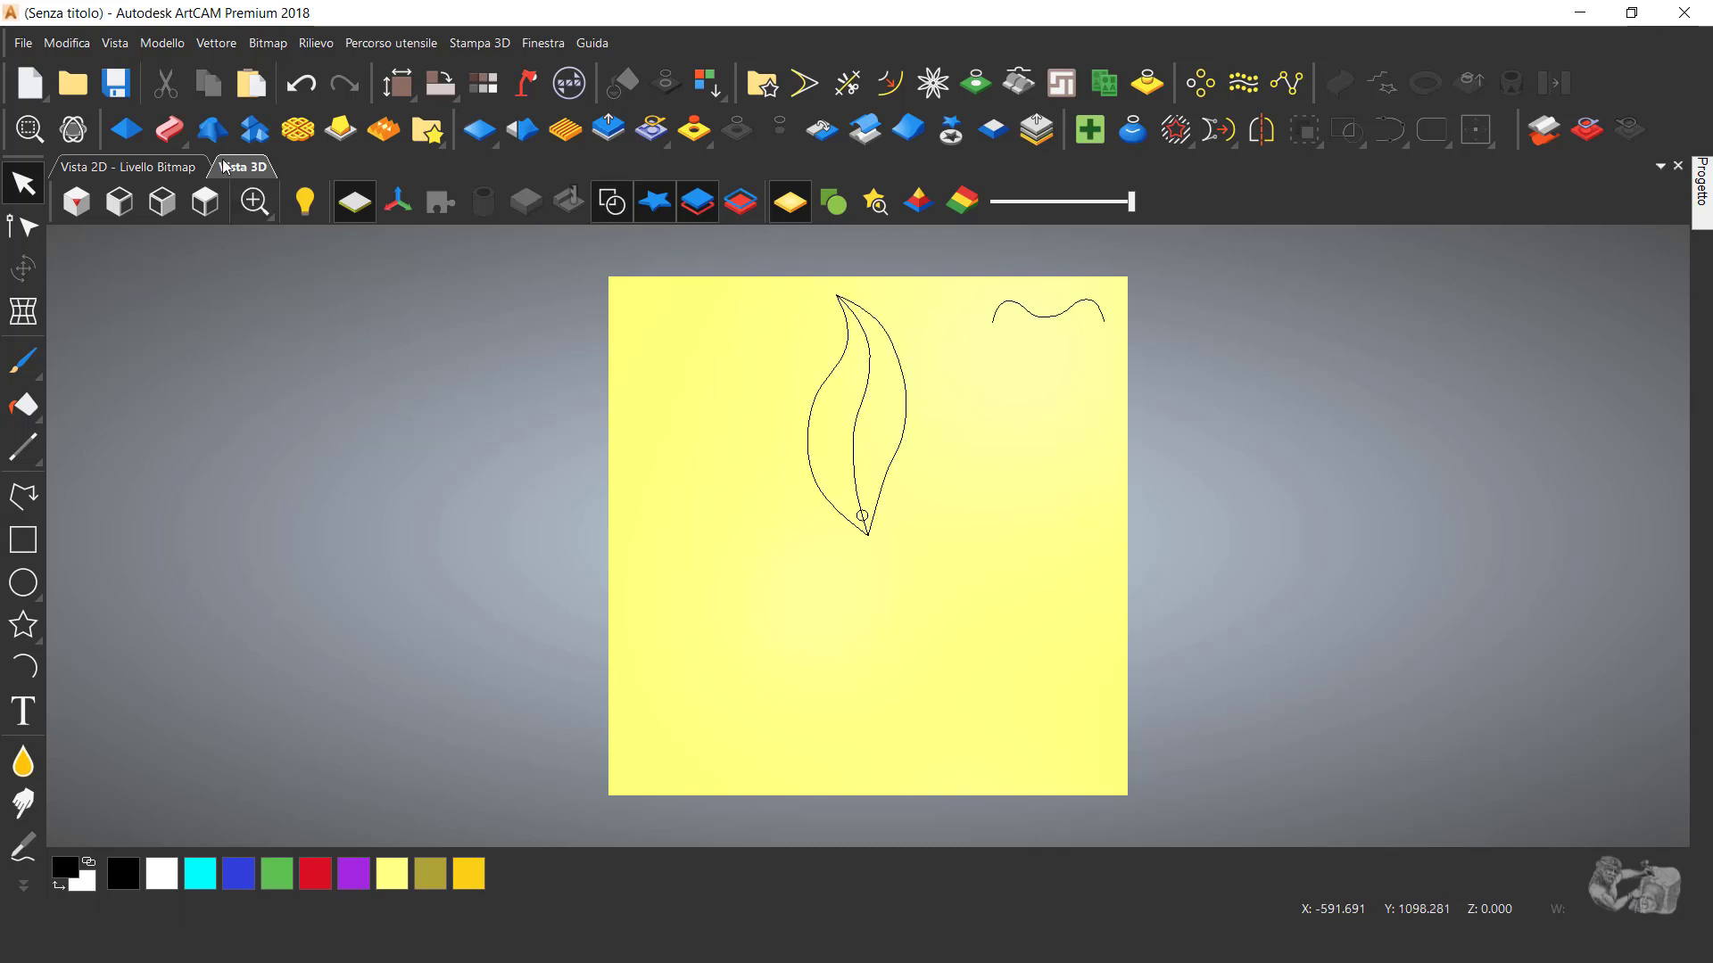
# - Start a two-rail sweep with the leaf's left outline as the first guide curve and its right outline as the second
pyautogui.click(171, 132)
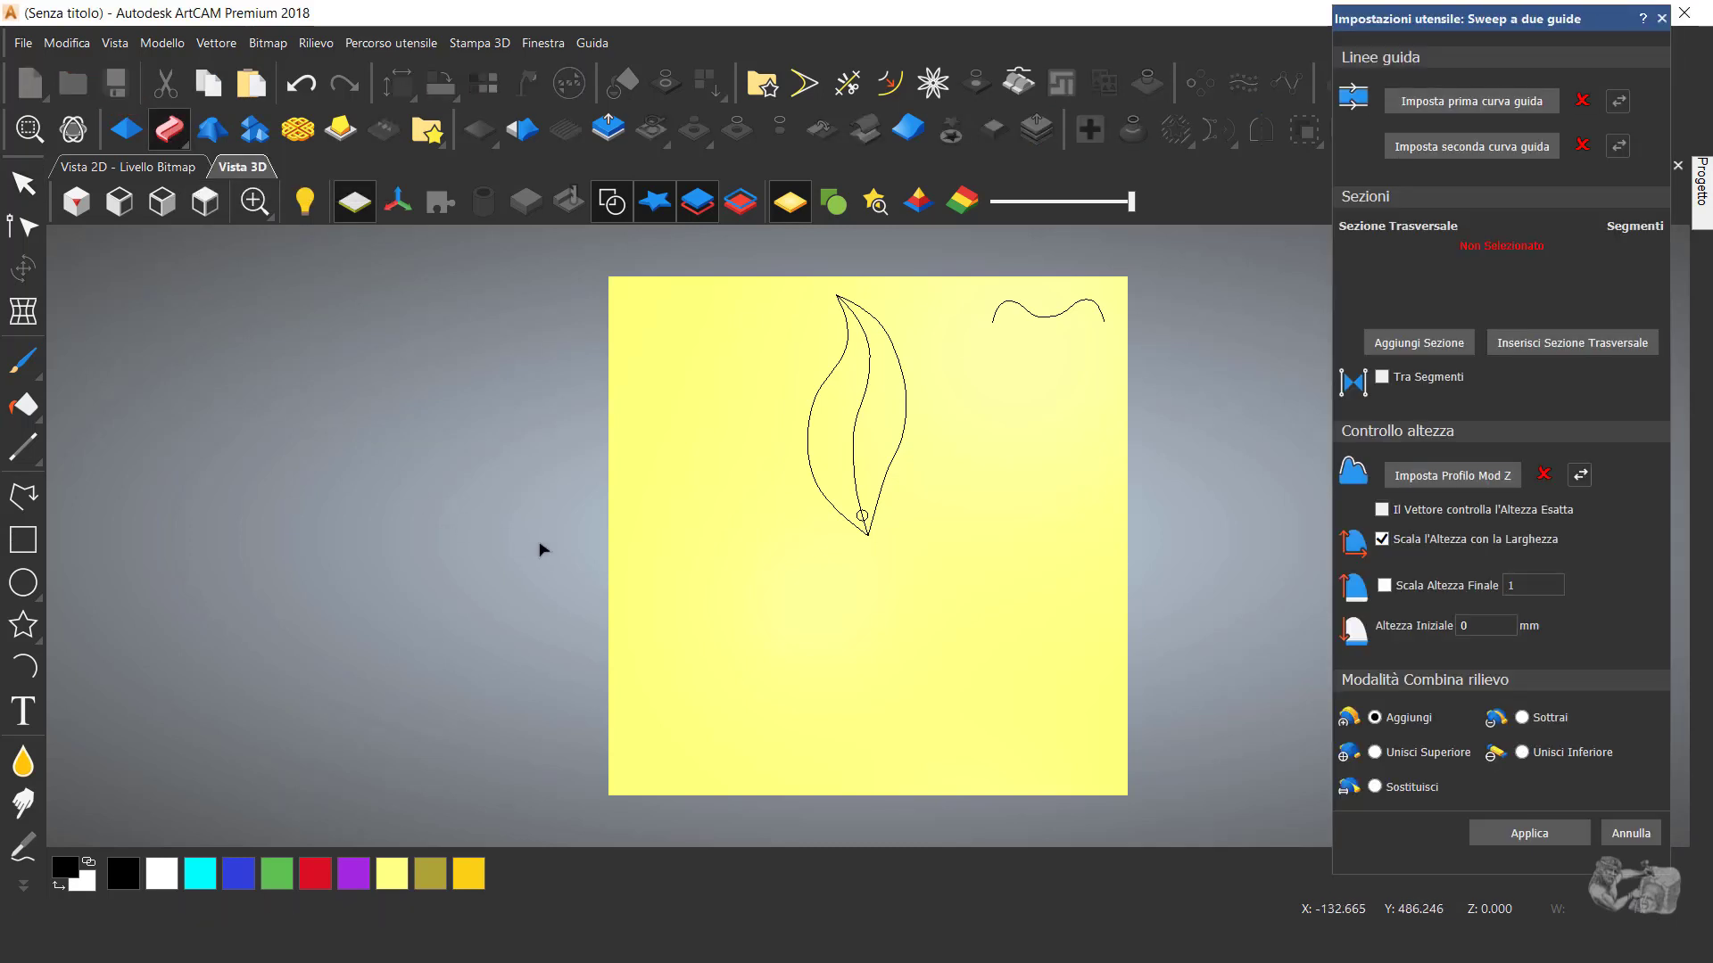
pyautogui.click(809, 433)
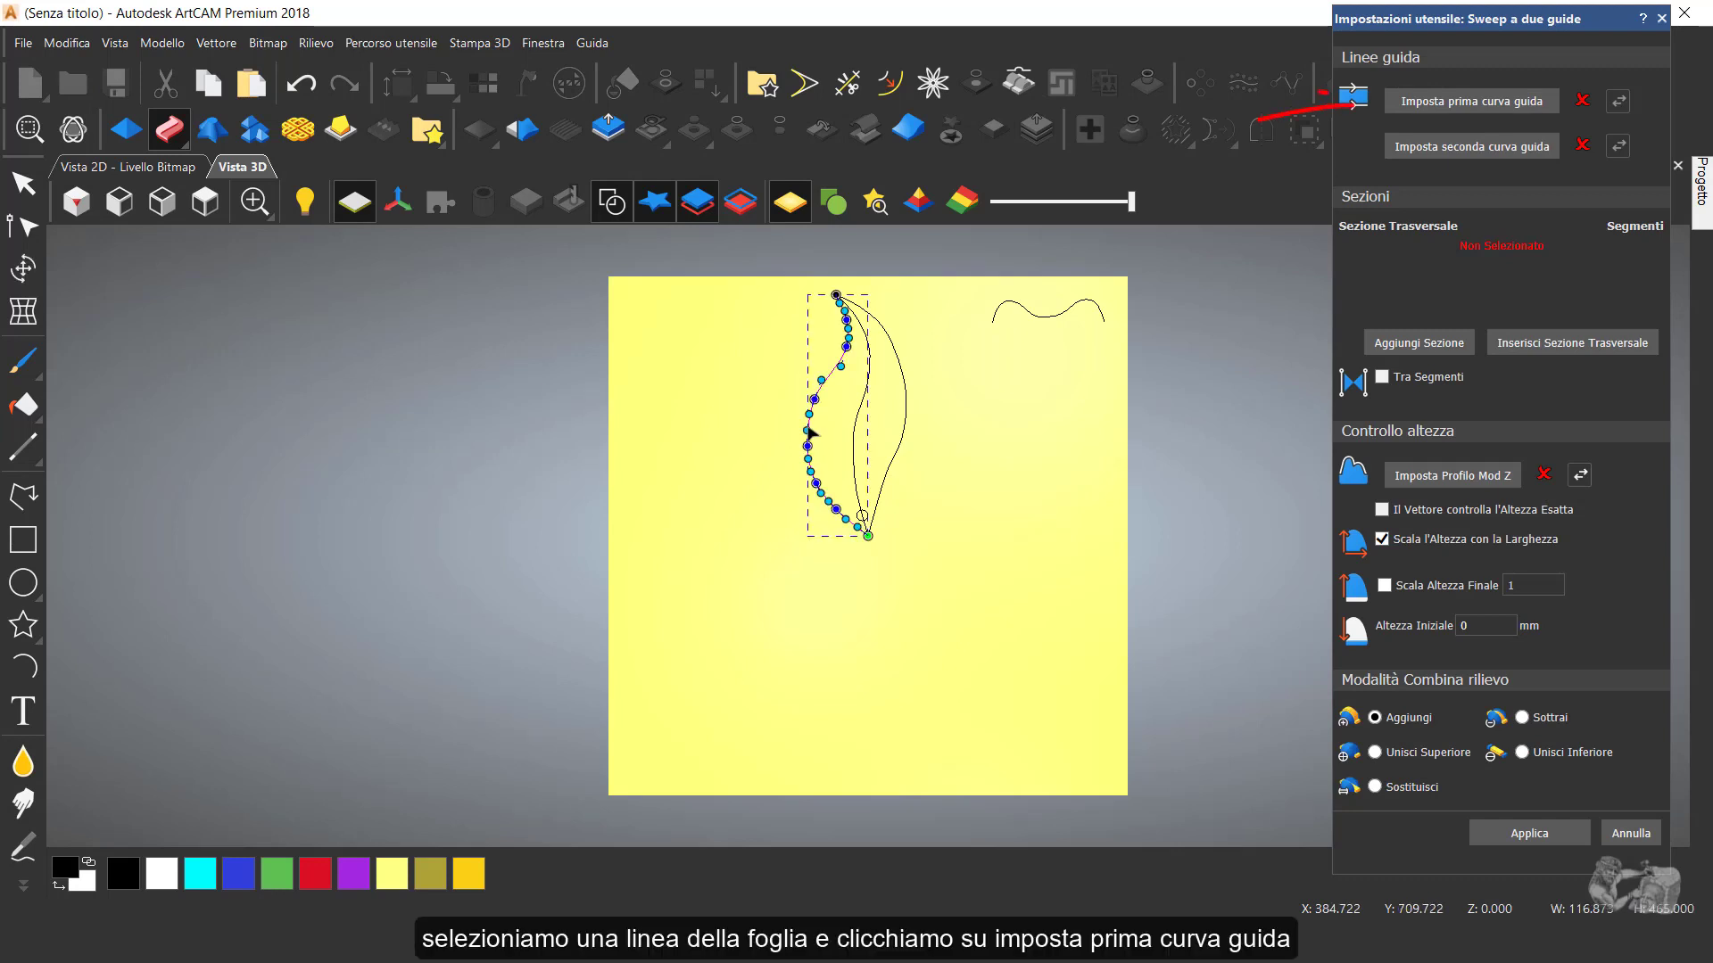
pyautogui.click(1456, 107)
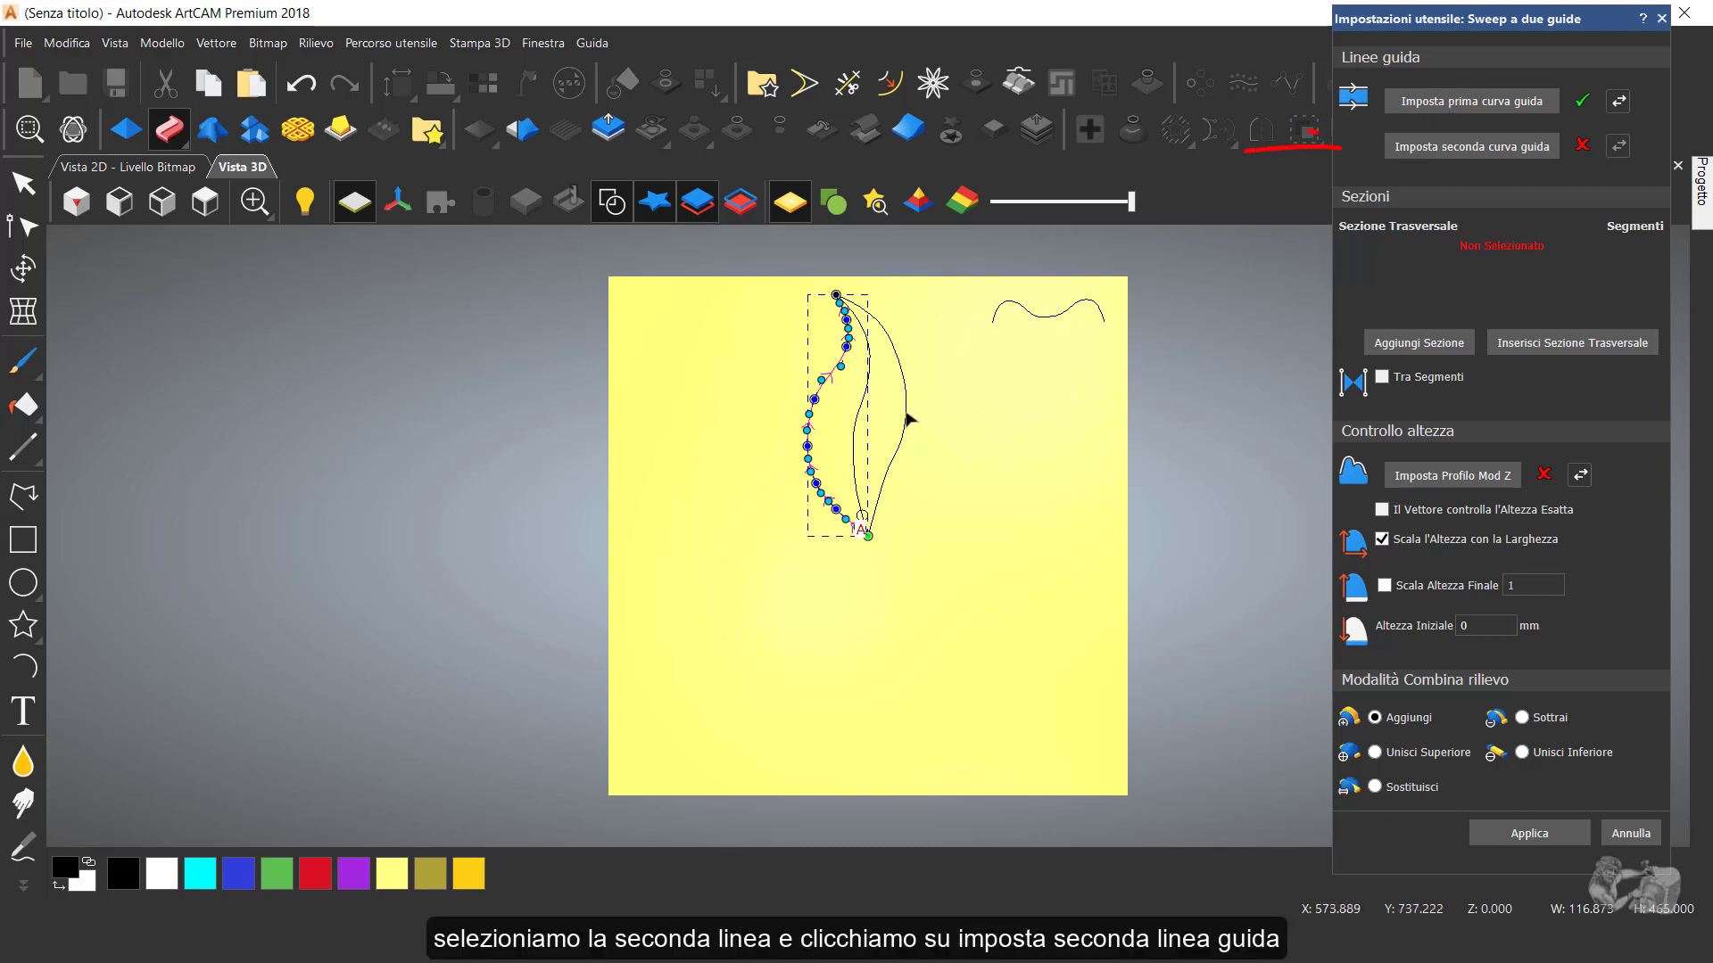
pyautogui.click(907, 415)
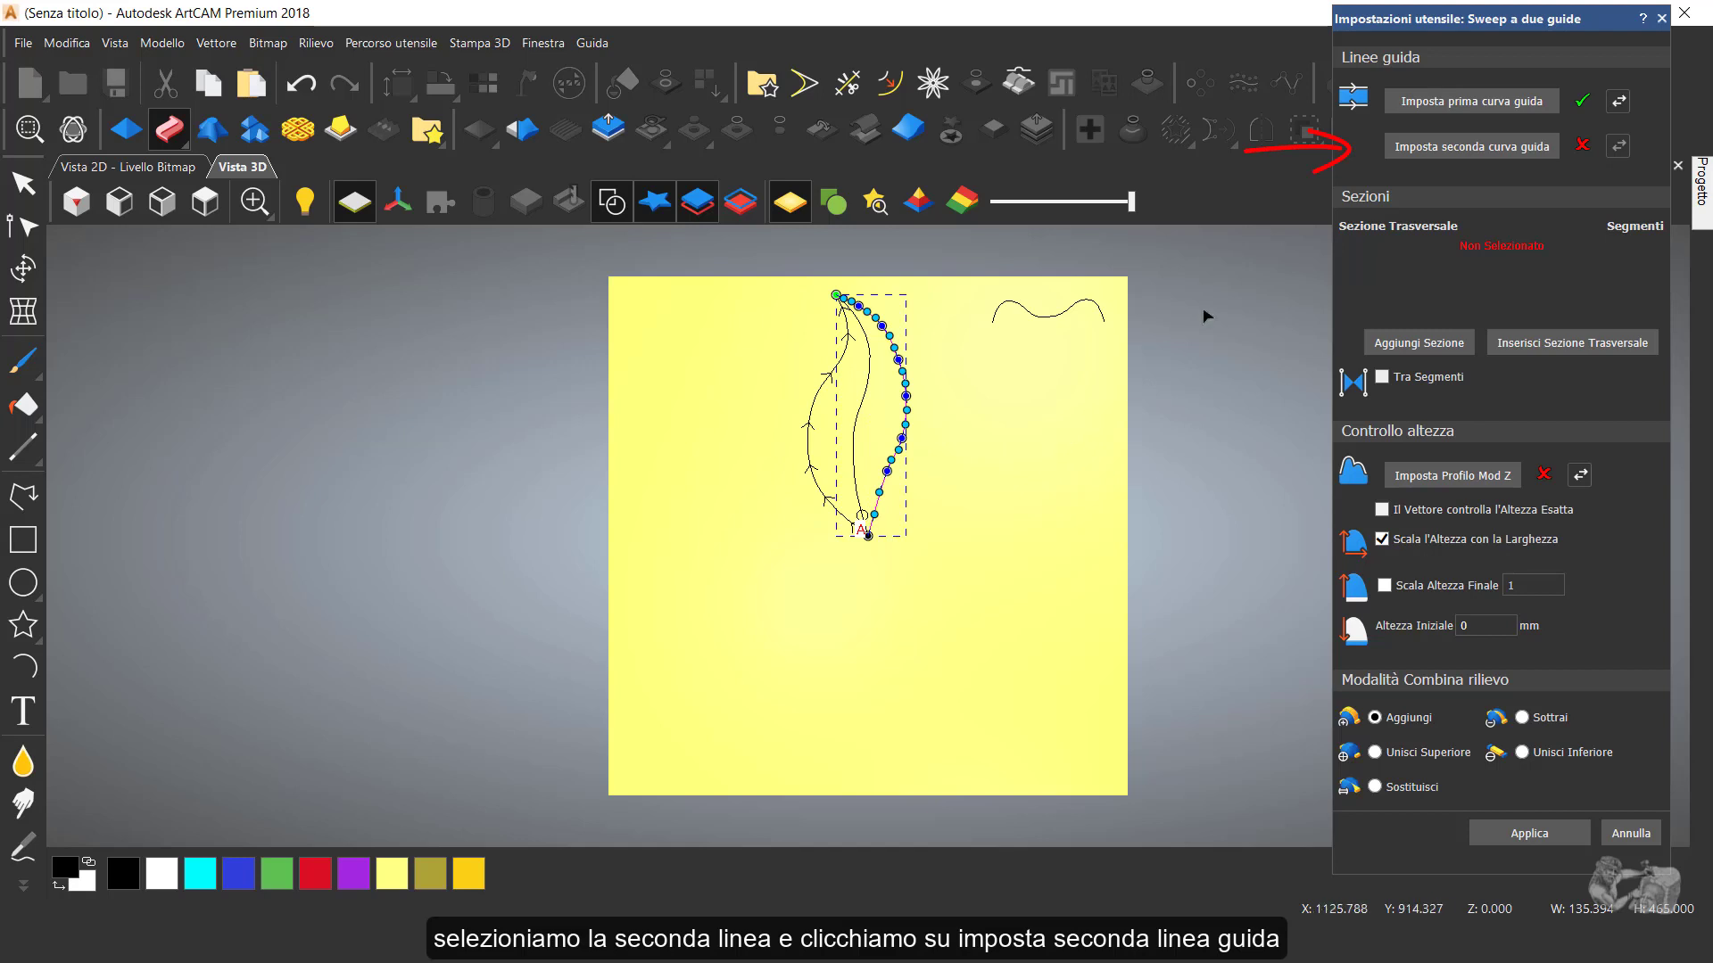
pyautogui.click(1478, 149)
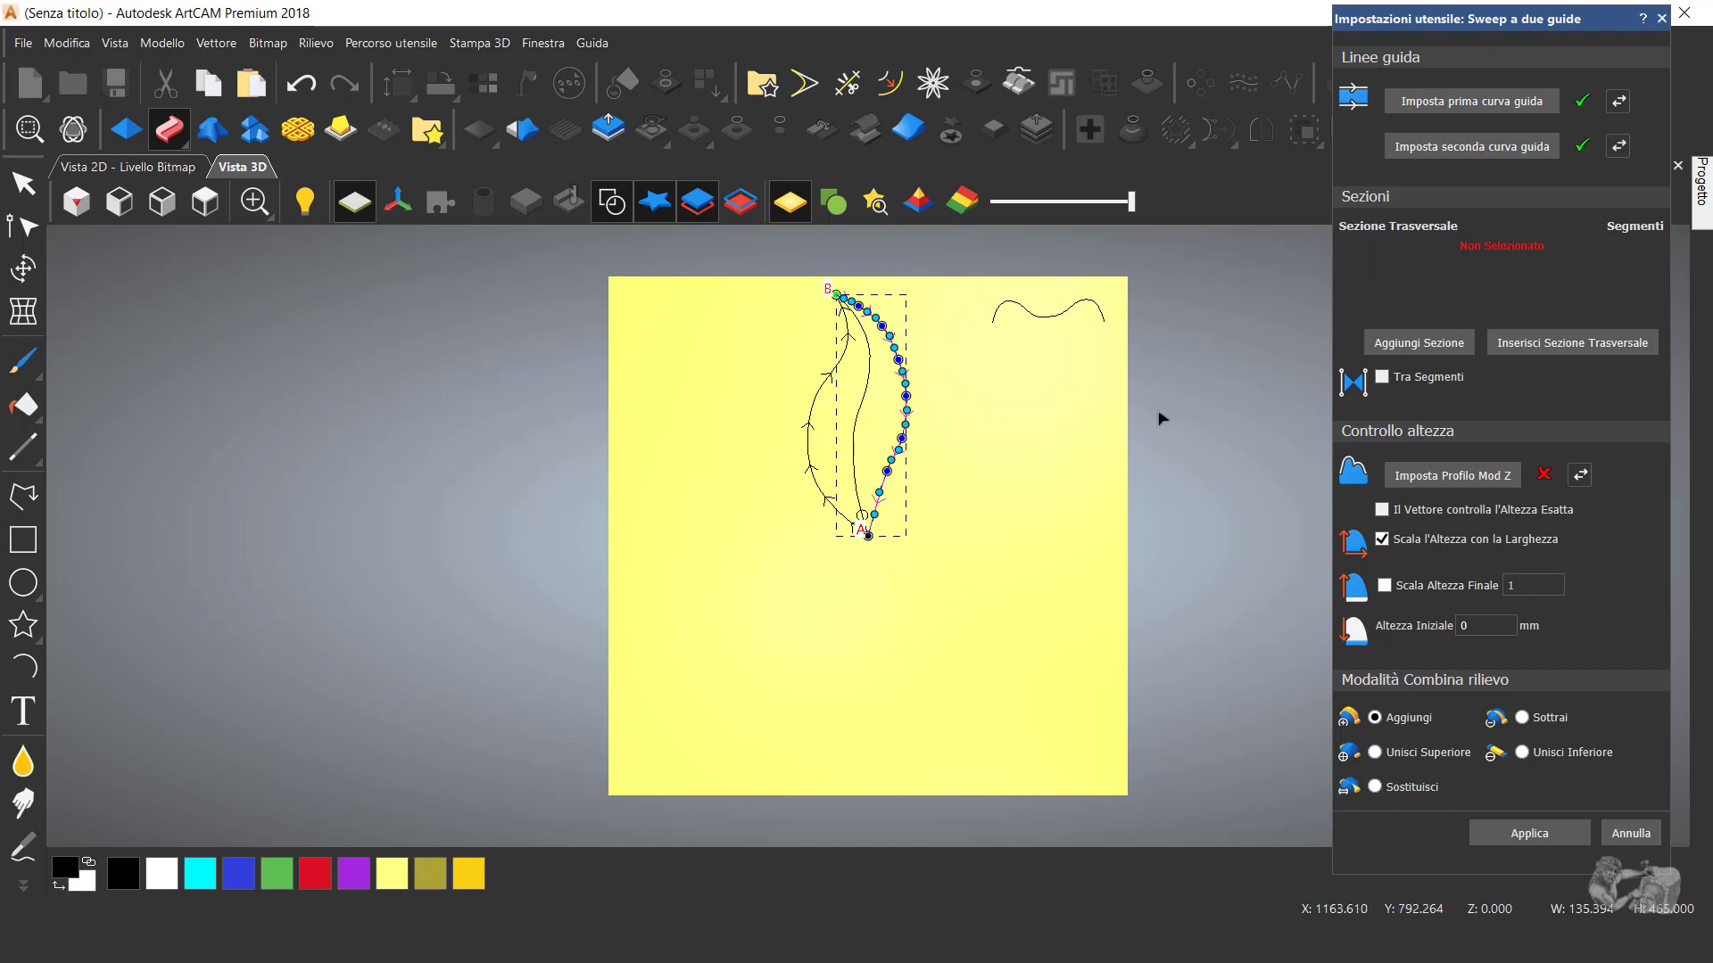
# - Reverse the direction of the second guide curve so both rails run from the leaf's base to its tip
pyautogui.scroll(3, 889, 519)
pyautogui.scroll(2, 889, 519)
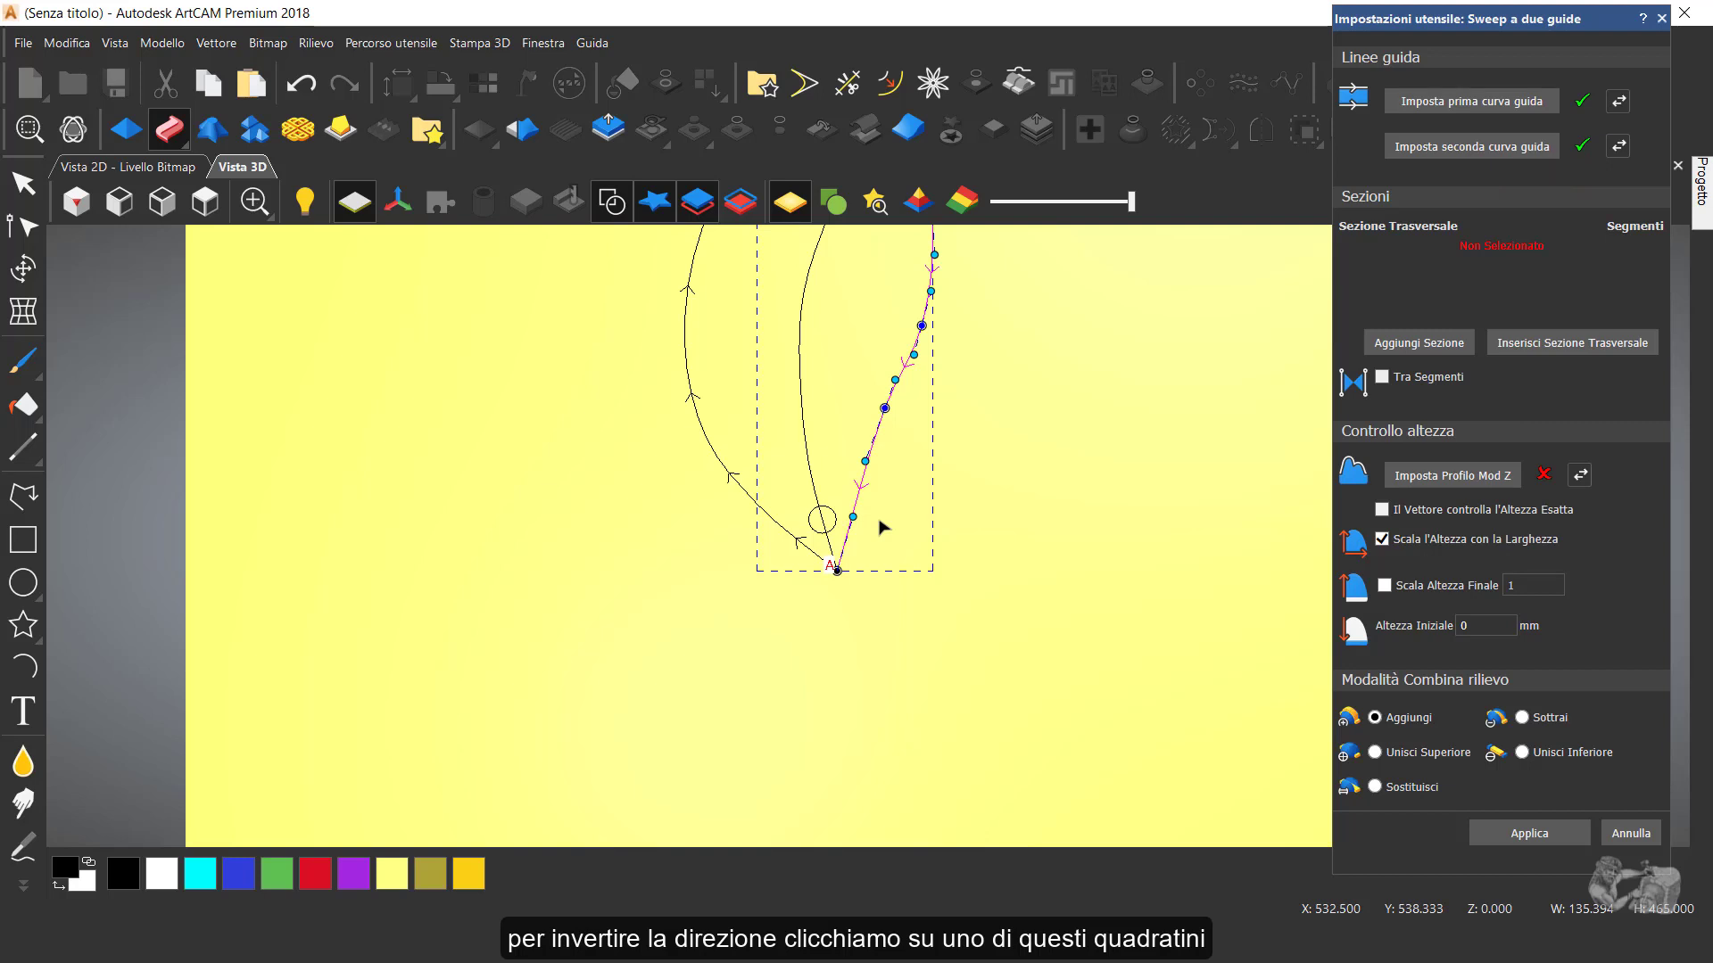
pyautogui.click(1619, 148)
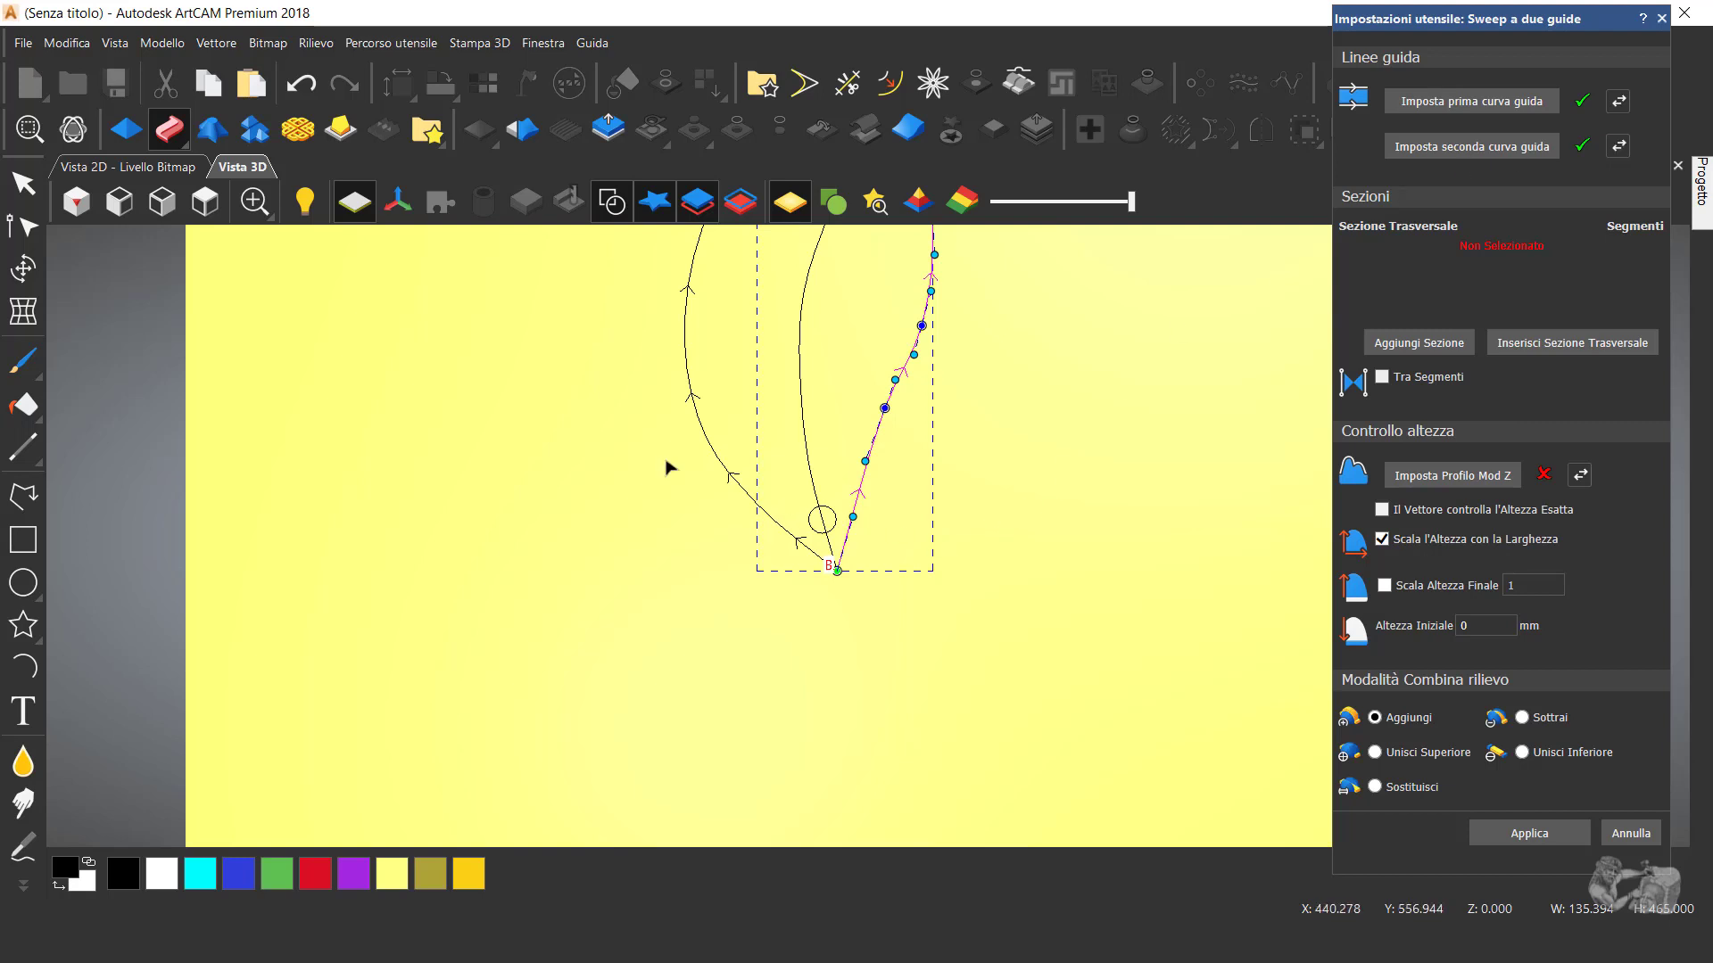
pyautogui.click(204, 204)
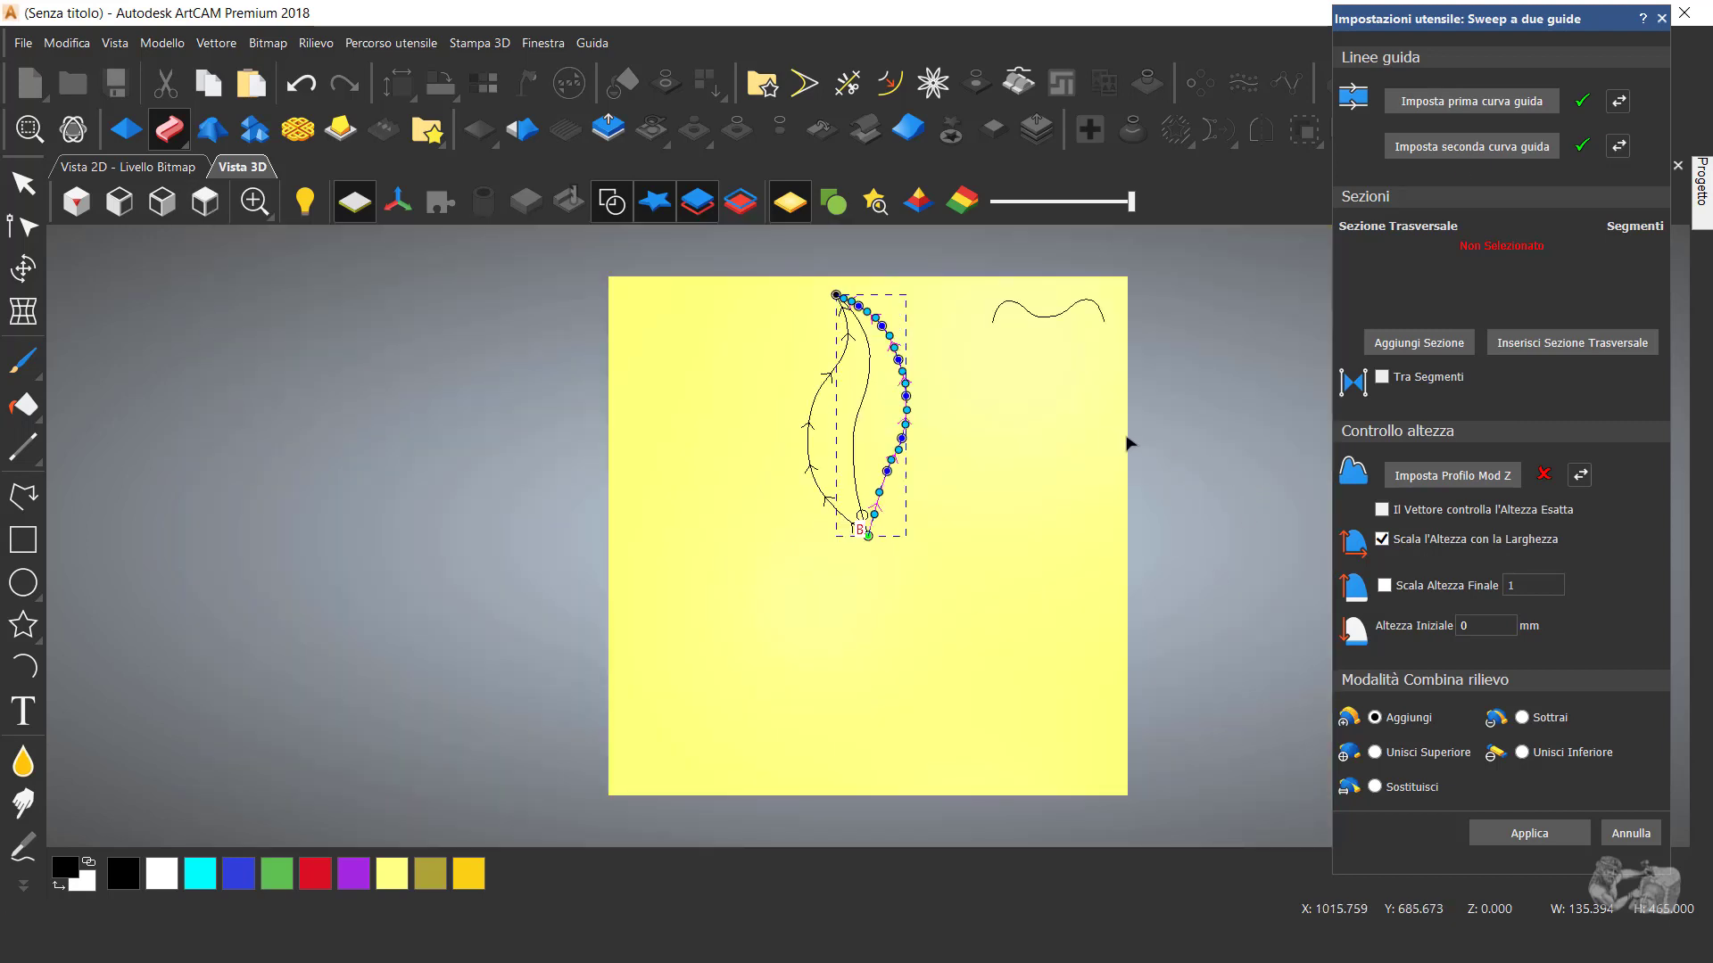
# - Add the two-humped profile as the sweep's cross-section, check the preview without vectors, and apply the sweep to form the leaf relief
pyautogui.click(1009, 310)
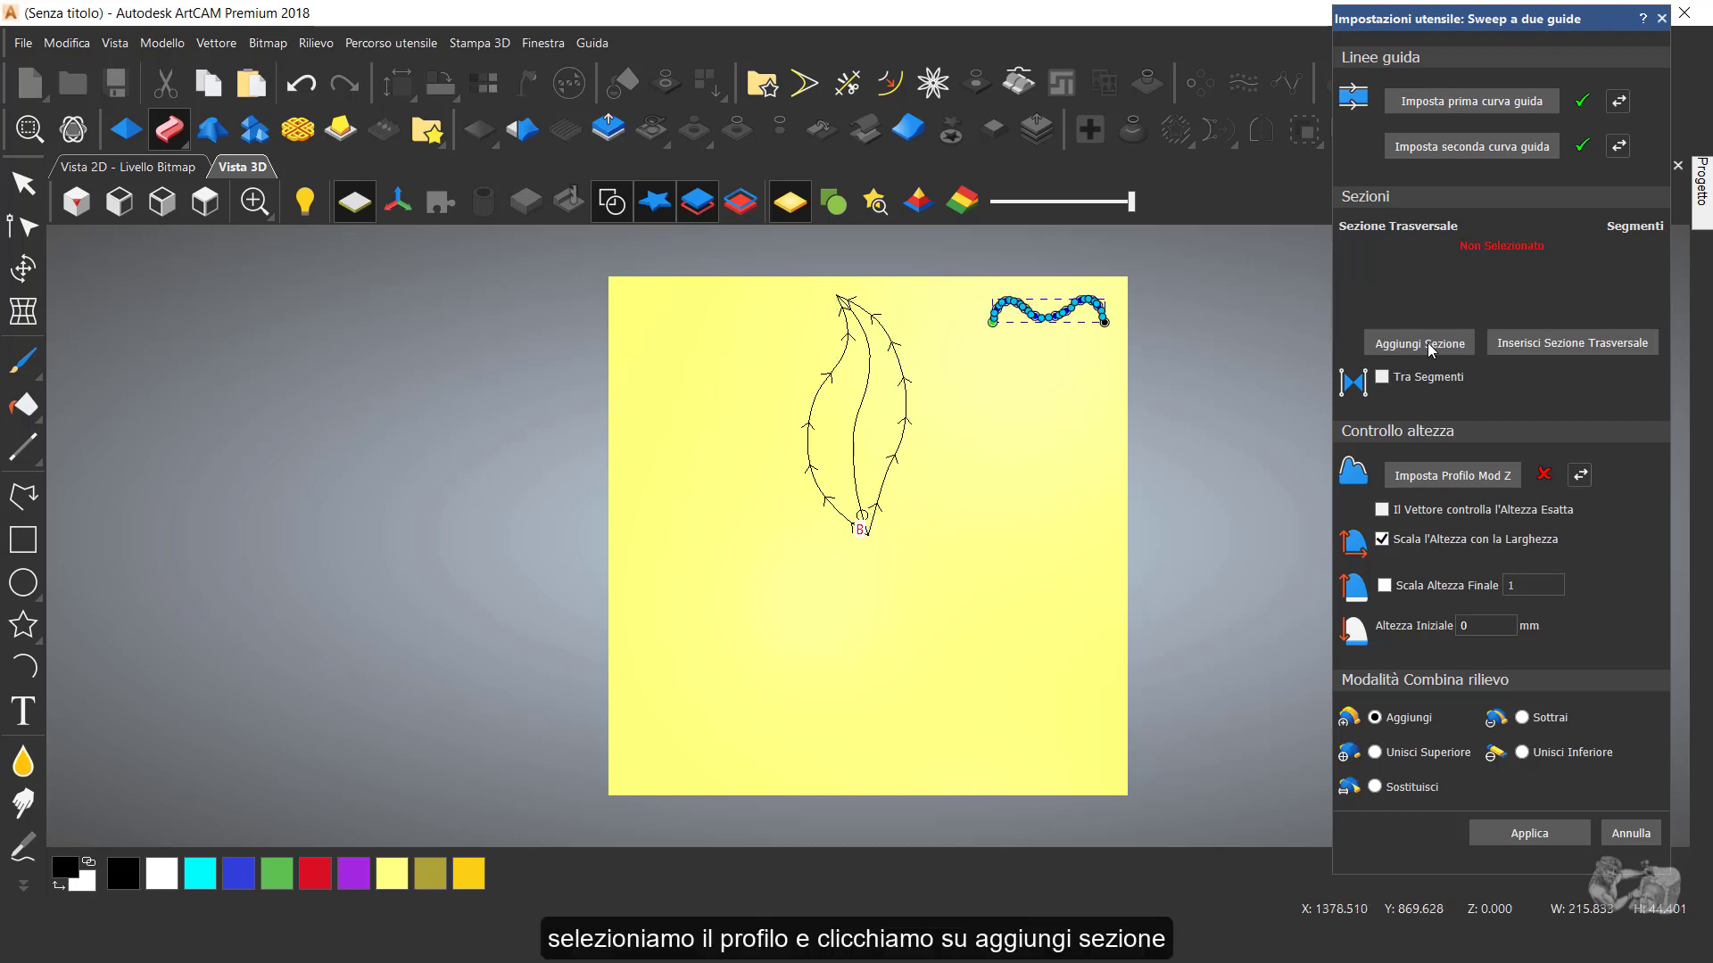
pyautogui.click(1379, 344)
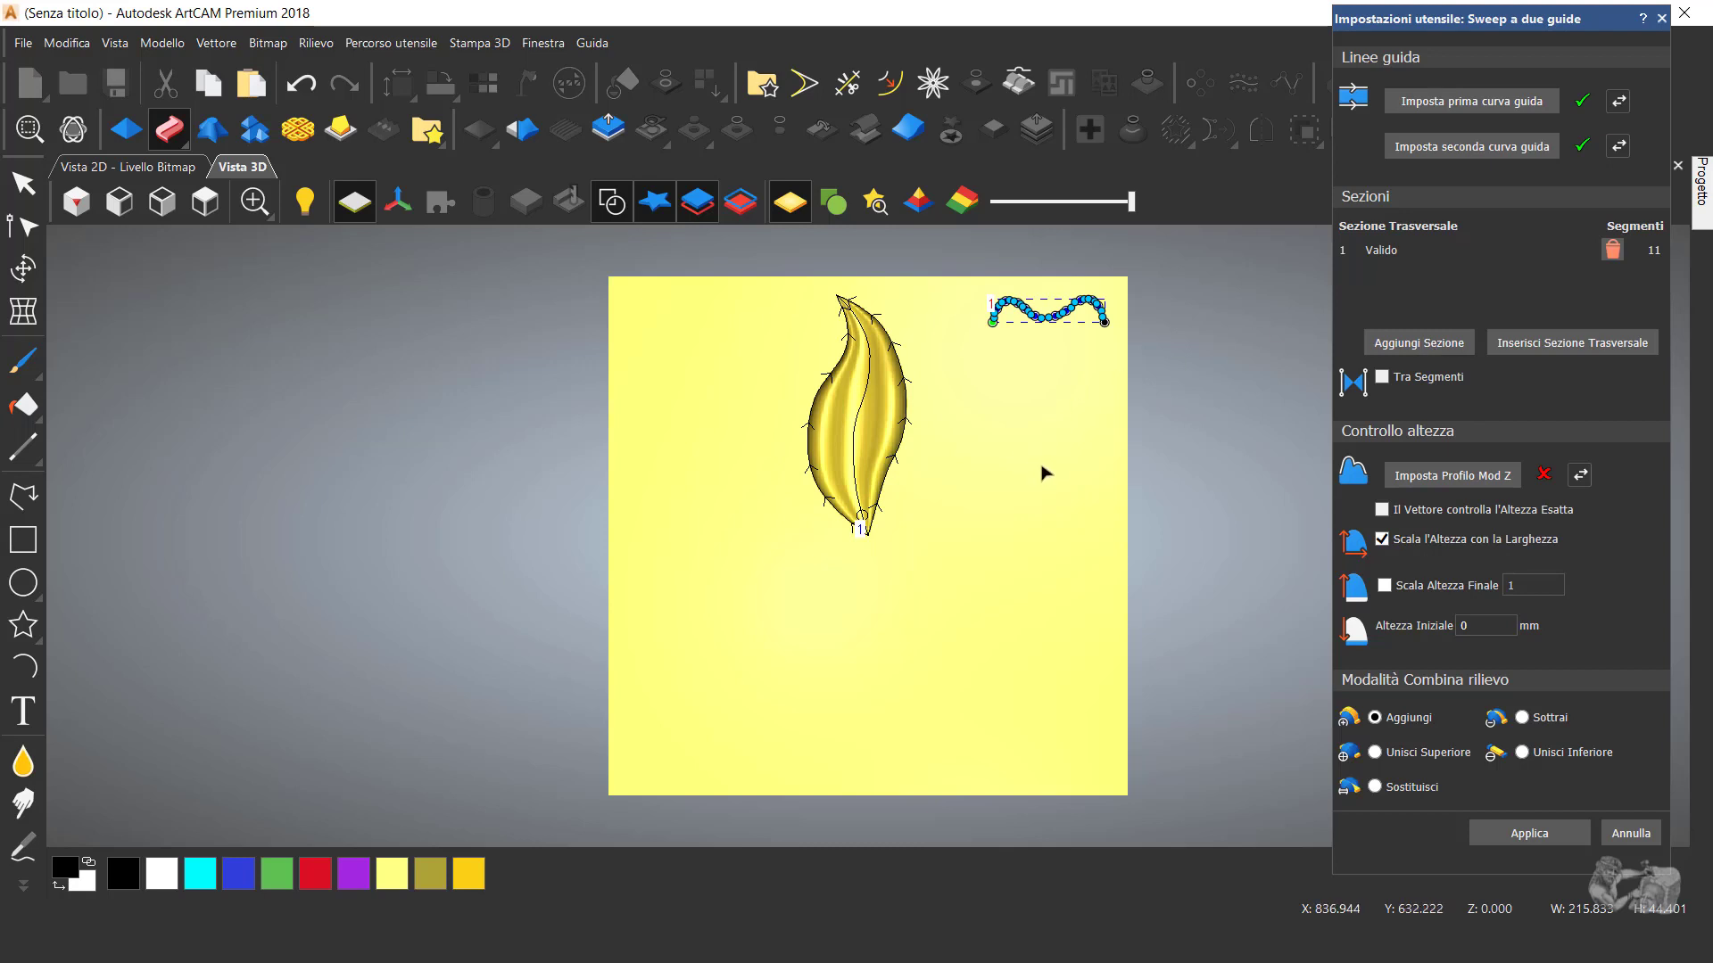
pyautogui.click(612, 205)
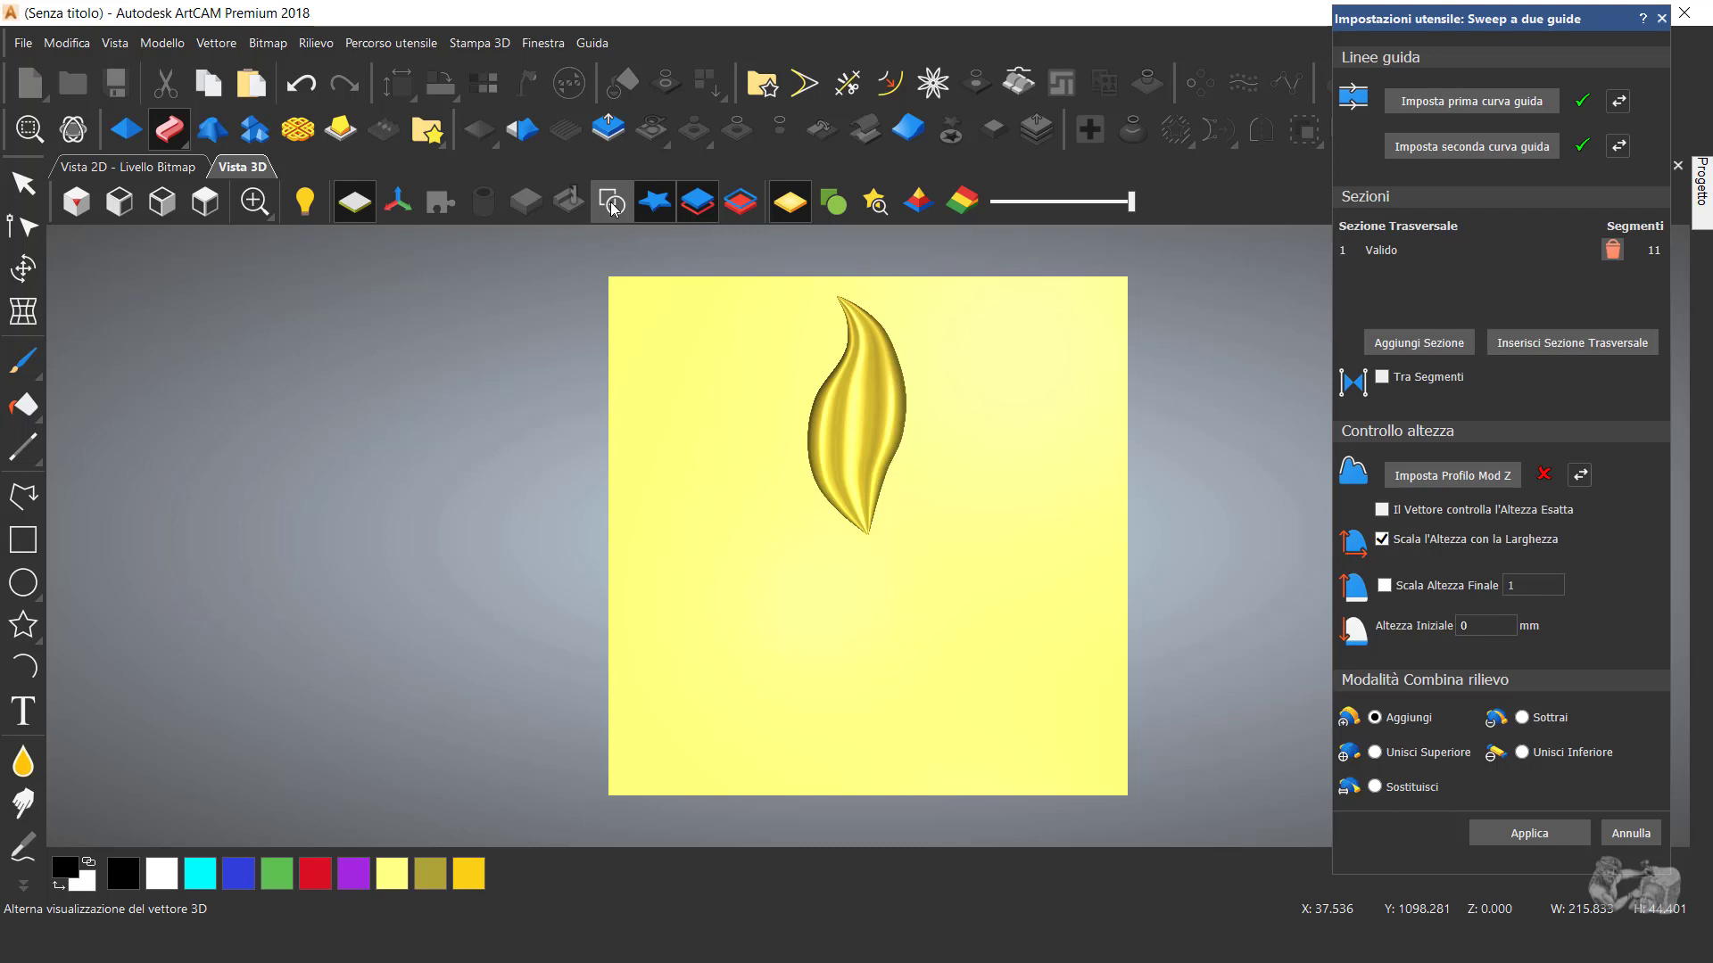
pyautogui.click(612, 205)
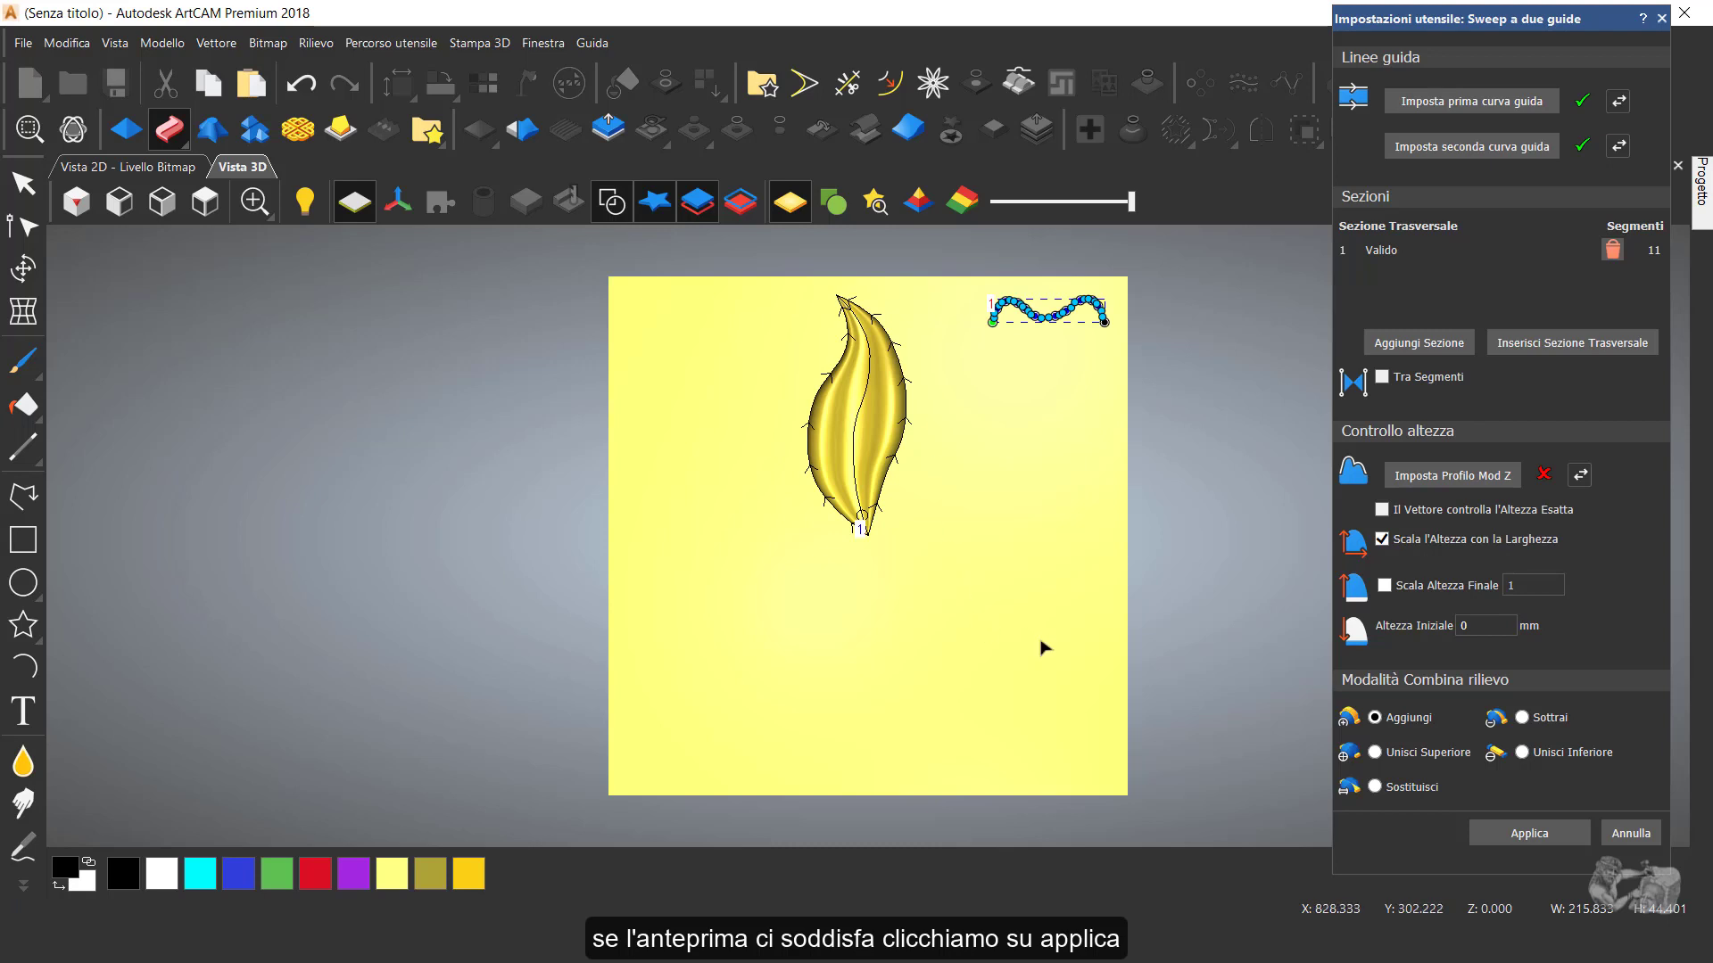
pyautogui.click(1540, 839)
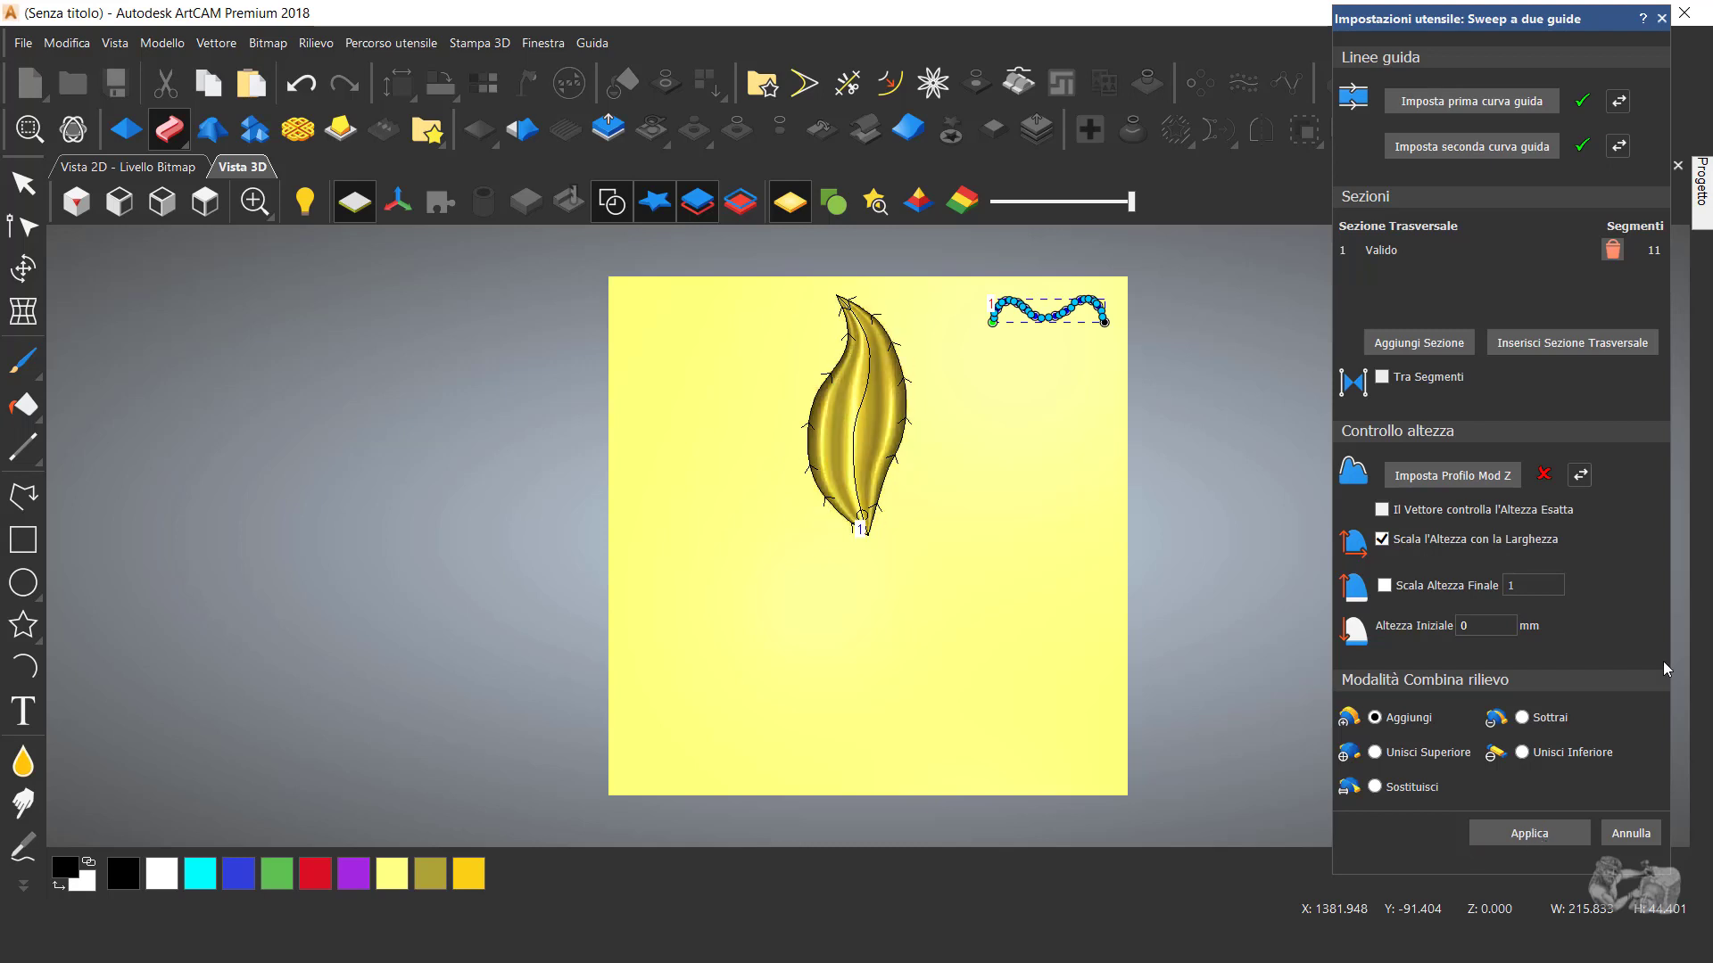
pyautogui.click(1661, 19)
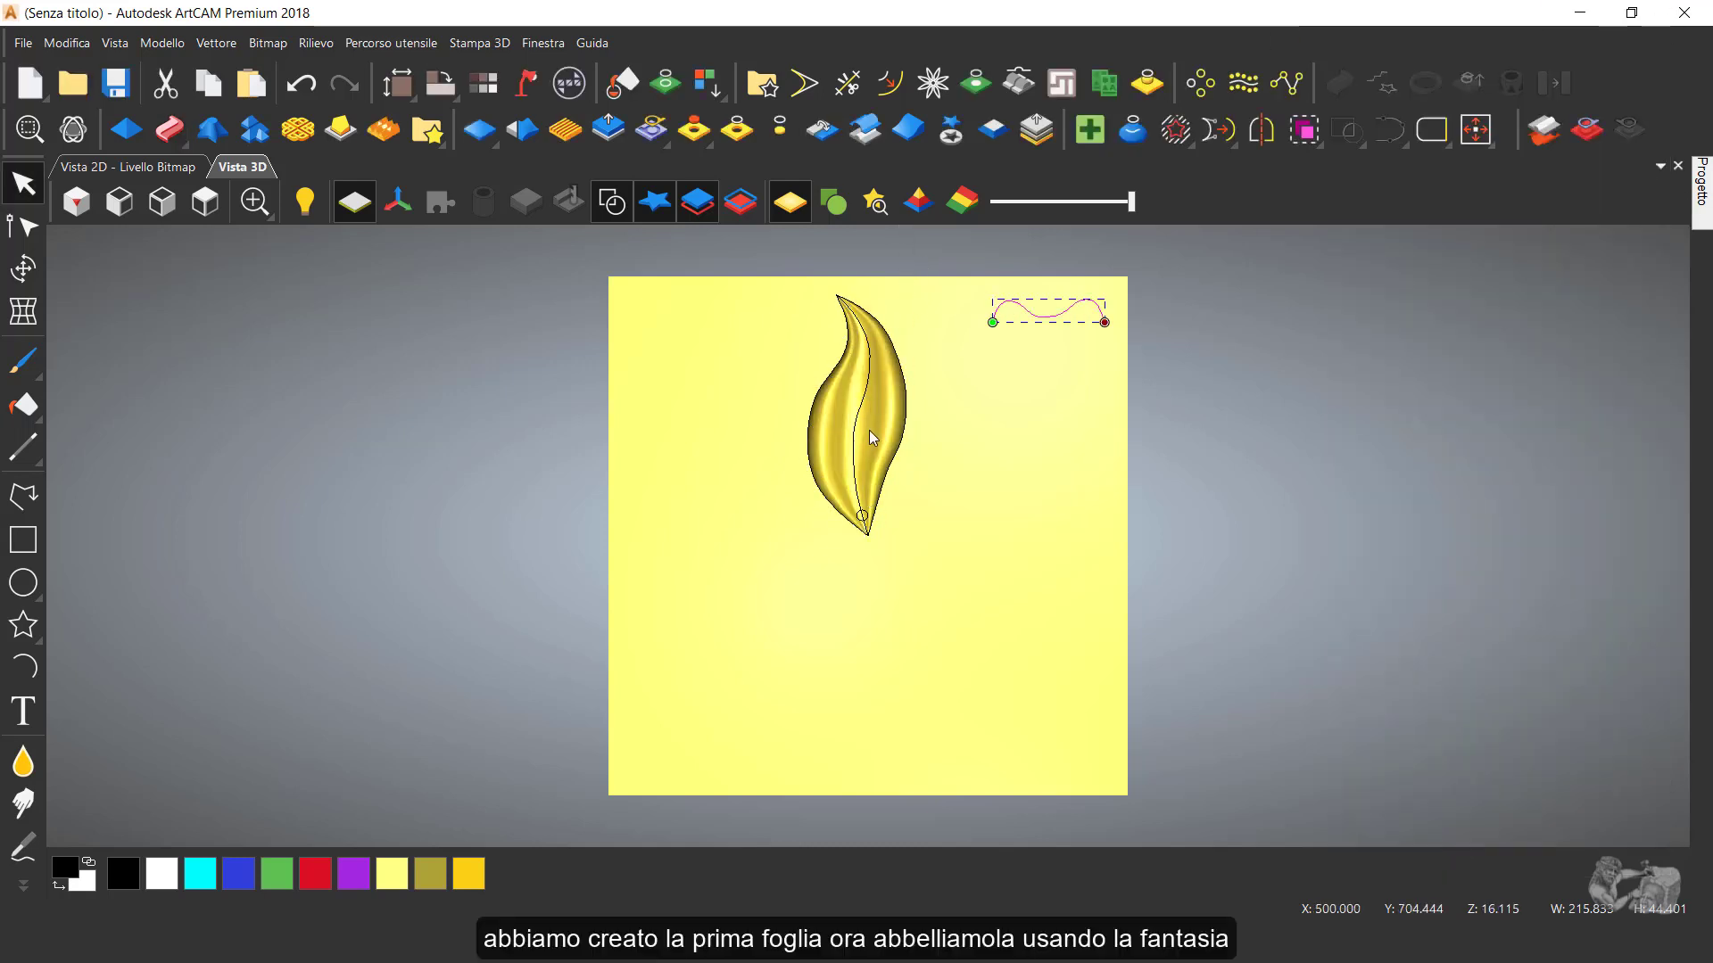
pyautogui.click(1023, 431)
pyautogui.scroll(1, 870, 411)
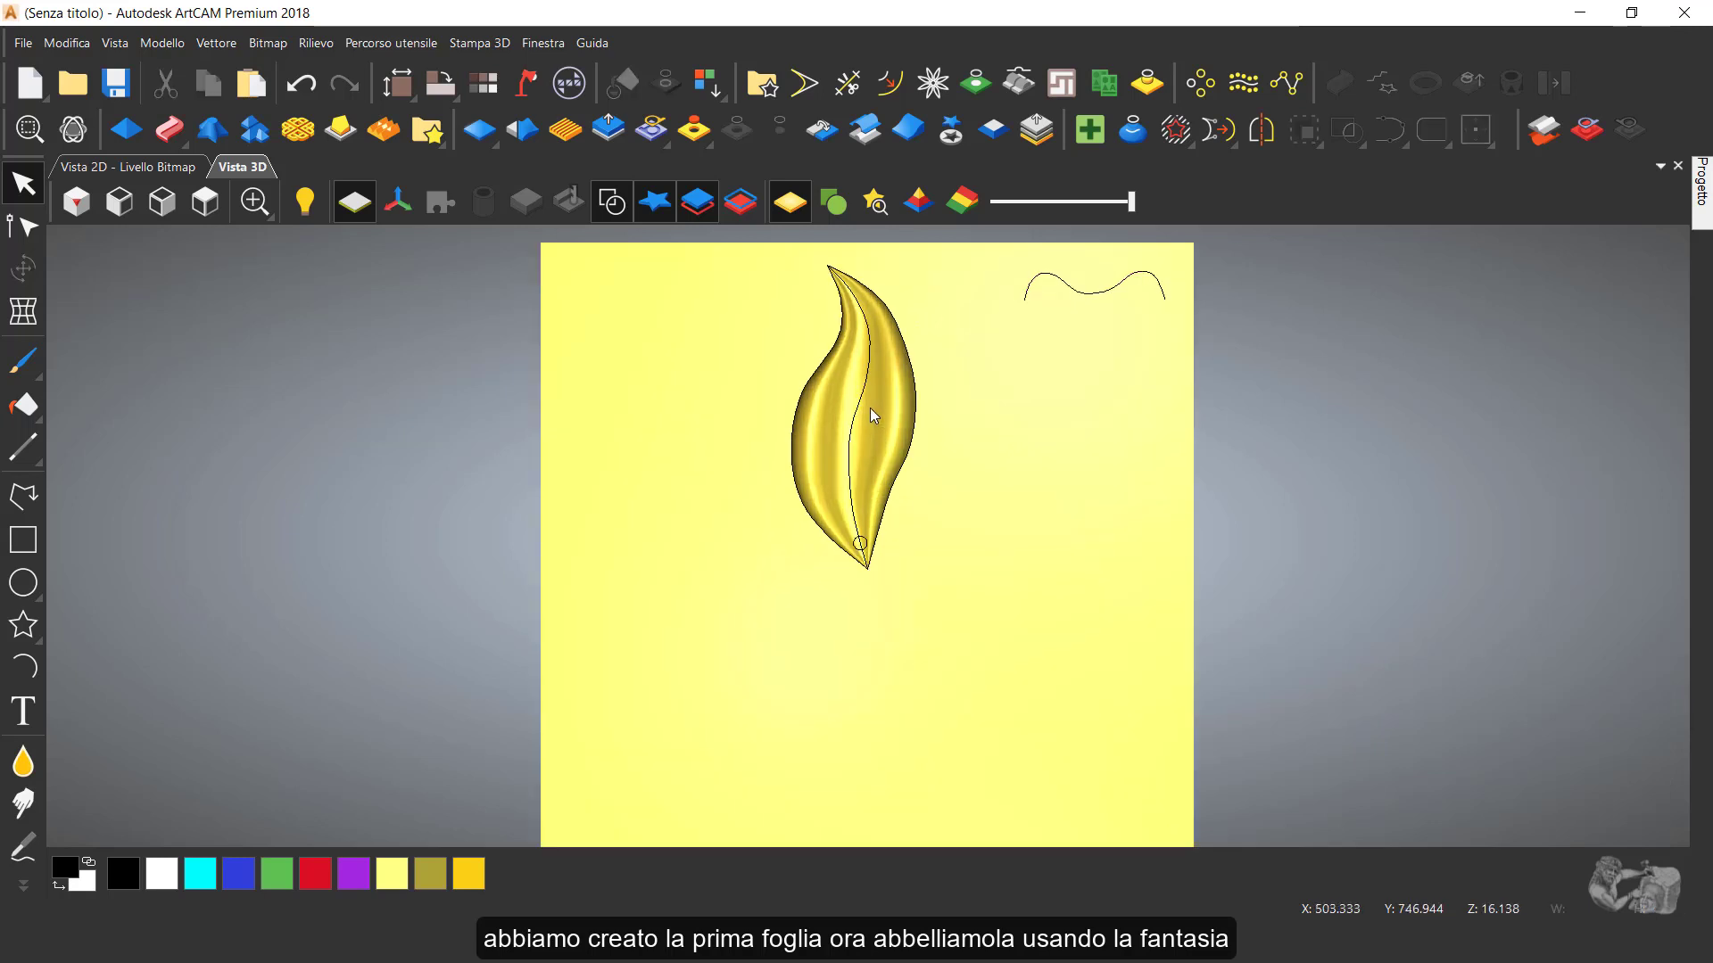
# - Reshape the leaf's central line by moving its upper and middle nodes so it follows the groove between the two humps
pyautogui.scroll(1, 871, 409)
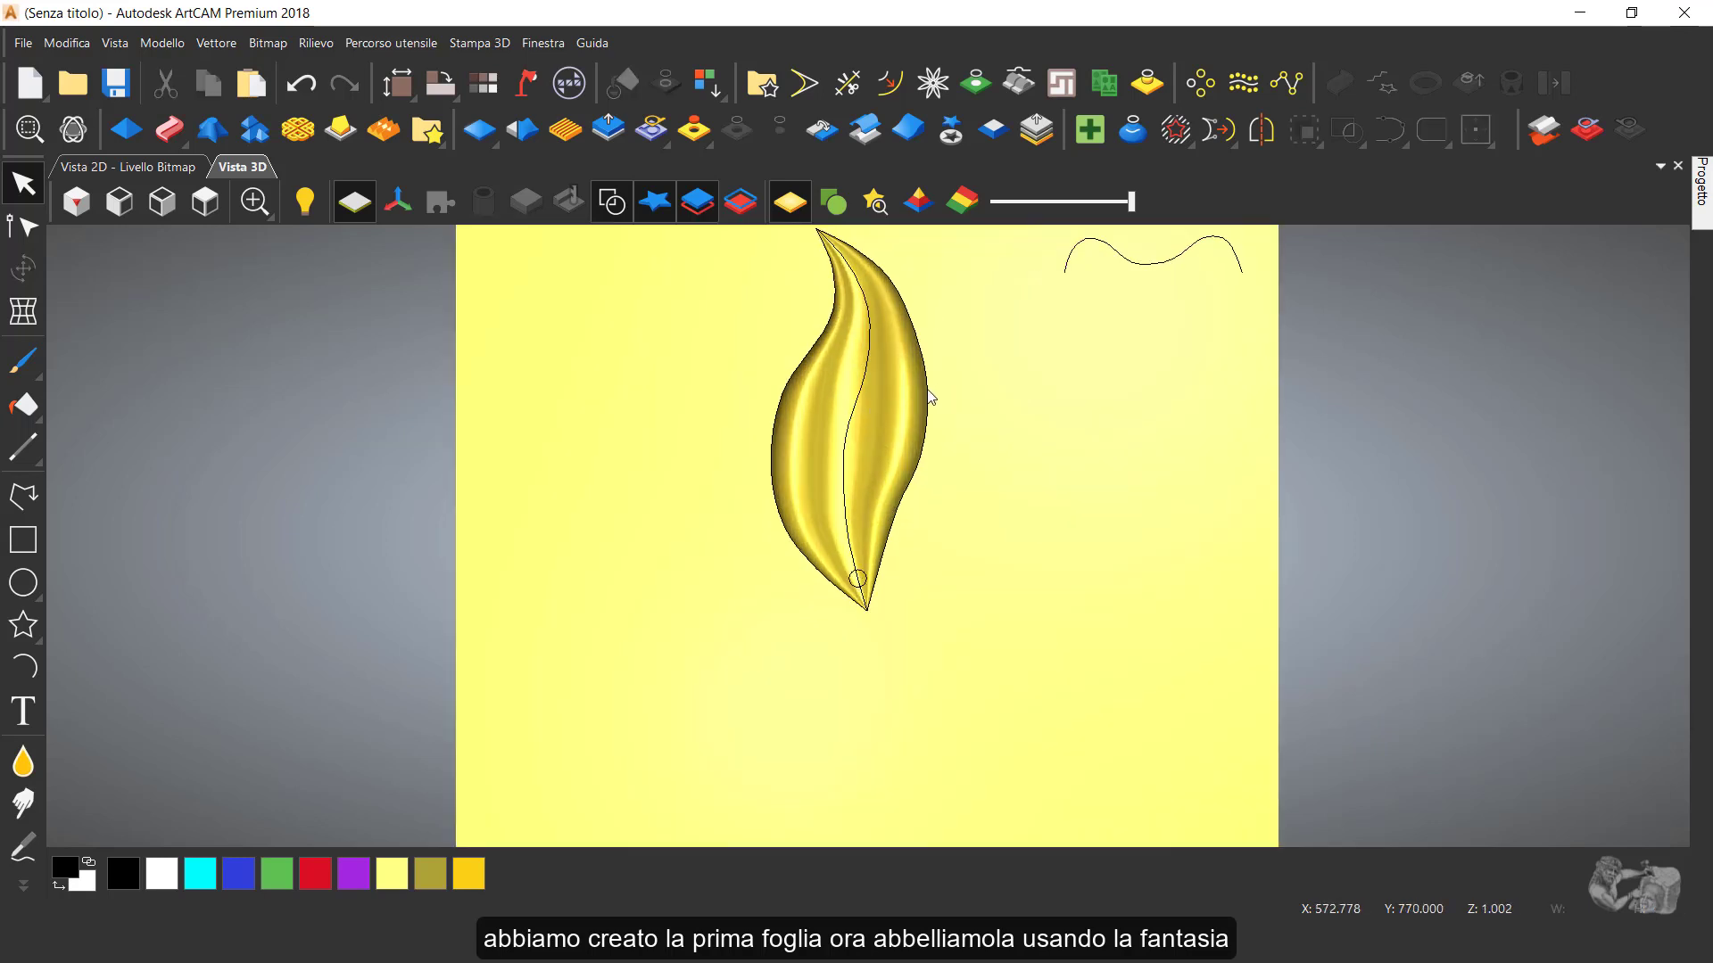
pyautogui.press('n')
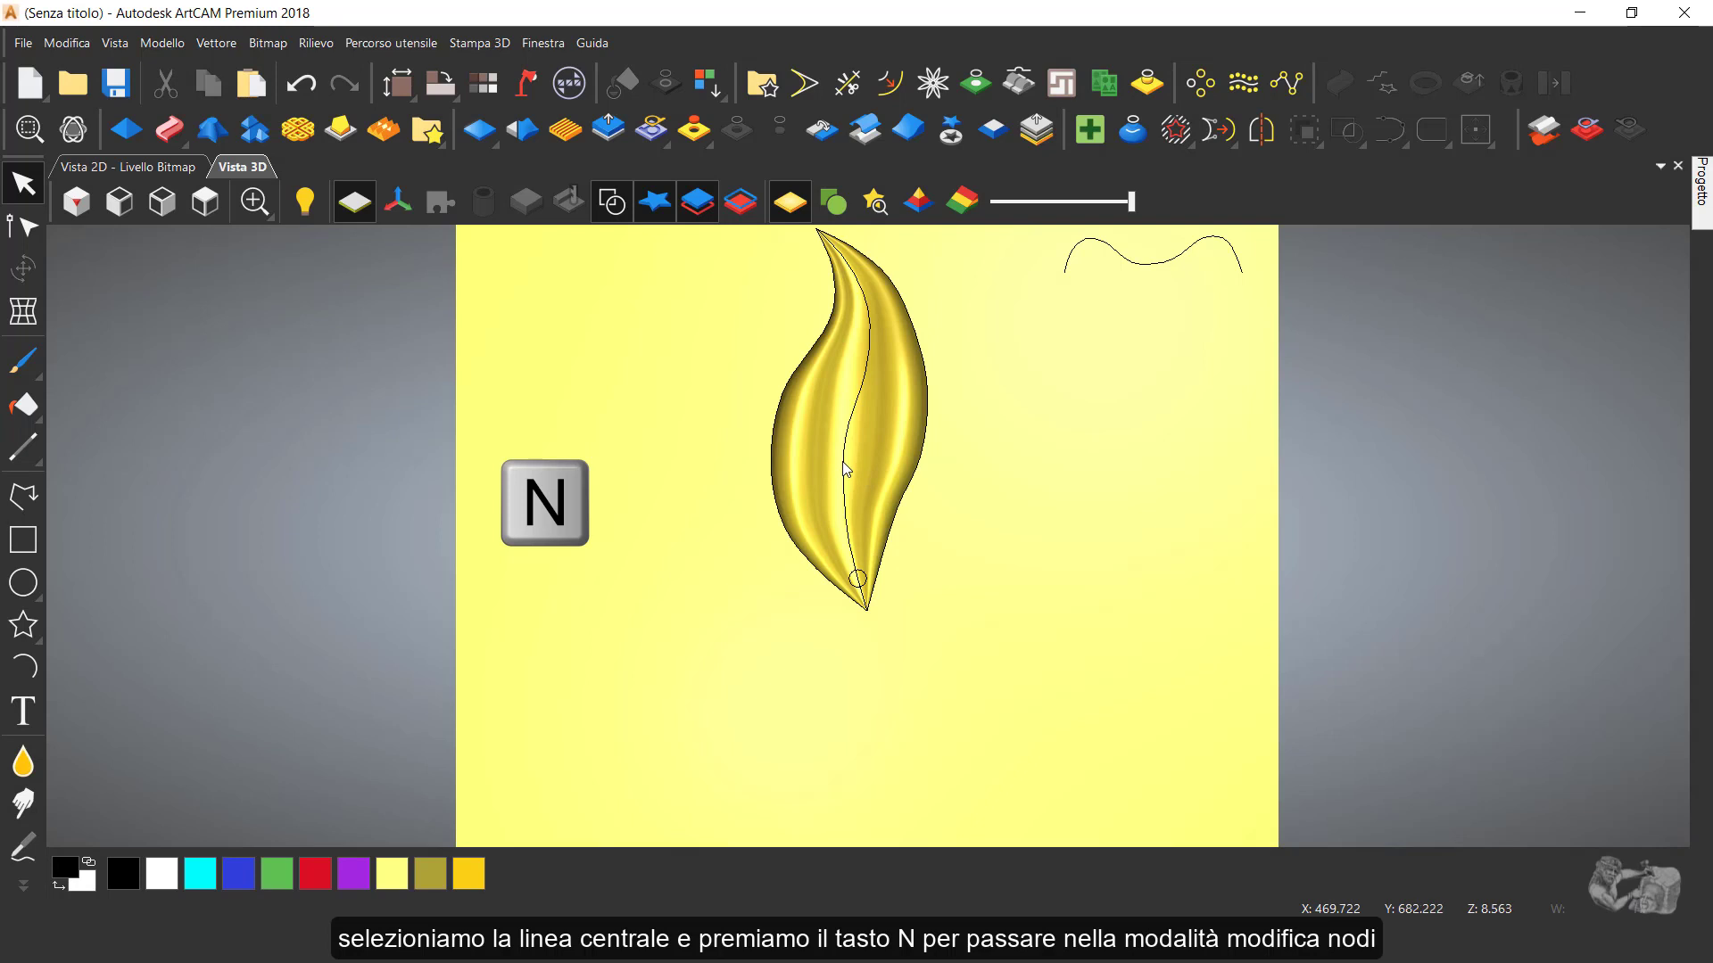
pyautogui.click(846, 468)
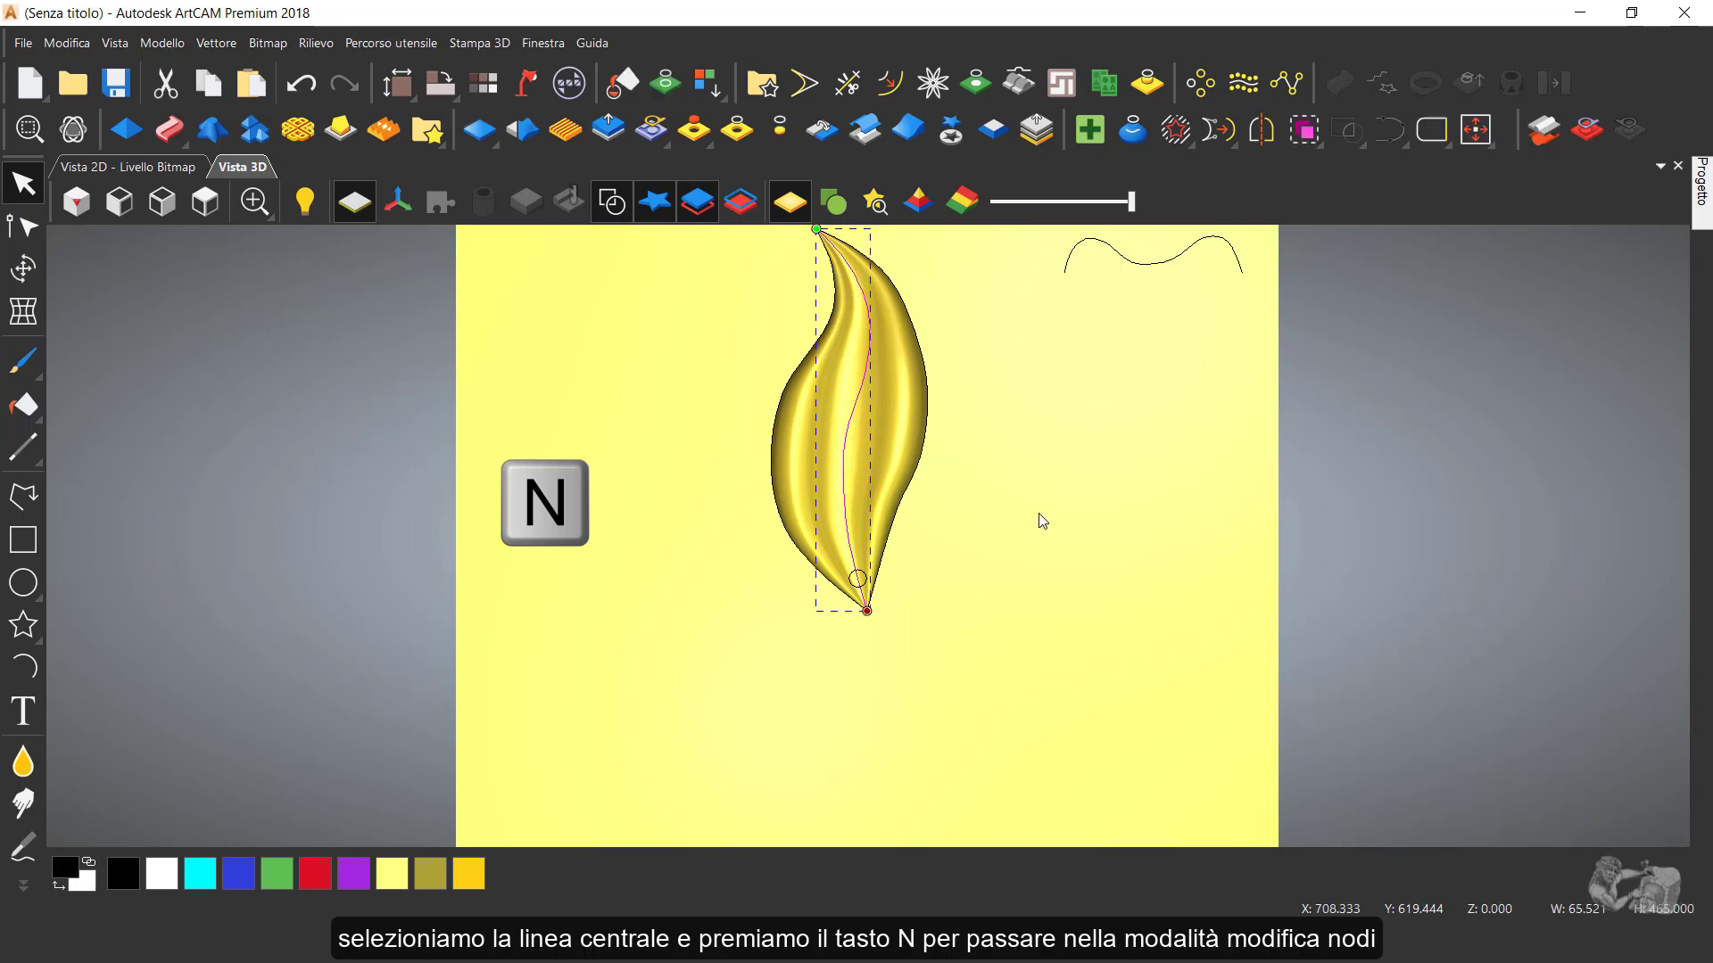
pyautogui.press('n')
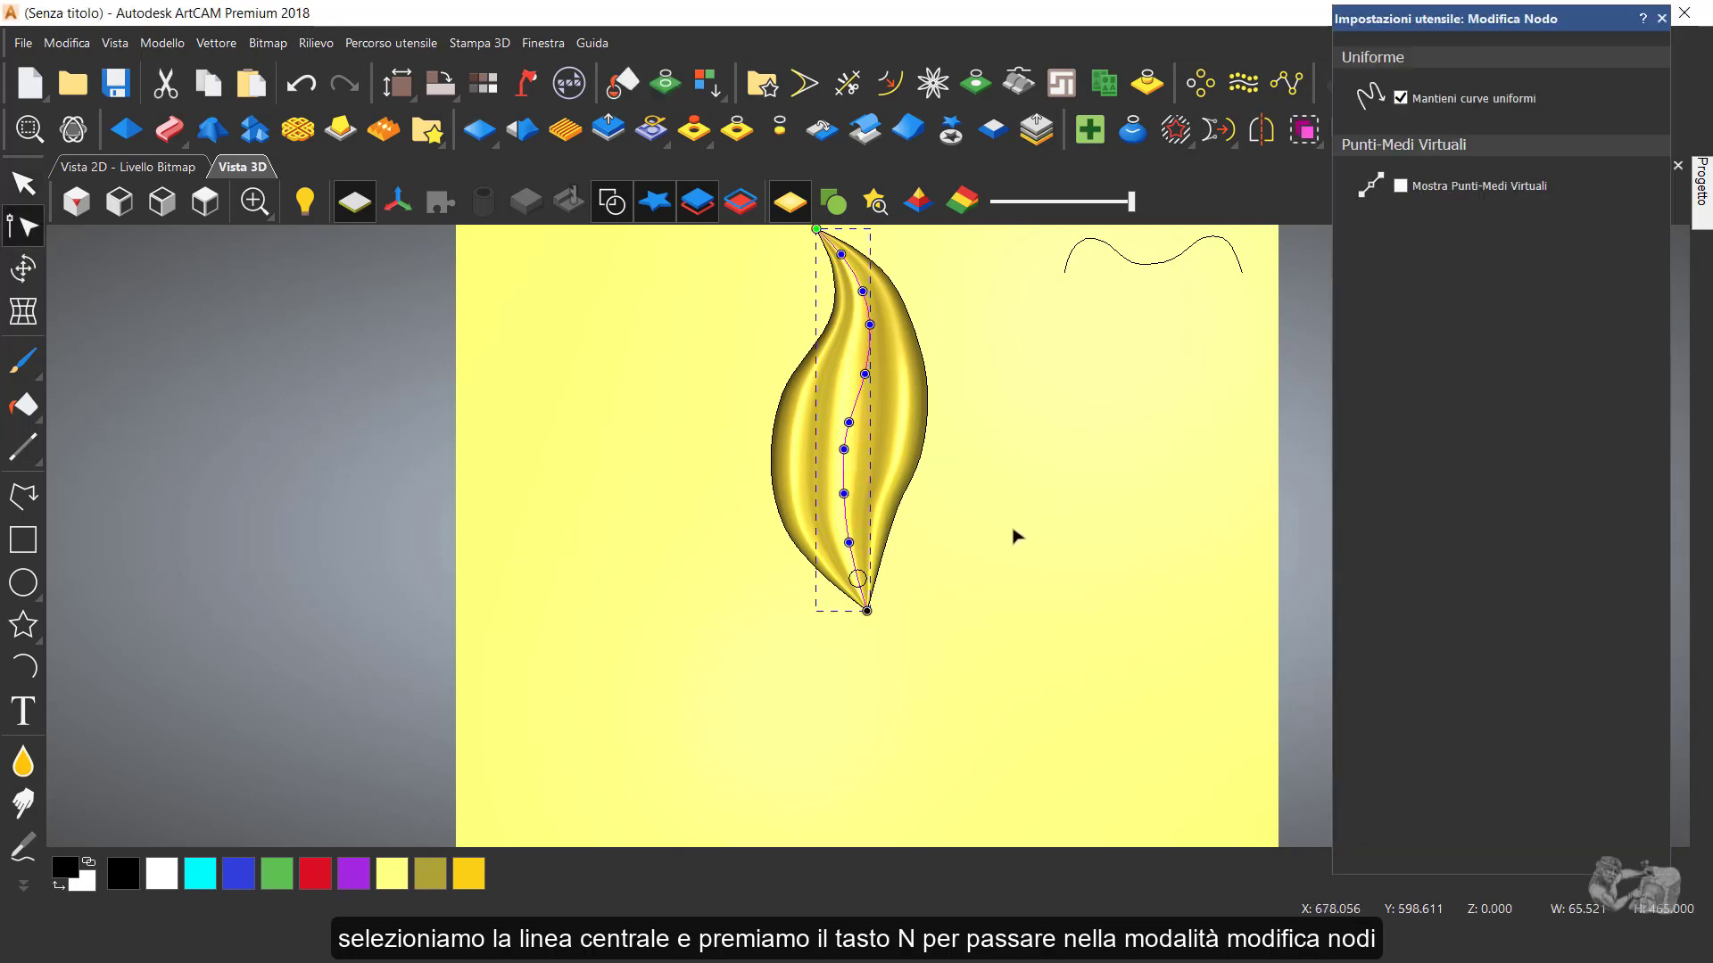
pyautogui.moveTo(865, 375); pyautogui.dragTo(865, 326)
pyautogui.click(883, 367)
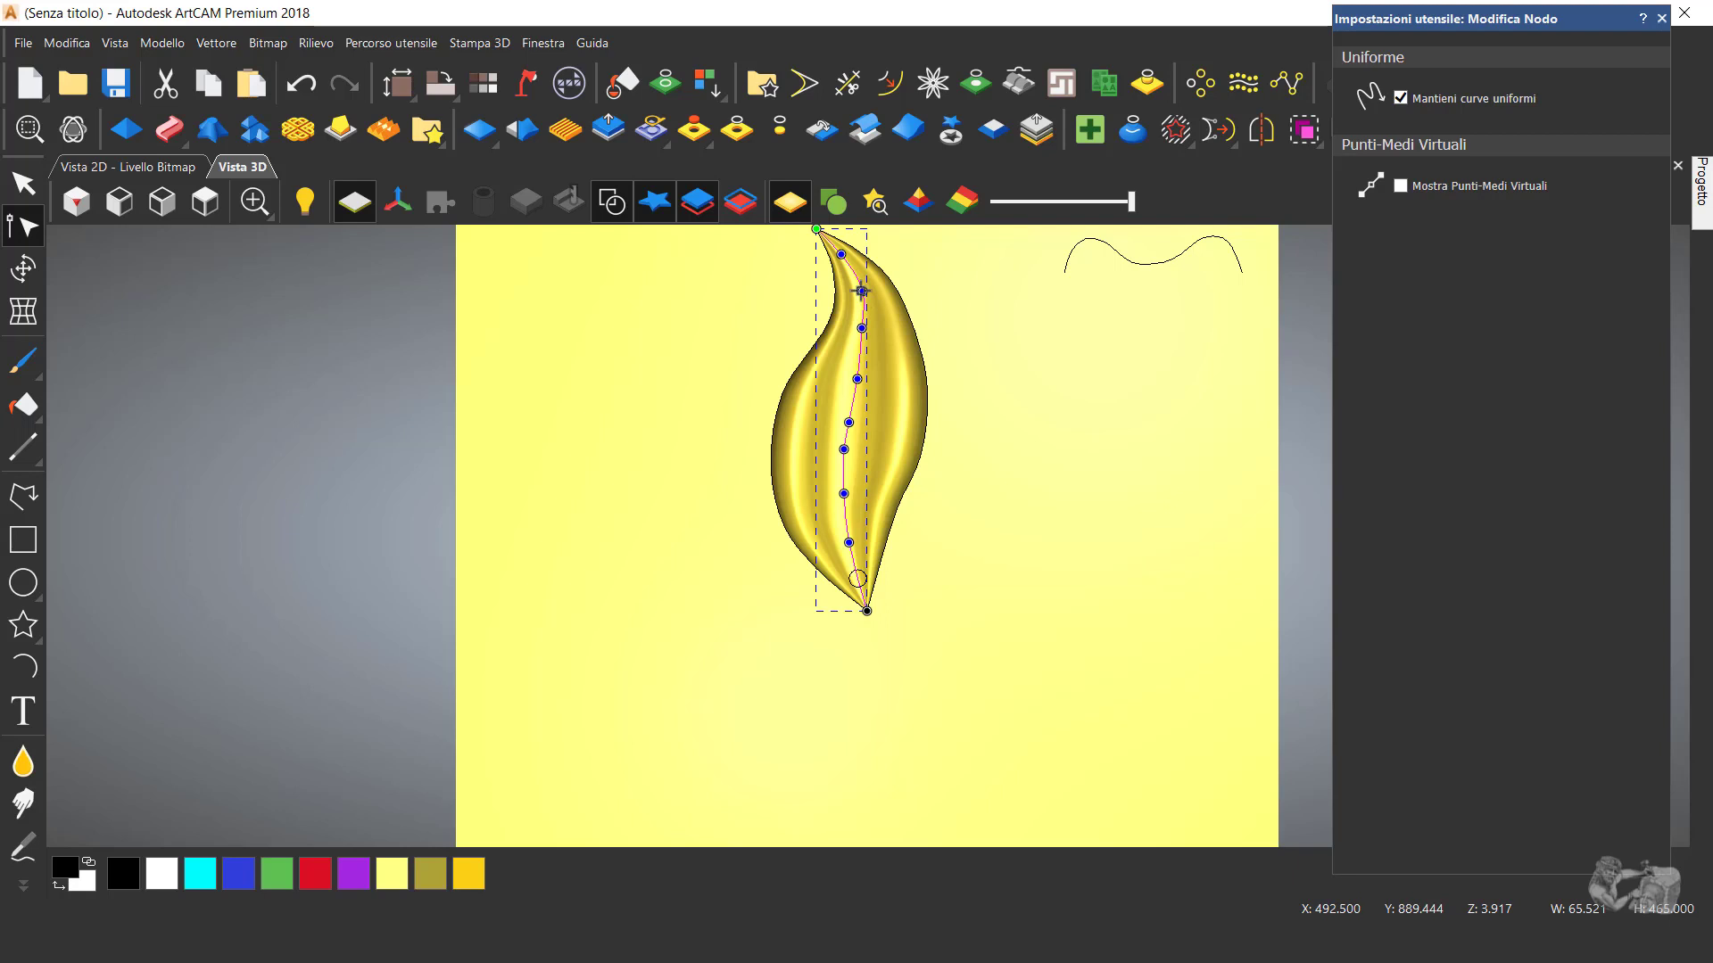
pyautogui.moveTo(862, 291); pyautogui.dragTo(857, 294)
pyautogui.moveTo(862, 329); pyautogui.dragTo(847, 412)
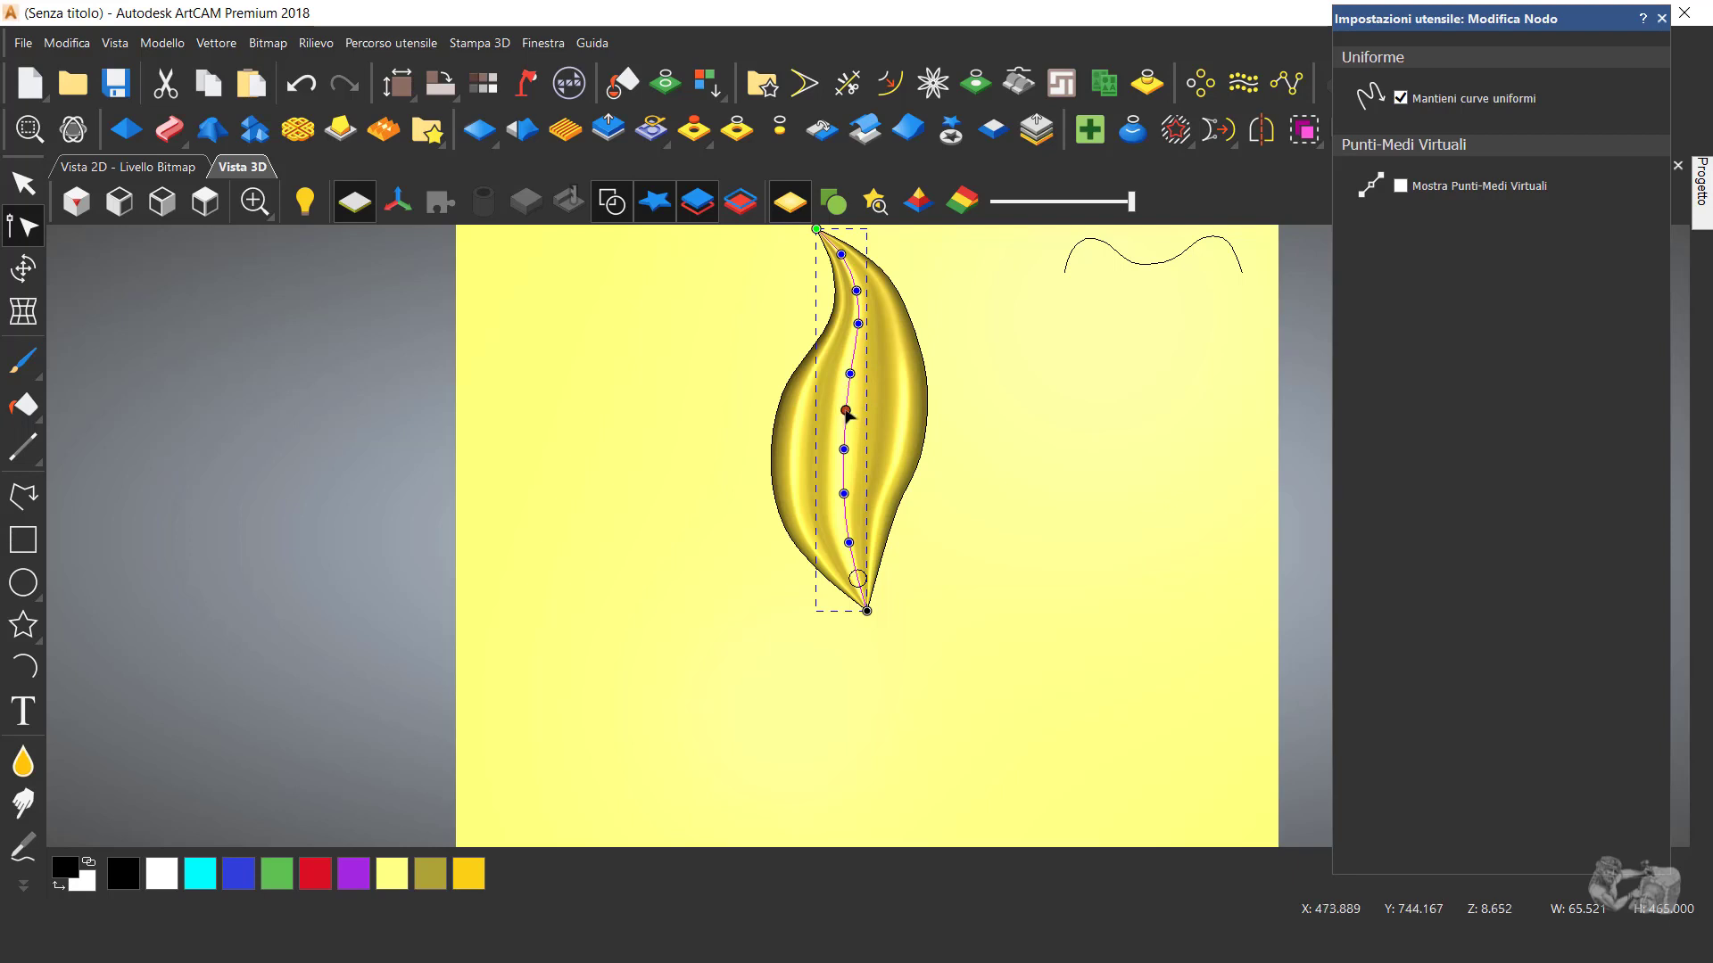
pyautogui.press('n')
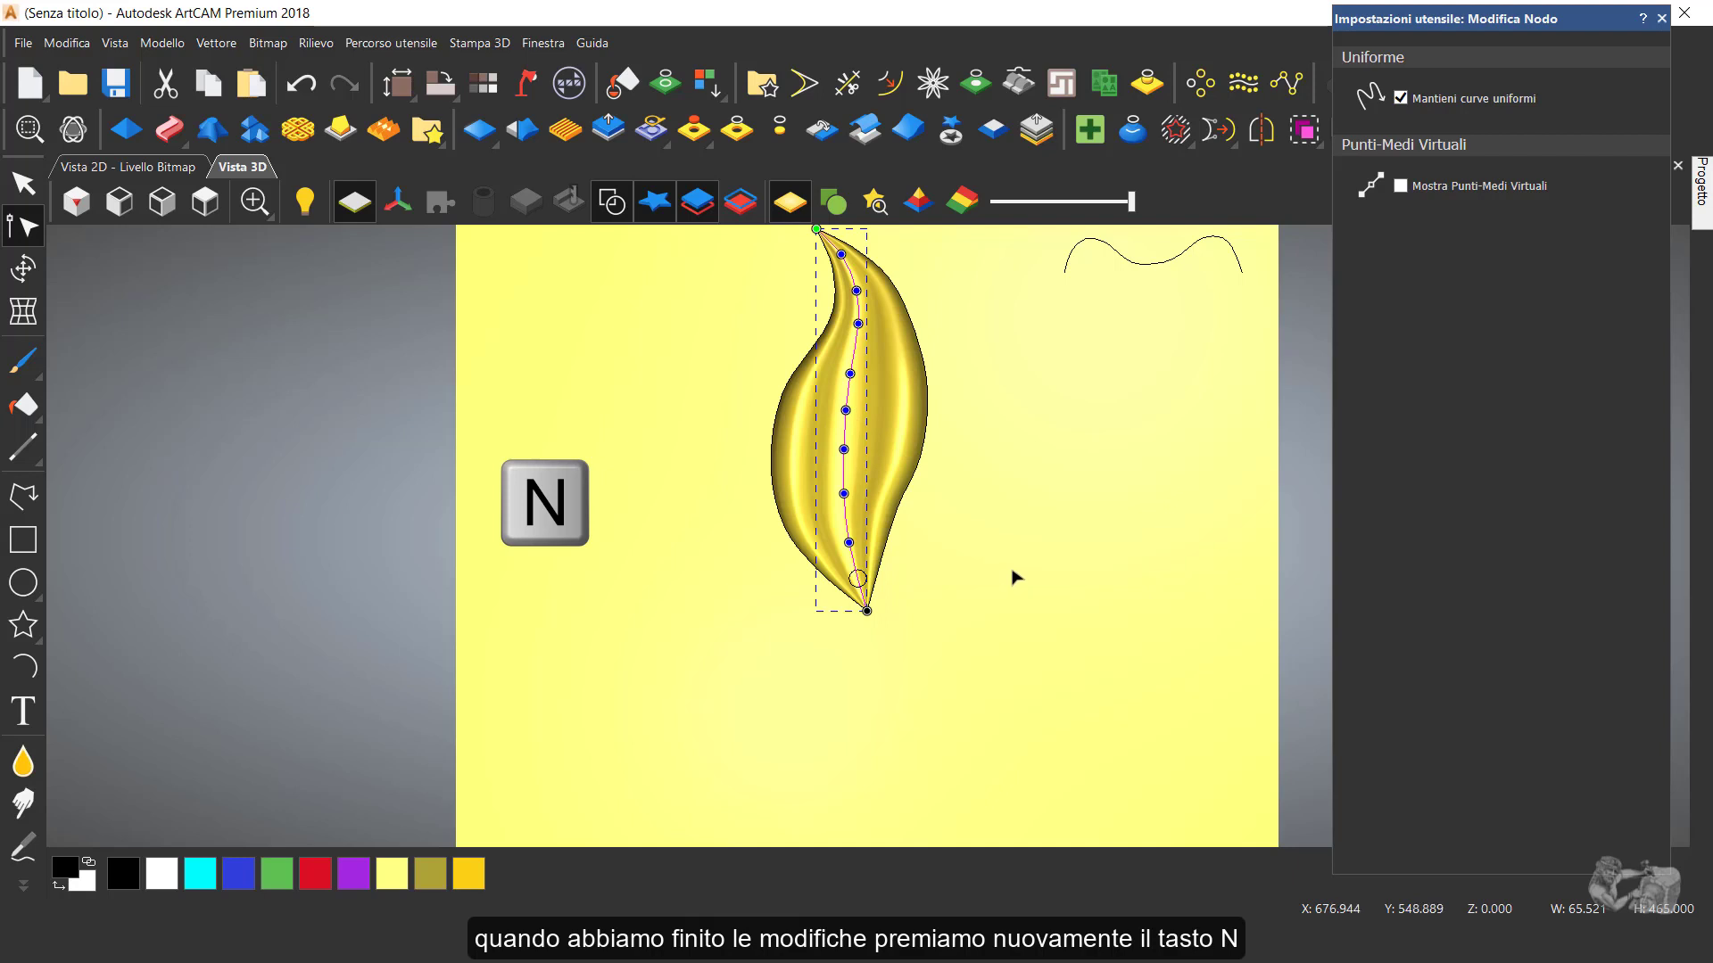
pyautogui.press('n')
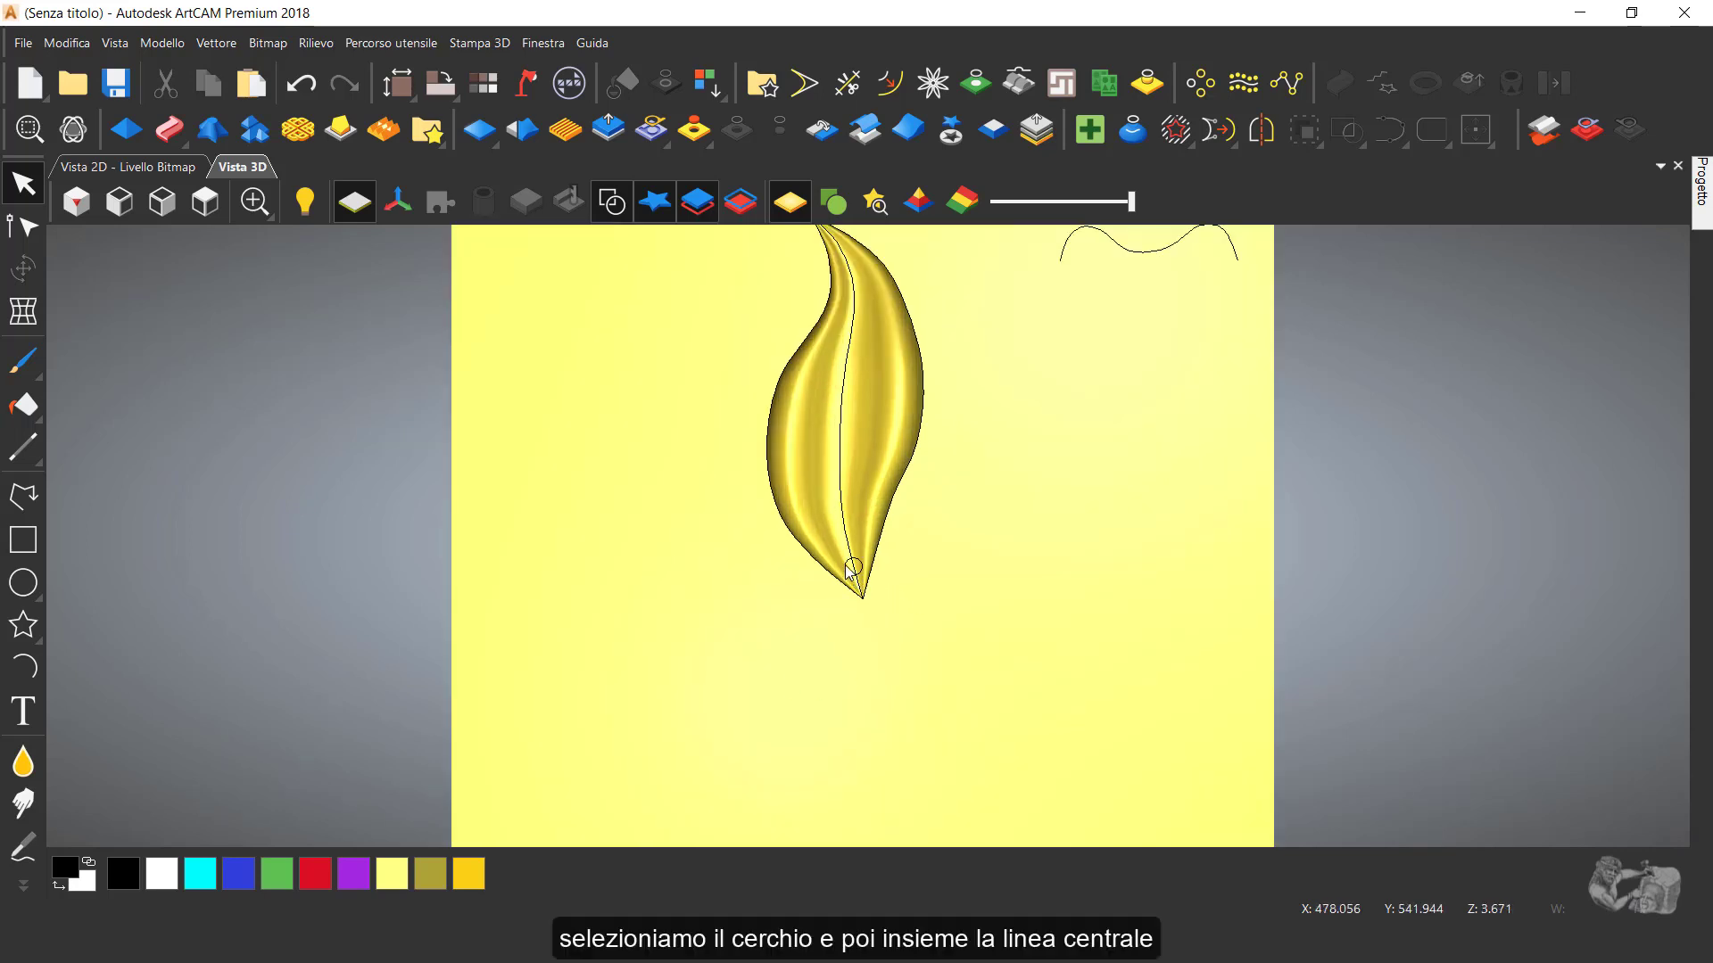
# - Paste 12 copies of the small circle along the leaf's central line, using the specified-number option
pyautogui.click(850, 567)
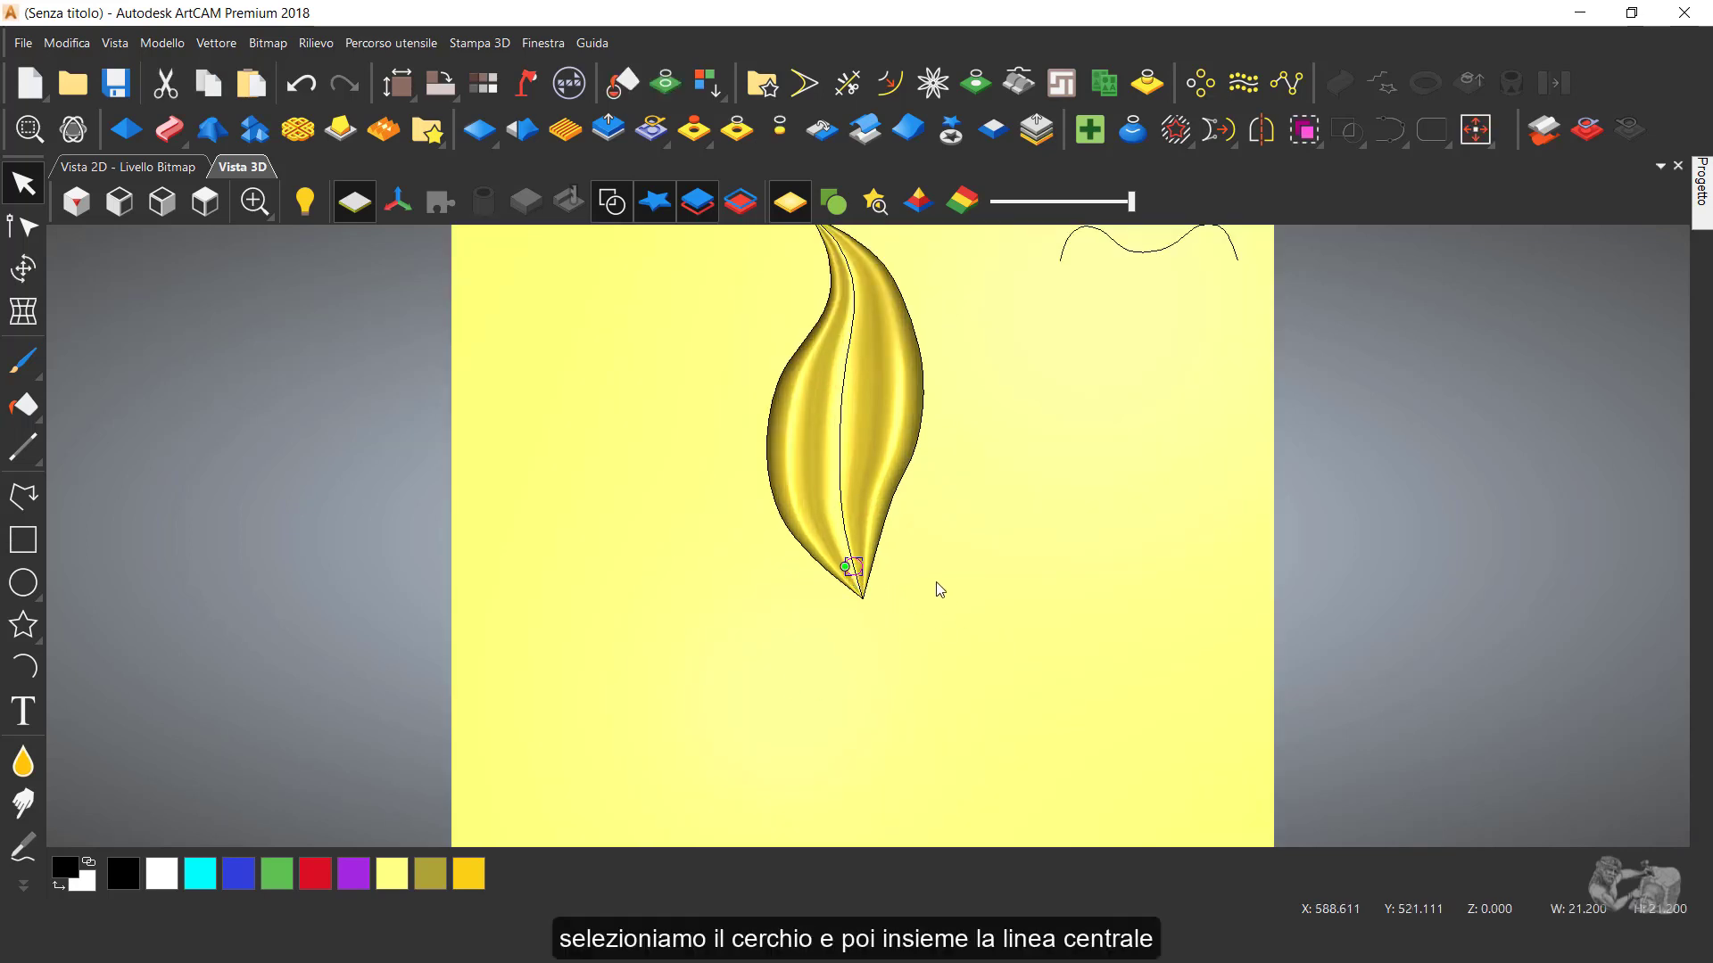
pyautogui.keyDown('shift'); pyautogui.click(841, 481); pyautogui.keyUp('shift')
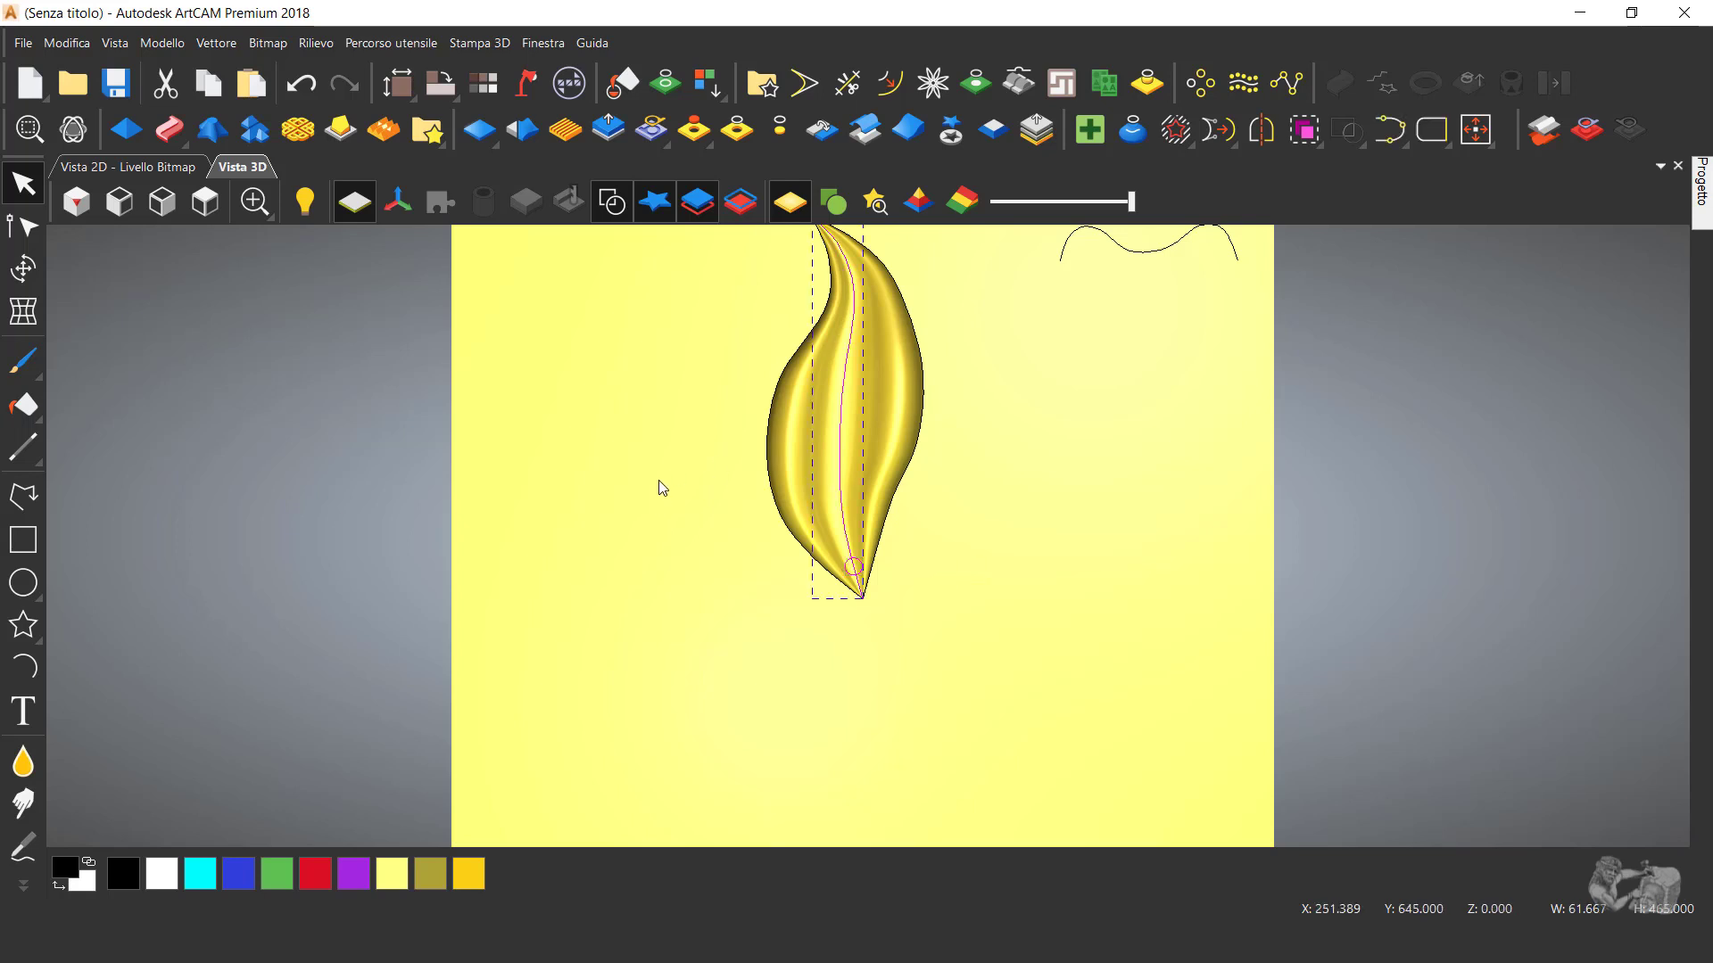
pyautogui.click(68, 44)
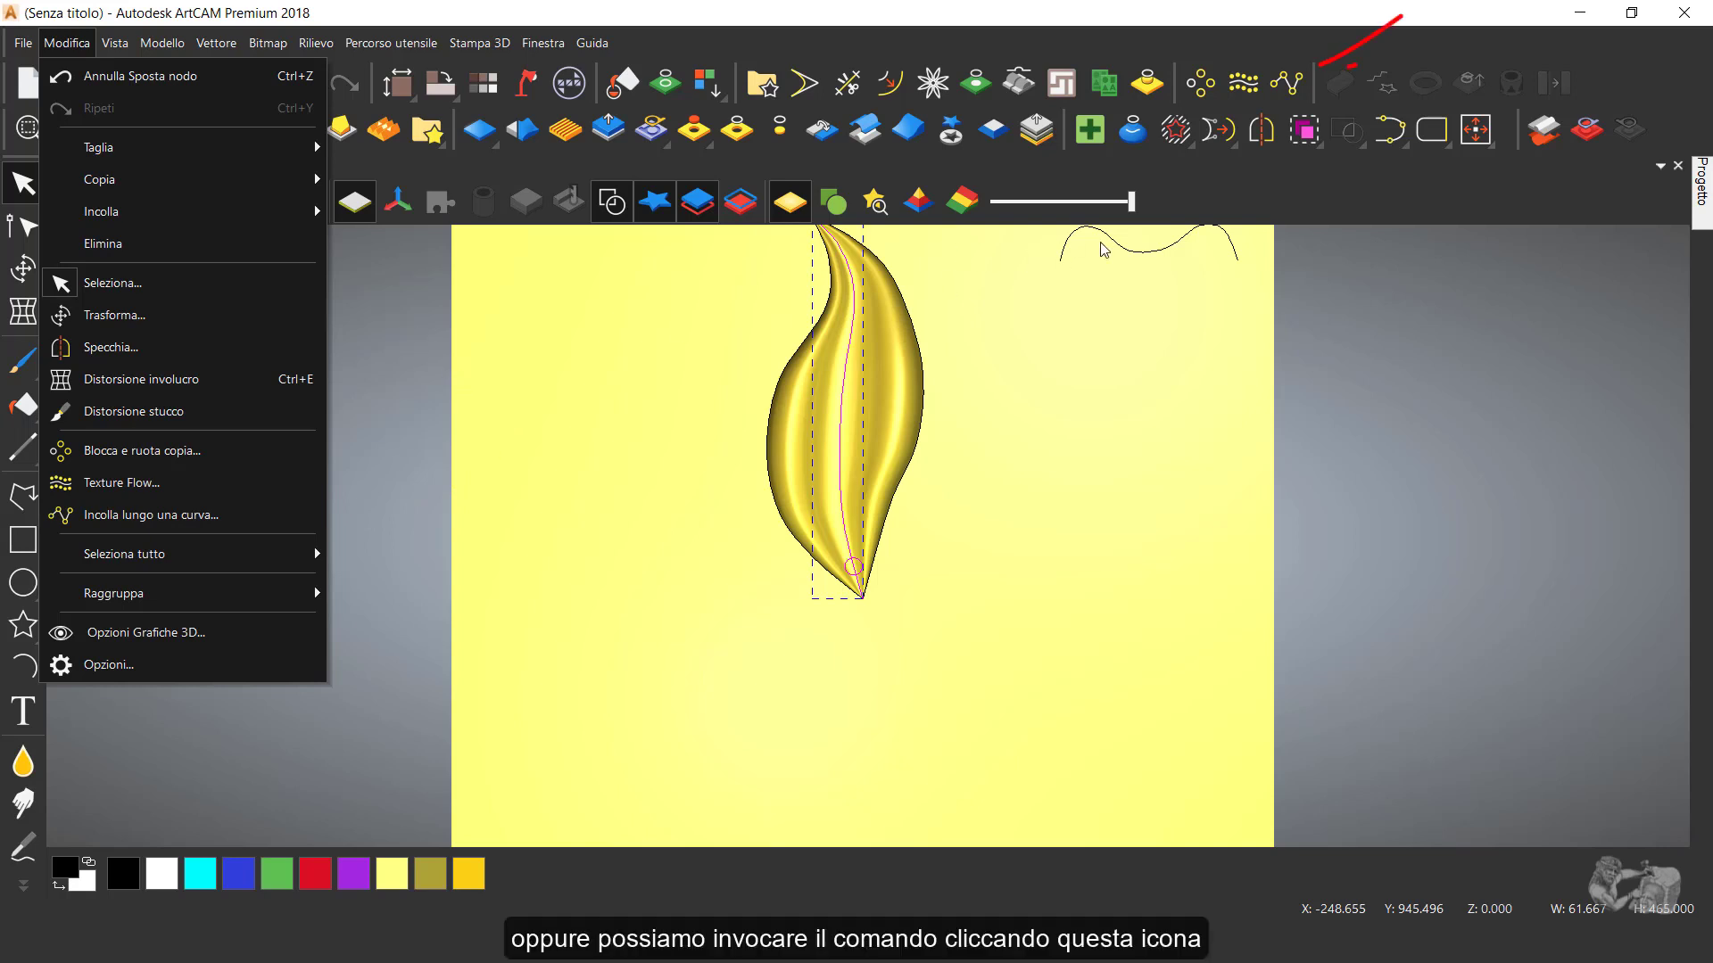
pyautogui.click(1289, 84)
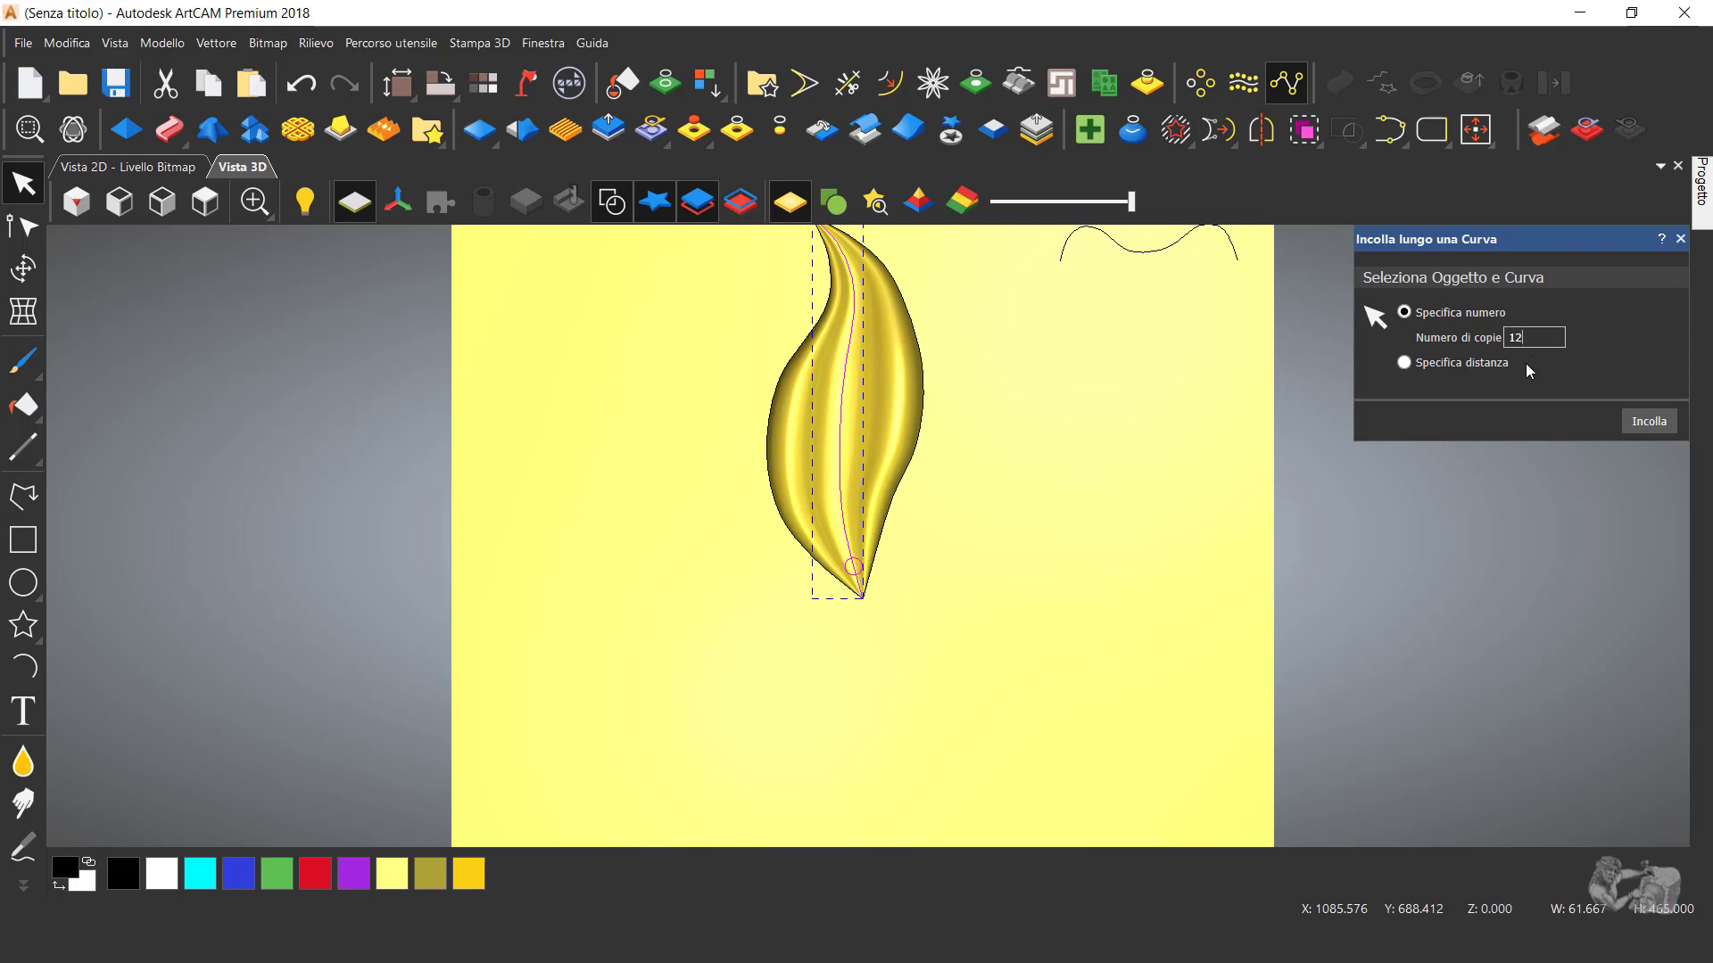
pyautogui.click(1652, 421)
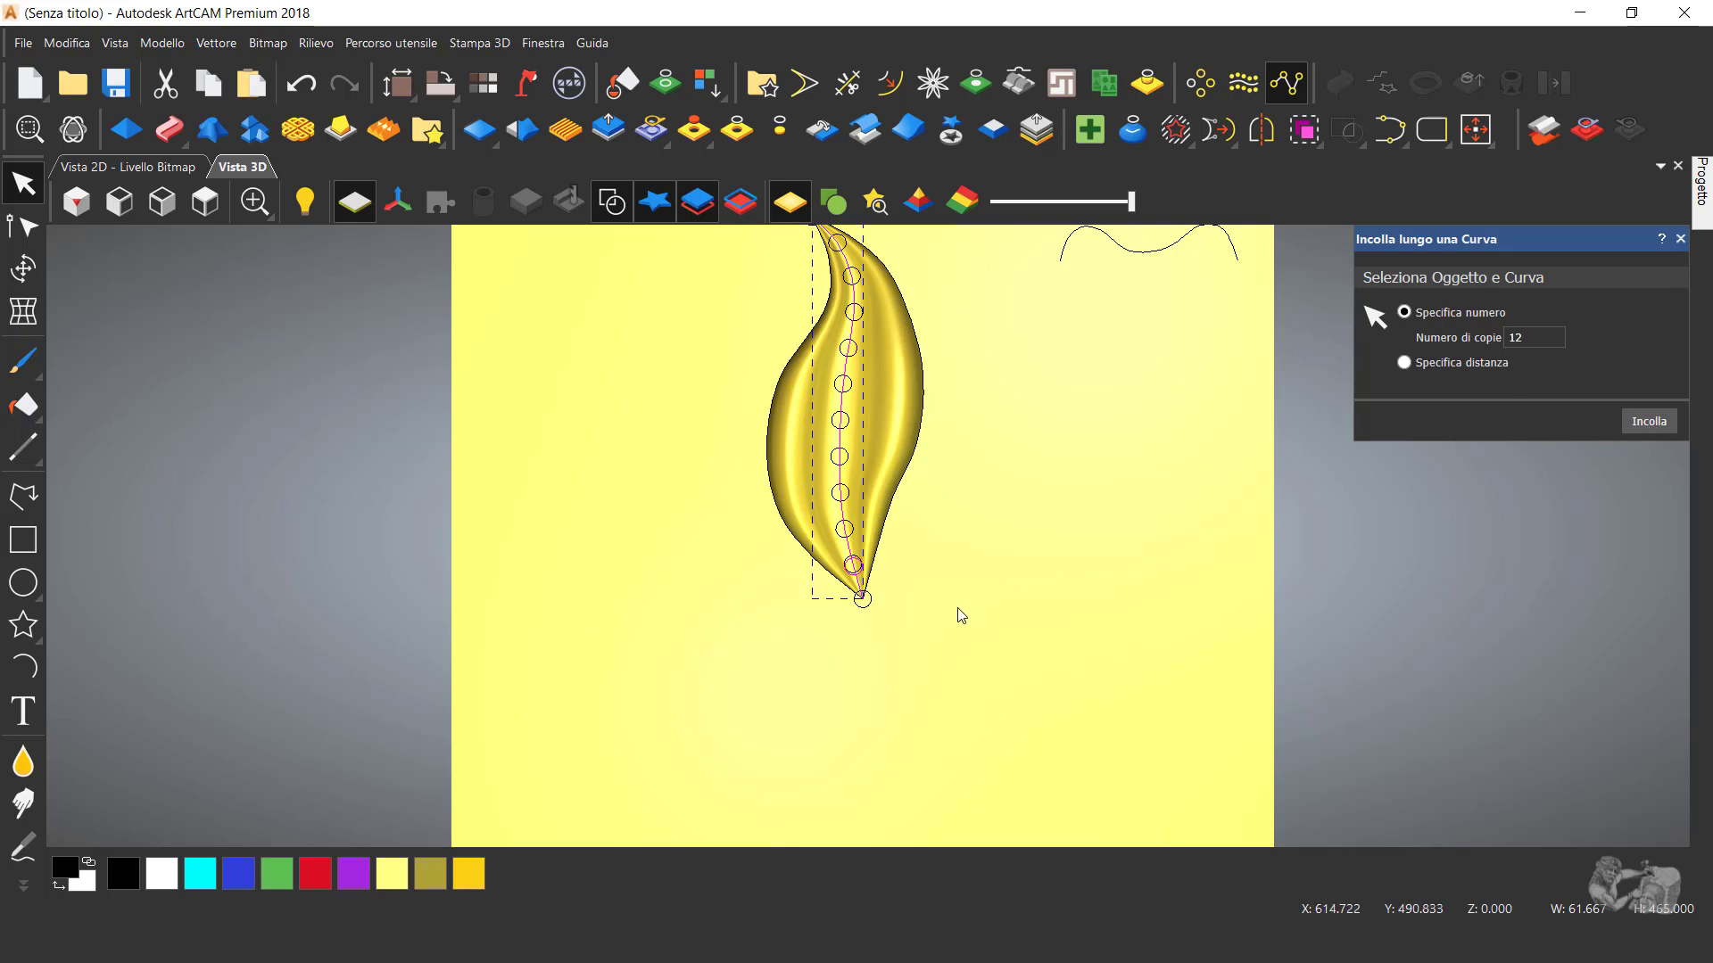
pyautogui.scroll(-1, 959, 616)
pyautogui.scroll(1, 854, 337)
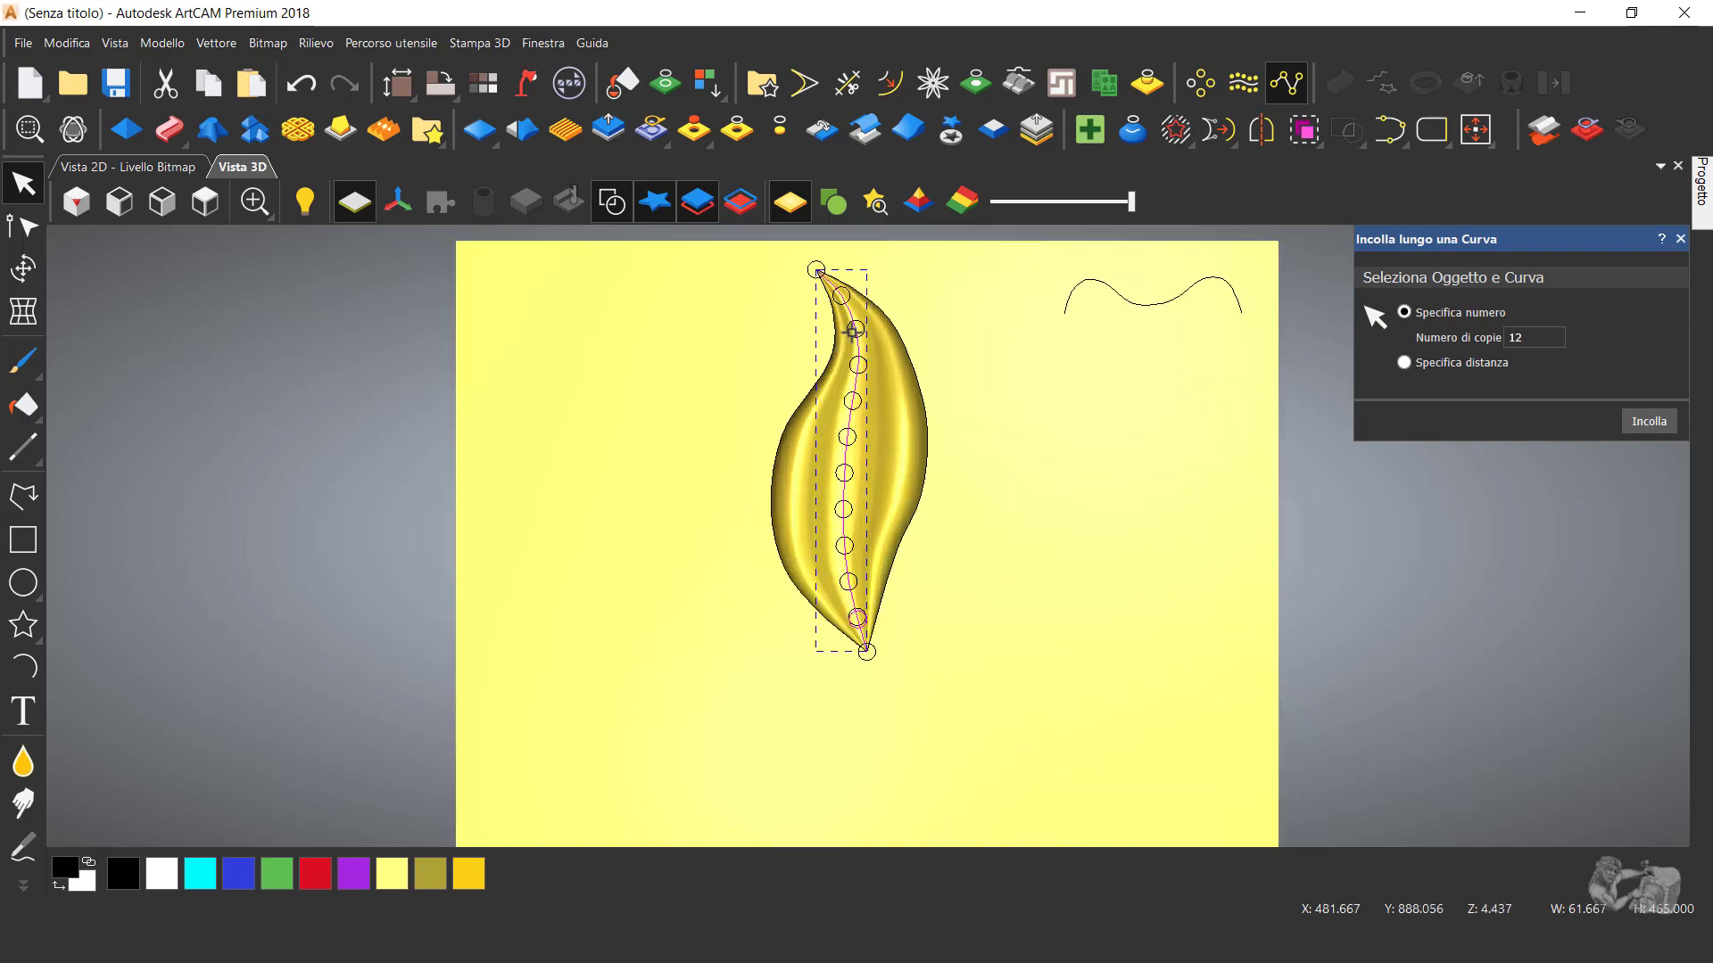
pyautogui.click(1681, 239)
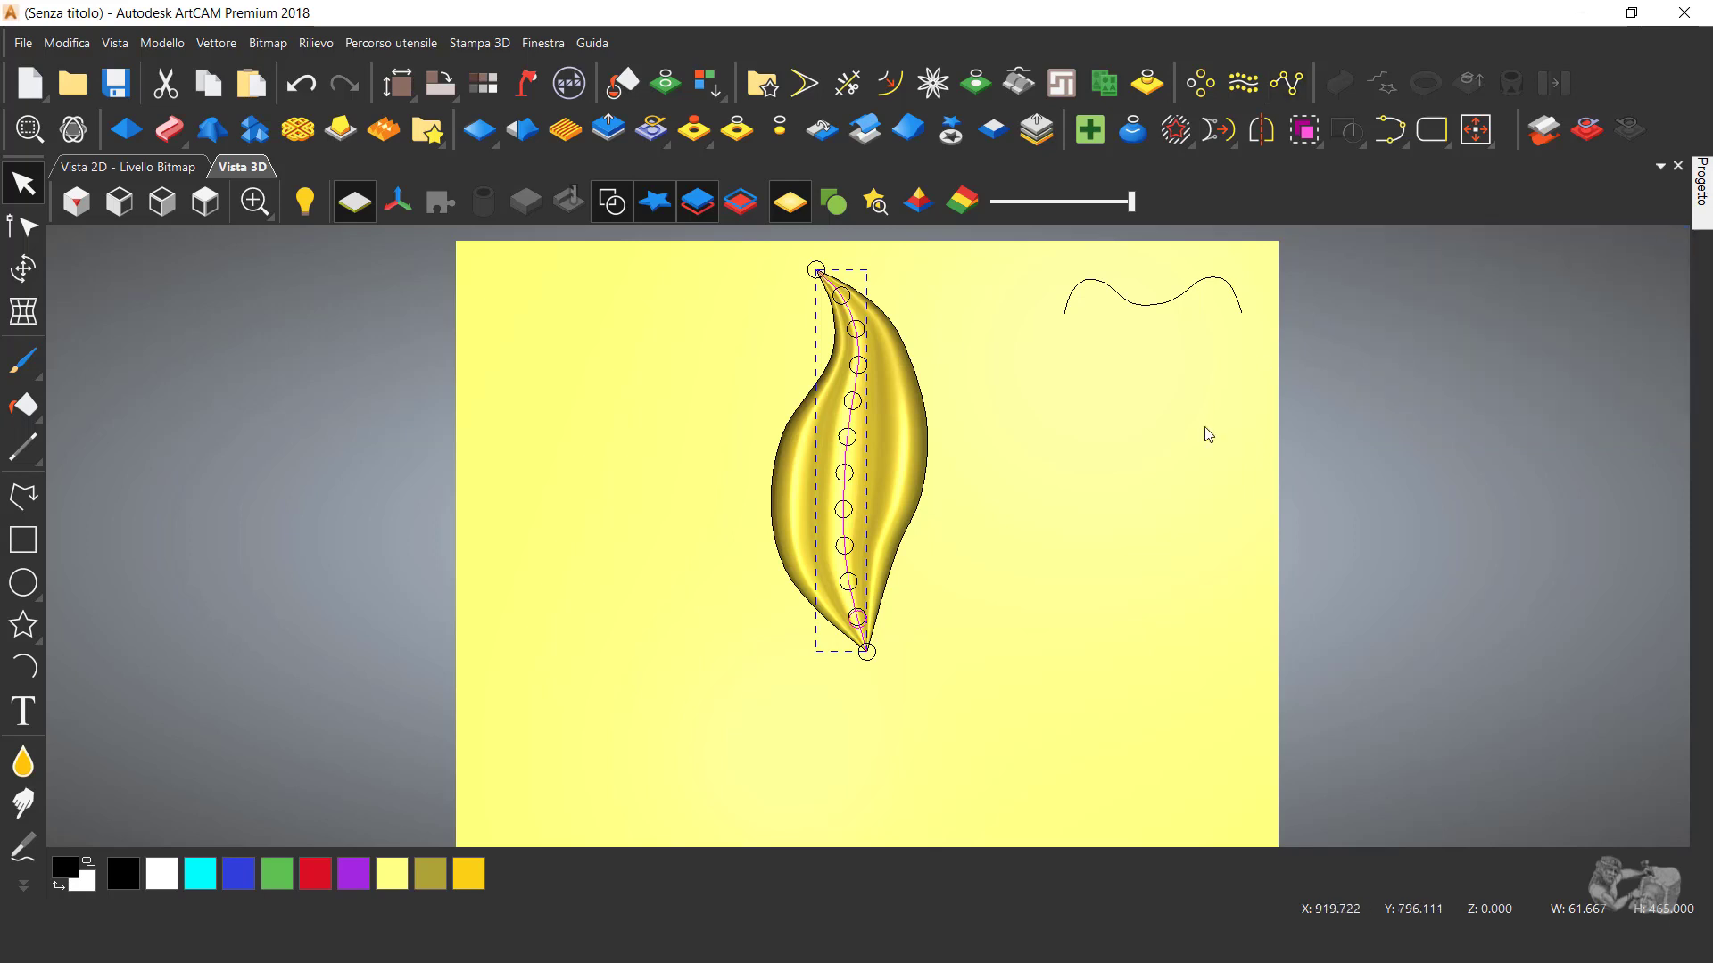
# - Delete the central line that runs through the row of circles
pyautogui.click(1130, 446)
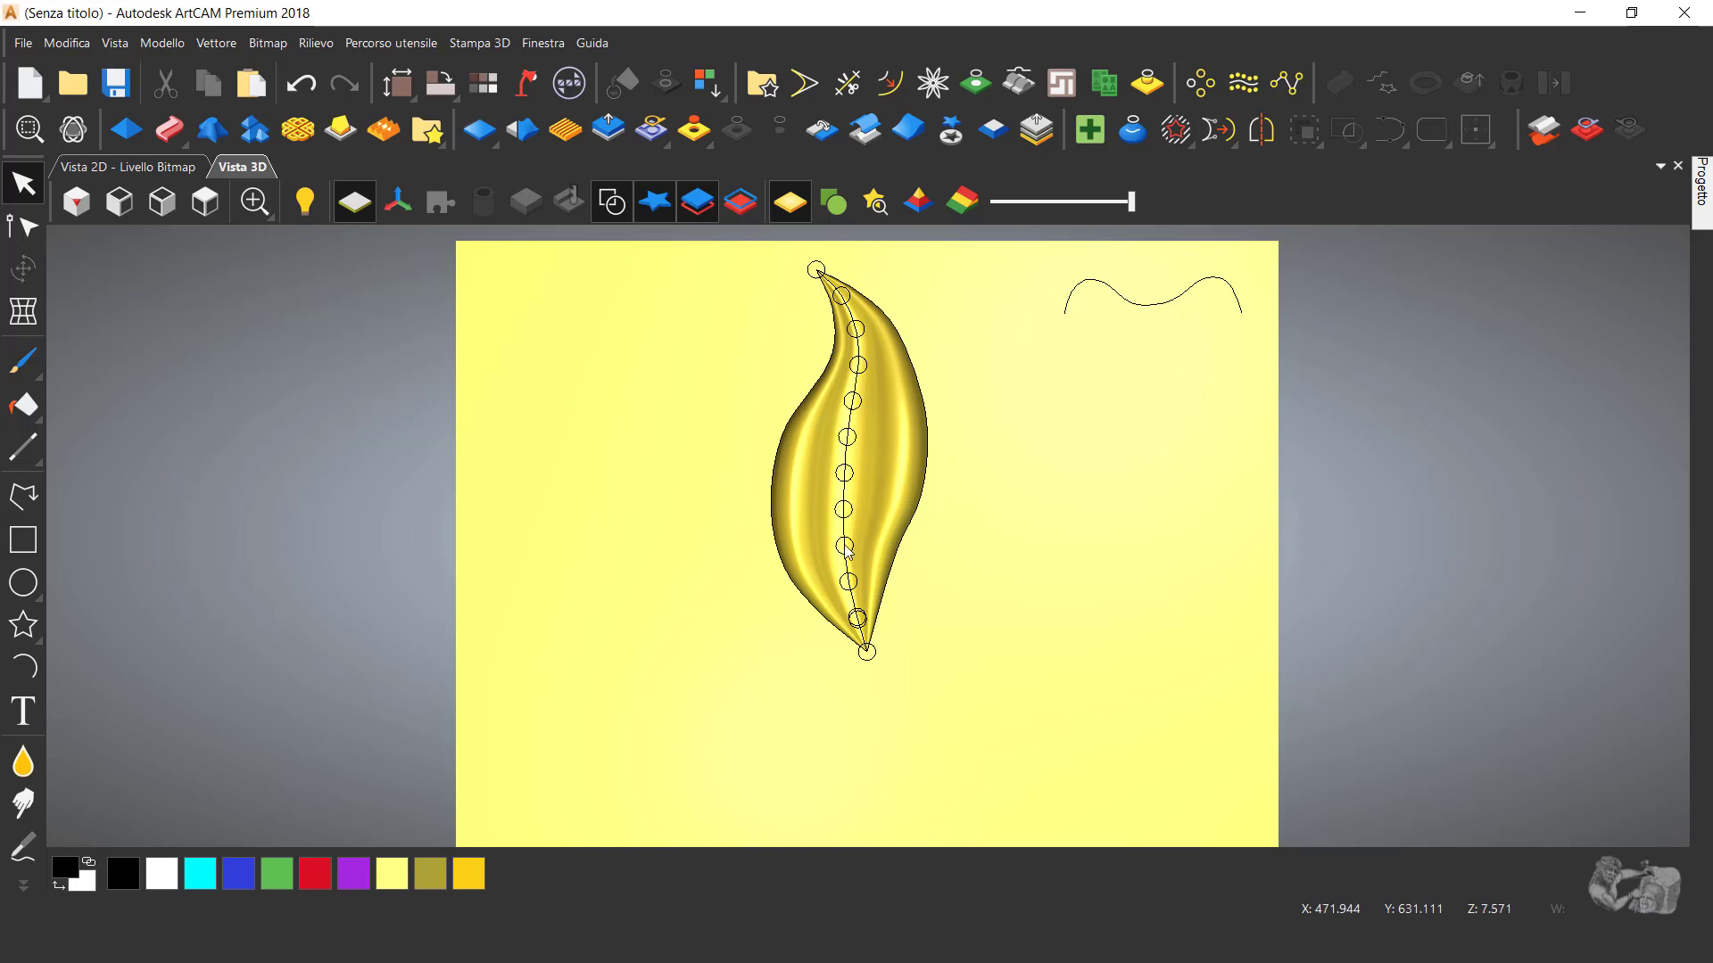
pyautogui.scroll(5, 846, 551)
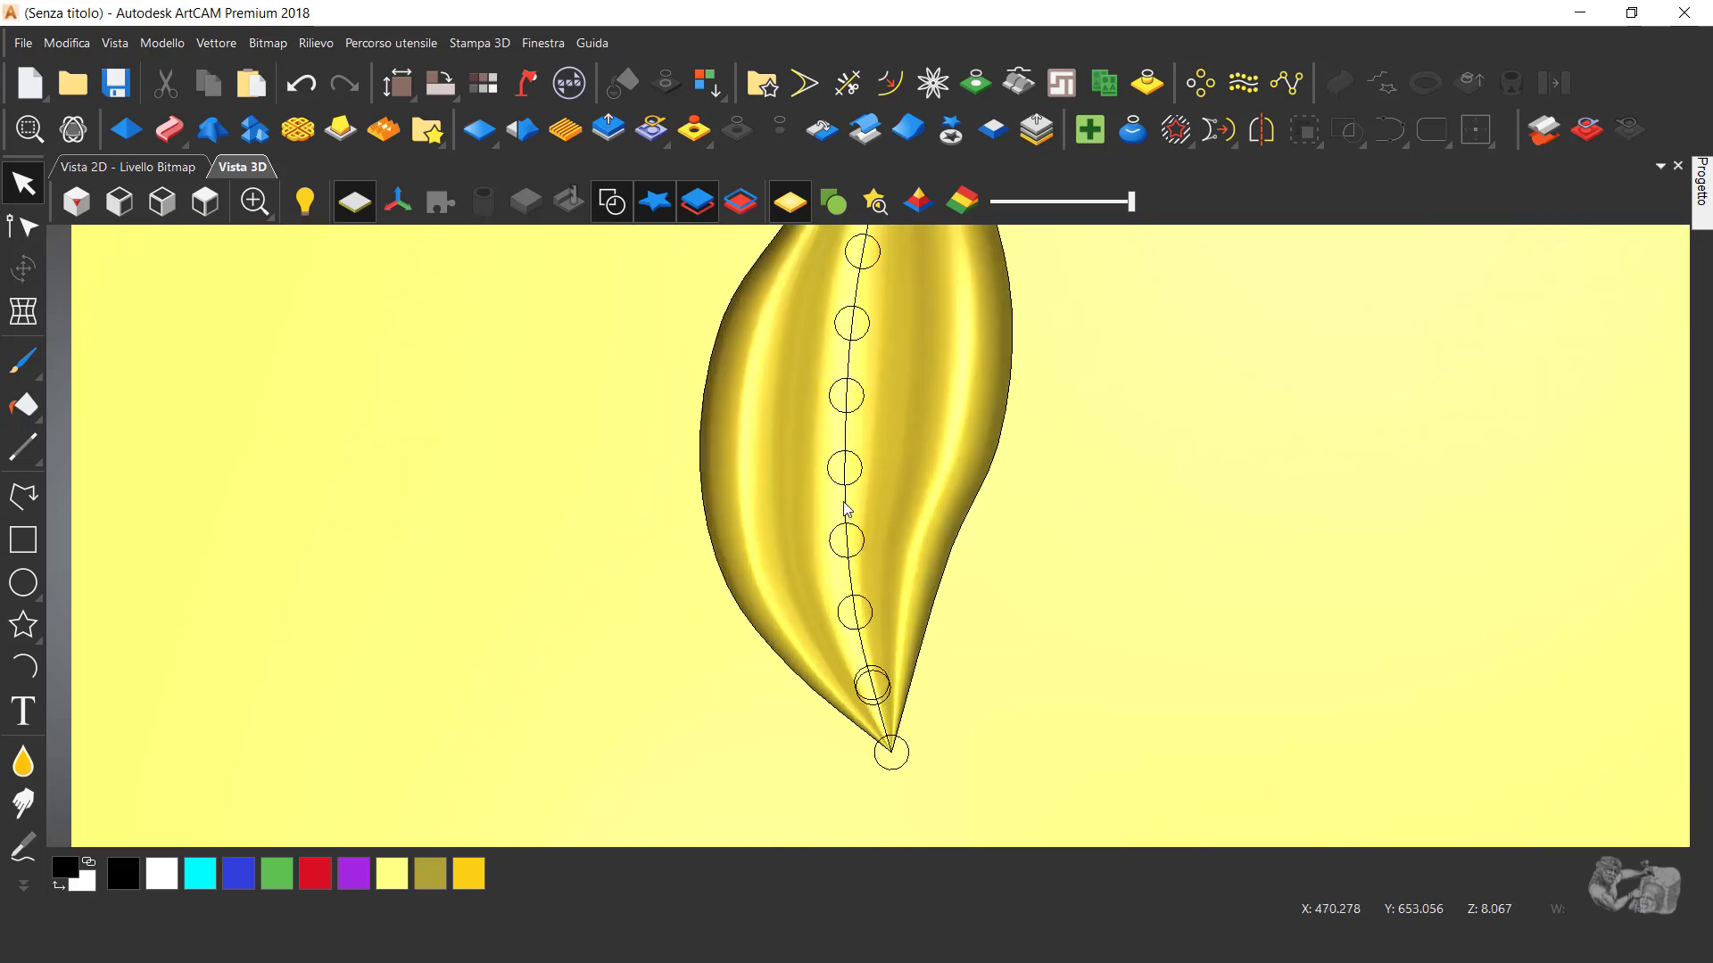
pyautogui.click(844, 504)
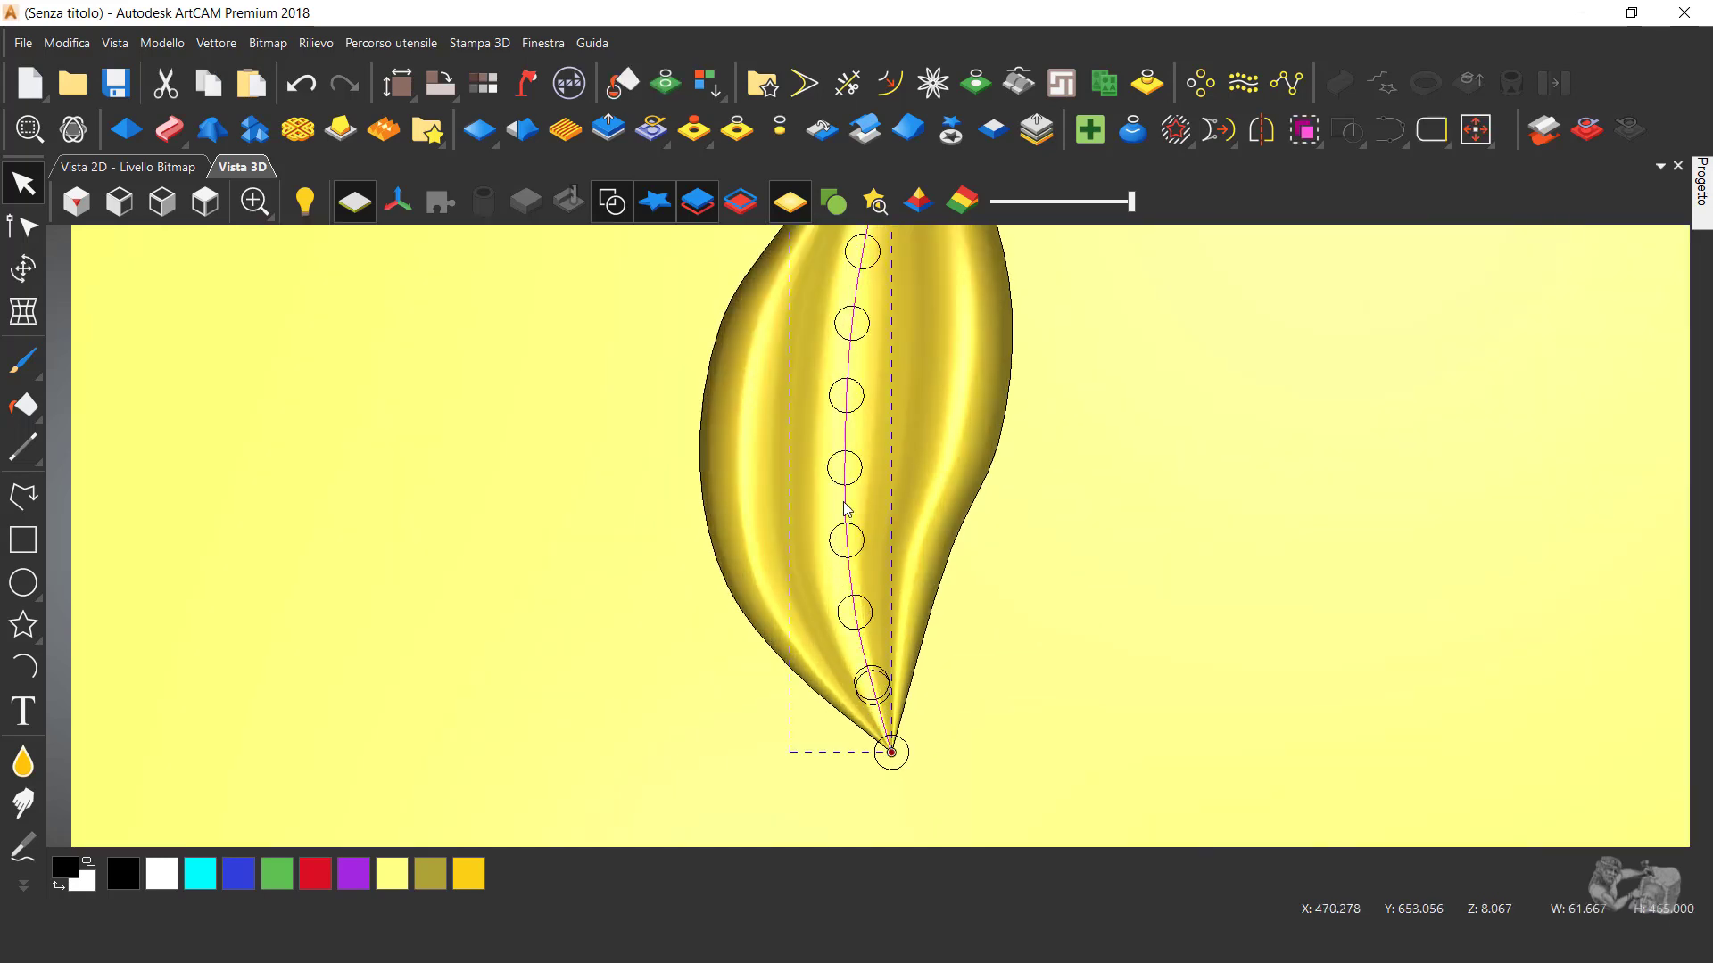
pyautogui.click(1053, 536)
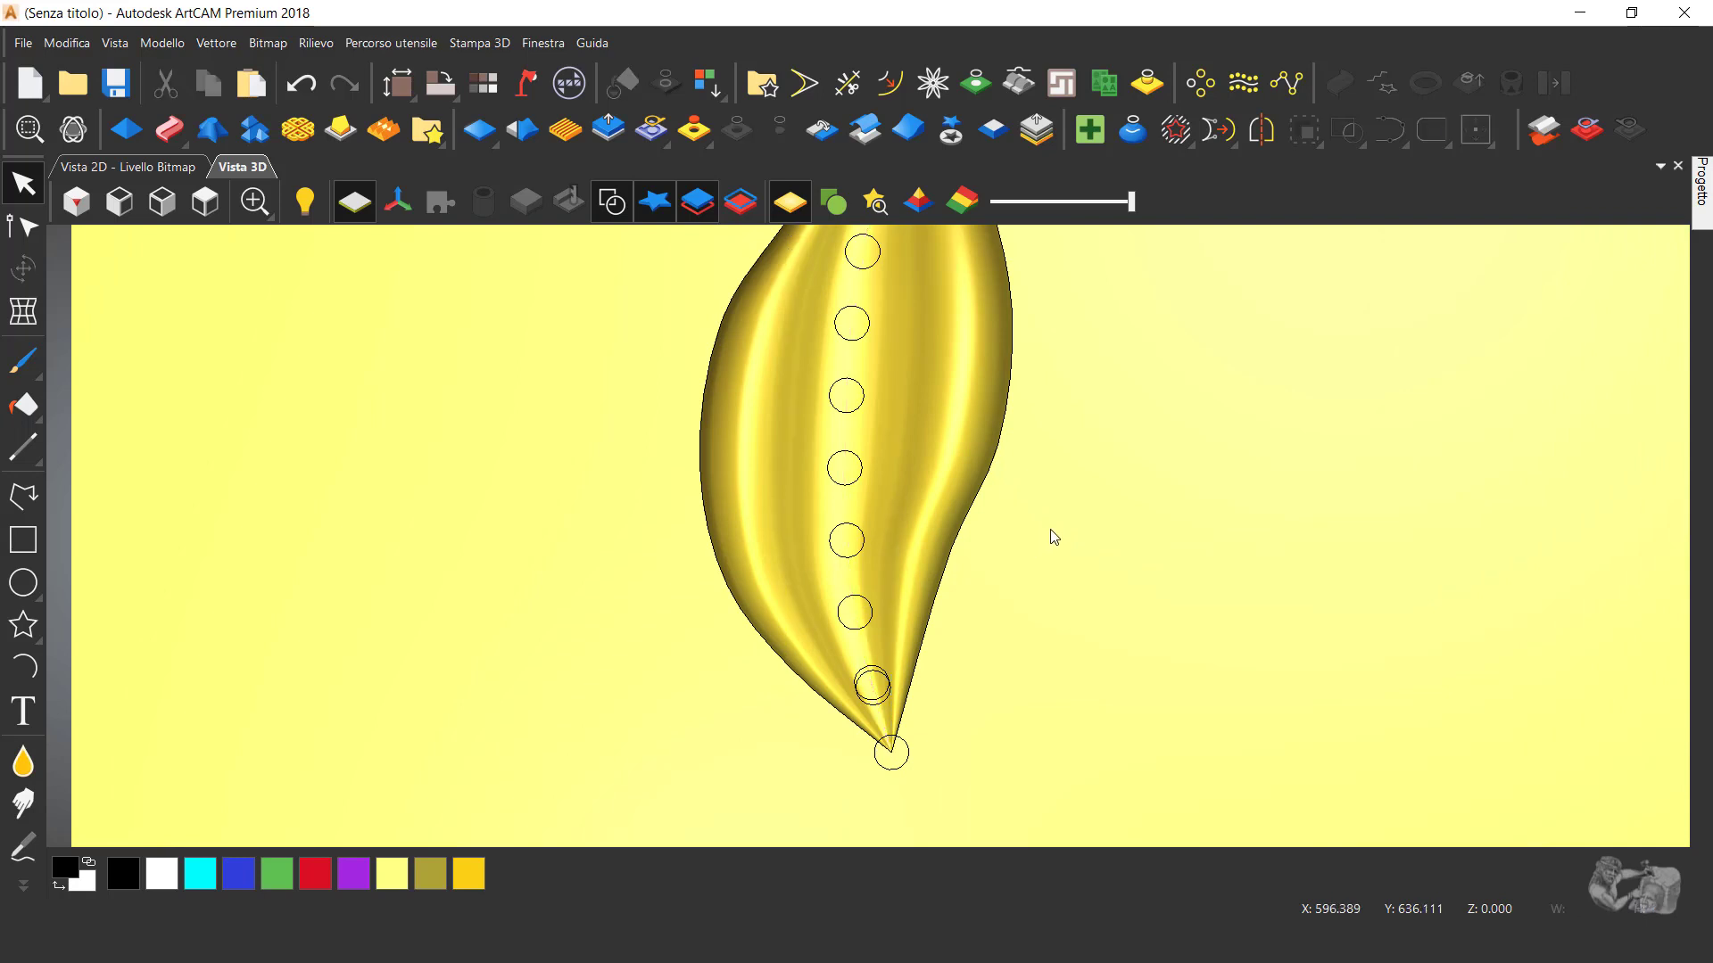
# - Ungroup the pasted circles so that each one can be edited individually
pyautogui.click(906, 754)
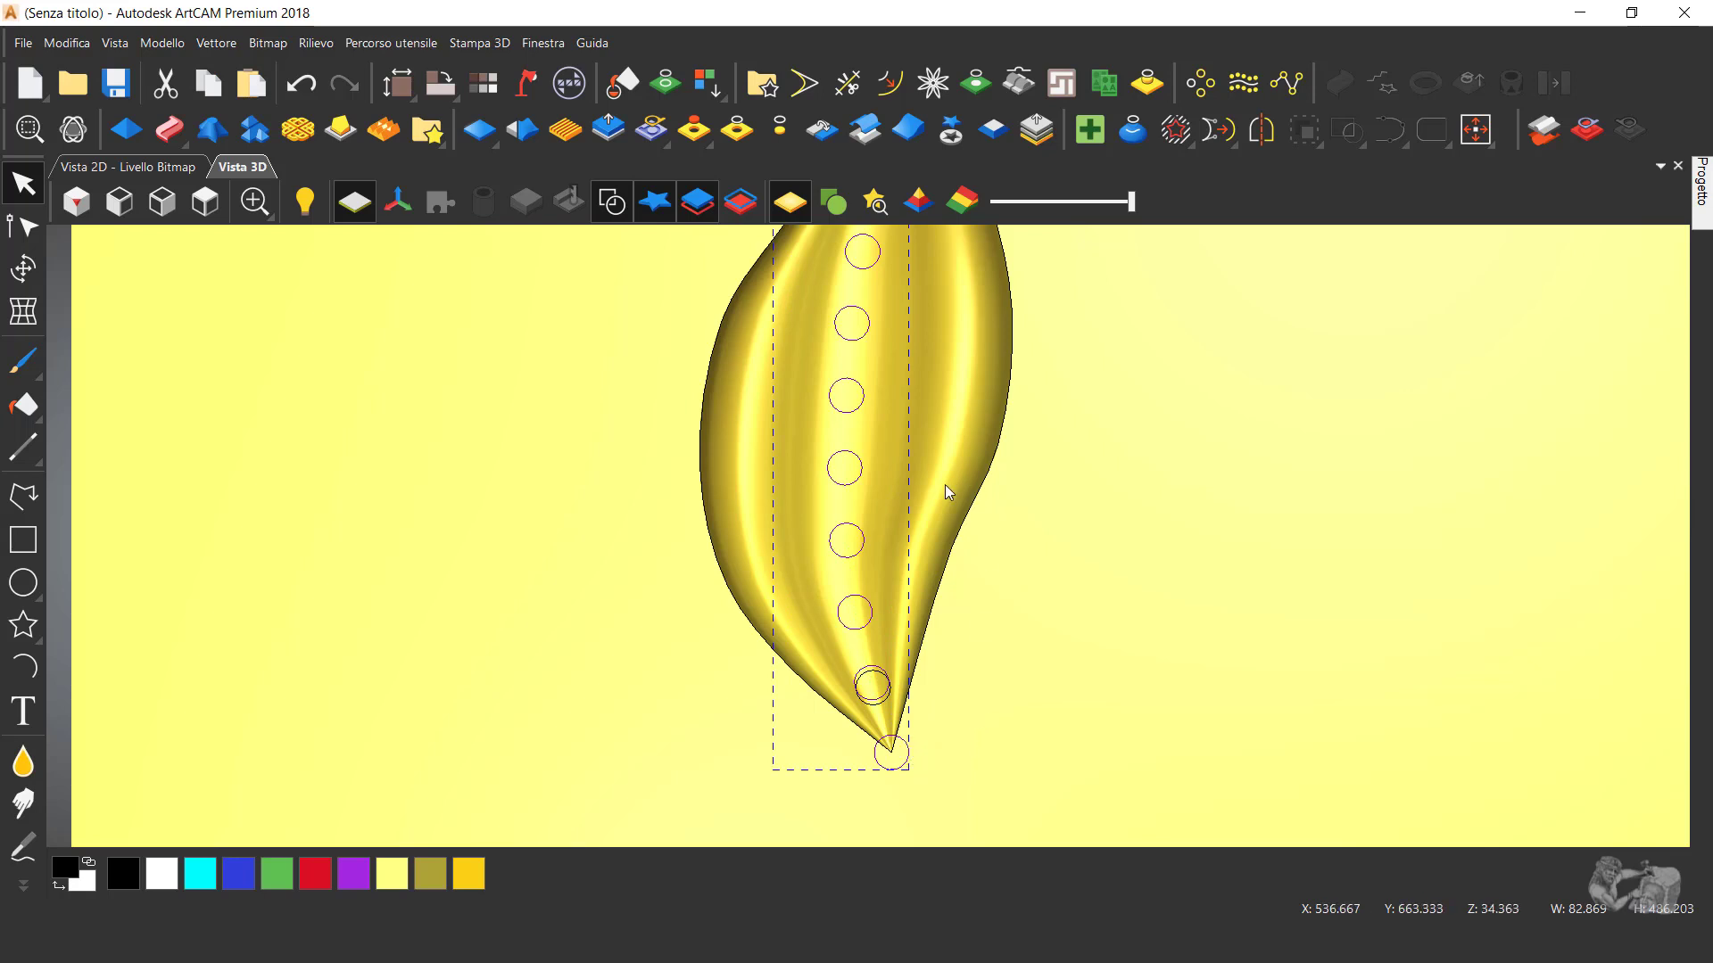
pyautogui.rightClick(858, 459)
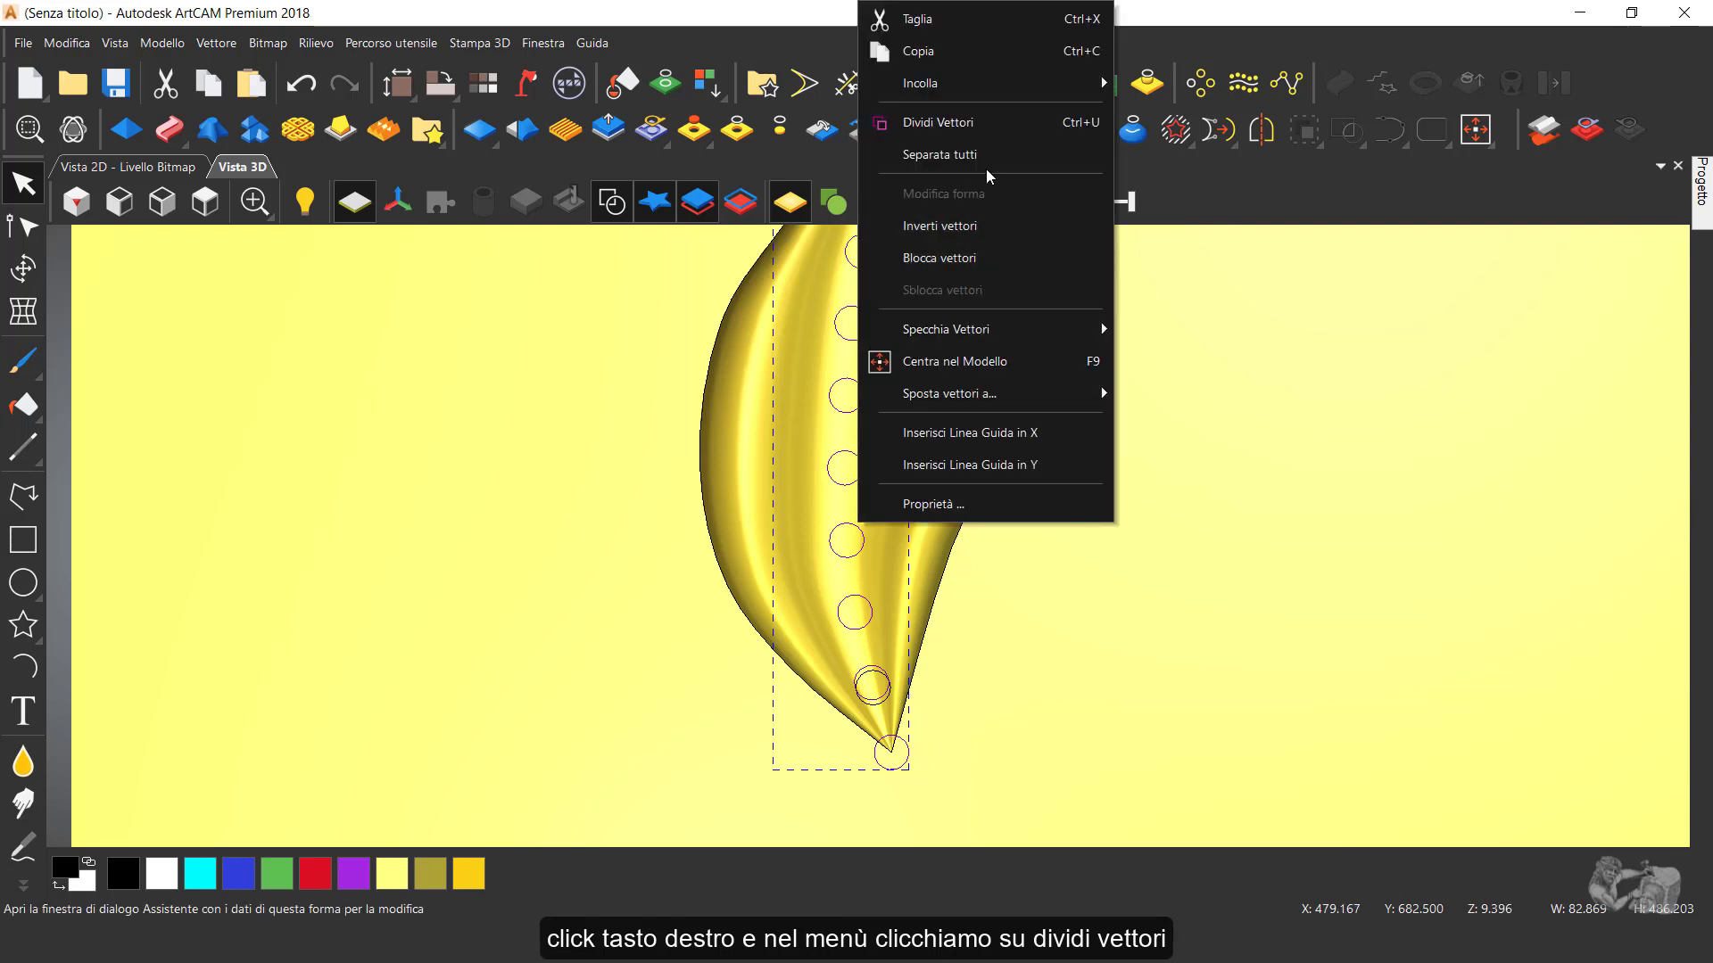
pyautogui.click(1013, 127)
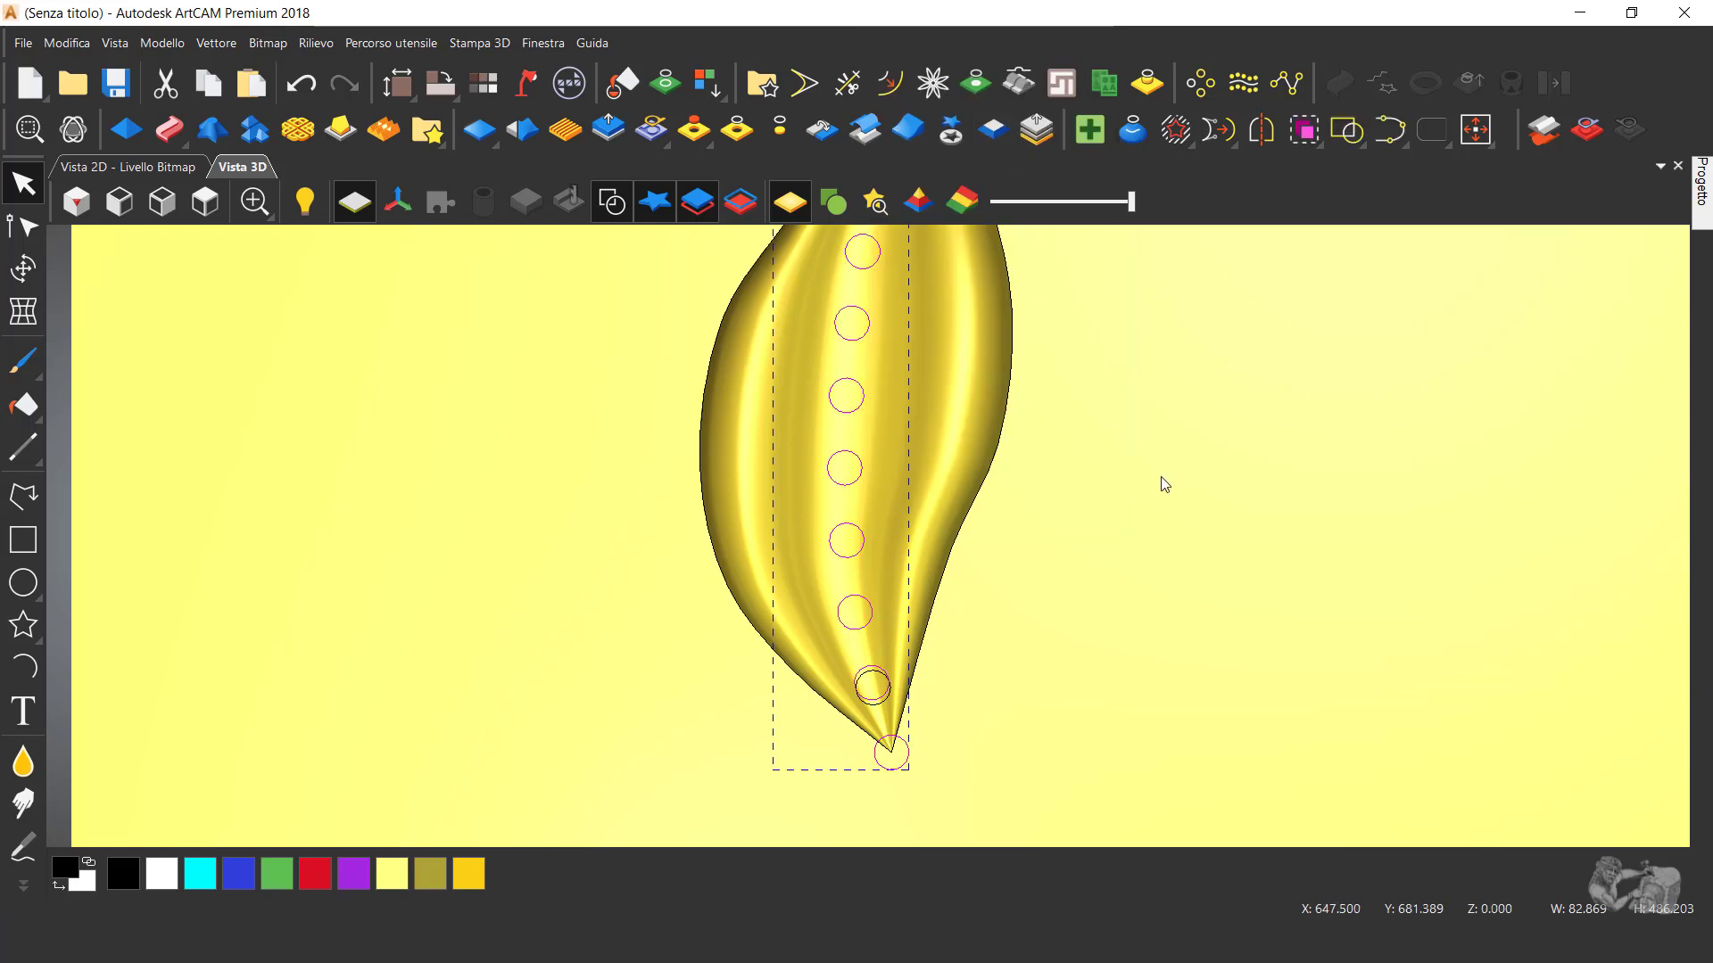
pyautogui.click(1175, 597)
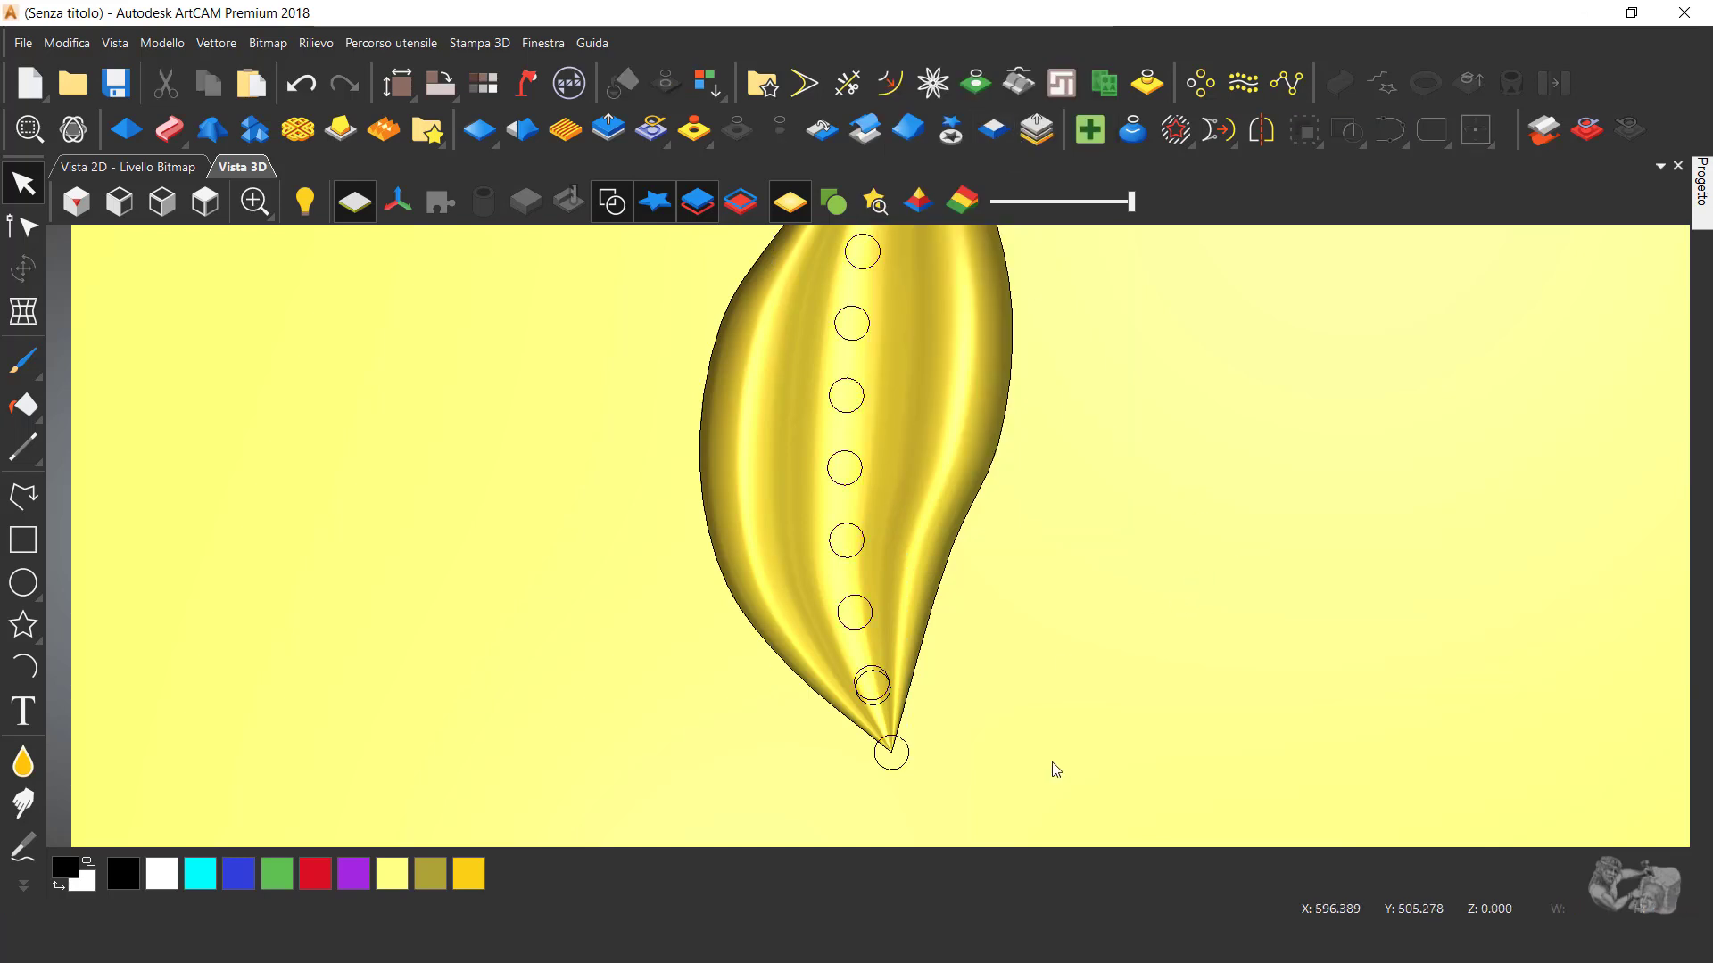
# - Delete the circle at the leaf's base point and the original circle overlapping the lowest copy
pyautogui.click(907, 766)
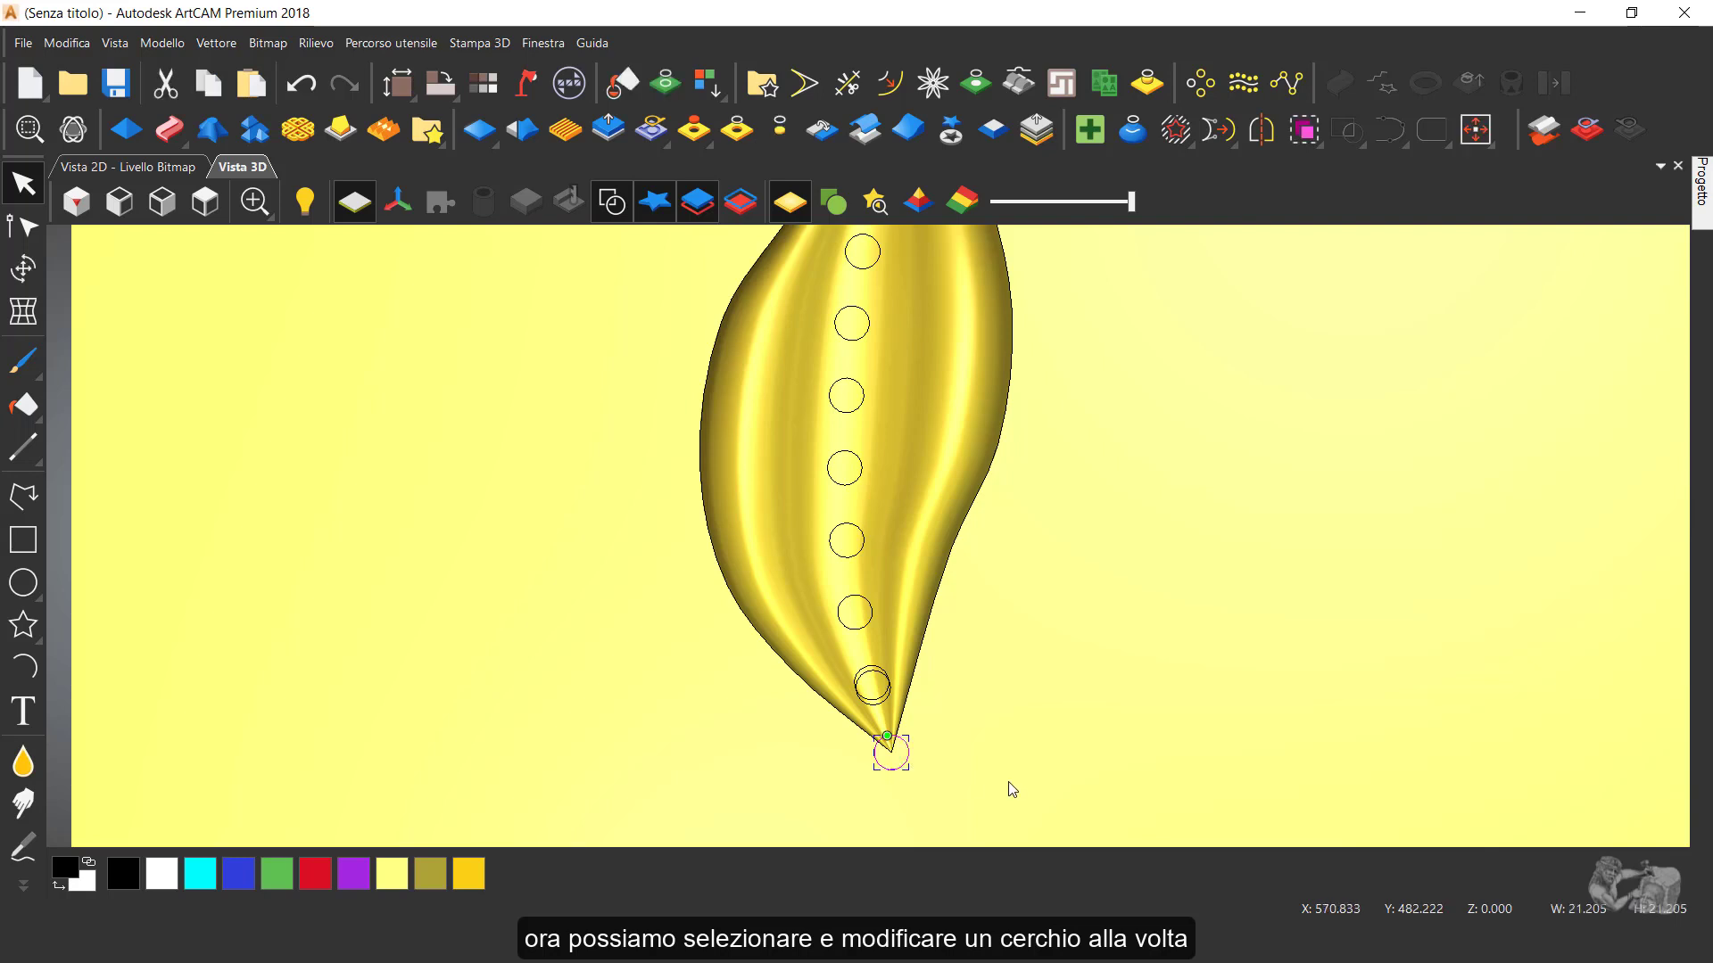
pyautogui.press('Delete')
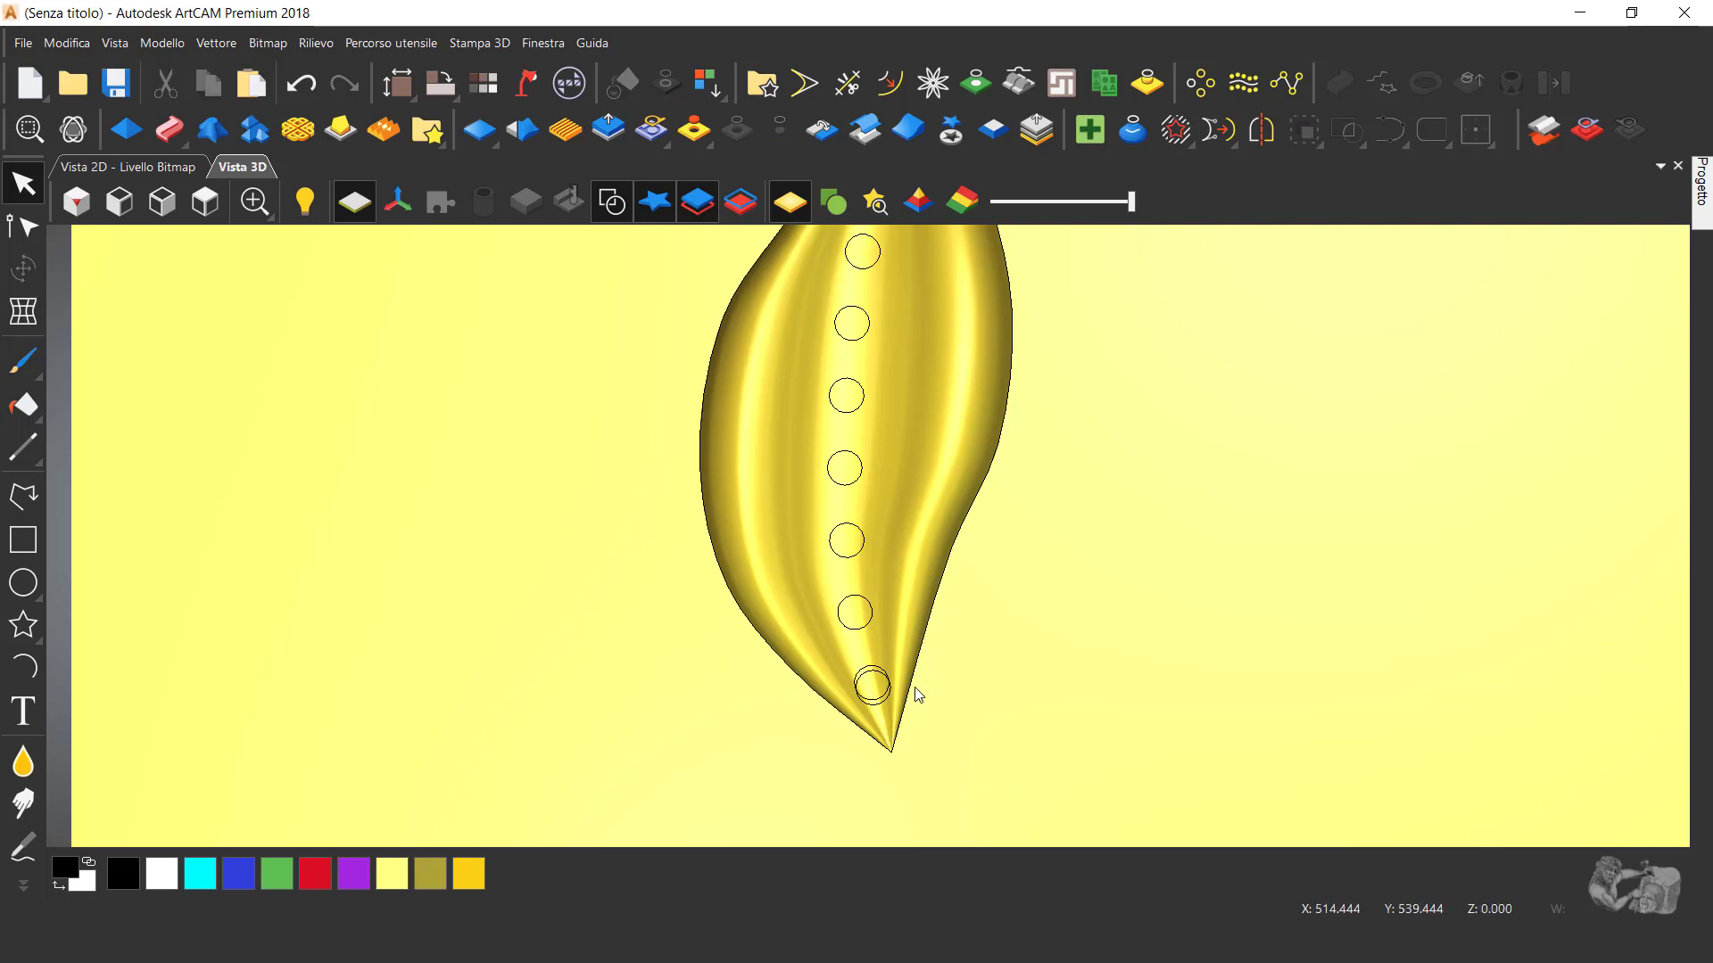
pyautogui.click(876, 711)
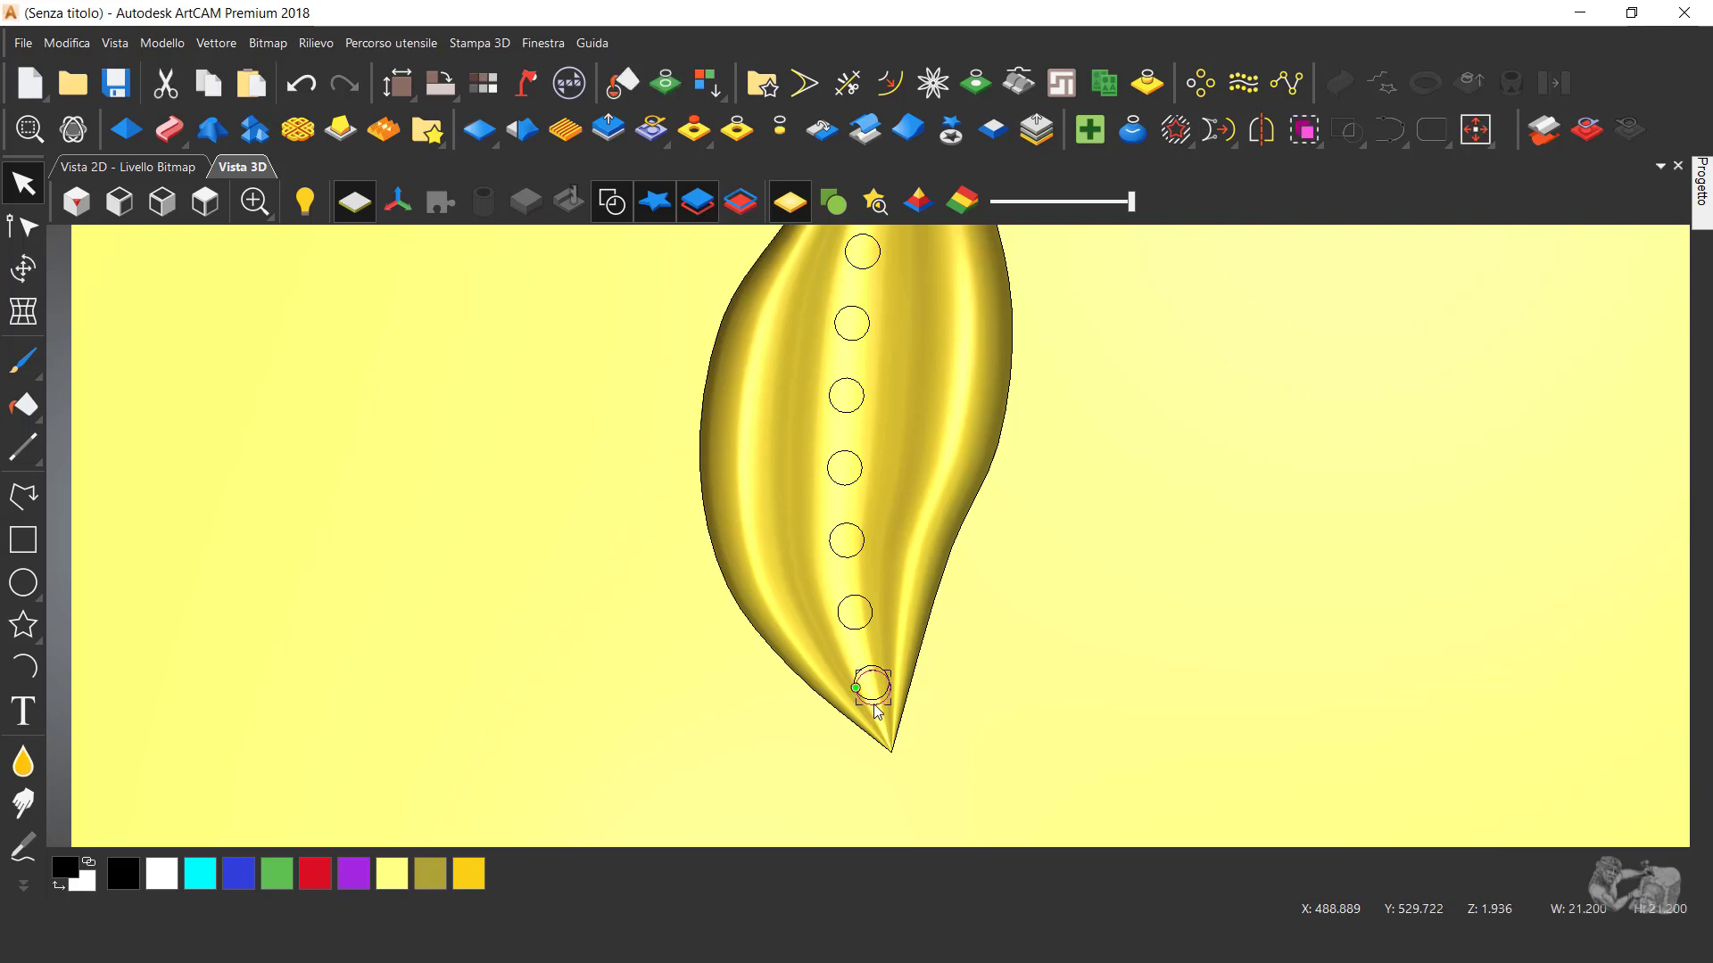
pyautogui.press('Escape')
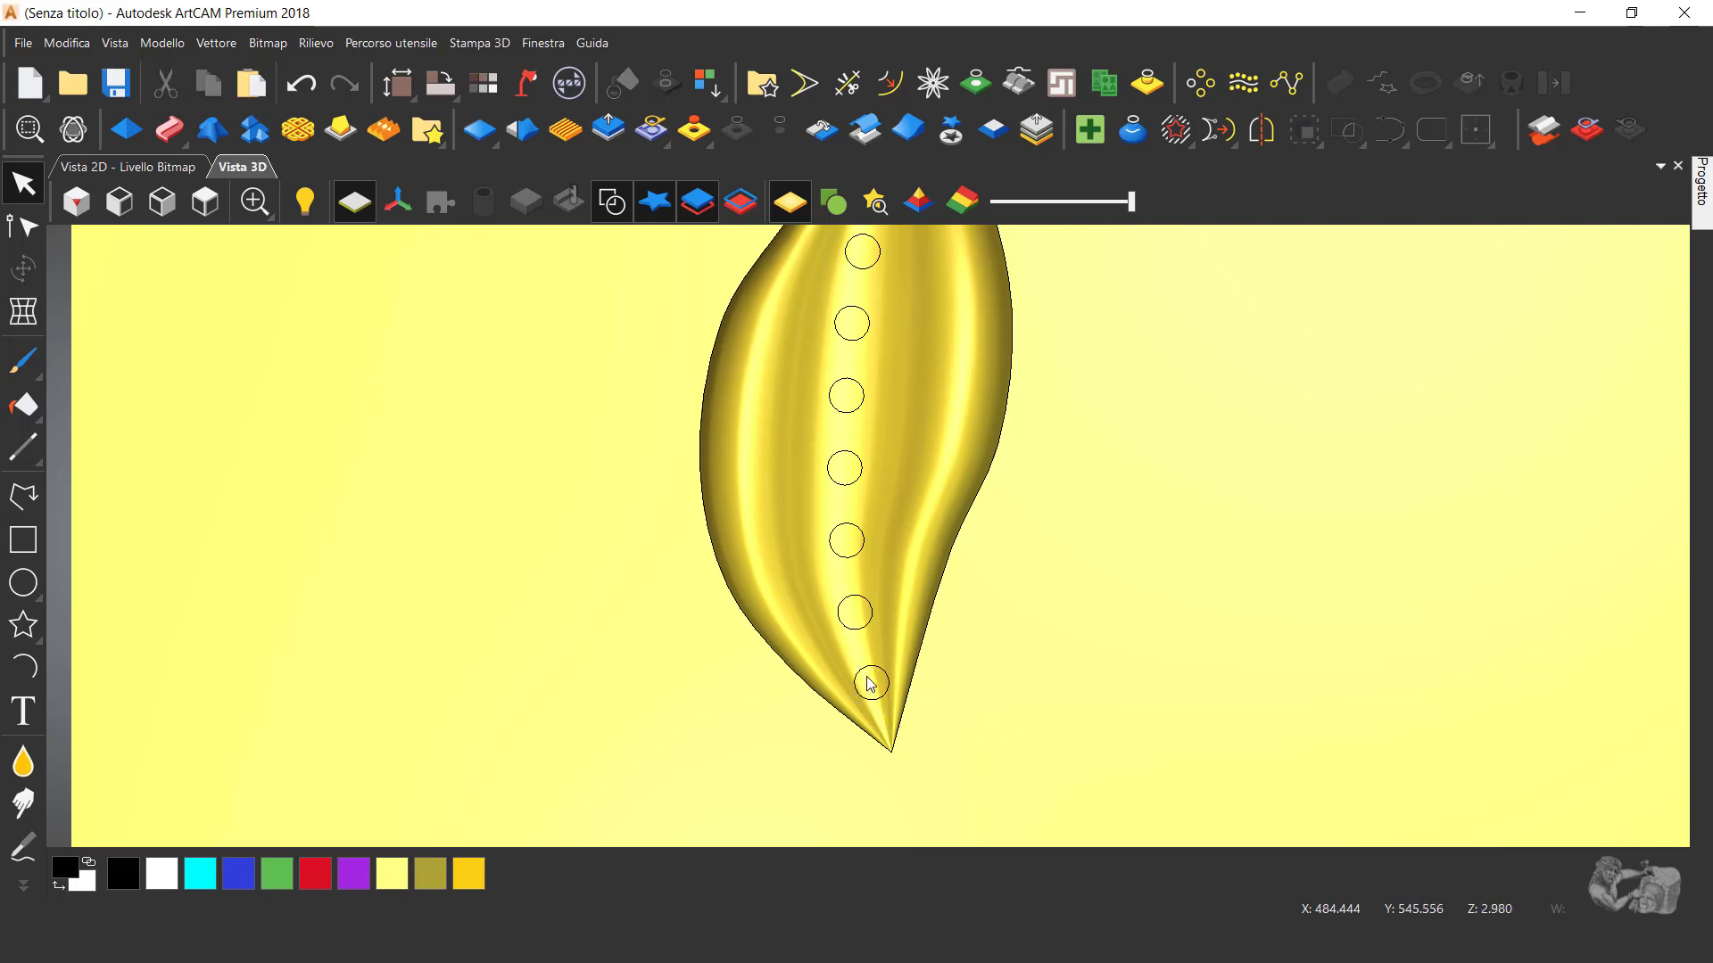
# - Move the lowest remaining circle slightly up along the groove, closer to the circle above it
pyautogui.click(870, 675)
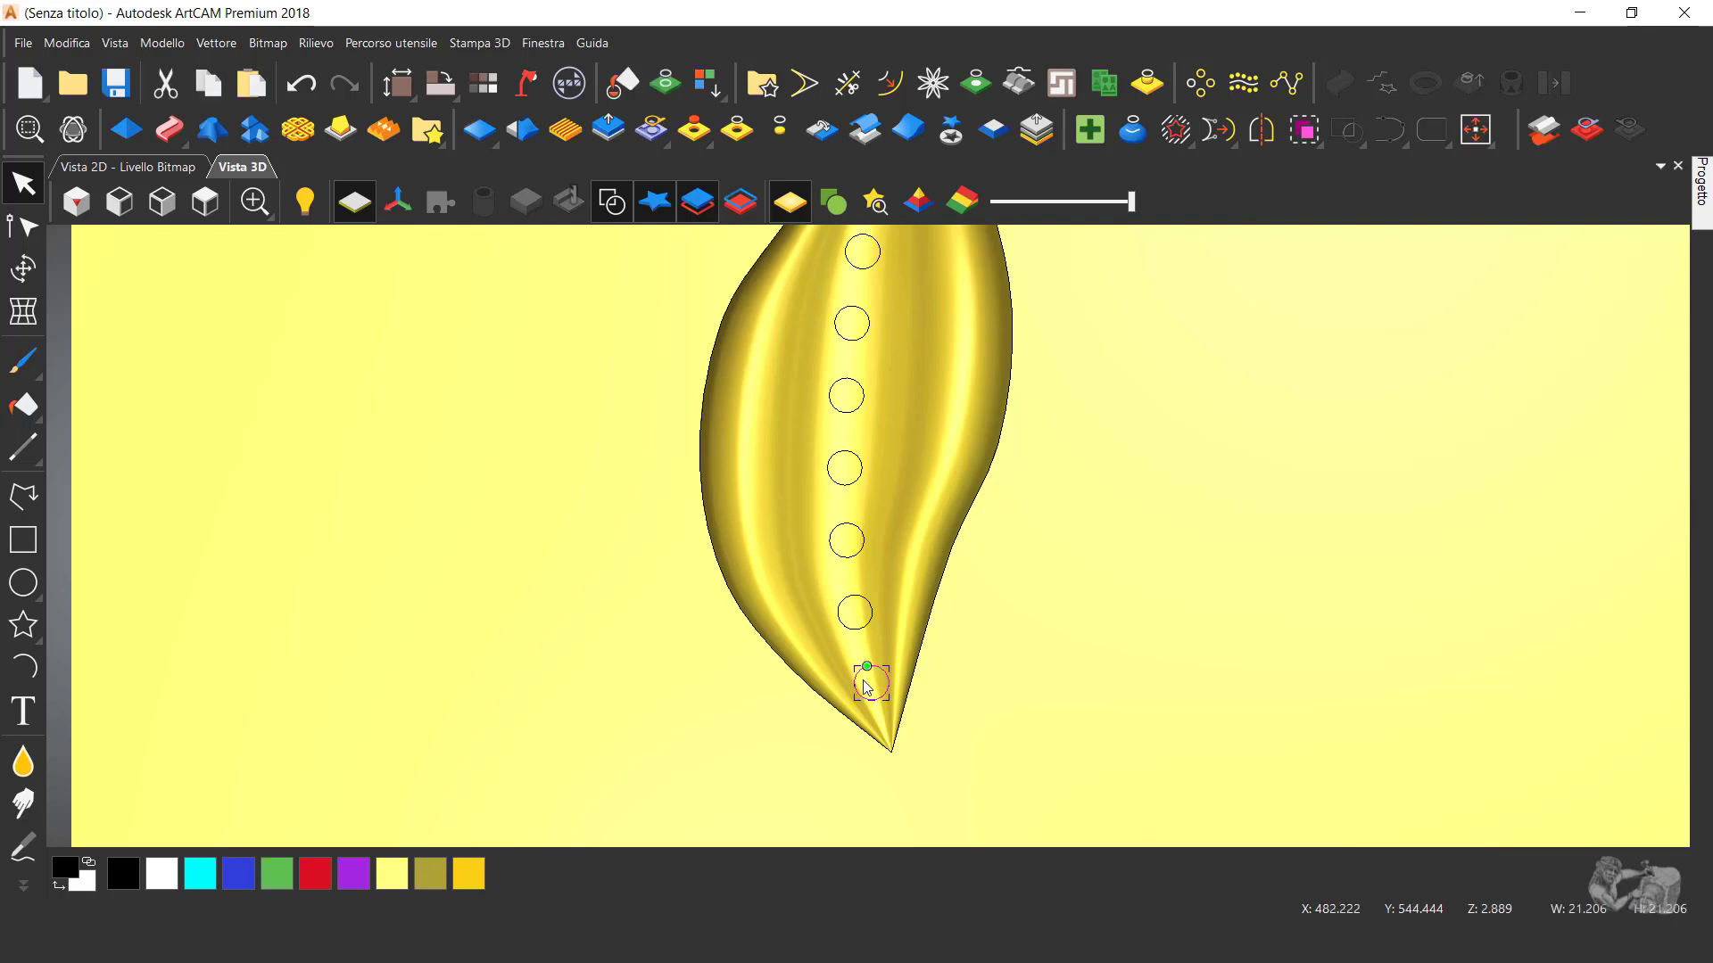
pyautogui.moveTo(852, 675); pyautogui.dragTo(848, 660)
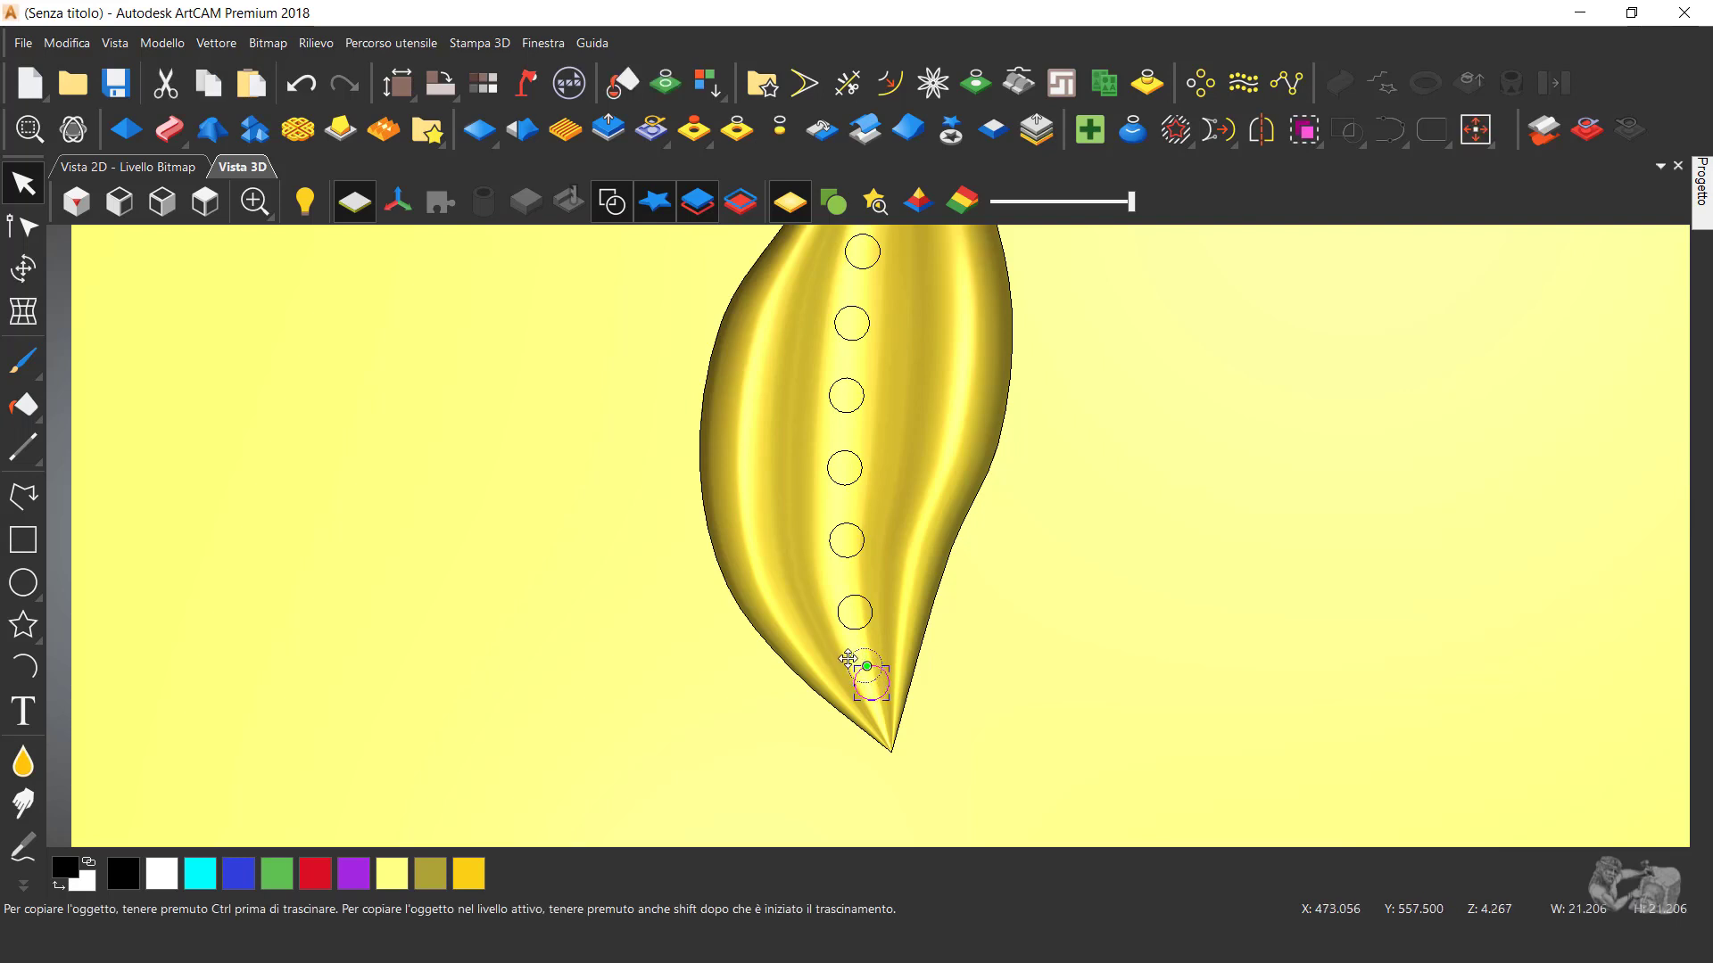
pyautogui.moveTo(847, 658); pyautogui.dragTo(846, 658)
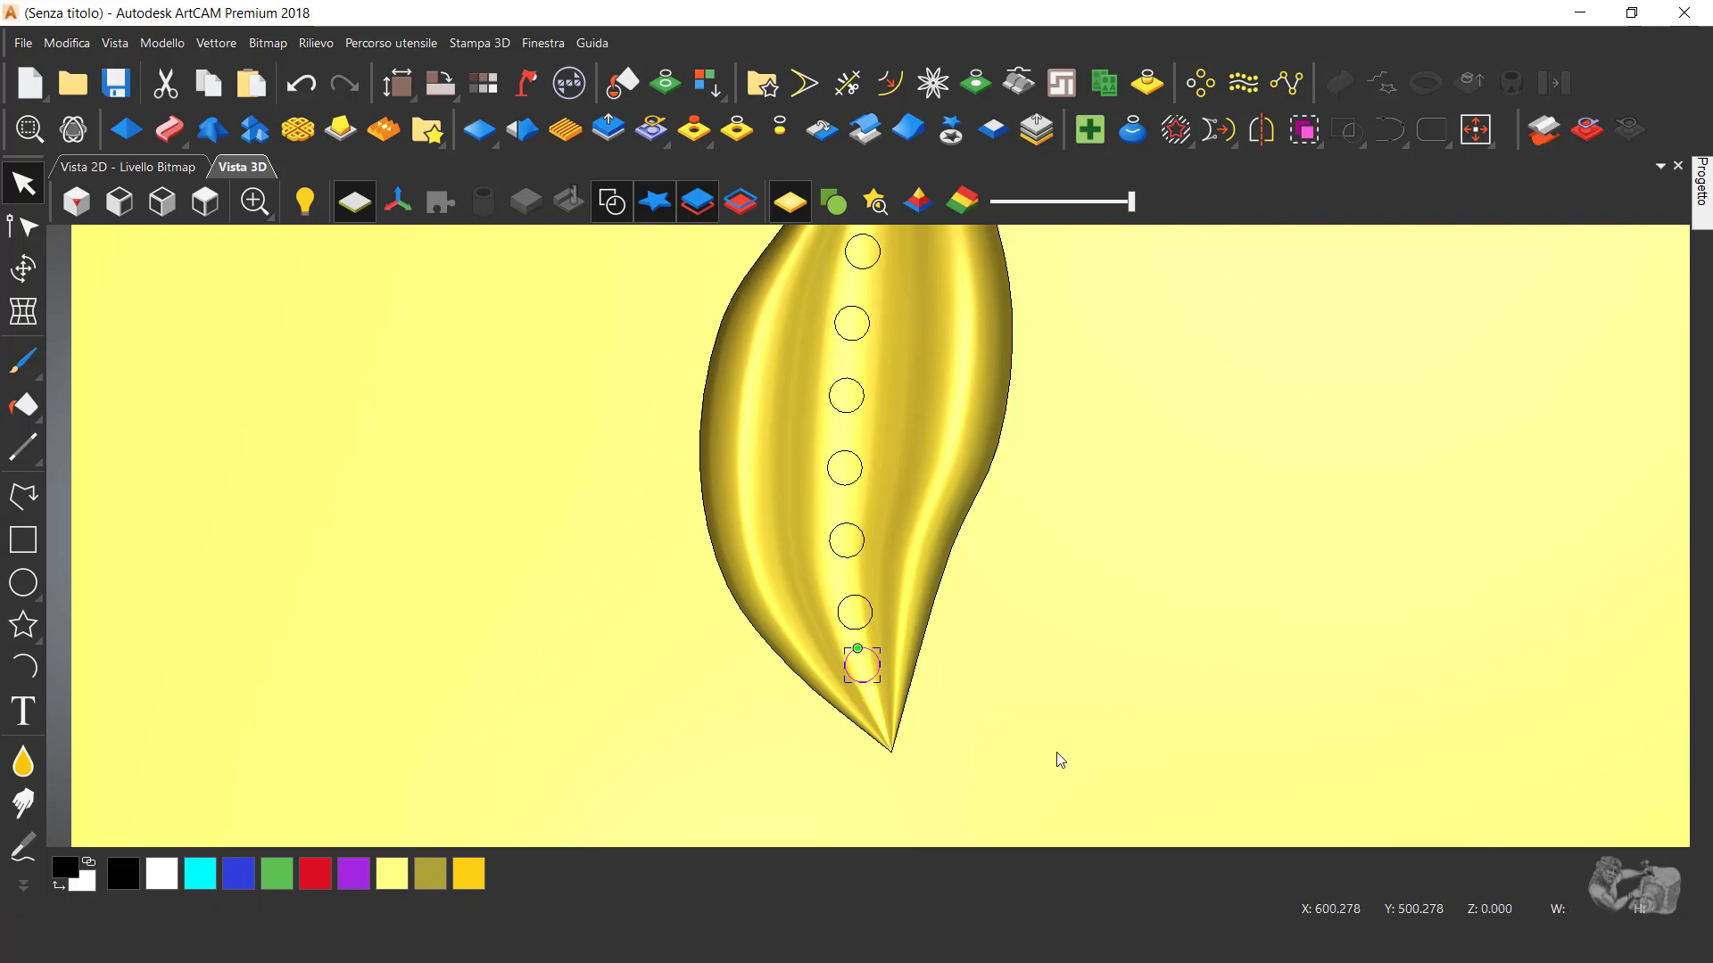
pyautogui.click(1055, 761)
# - Delete the circle centred on the leaf's upper tip
pyautogui.scroll(-2, 972, 738)
pyautogui.scroll(-2, 971, 738)
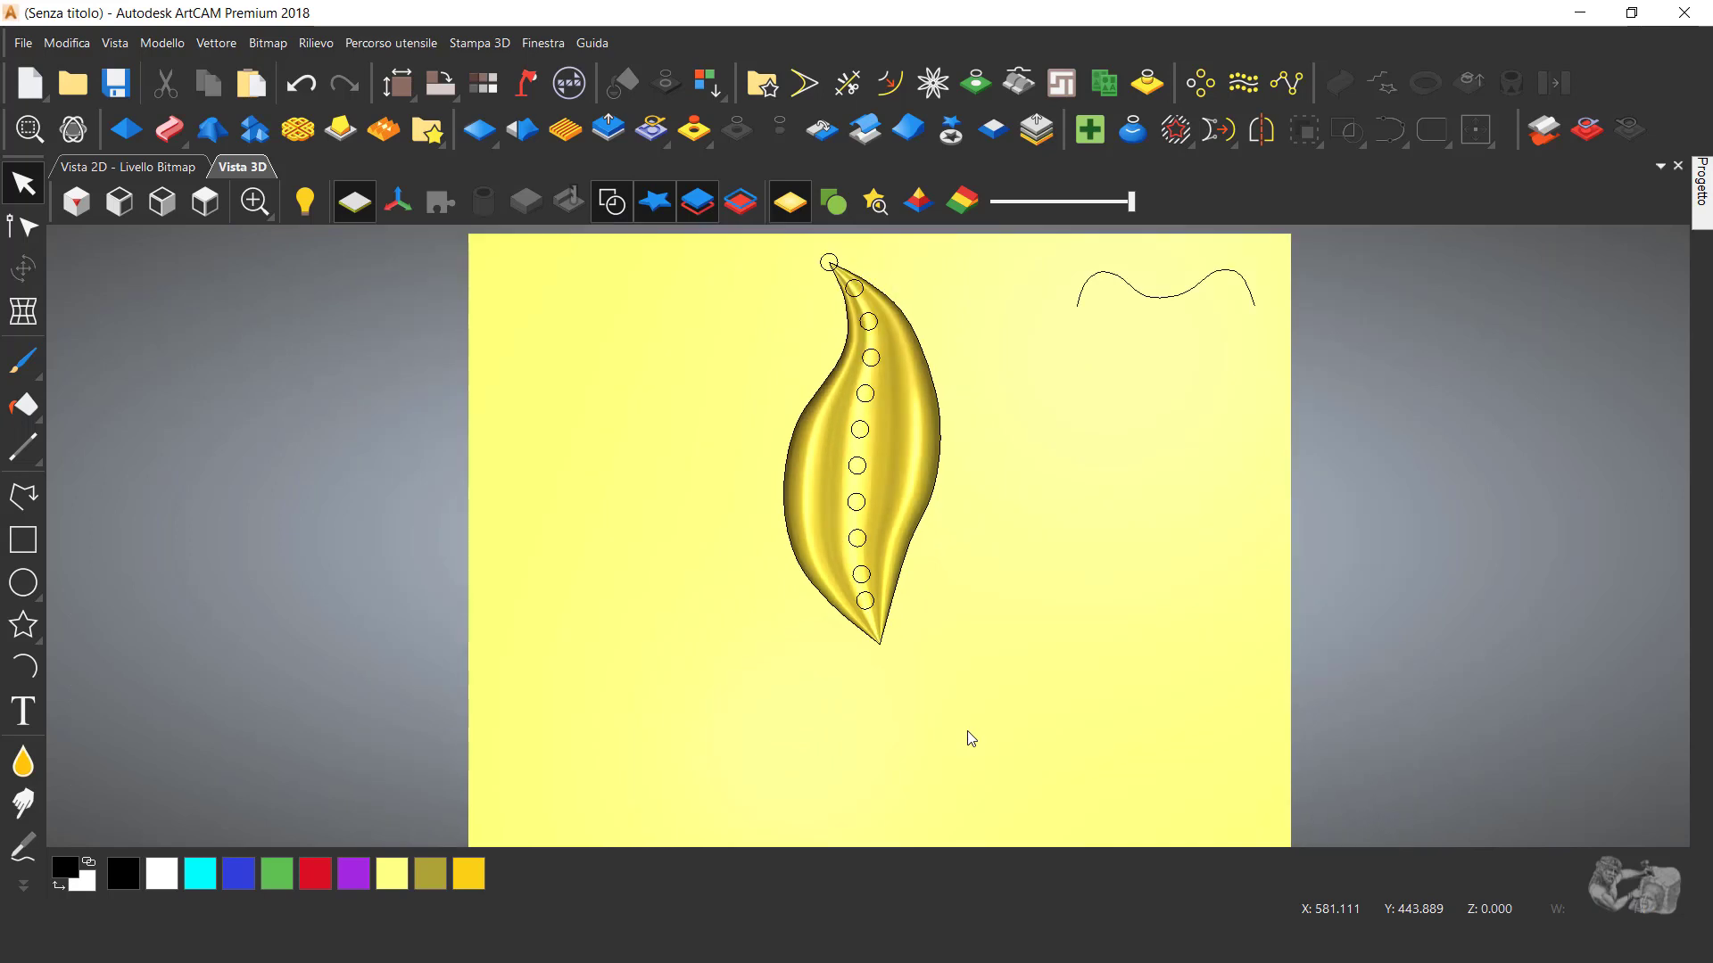
pyautogui.scroll(3, 846, 255)
pyautogui.scroll(1, 841, 258)
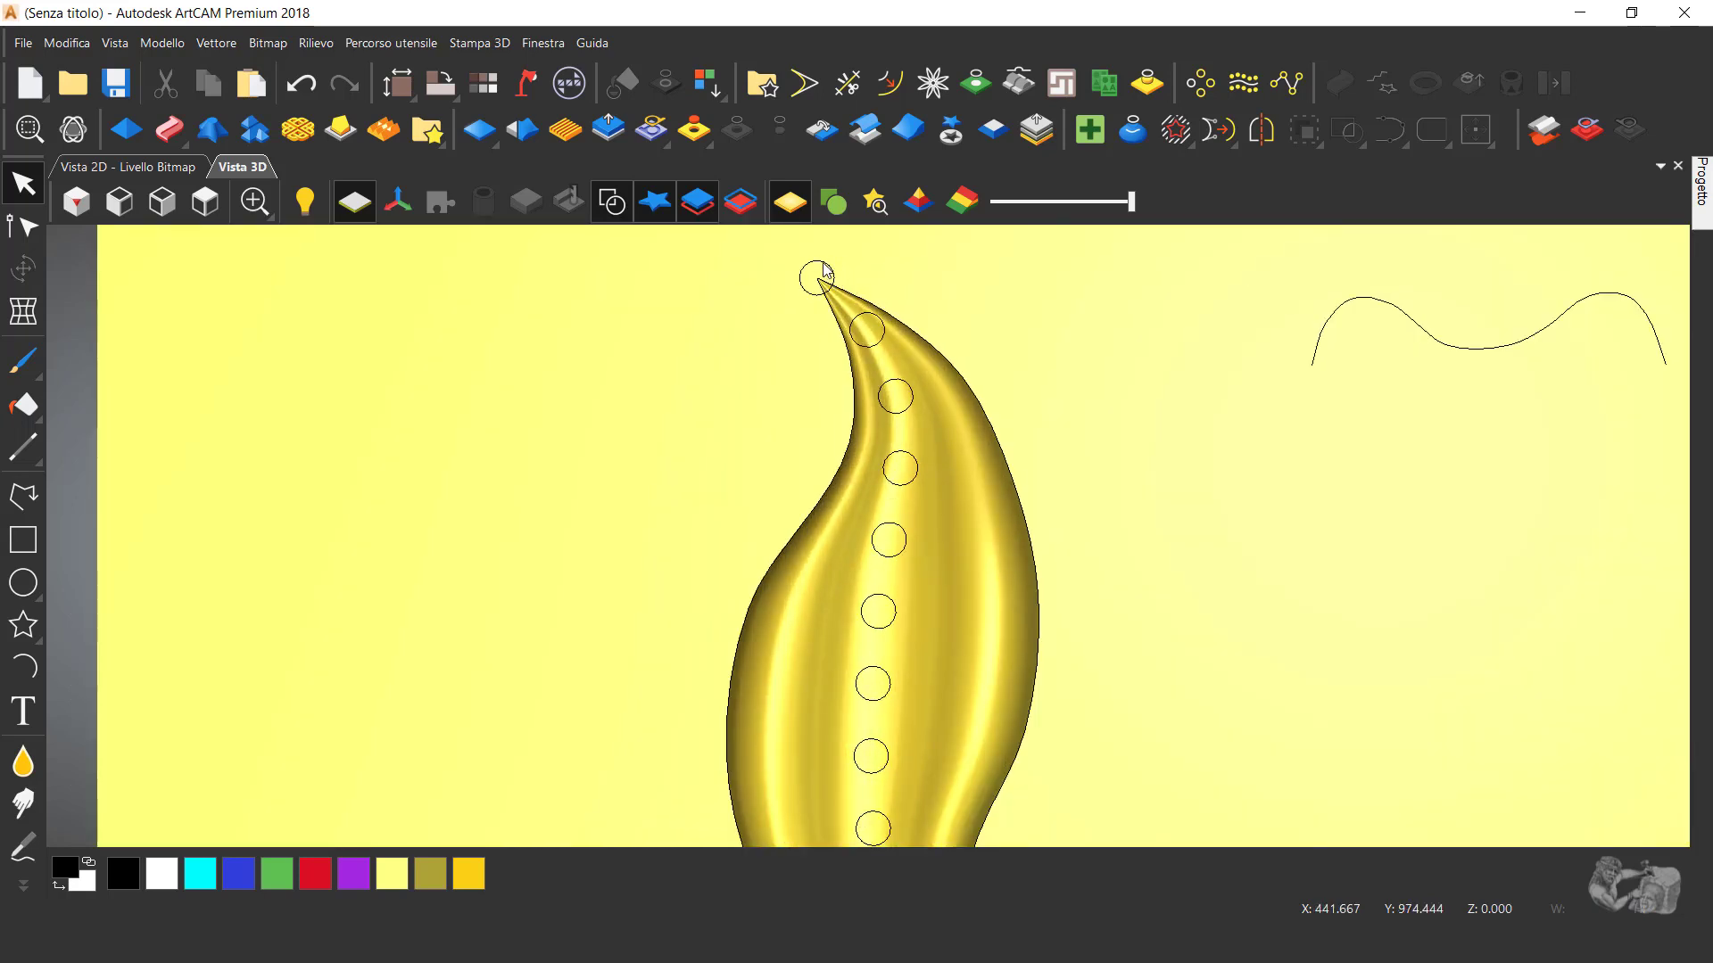
pyautogui.click(823, 270)
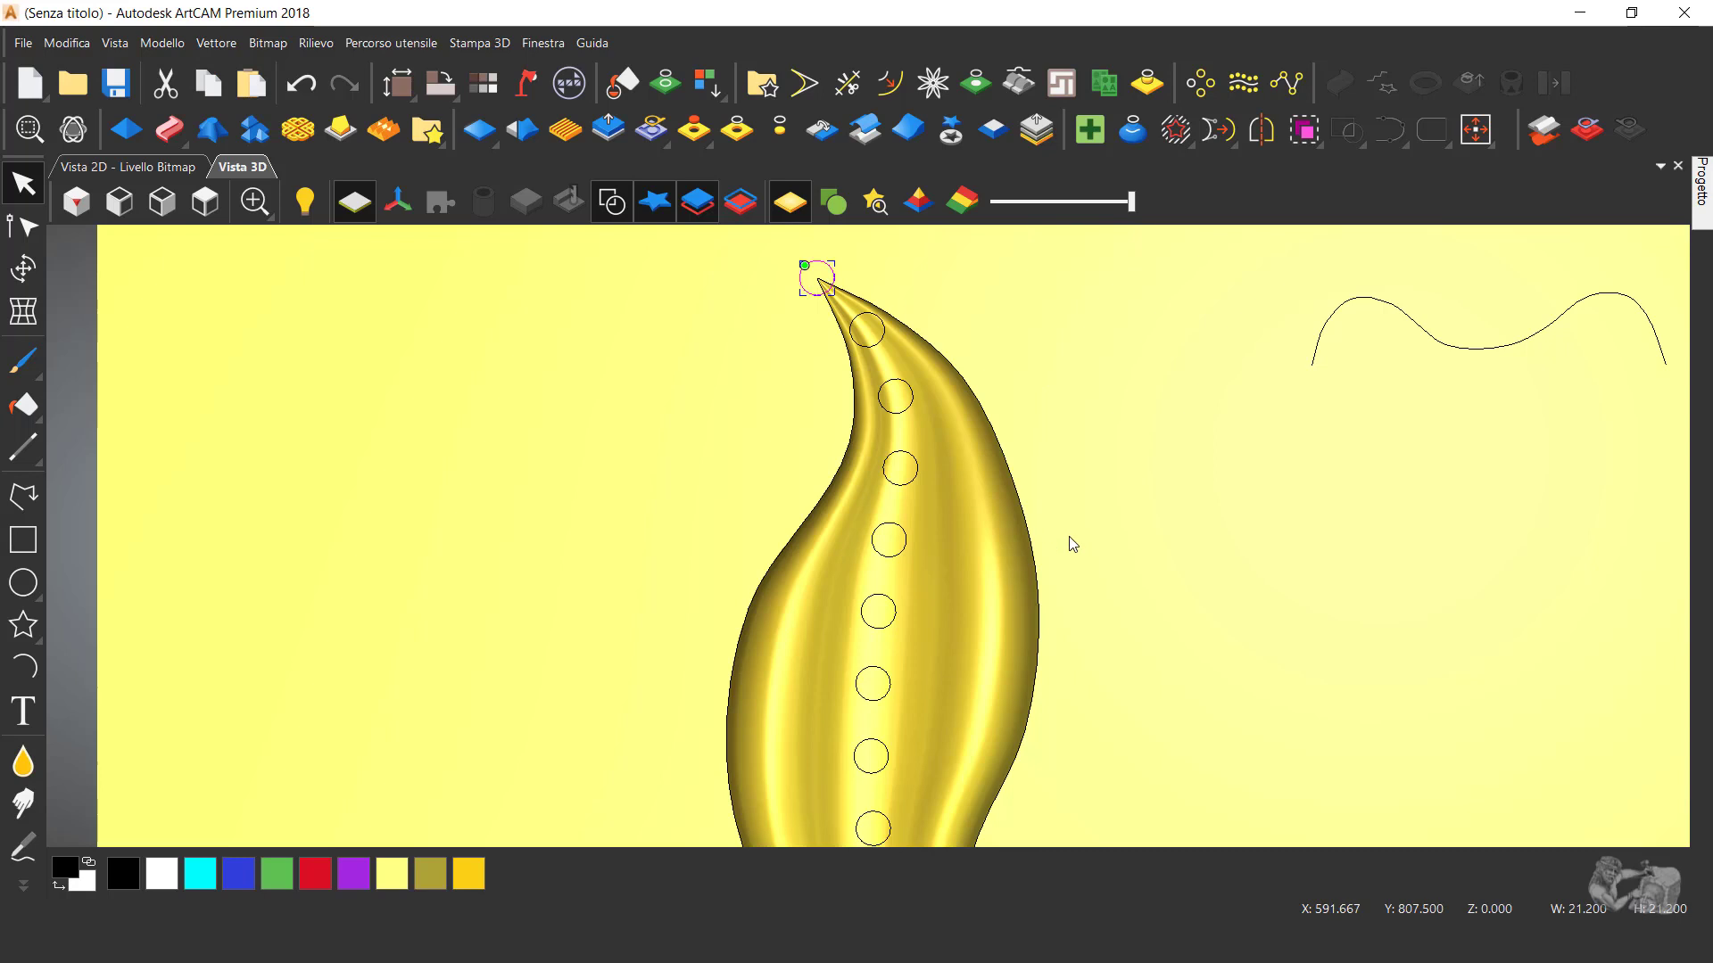
pyautogui.press('Delete')
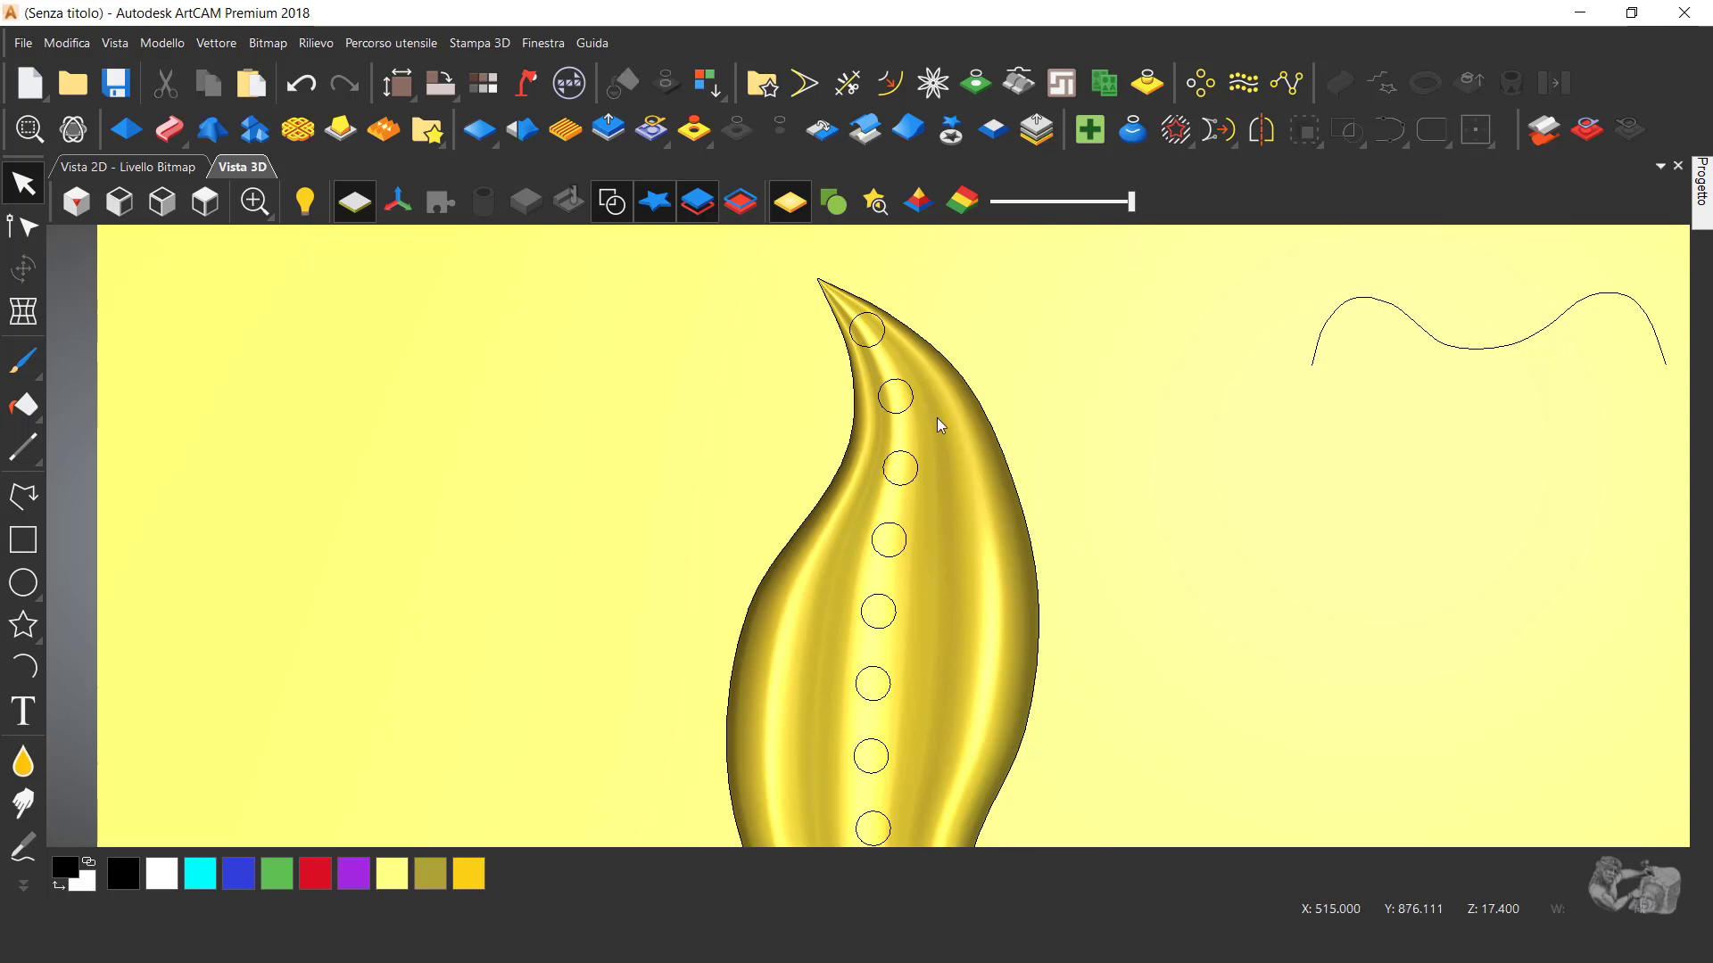
# - Move the two uppermost circles slightly down along the leaf's groove, keeping them centred in it
pyautogui.click(878, 346)
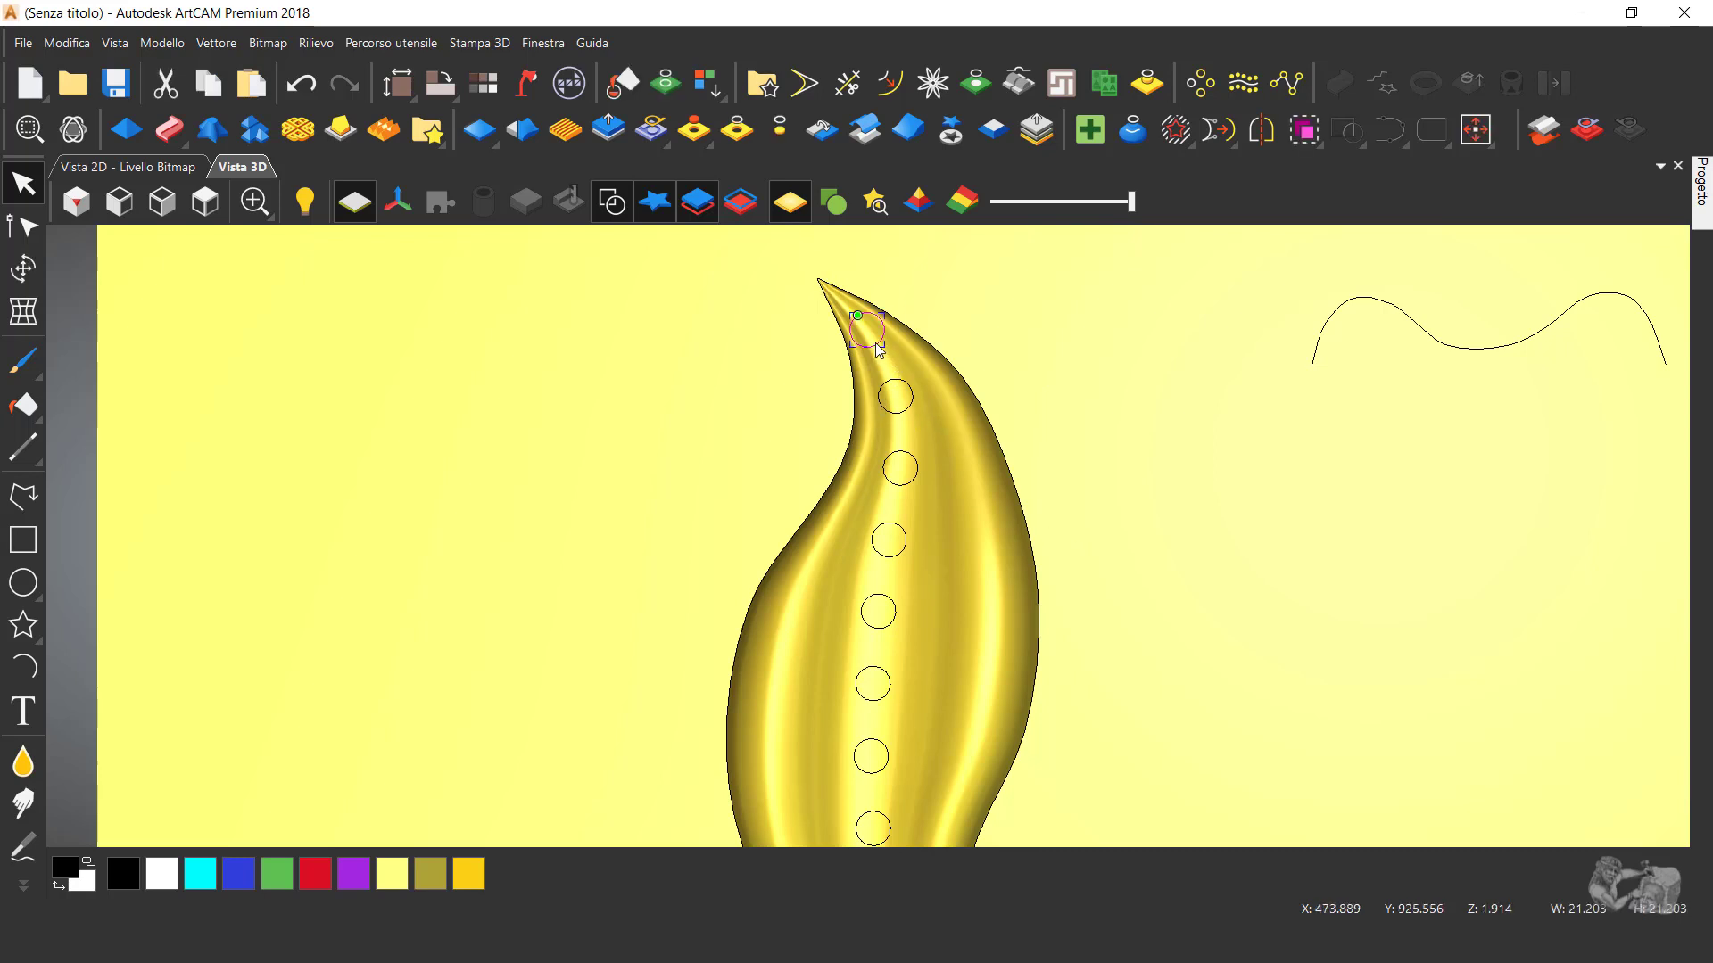
pyautogui.moveTo(860, 347); pyautogui.dragTo(874, 375)
pyautogui.press('Escape')
pyautogui.click(899, 416)
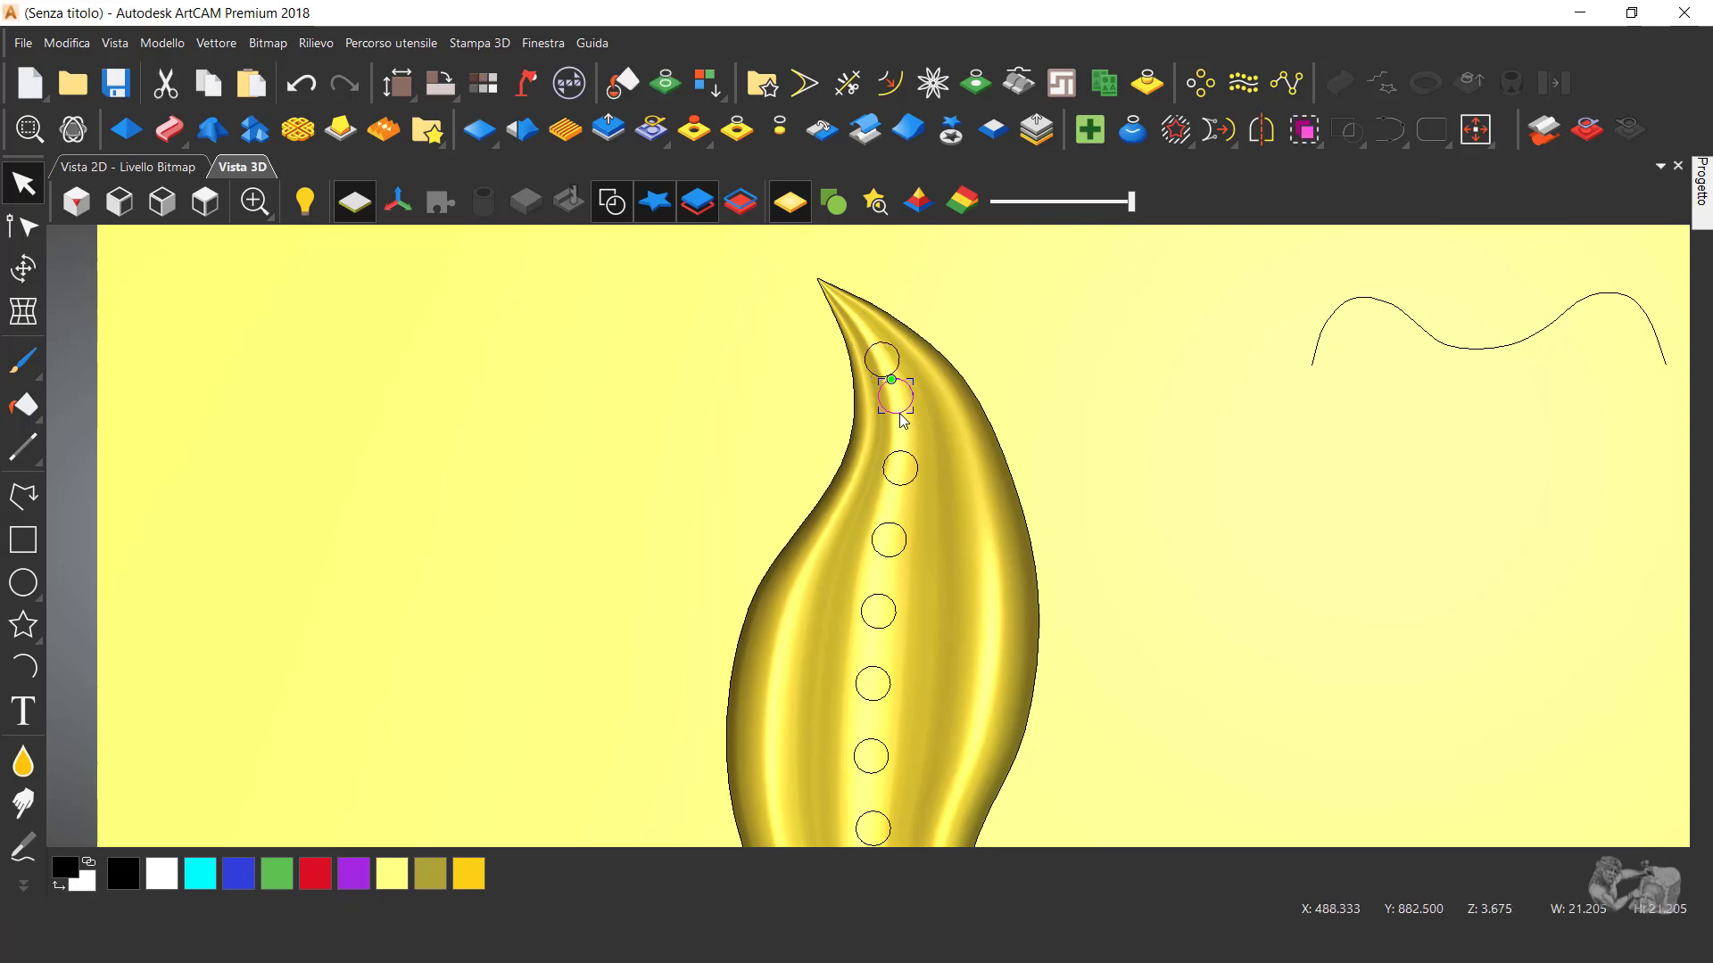
pyautogui.moveTo(887, 413); pyautogui.dragTo(886, 429)
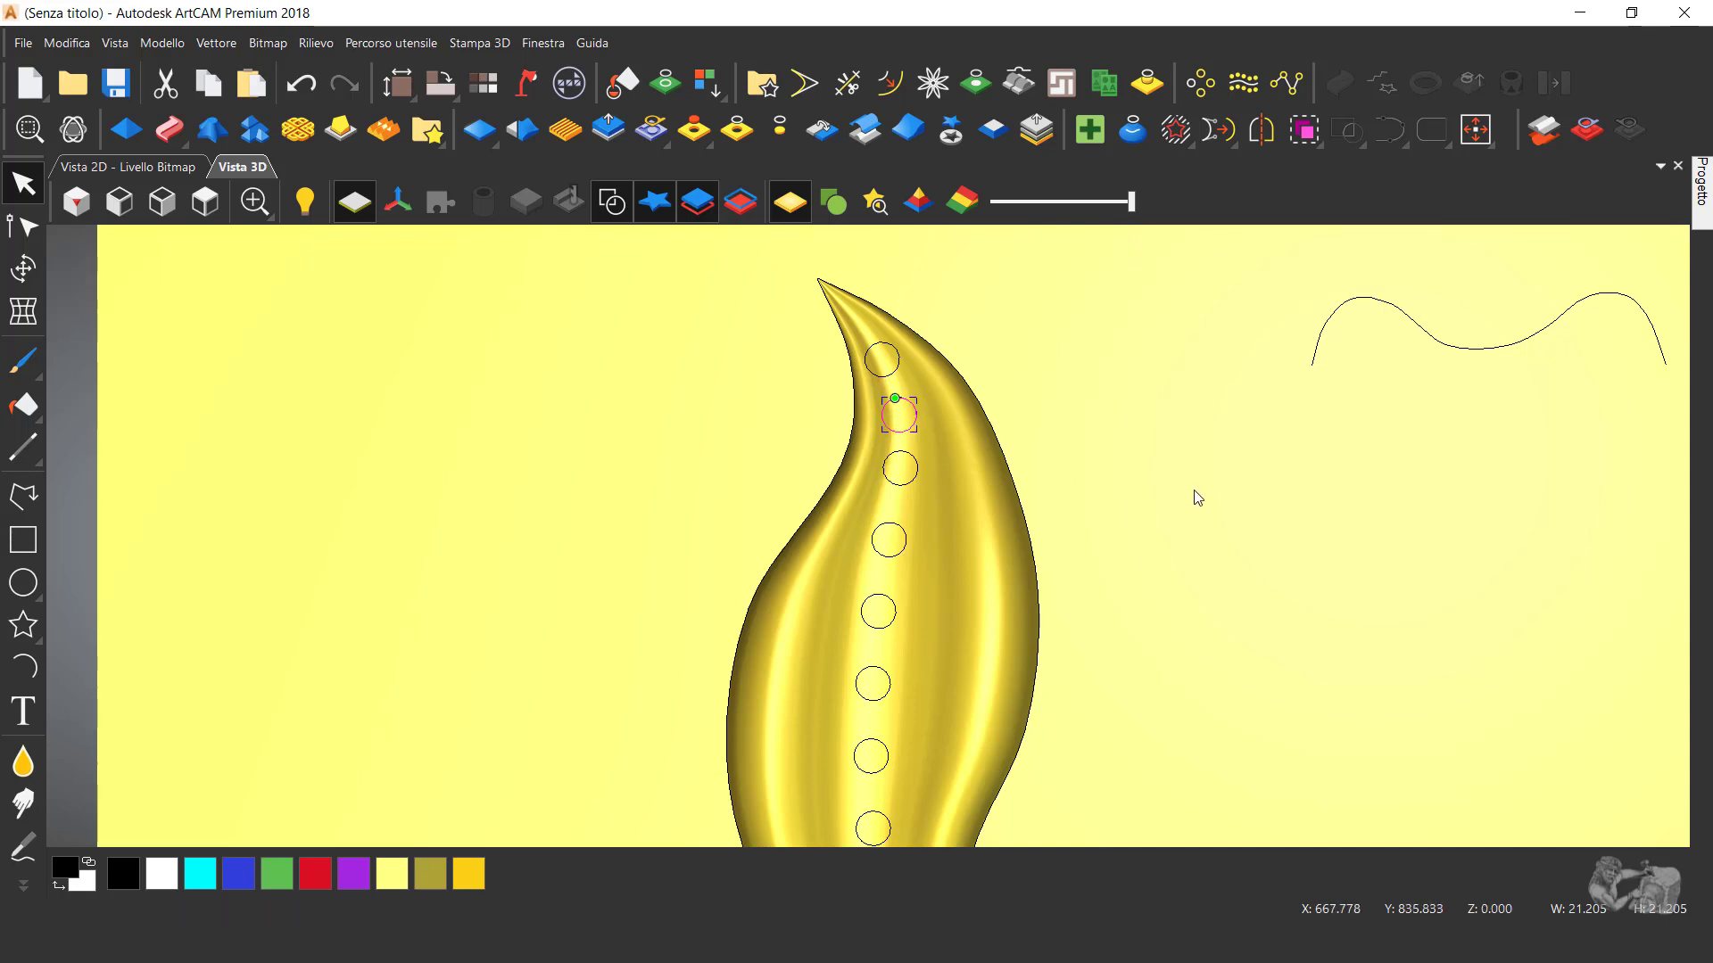
pyautogui.click(1197, 497)
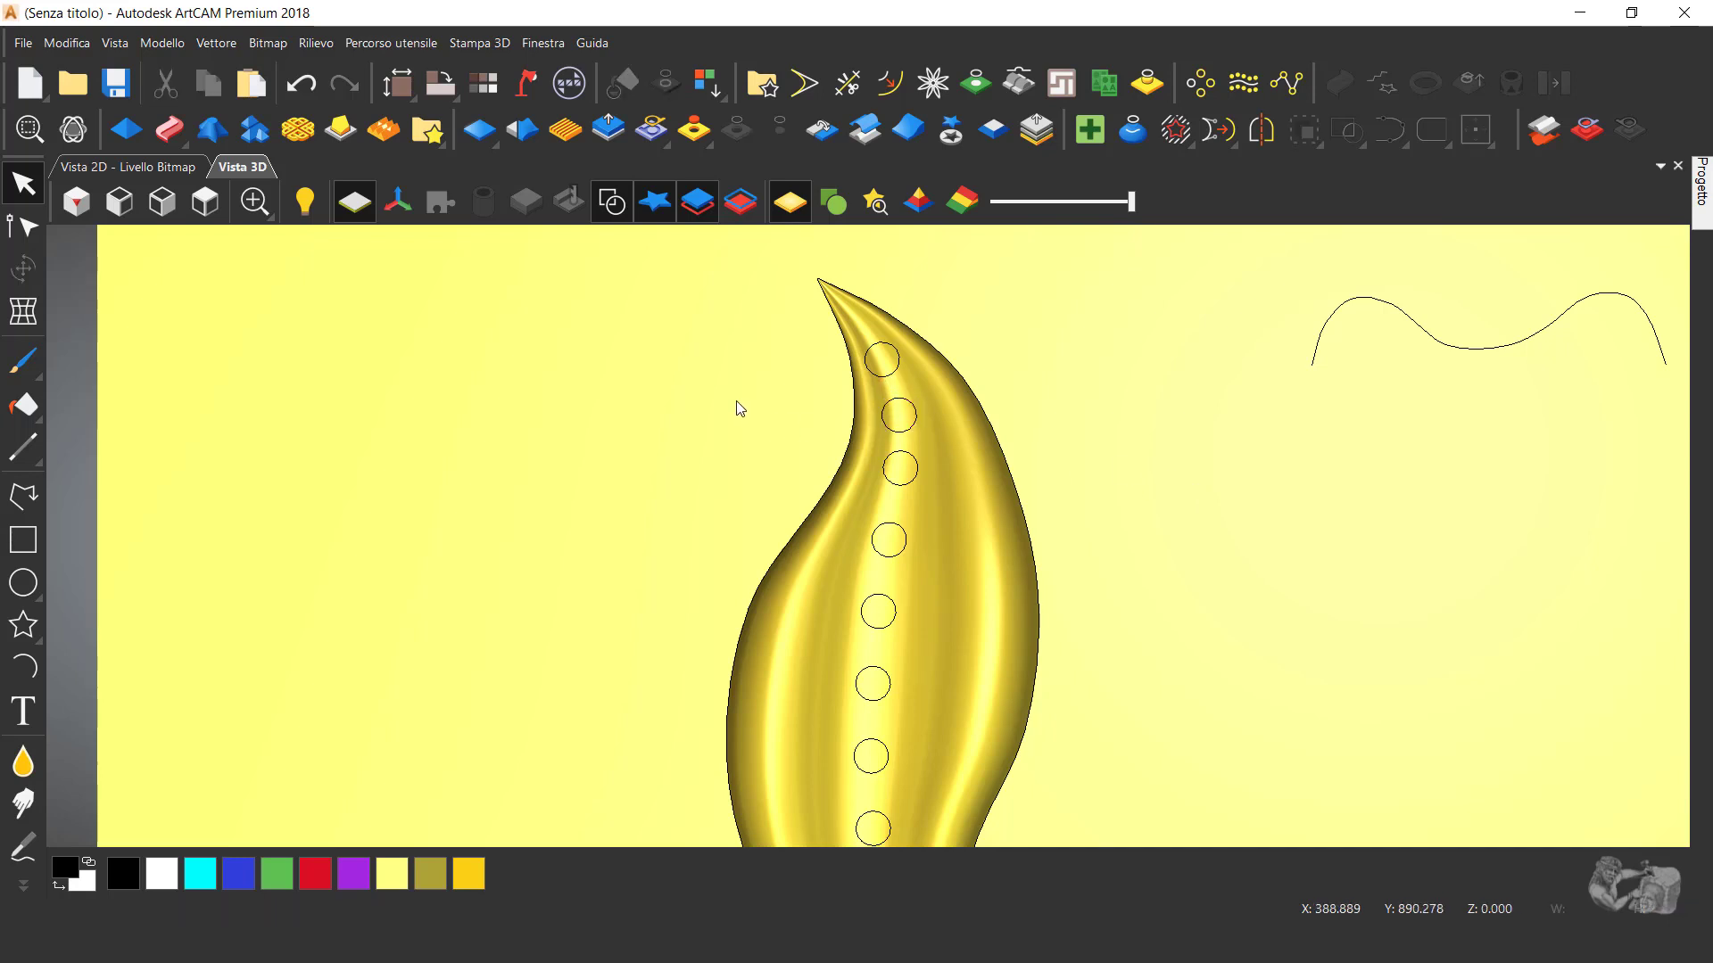
# - Select all the circles along the leaf's central groove together, from the upper tip to the base
pyautogui.scroll(-1, 730, 405)
pyautogui.scroll(-1, 729, 404)
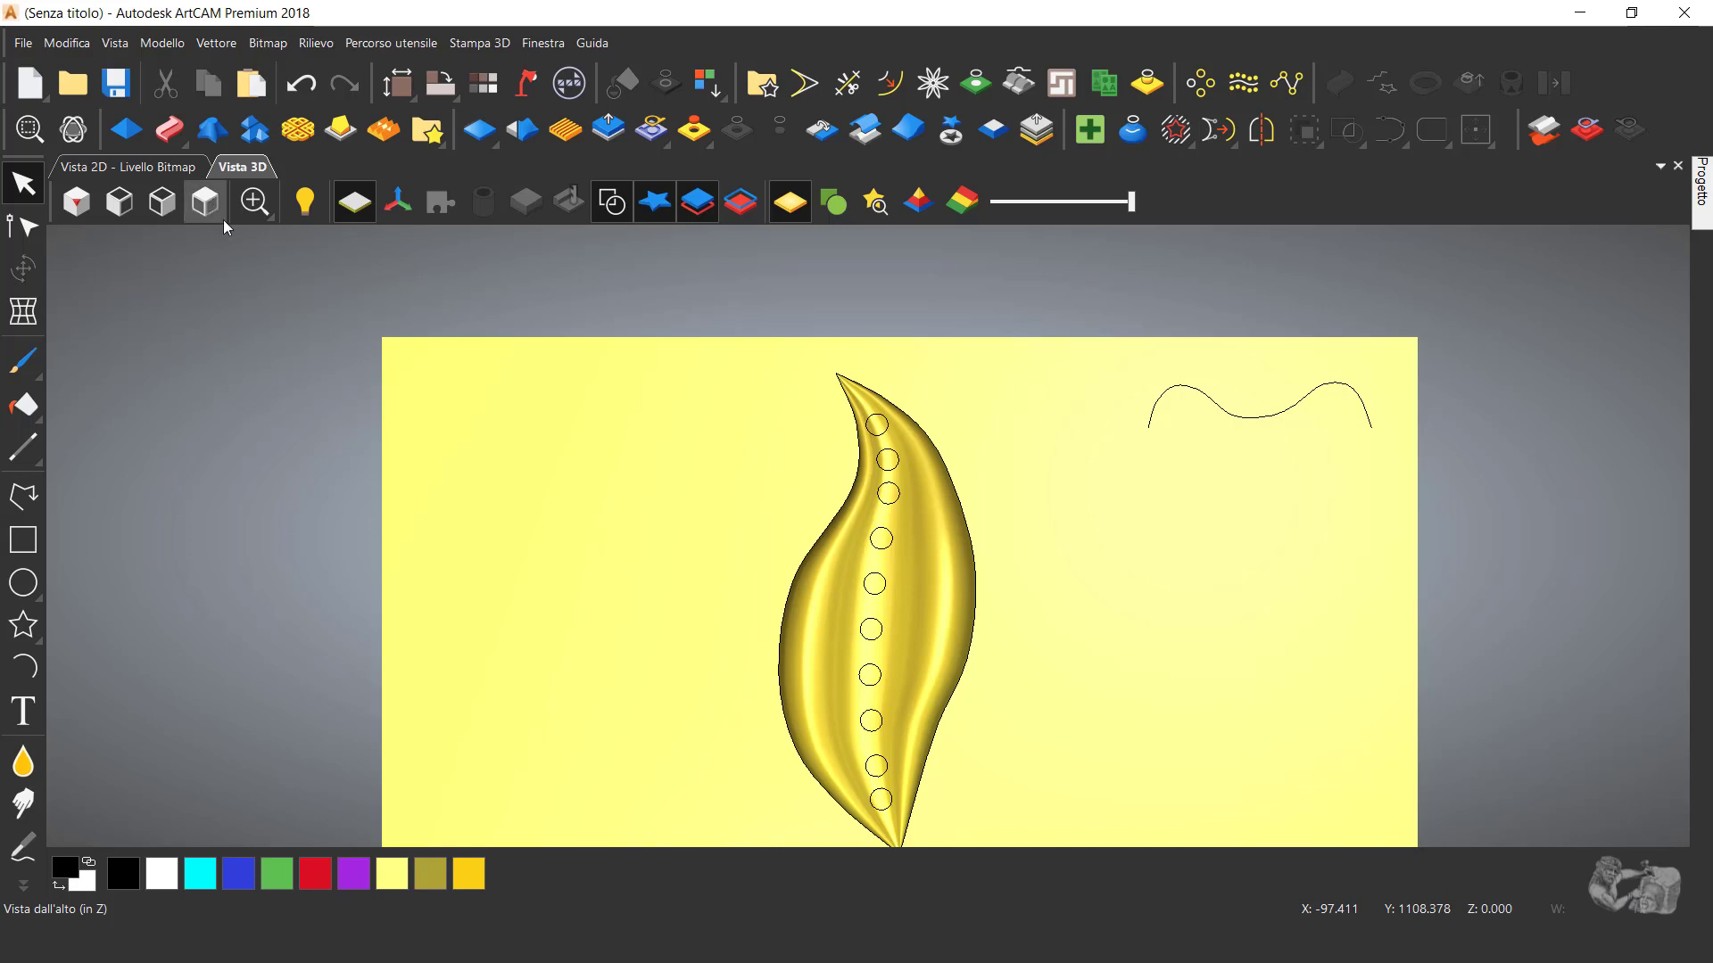
pyautogui.click(205, 201)
pyautogui.scroll(3, 900, 314)
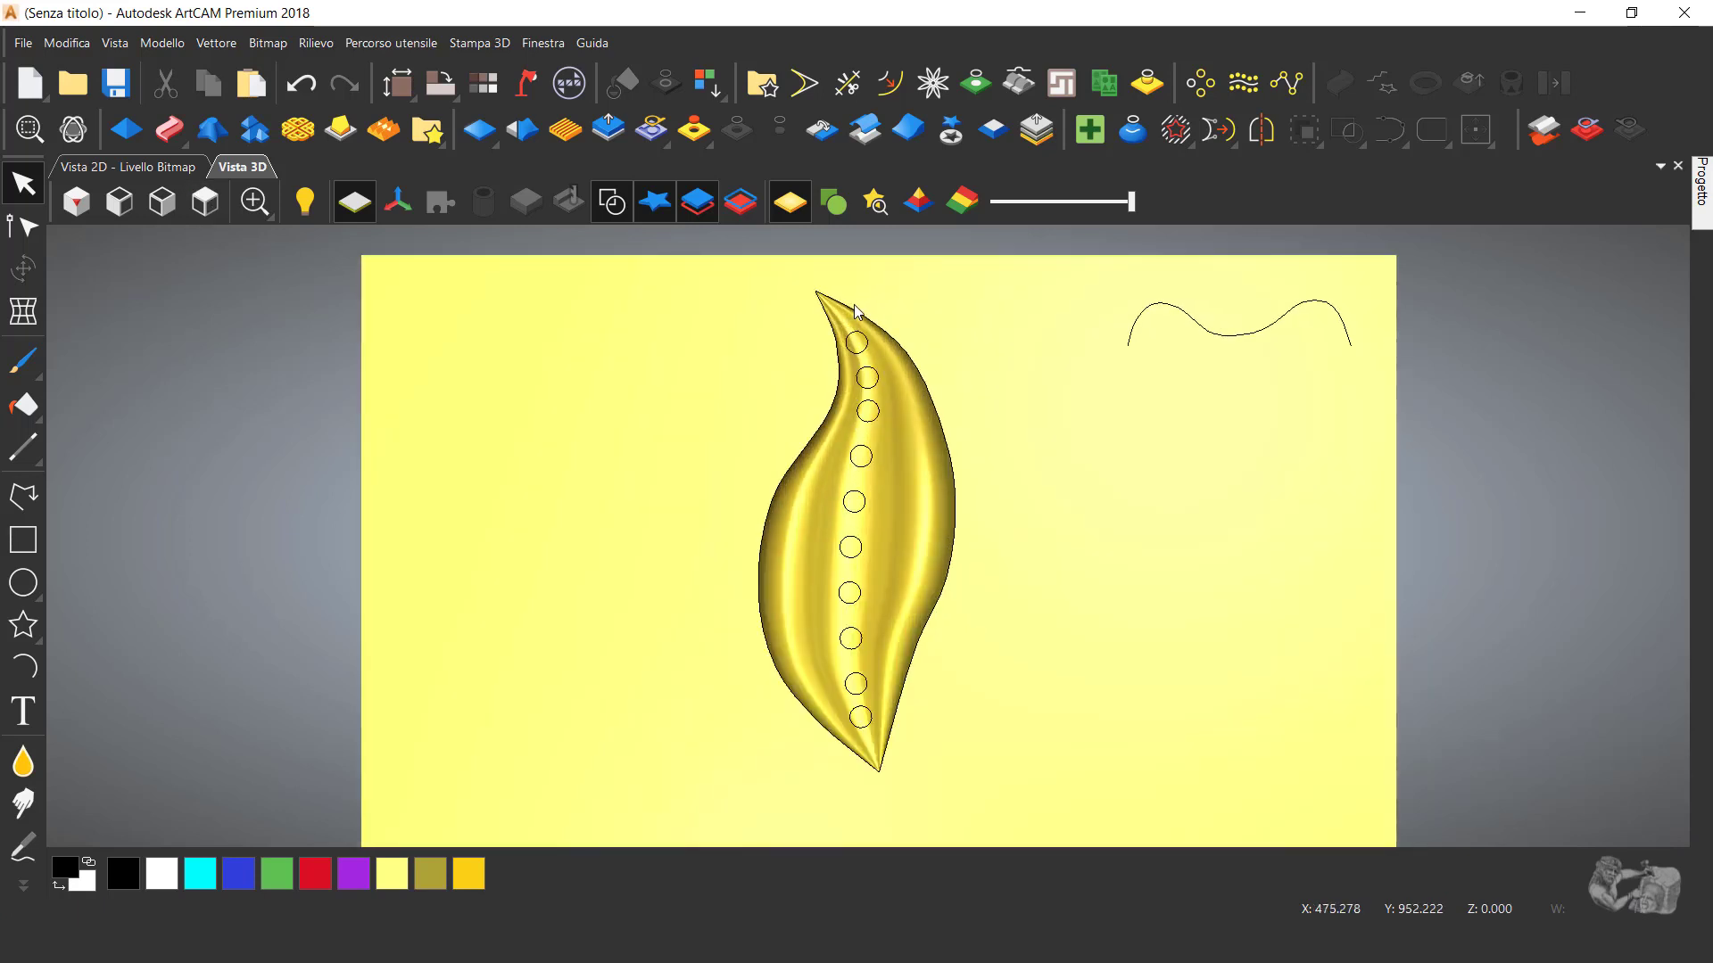
pyautogui.click(865, 348)
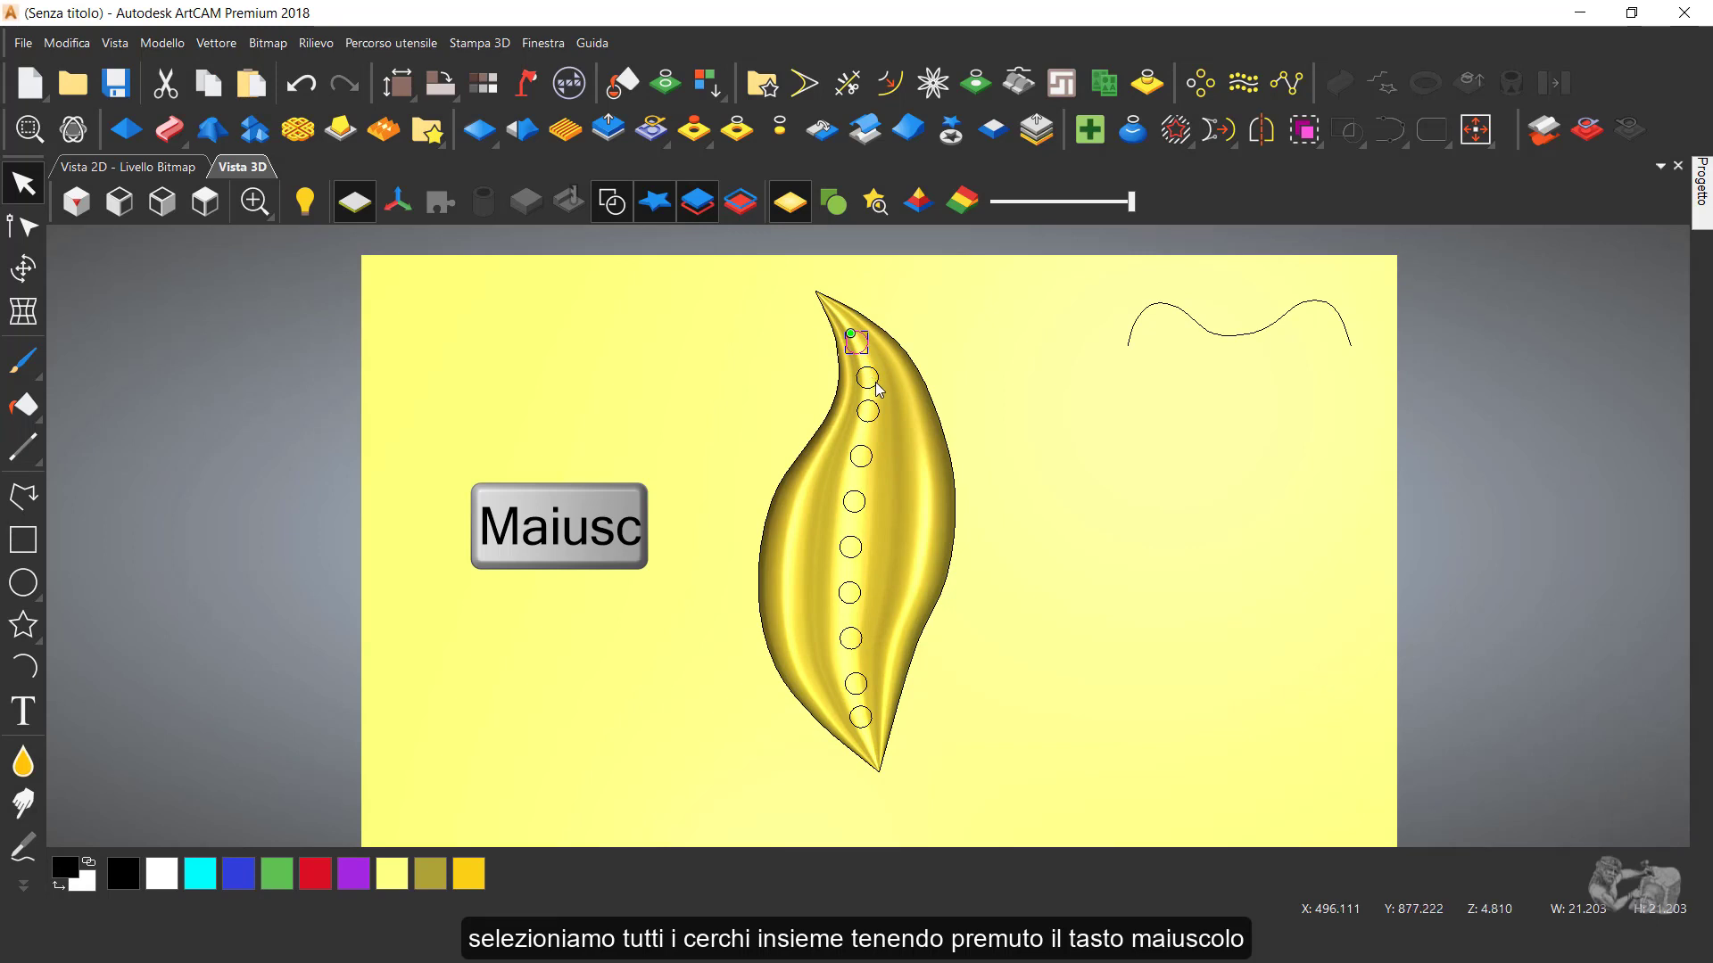
pyautogui.keyDown('shift'); pyautogui.click(872, 382); pyautogui.keyUp('shift')
pyautogui.keyDown('shift'); pyautogui.click(872, 414); pyautogui.keyUp('shift')
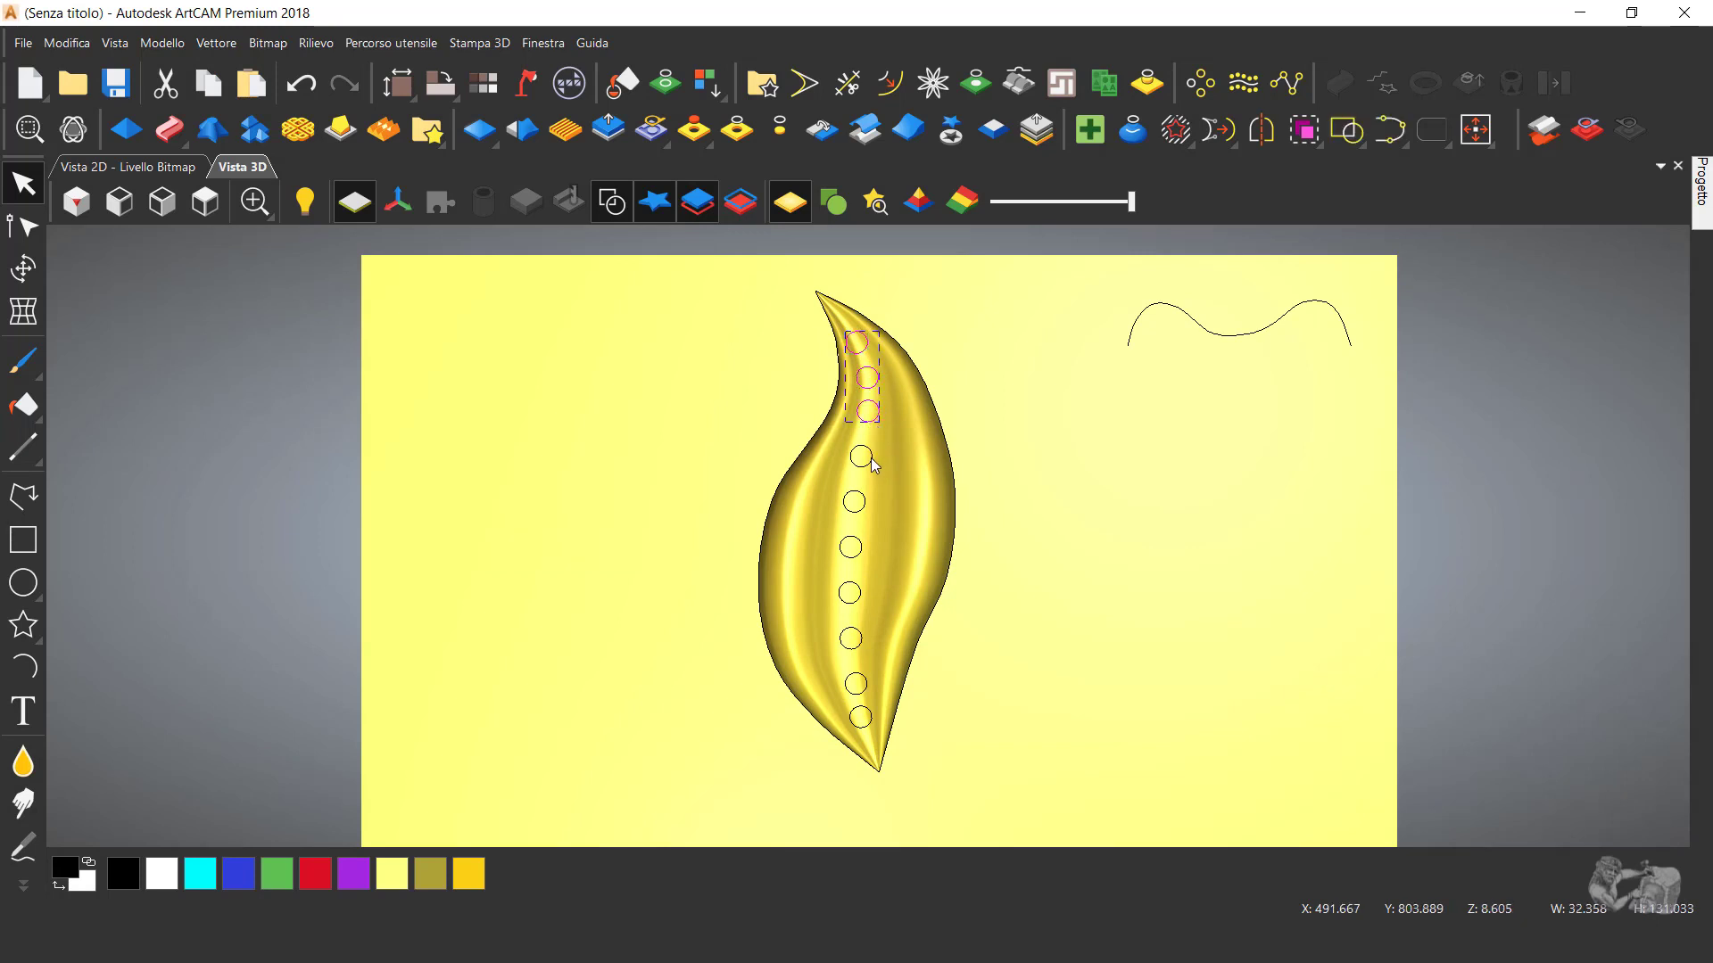
pyautogui.keyDown('shift'); pyautogui.click(871, 461); pyautogui.keyUp('shift')
pyautogui.moveTo(883, 528); pyautogui.dragTo(836, 669)
pyautogui.keyDown('shift'); pyautogui.click(859, 682); pyautogui.keyUp('shift')
pyautogui.keyDown('shift'); pyautogui.click(862, 717); pyautogui.keyUp('shift')
# - Open the shape editor for the selected circles, hide the vectors, and set a round profile (Rotondo) with a 90-degree angle
pyautogui.press('F12')
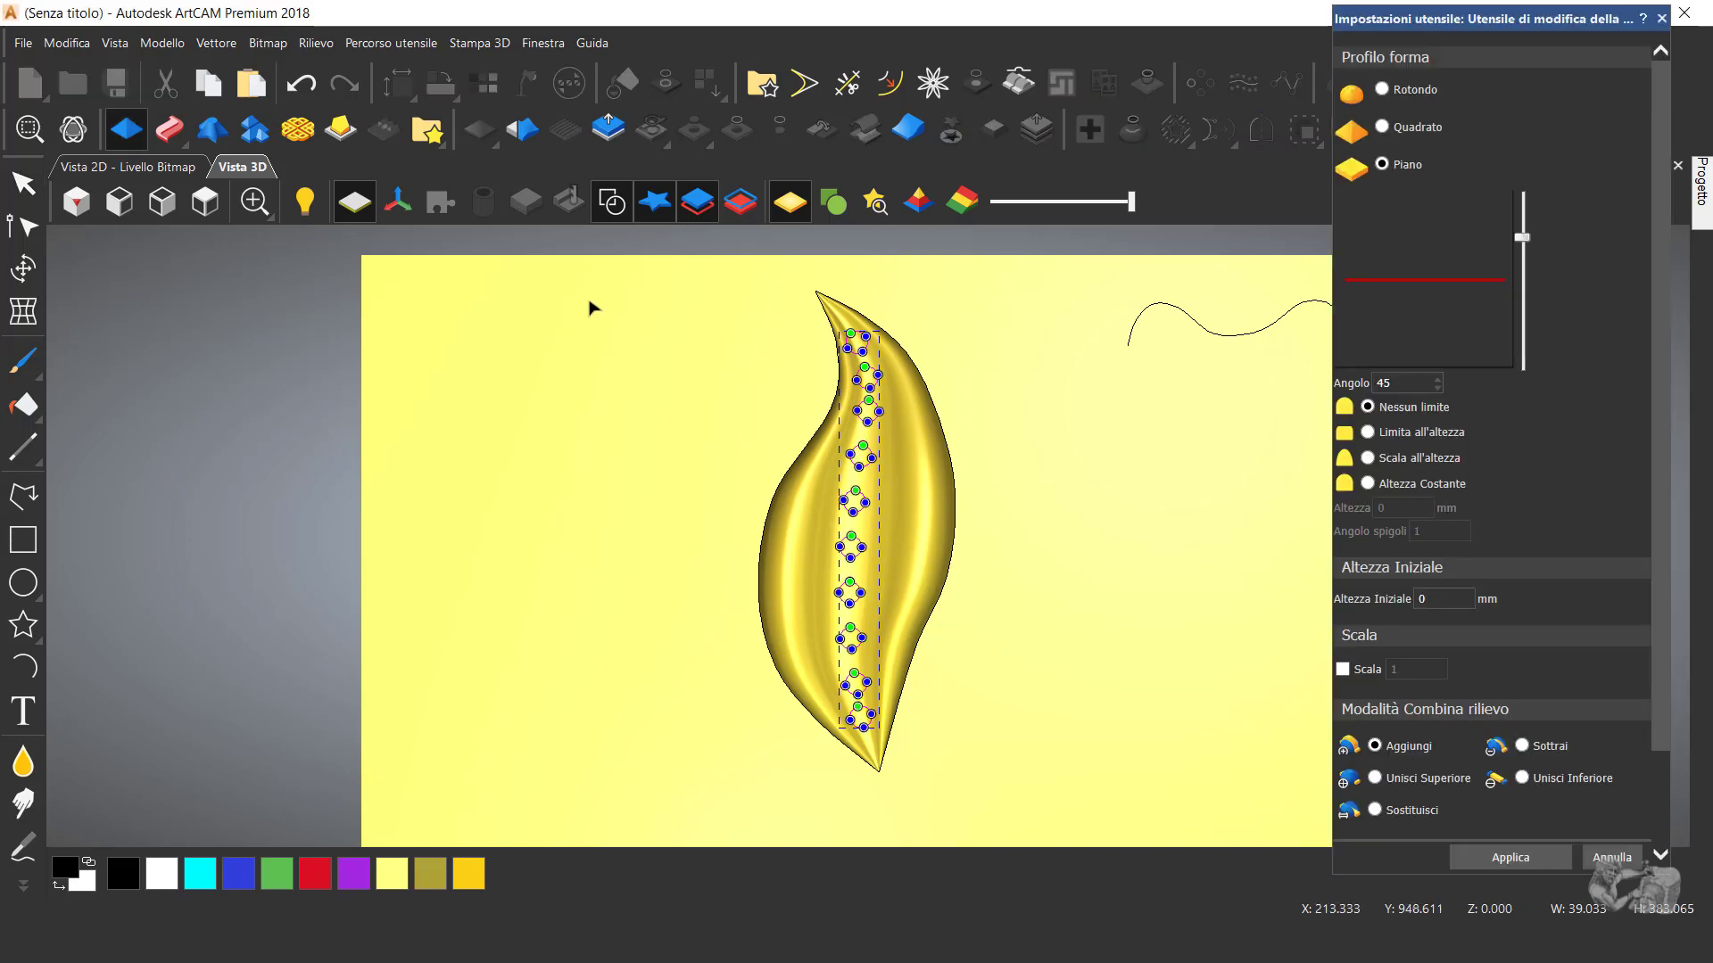
pyautogui.click(613, 203)
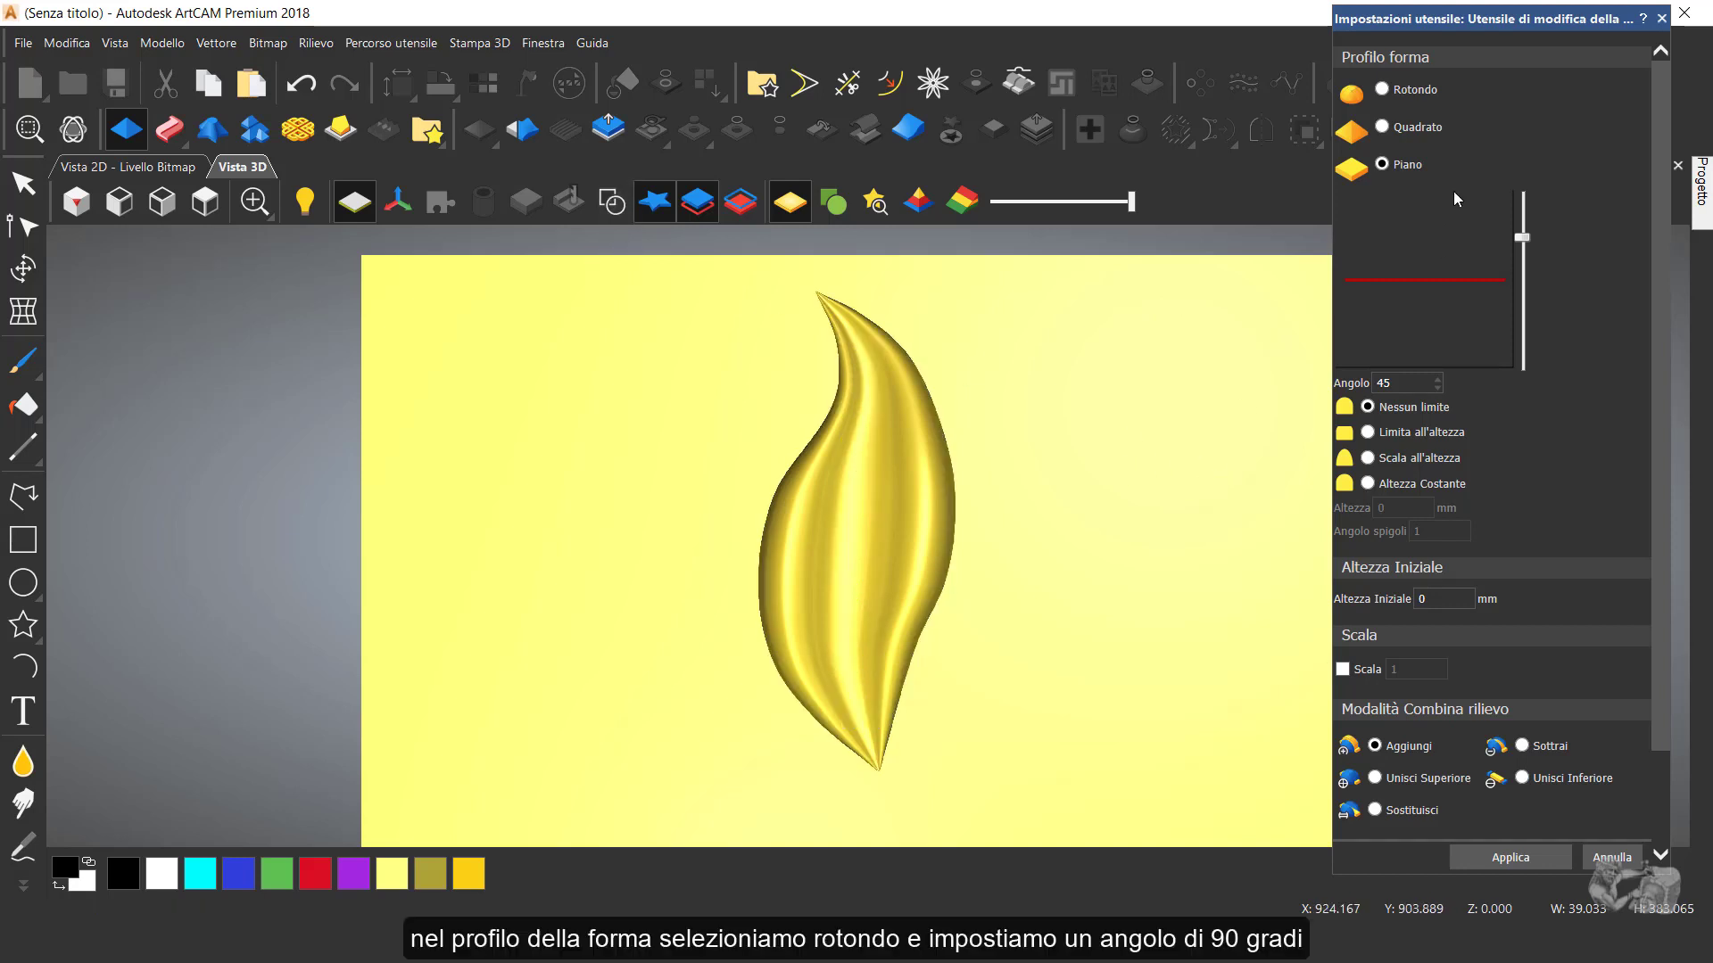
pyautogui.click(1383, 90)
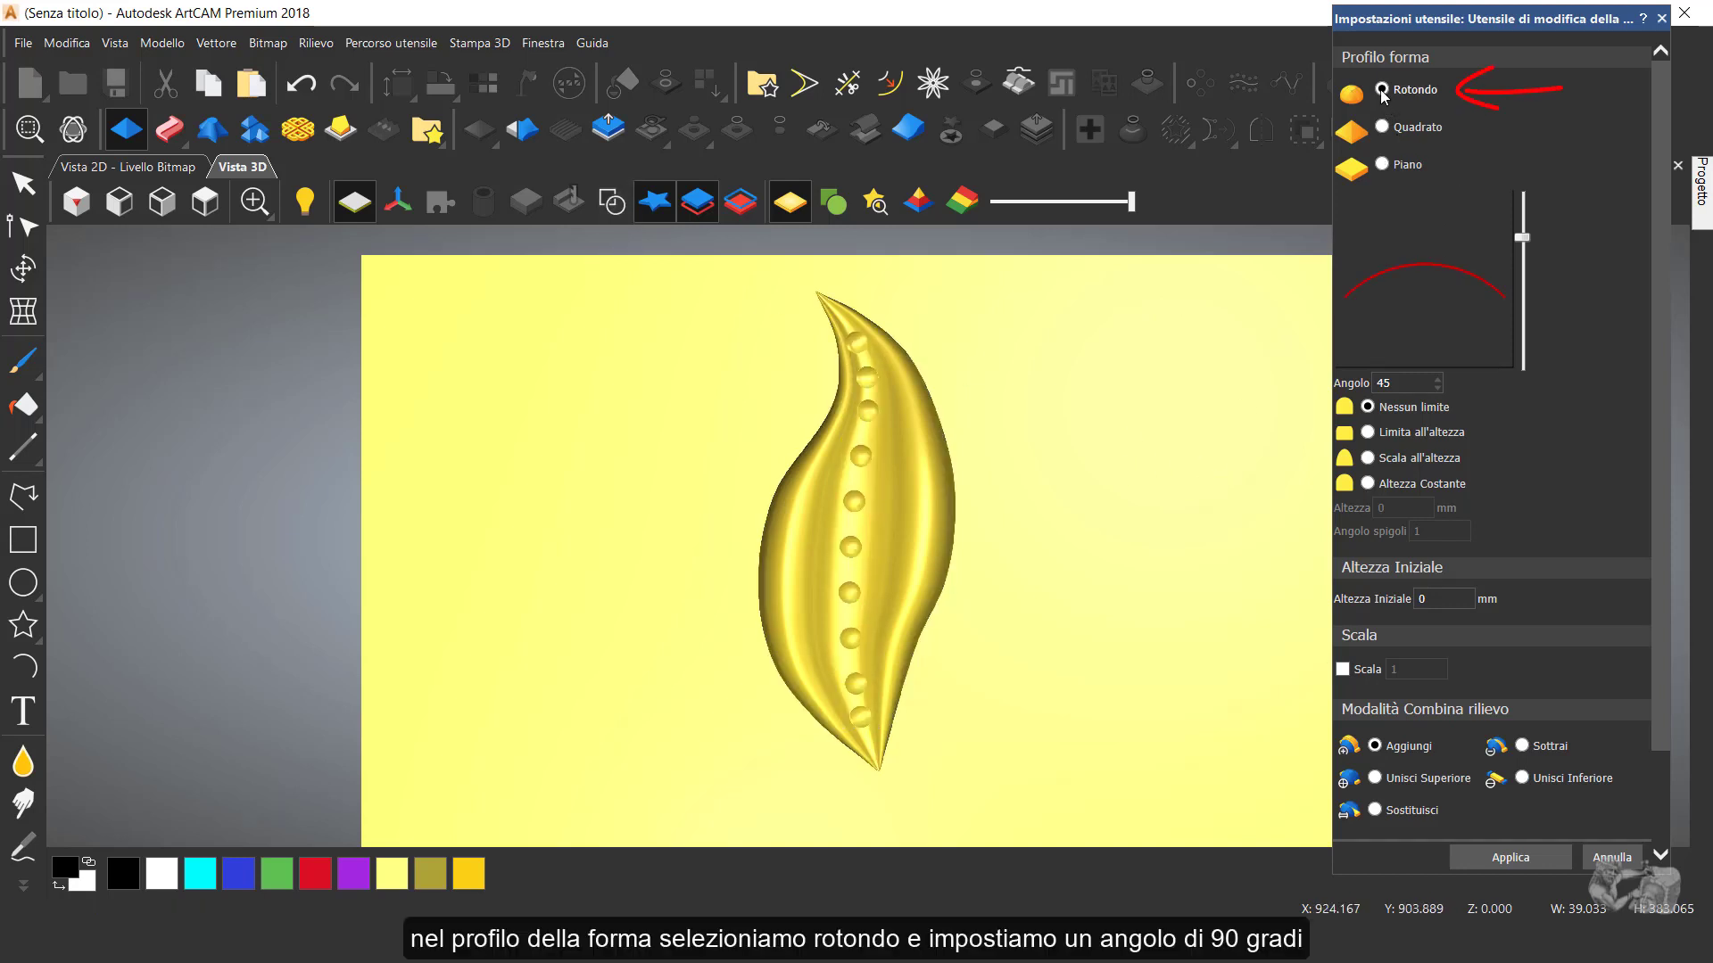
pyautogui.scroll(1, 888, 507)
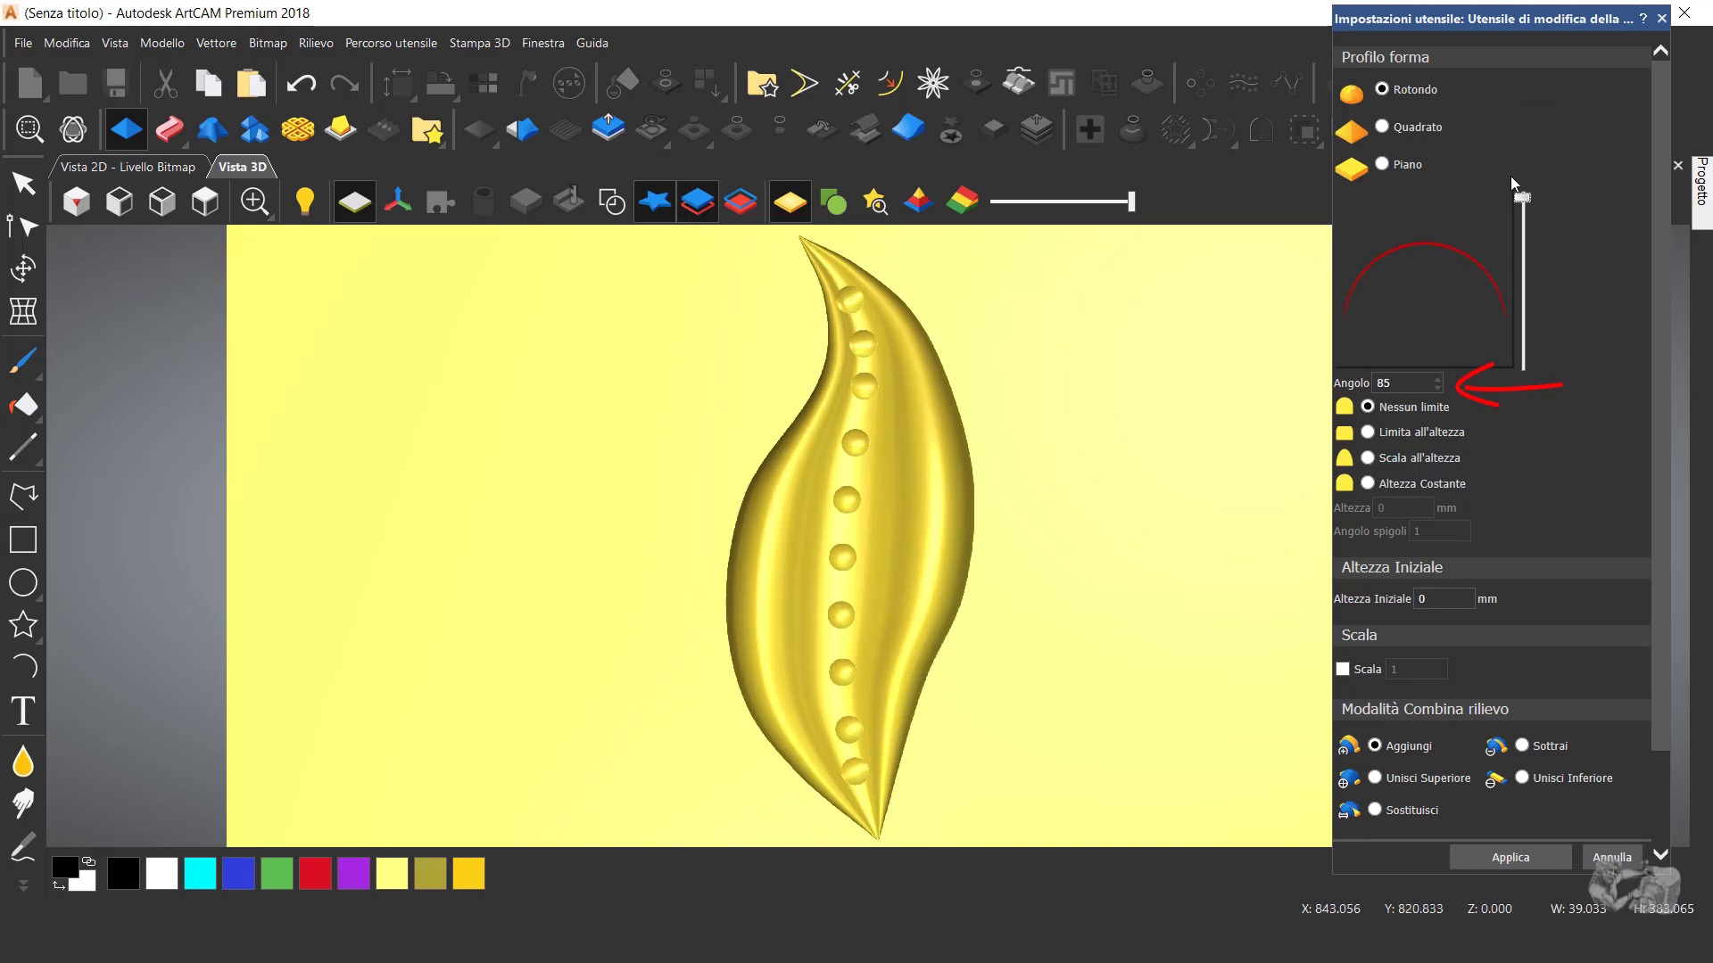
pyautogui.moveTo(1511, 177); pyautogui.dragTo(1516, 170)
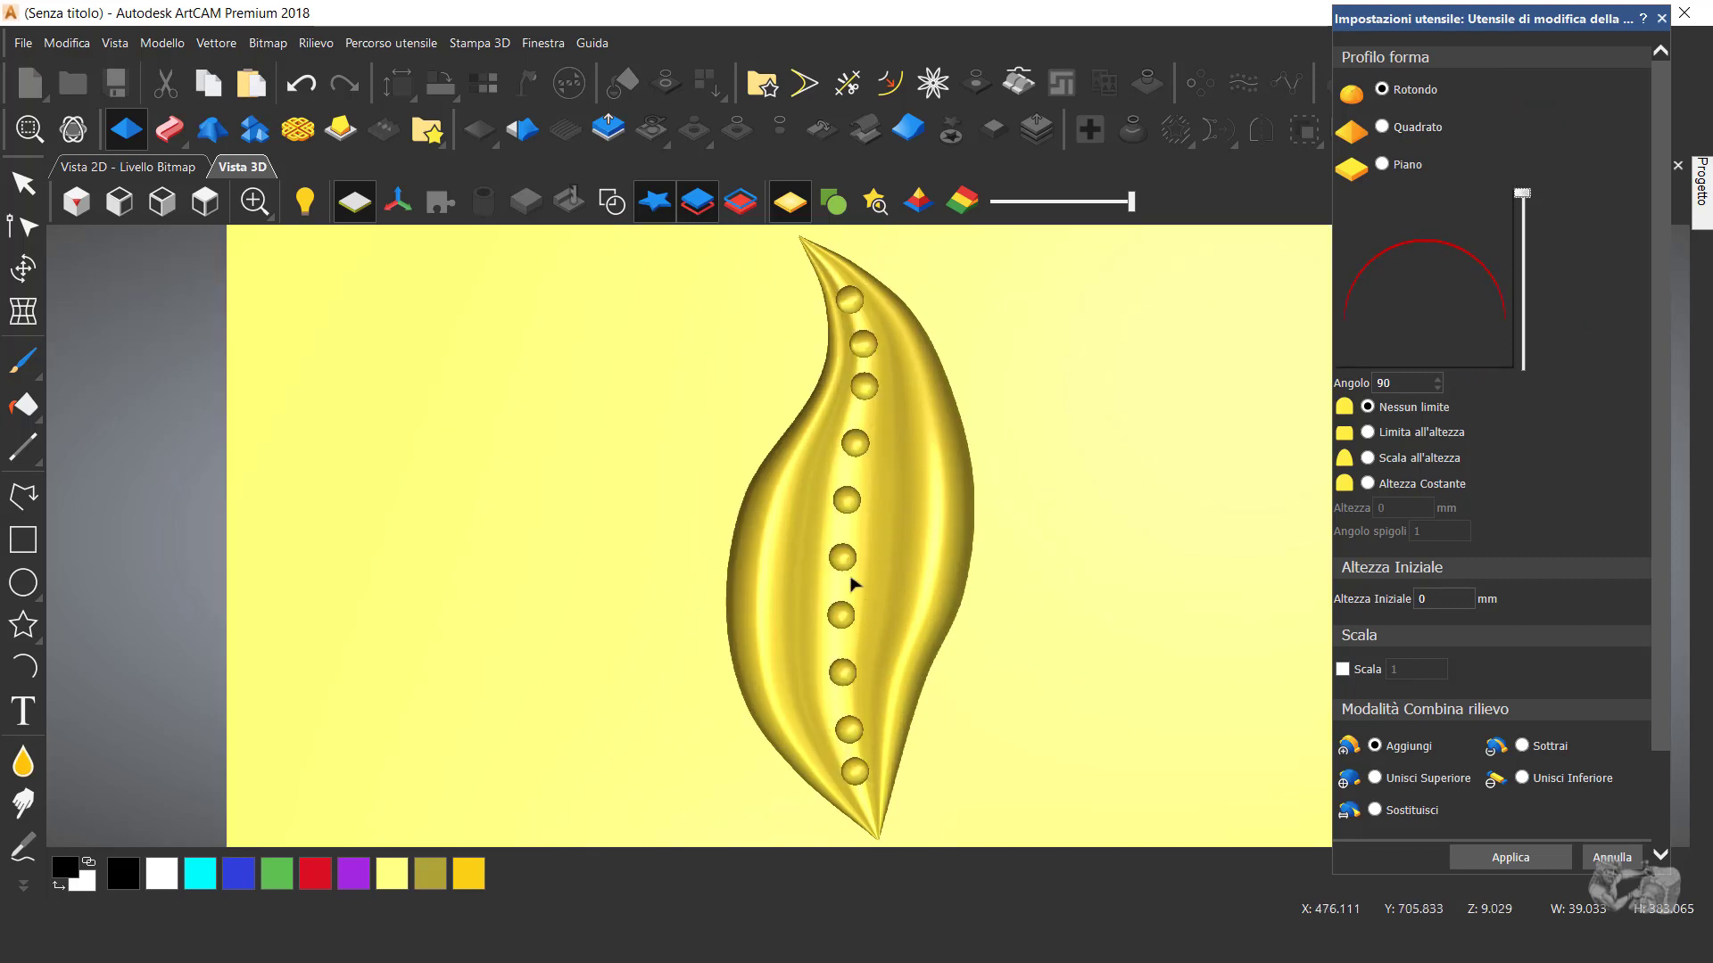
# - Examine the previewed round domes along the groove from the leaf's tip to its base at several viewing angles
pyautogui.scroll(1, 848, 298)
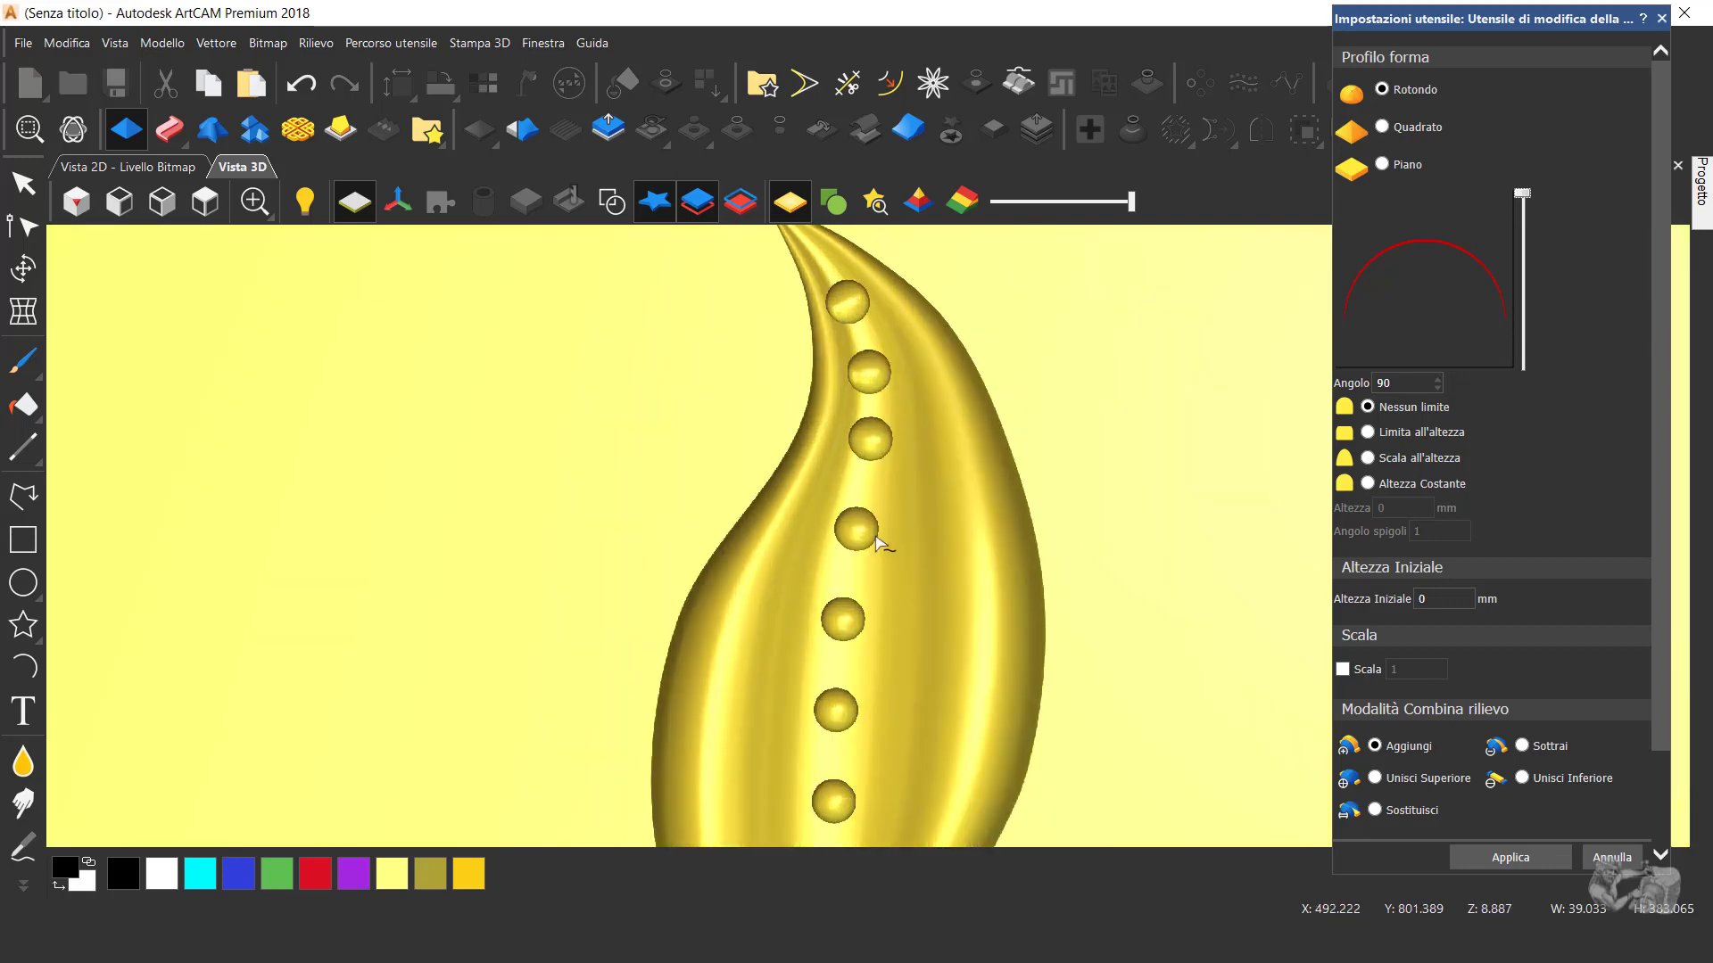
pyautogui.moveTo(879, 542); pyautogui.dragTo(906, 494, button='middle')
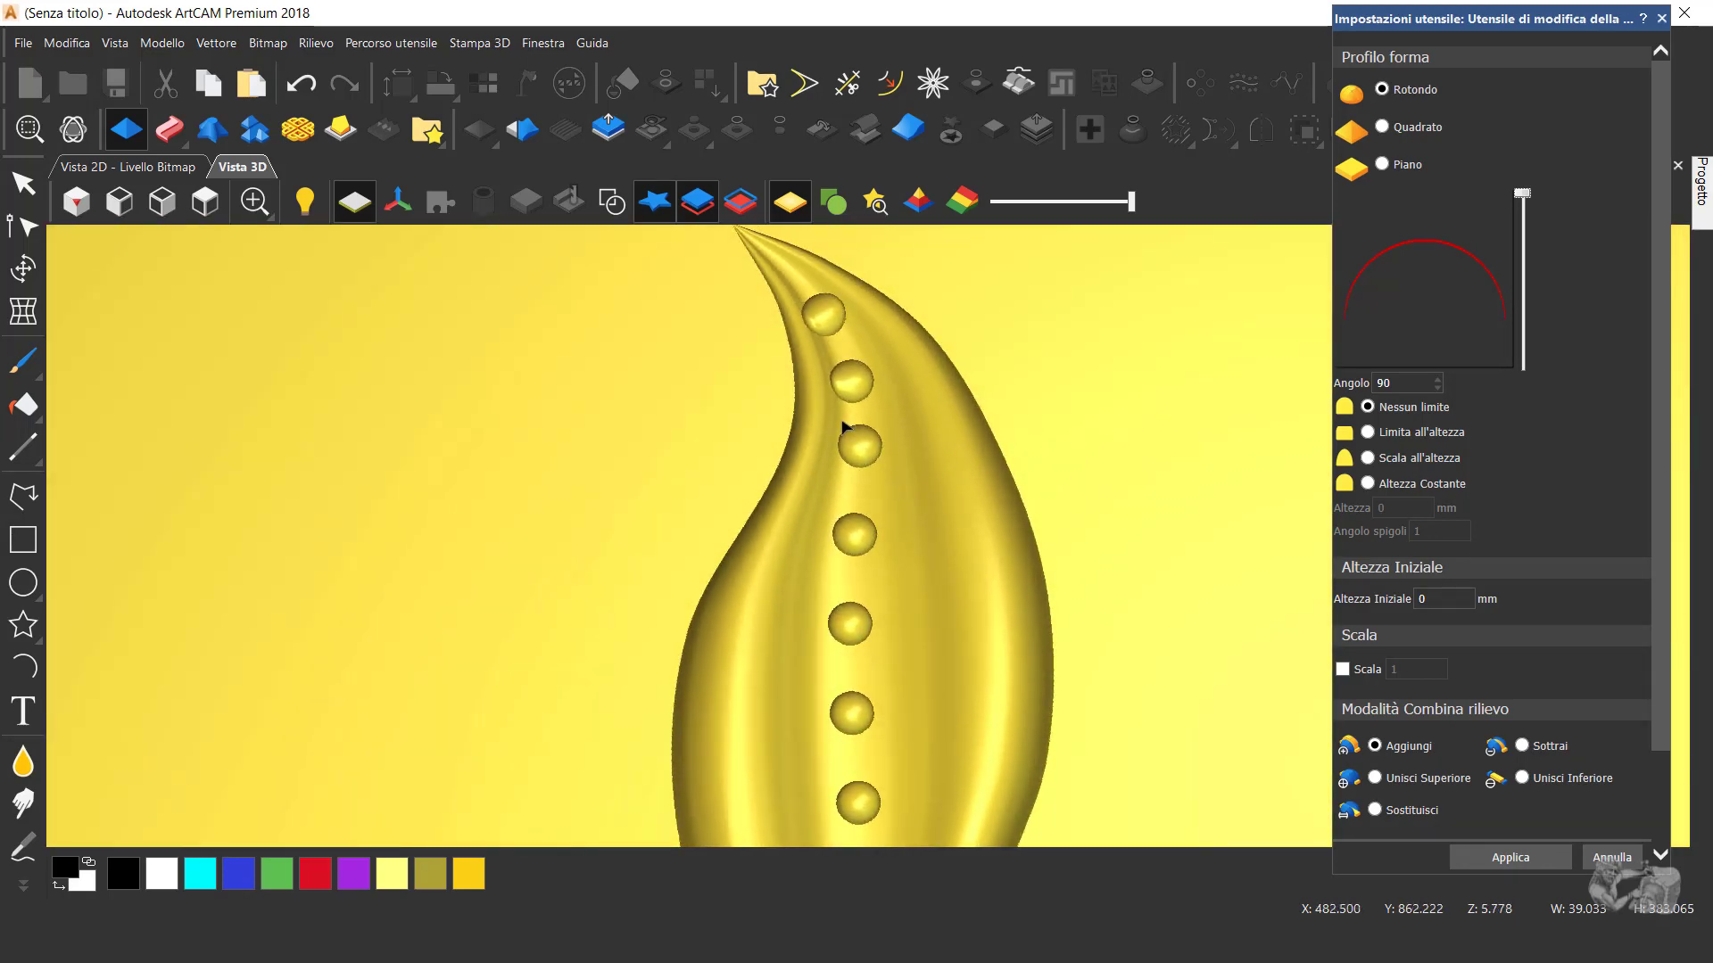
pyautogui.scroll(-5, 845, 426)
pyautogui.scroll(6, 901, 798)
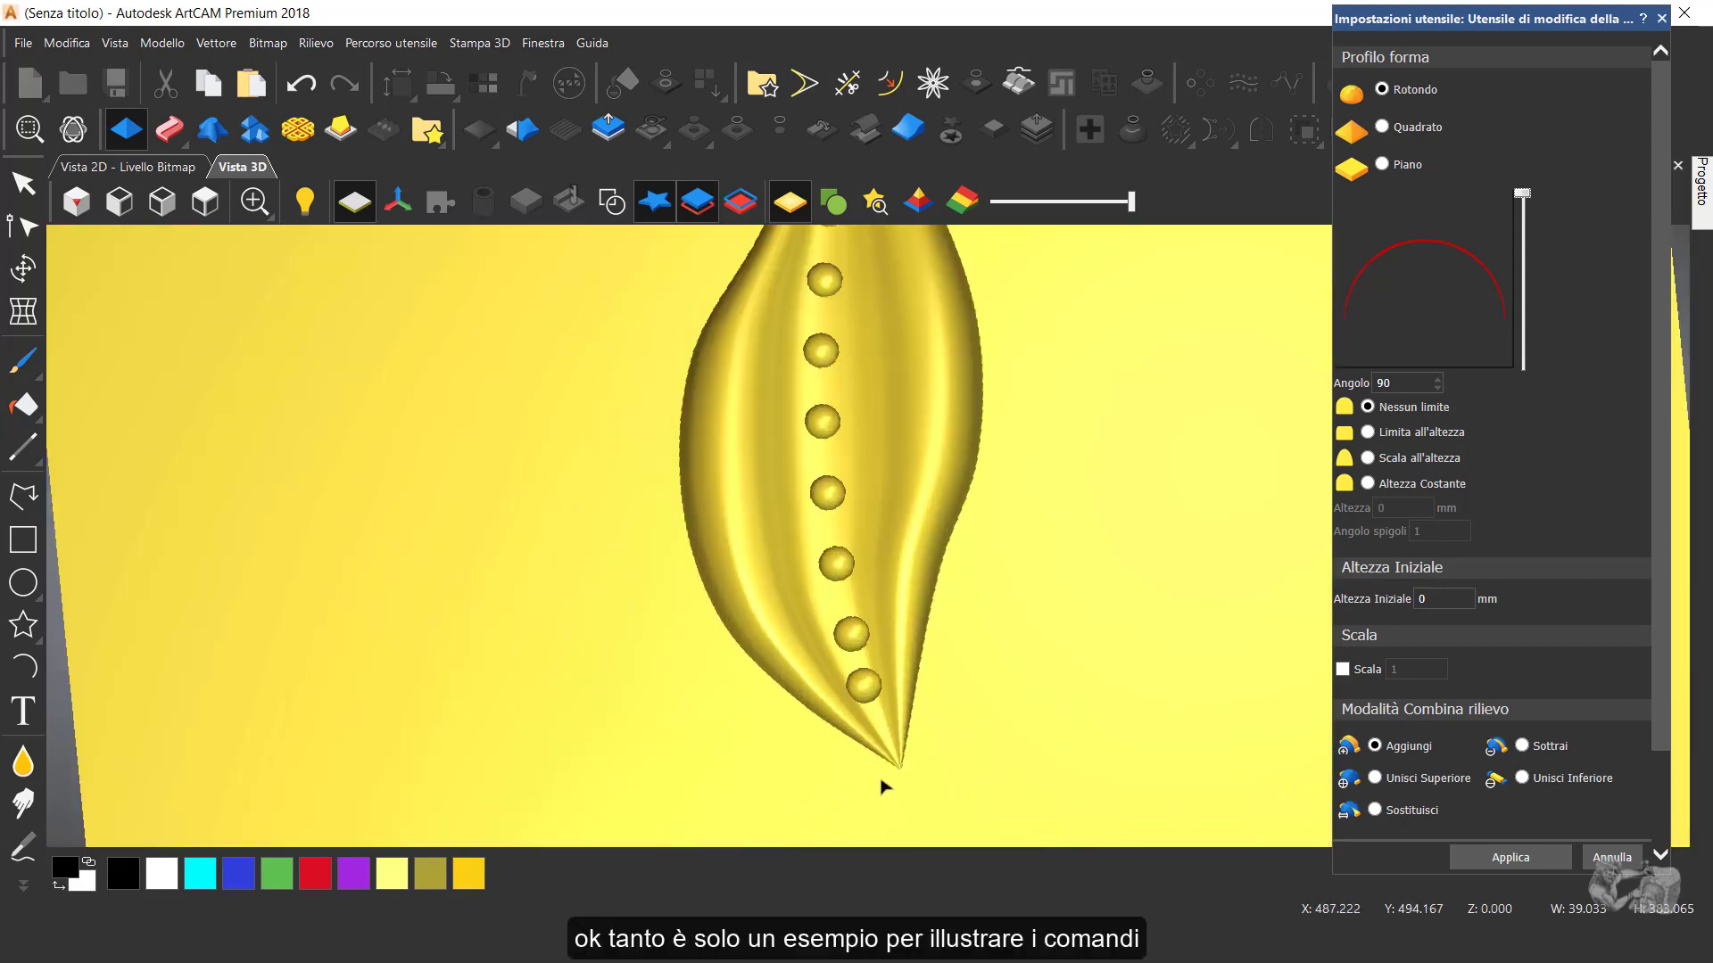
pyautogui.scroll(-4, 863, 732)
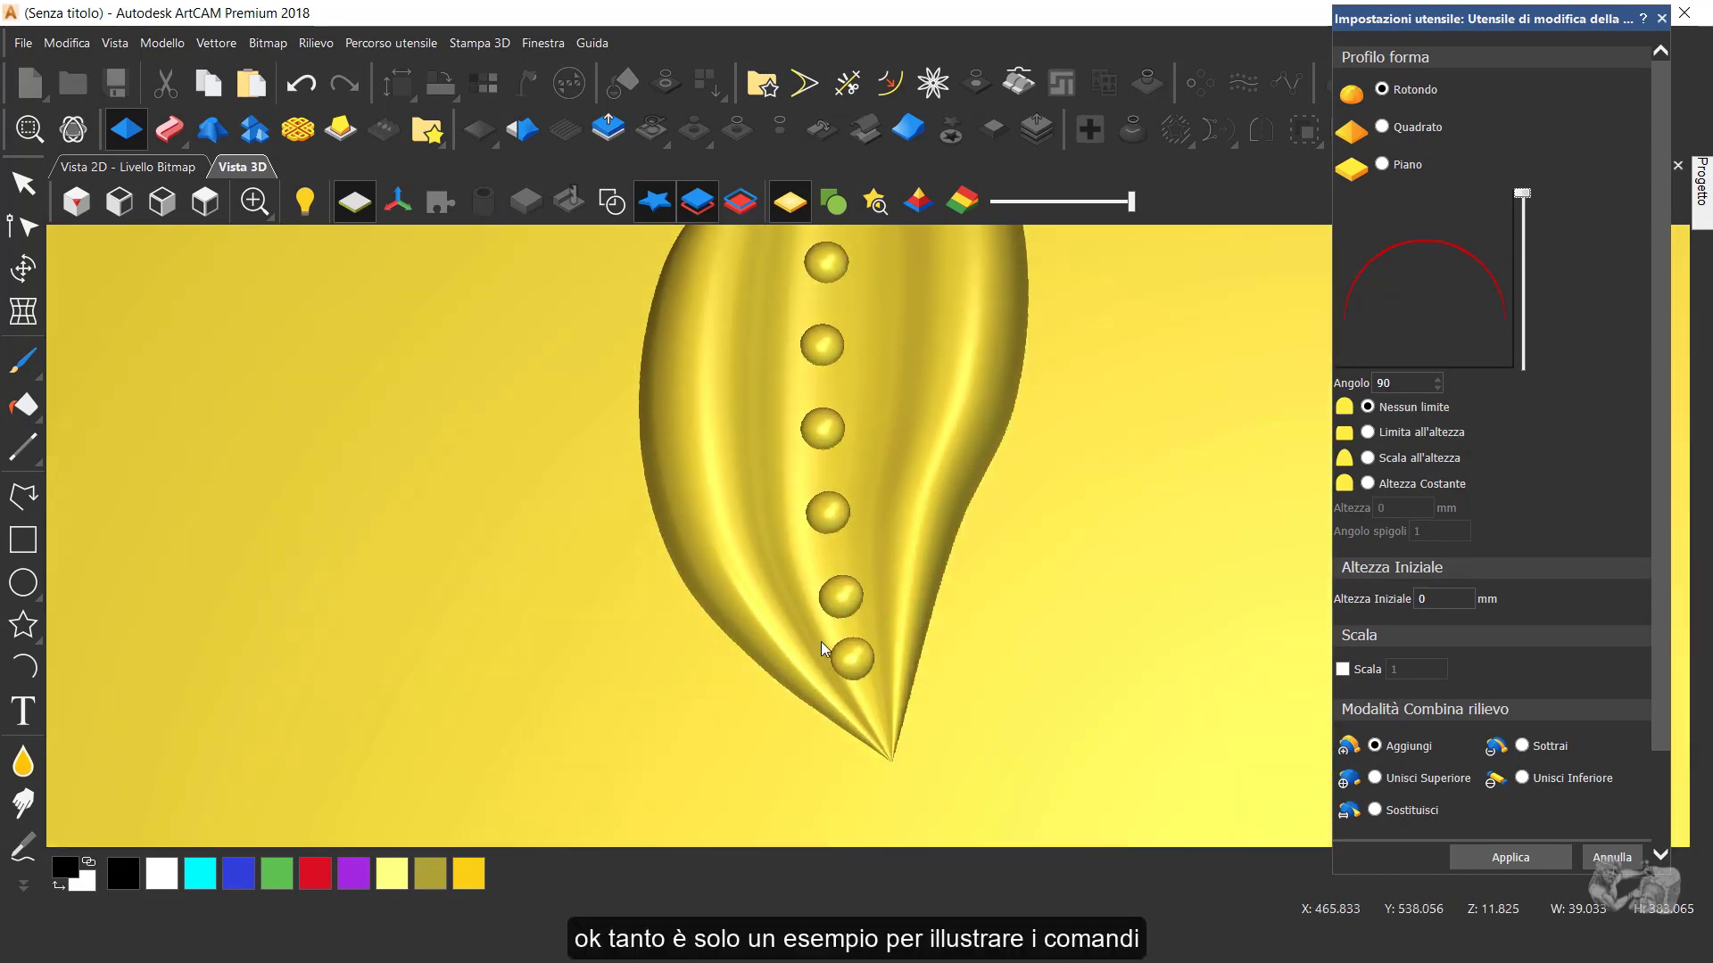
pyautogui.moveTo(821, 641)
pyautogui.mouseDown(button='middle')
pyautogui.moveTo(824, 505)
pyautogui.moveTo(821, 628)
pyautogui.mouseUp(button='middle')
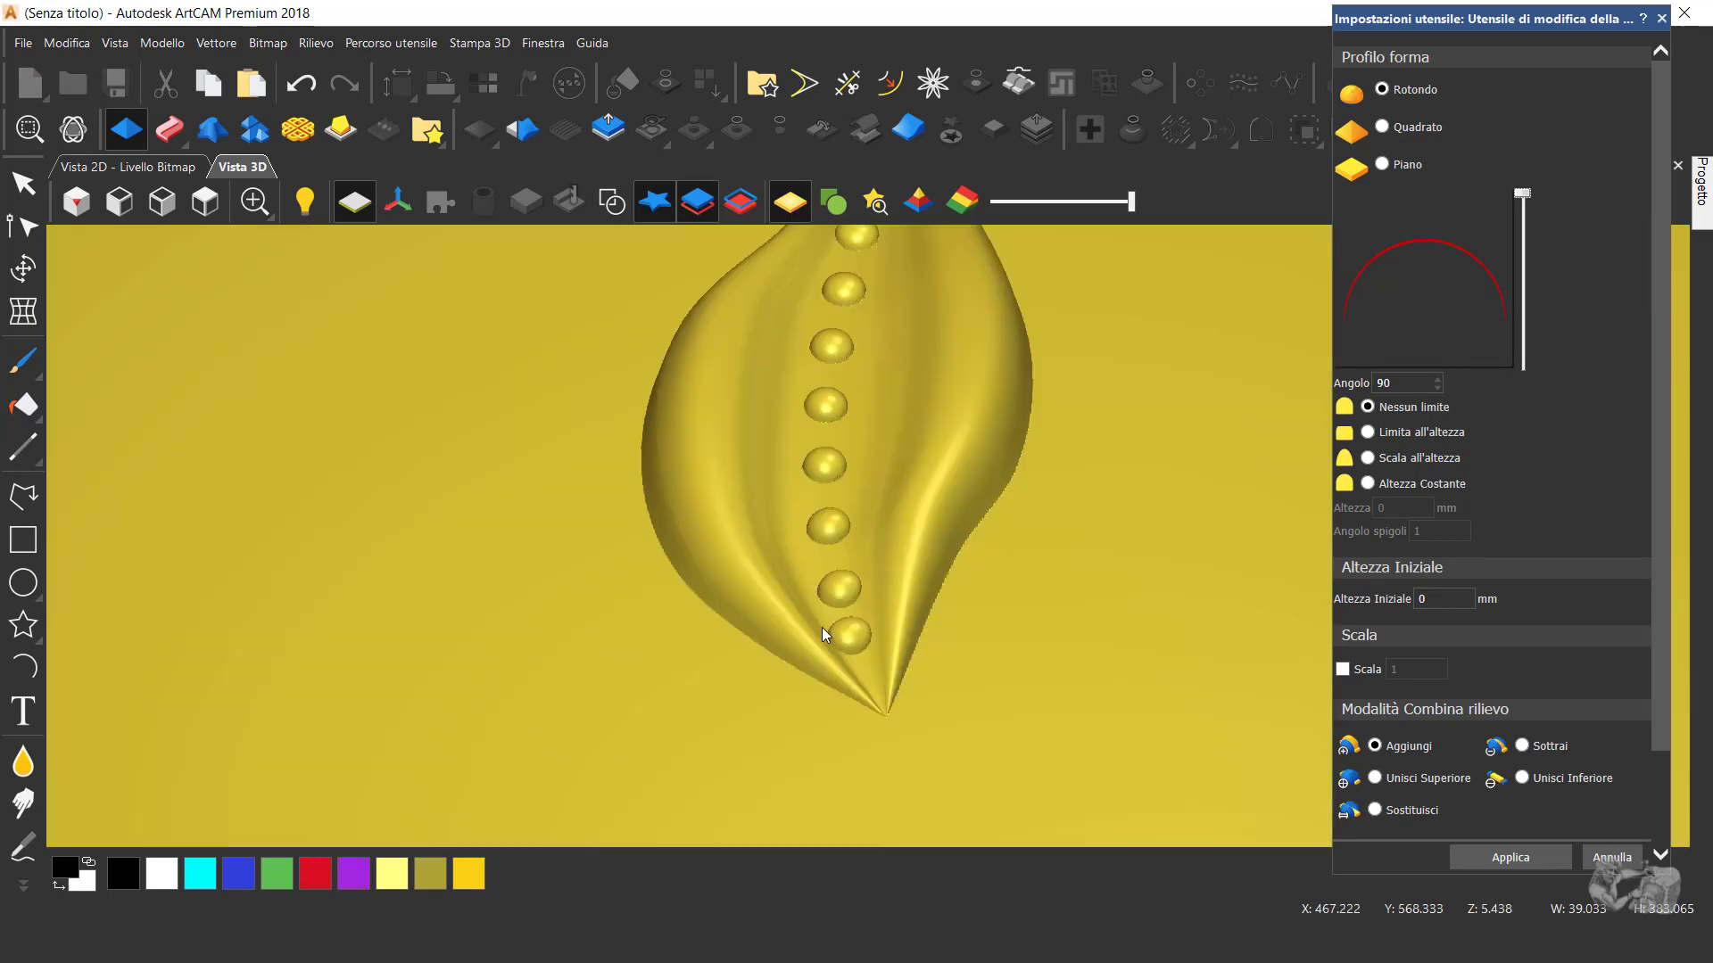
pyautogui.scroll(3, 774, 683)
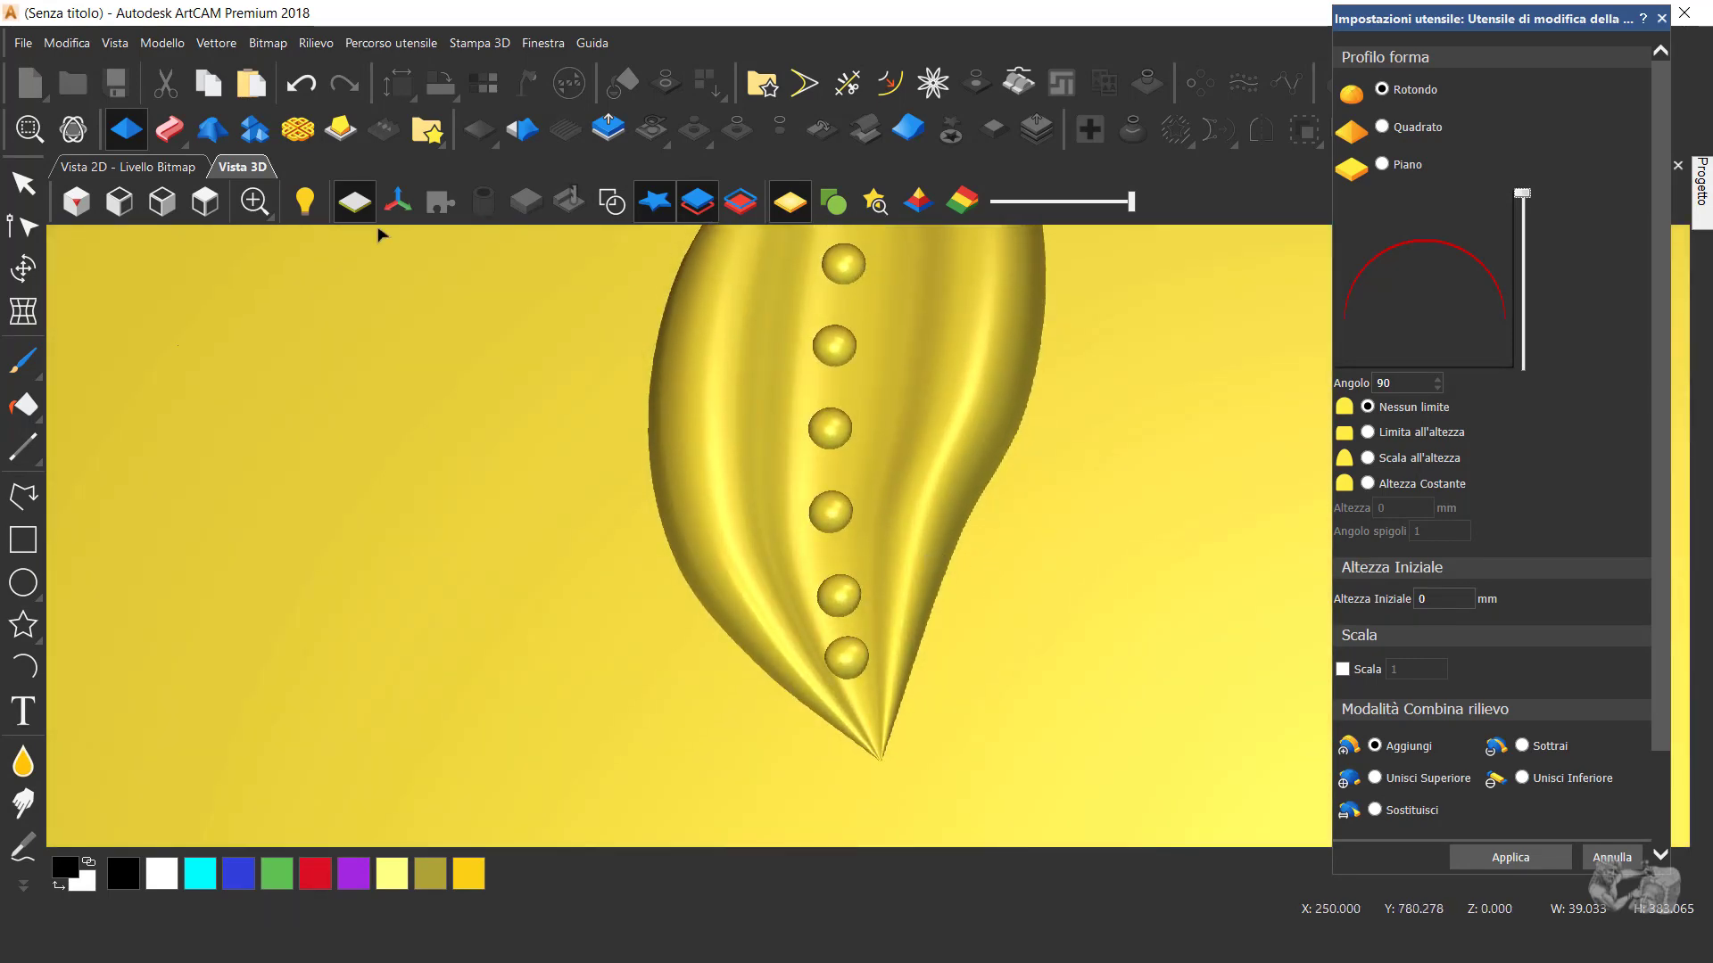
pyautogui.click(205, 202)
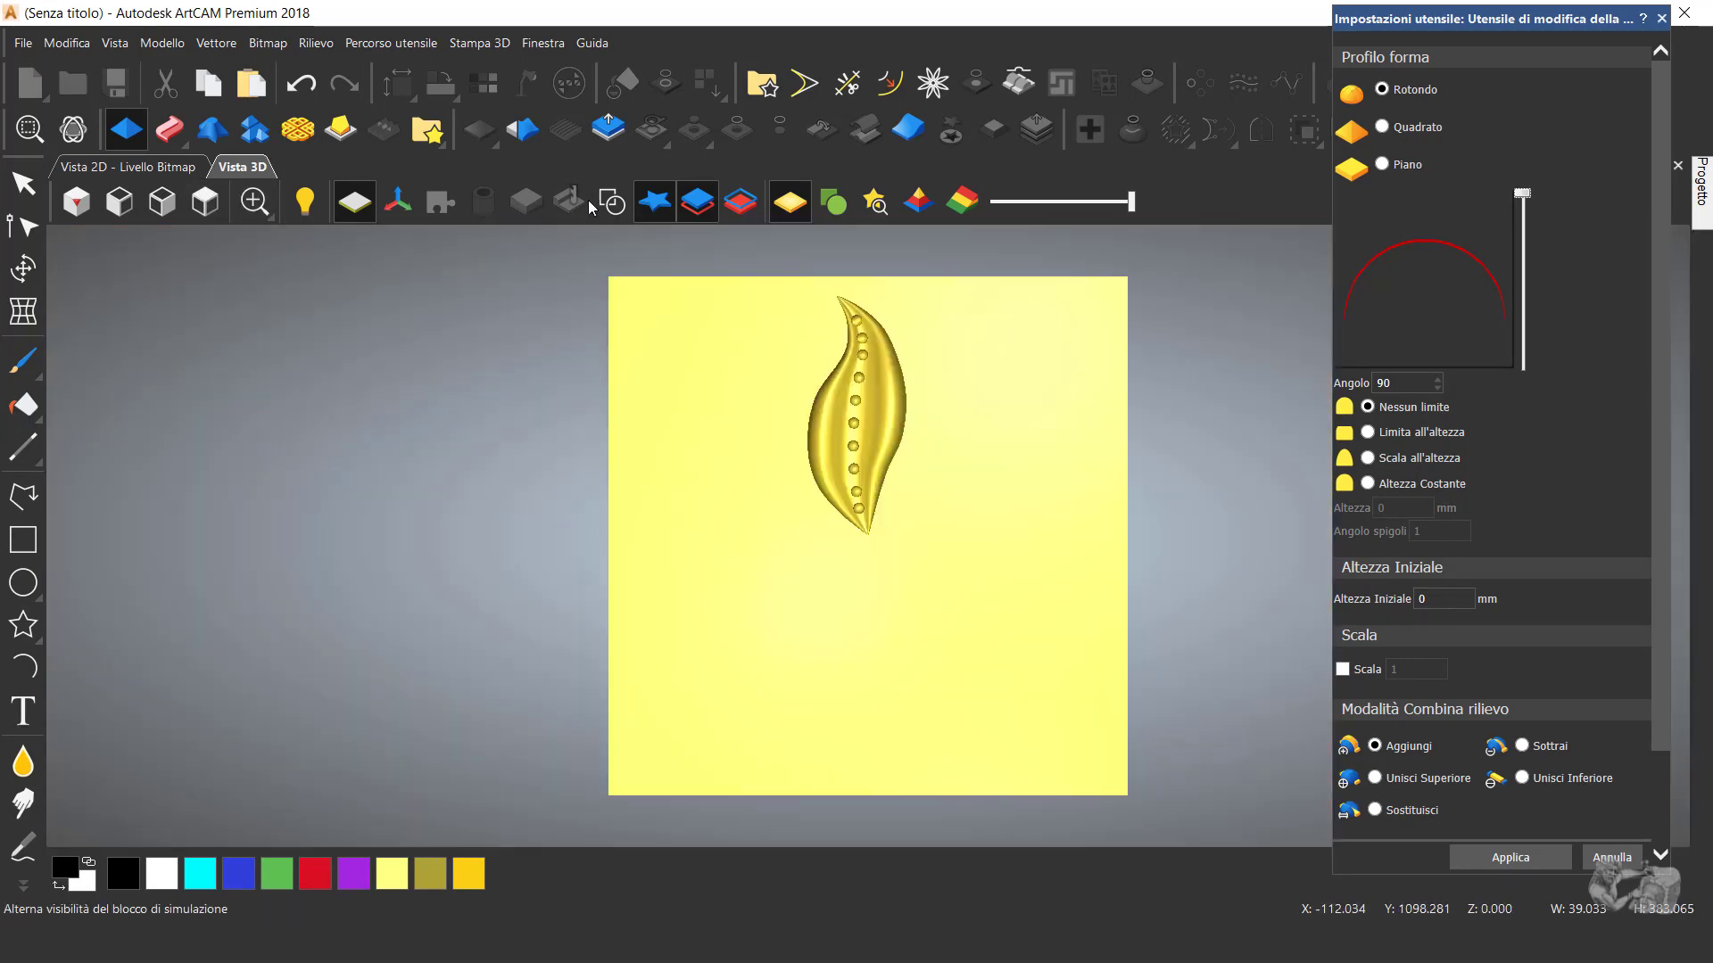
# - Show the vectors again, apply the round domes to the relief in Aggiungi mode, and finish the shape editing with nothing selected
pyautogui.click(612, 202)
pyautogui.scroll(3, 855, 501)
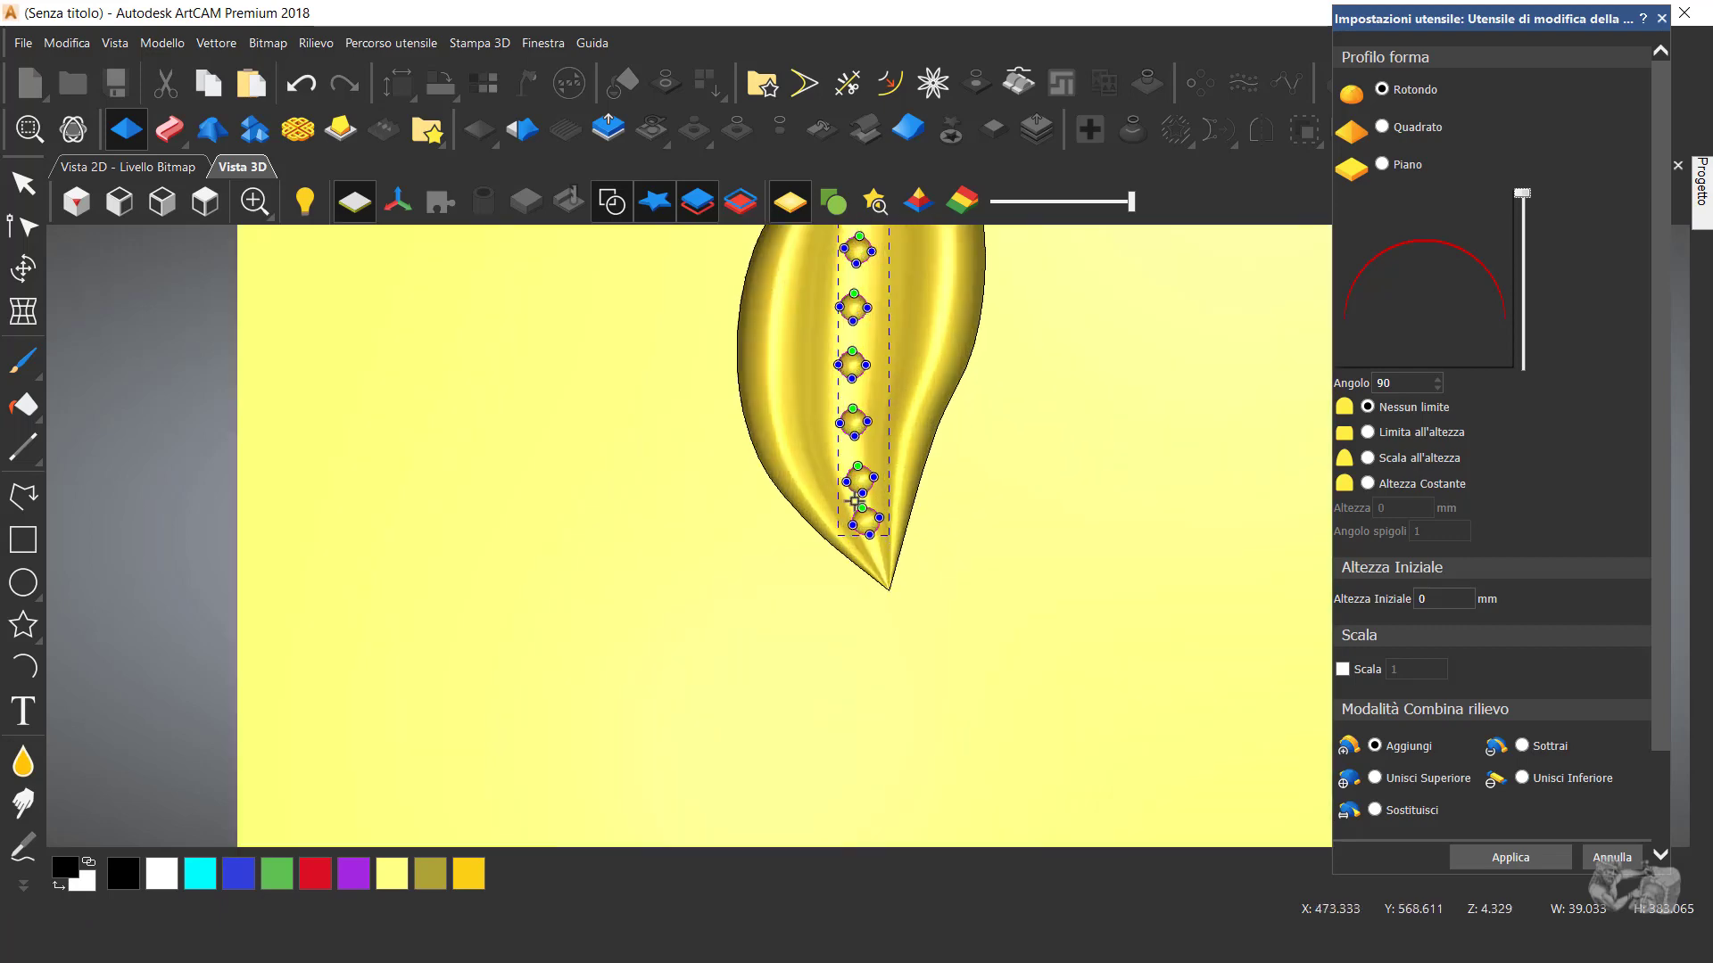
pyautogui.scroll(2, 855, 502)
pyautogui.scroll(-4, 635, 559)
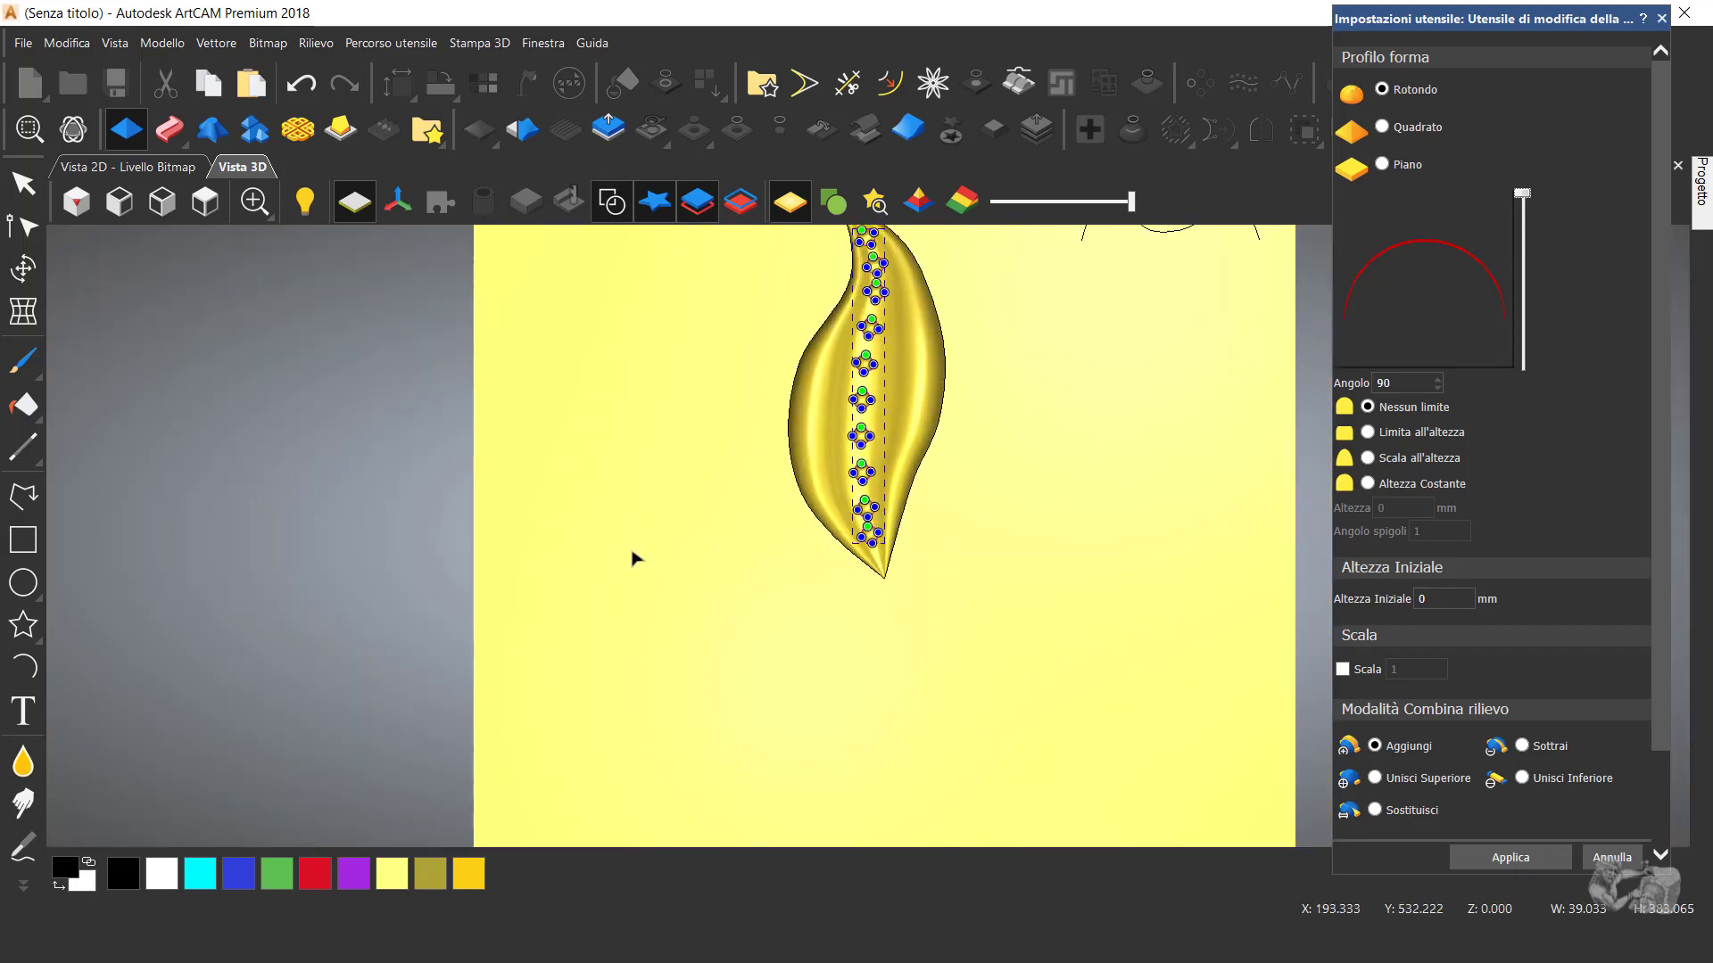
pyautogui.scroll(-2, 635, 558)
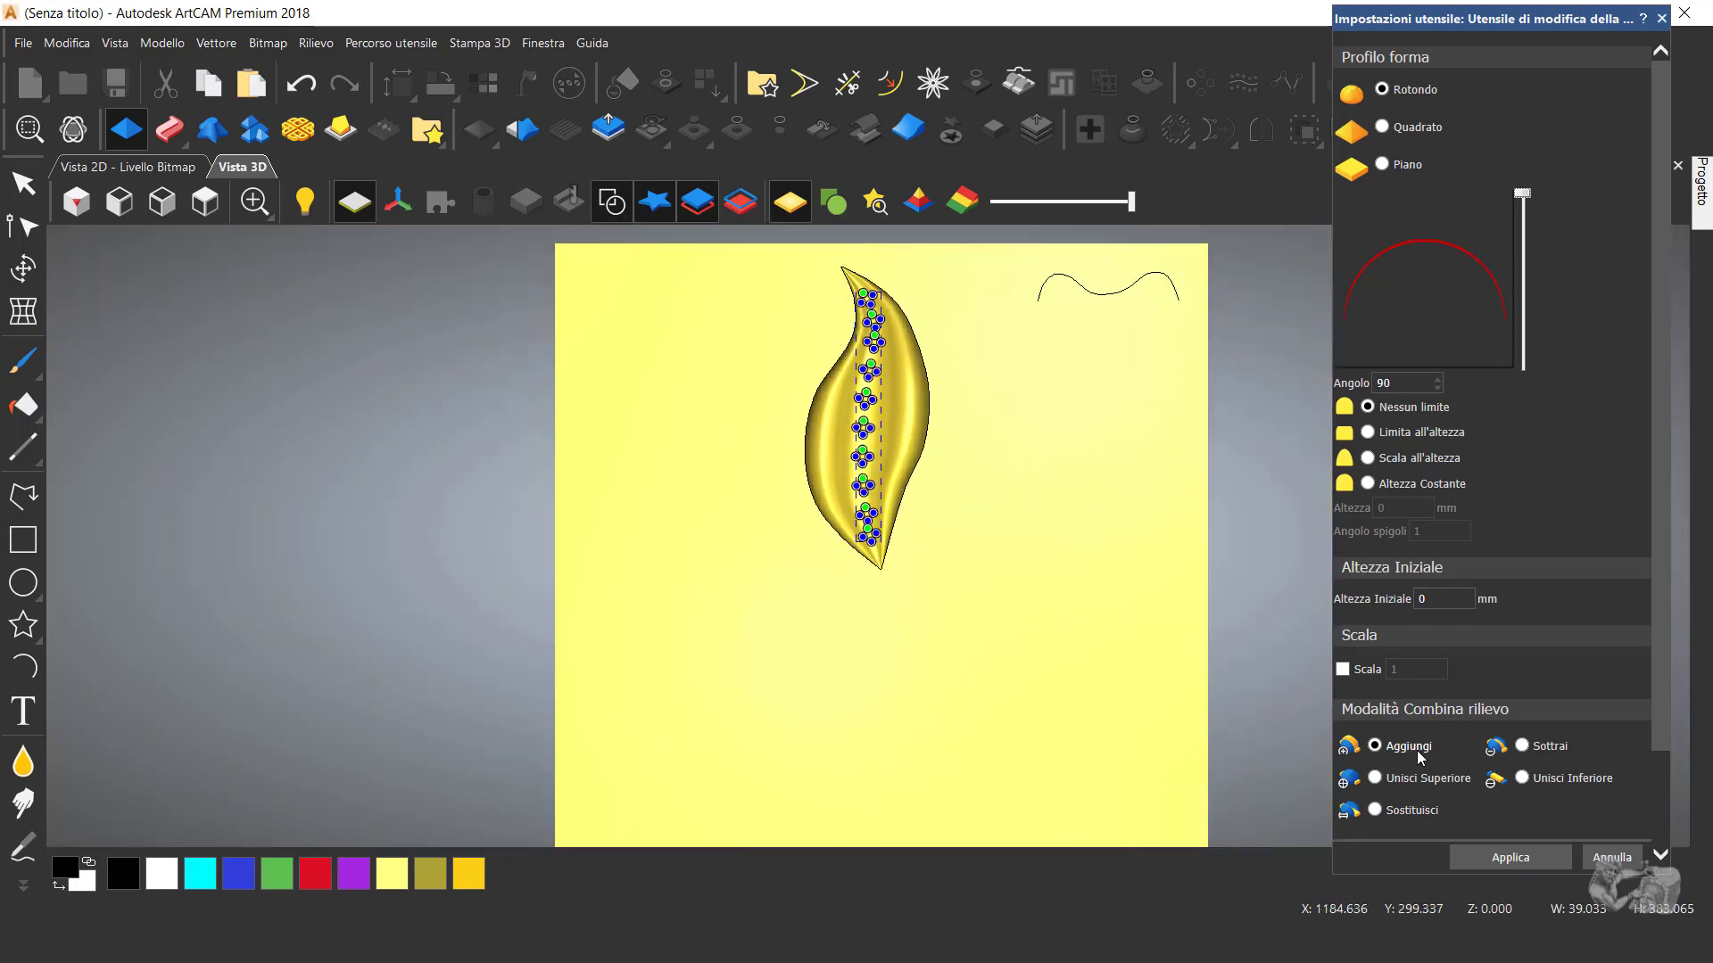
pyautogui.click(1535, 859)
pyautogui.click(1661, 19)
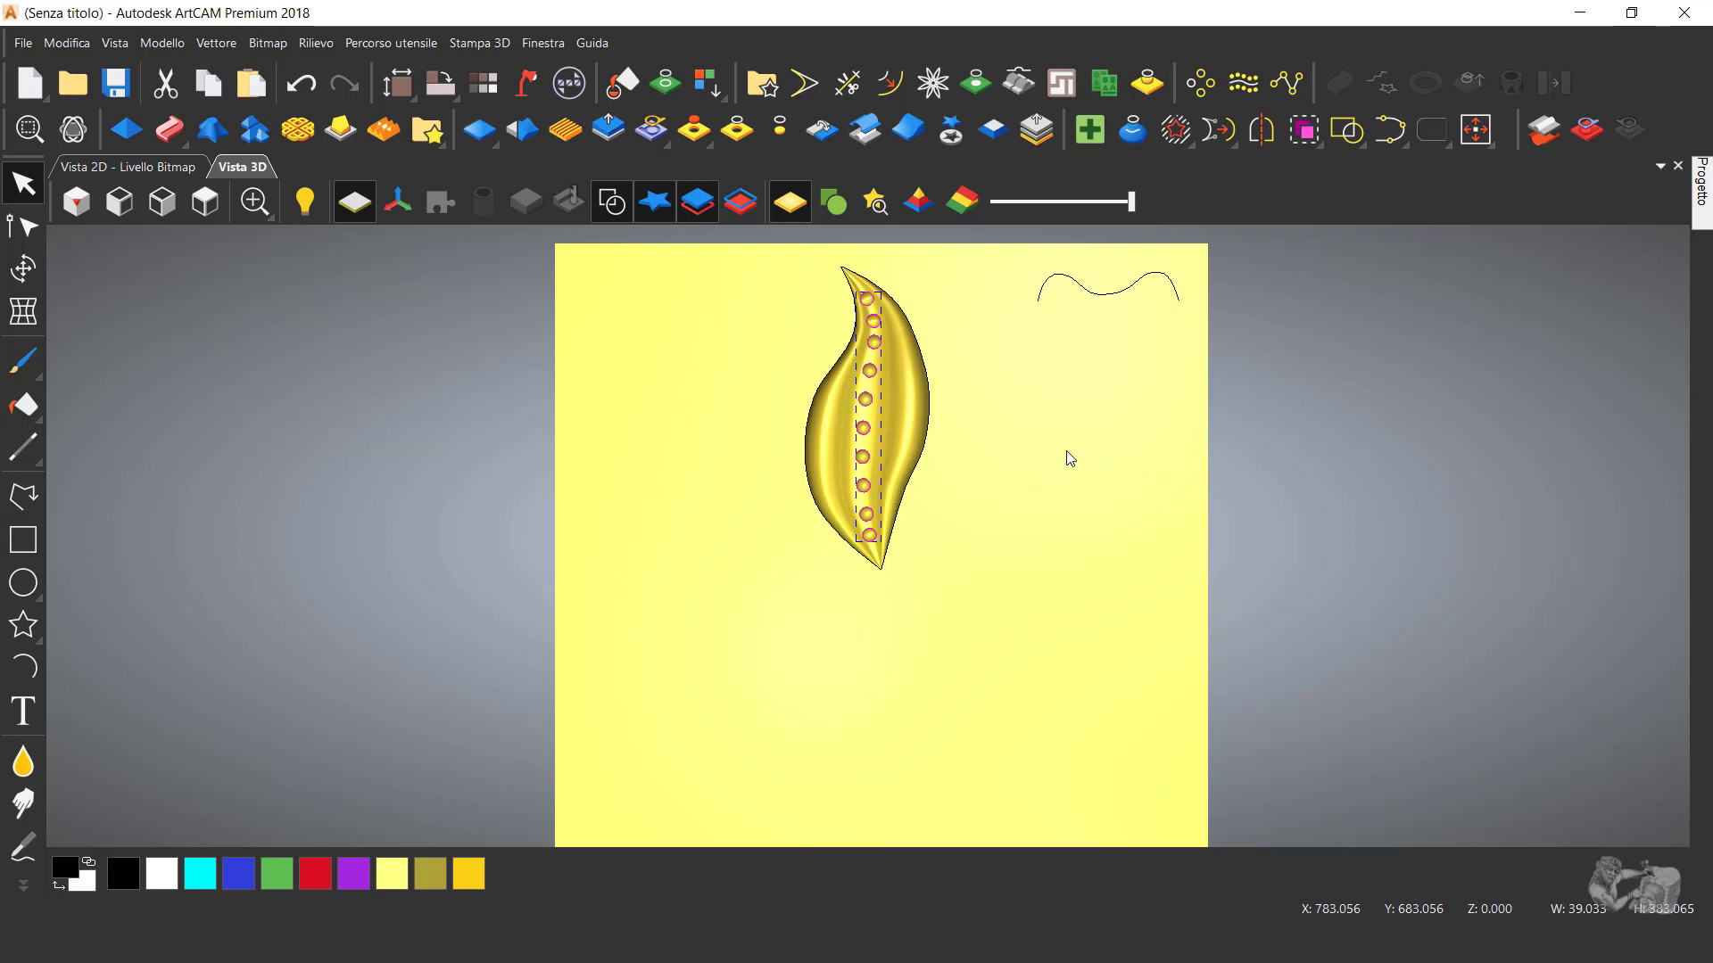
pyautogui.press('Escape')
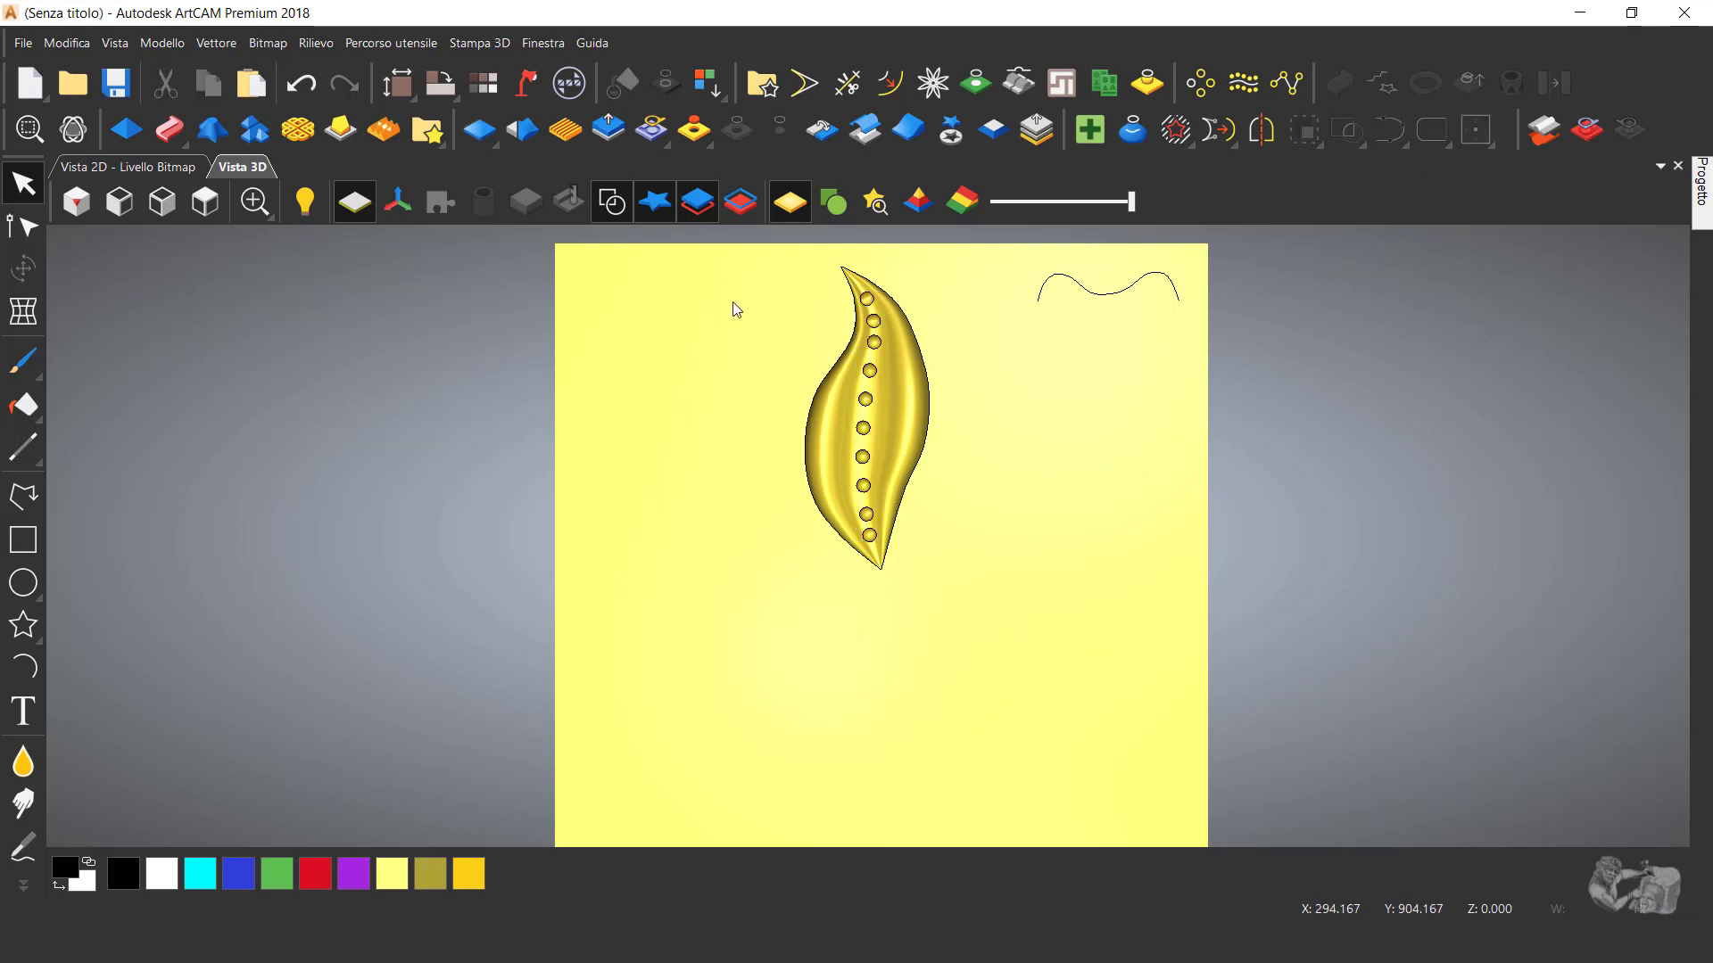
# - Hide the vectors in the 3D top view and turn the beaded leaf relief into a selected clipart object for transforming
pyautogui.click(618, 196)
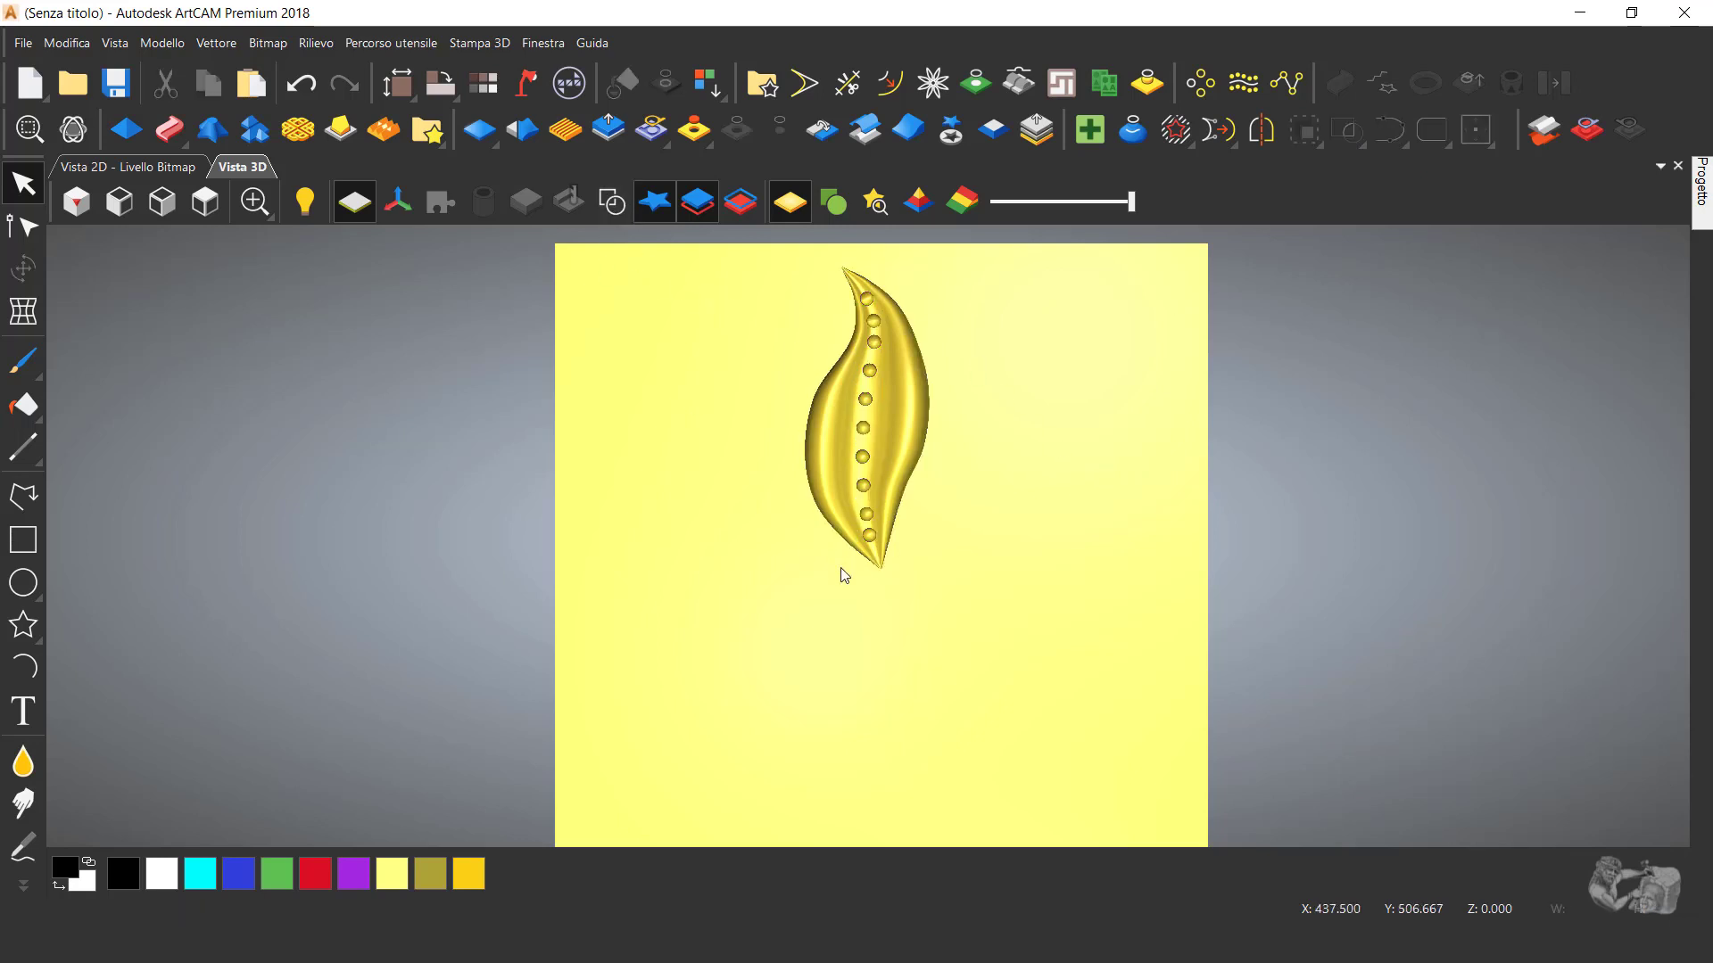
pyautogui.click(196, 204)
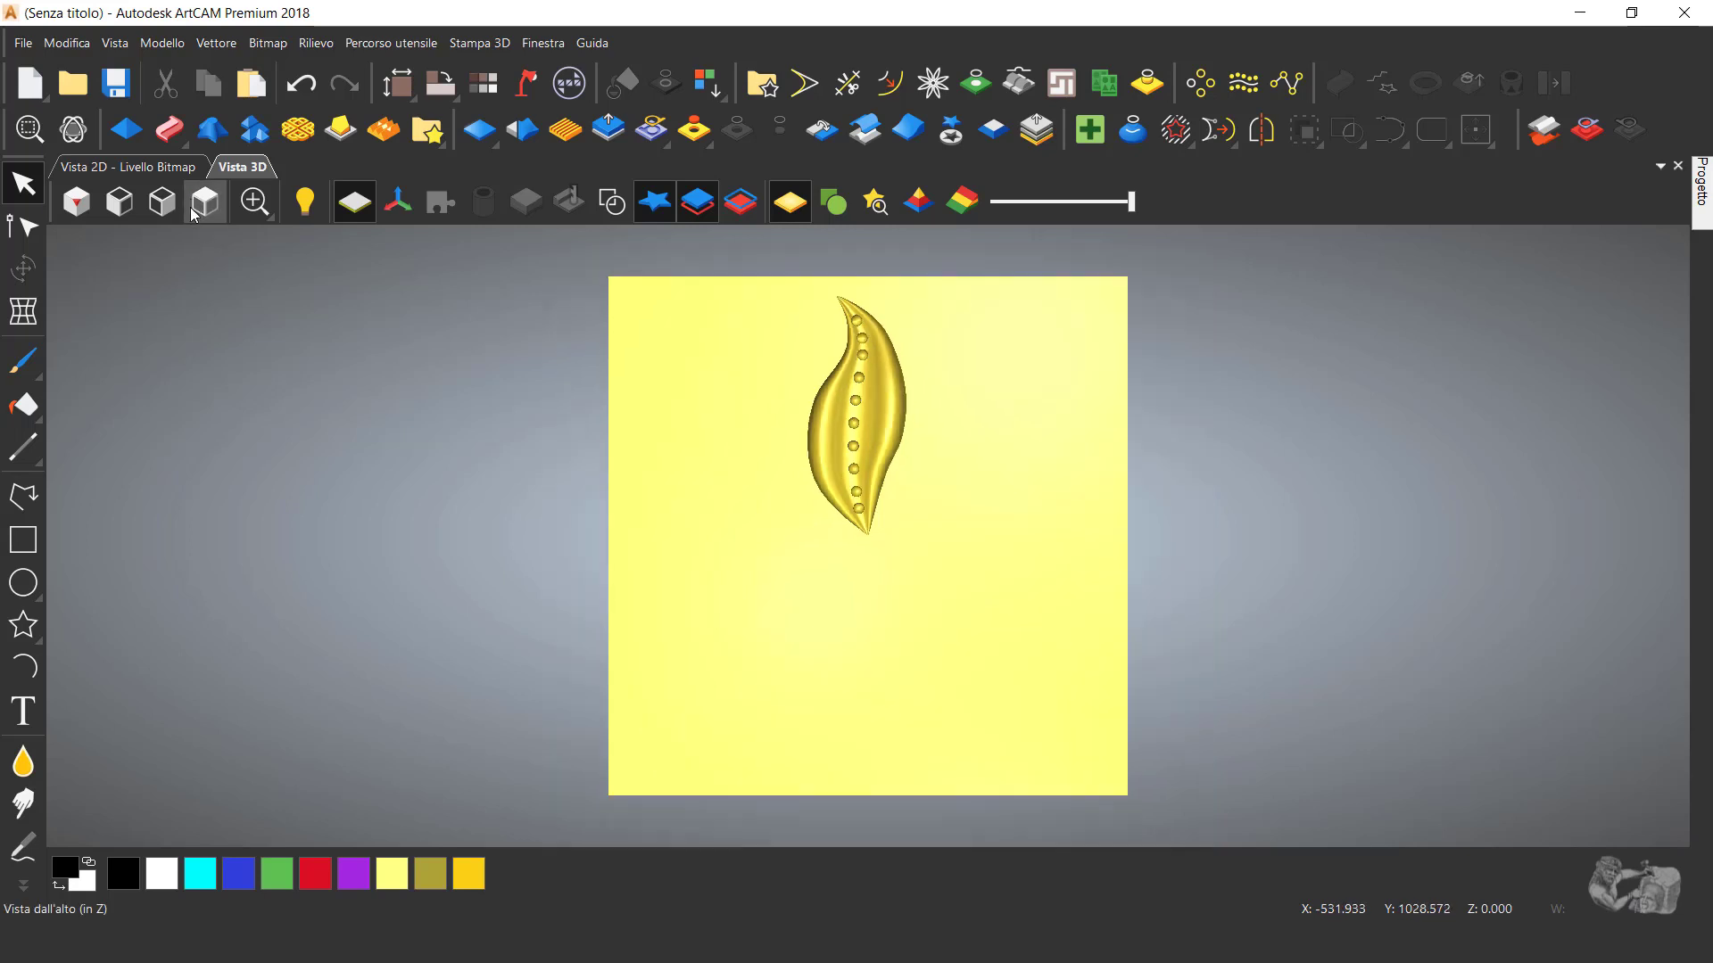
pyautogui.scroll(1, 873, 411)
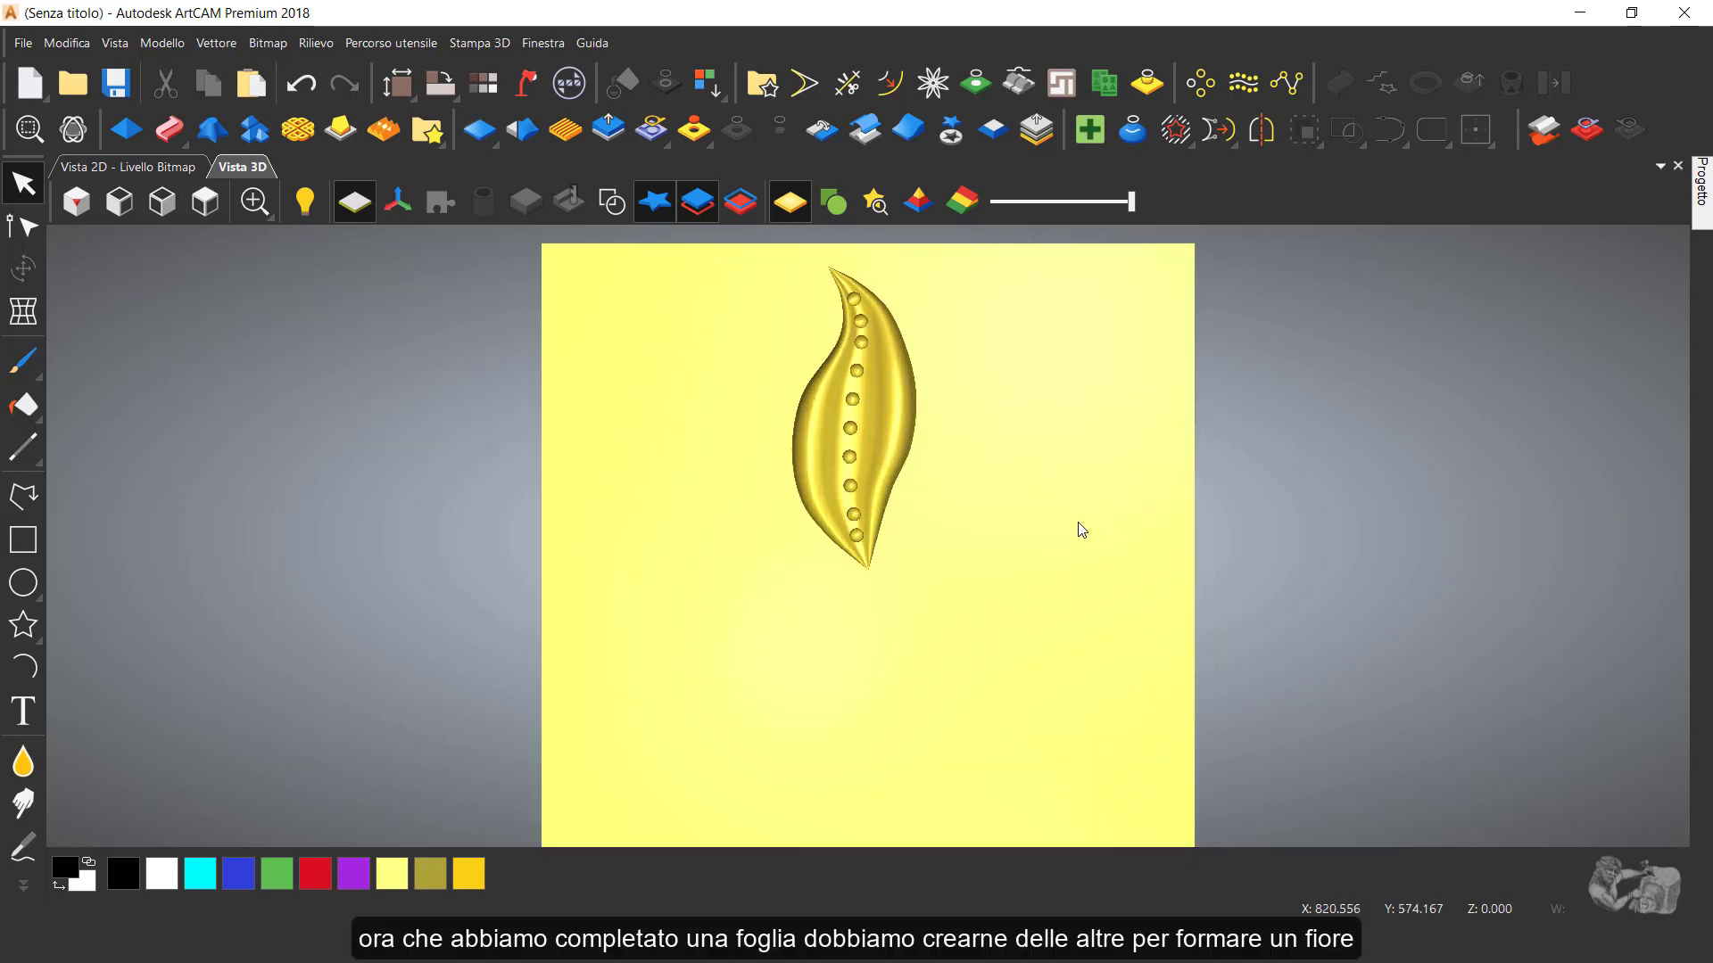
pyautogui.click(951, 131)
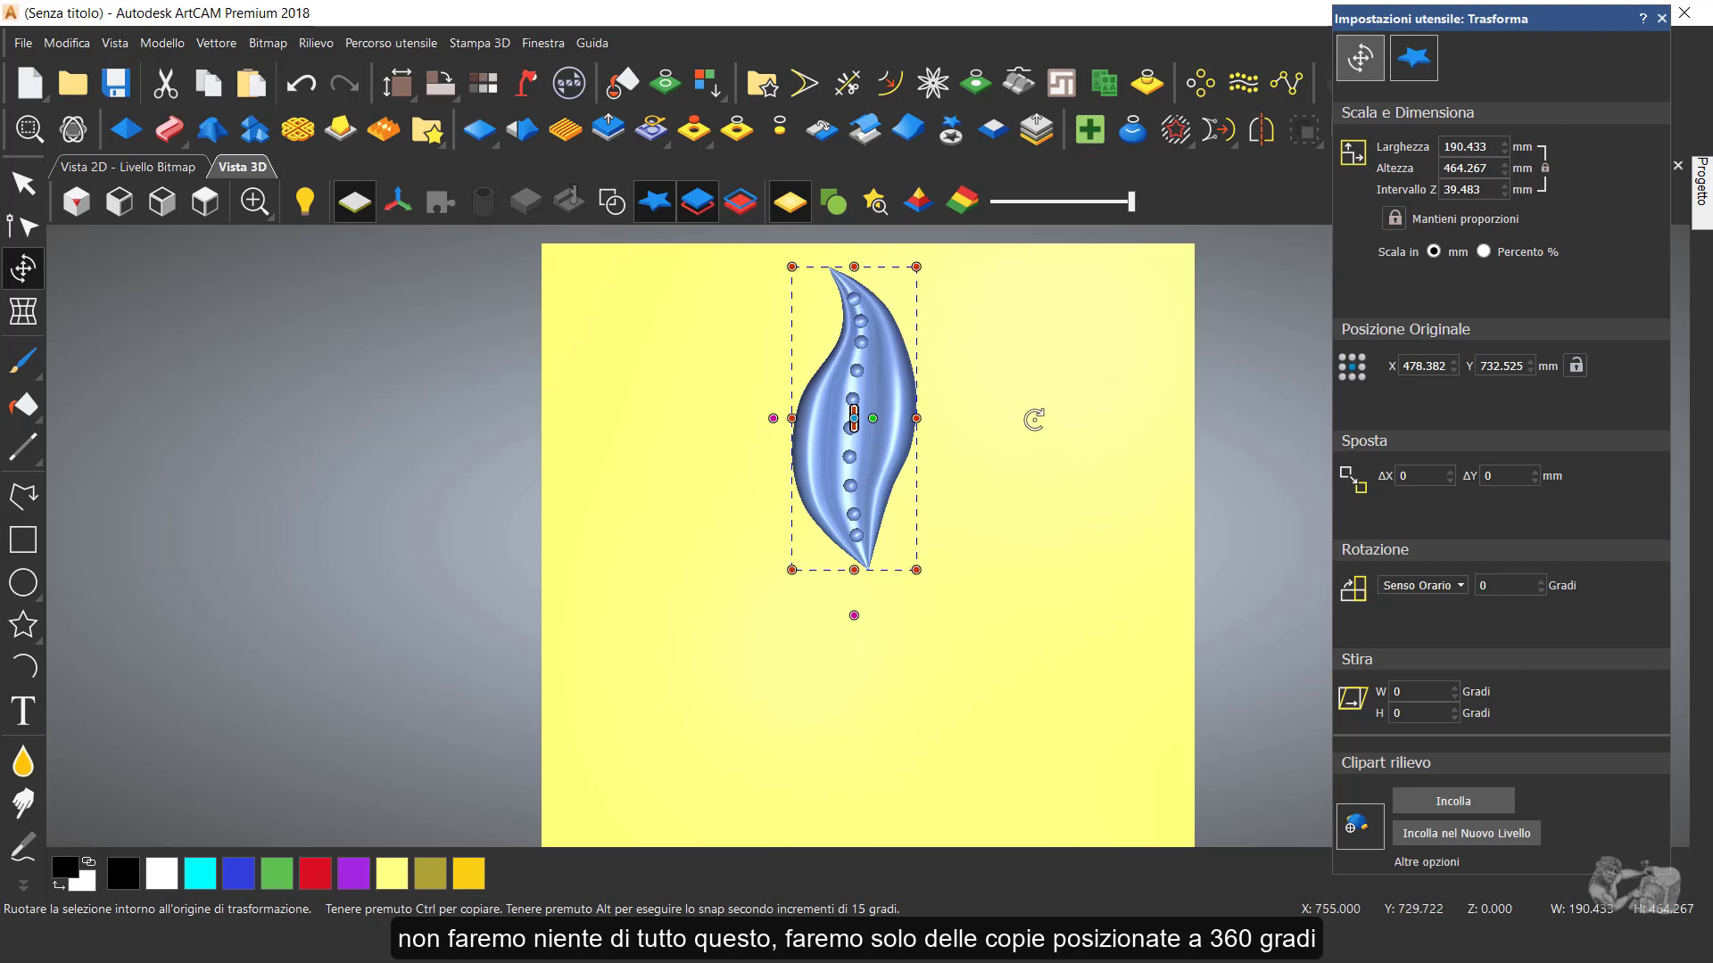
# - Copy the leaf by rotation (Copia ruota) around the plane's centre at X 500, Y 500, with 9 objects over a total of 360 degrees
pyautogui.click(1200, 86)
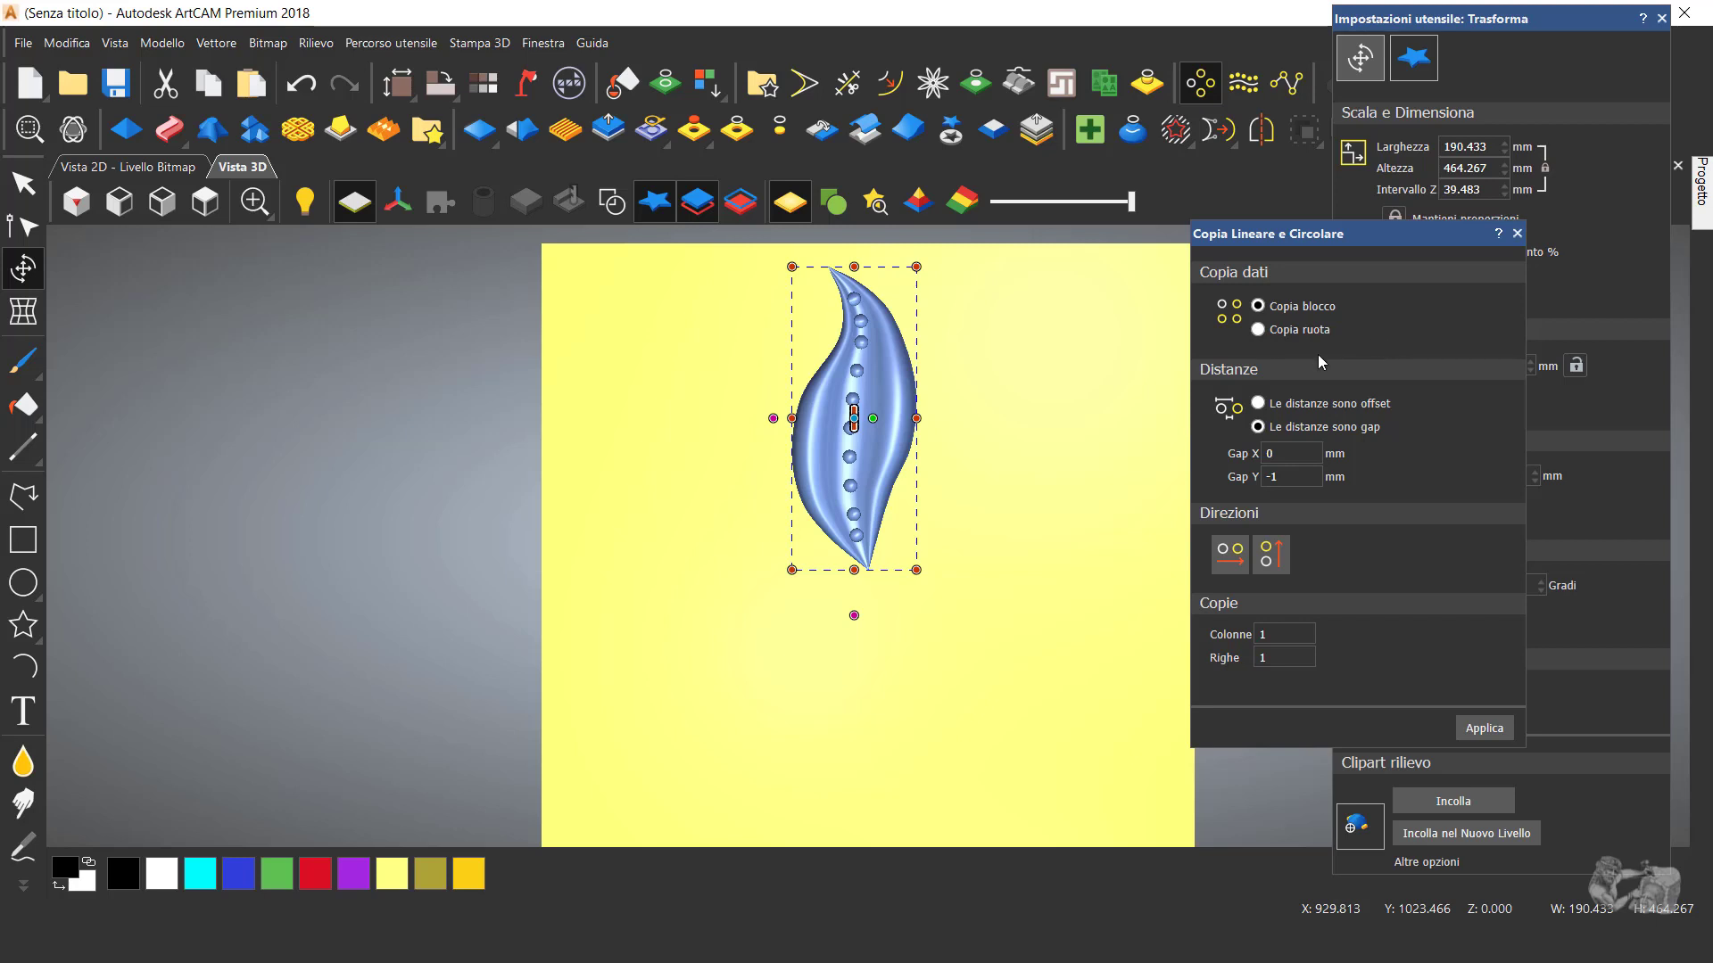
pyautogui.click(1259, 330)
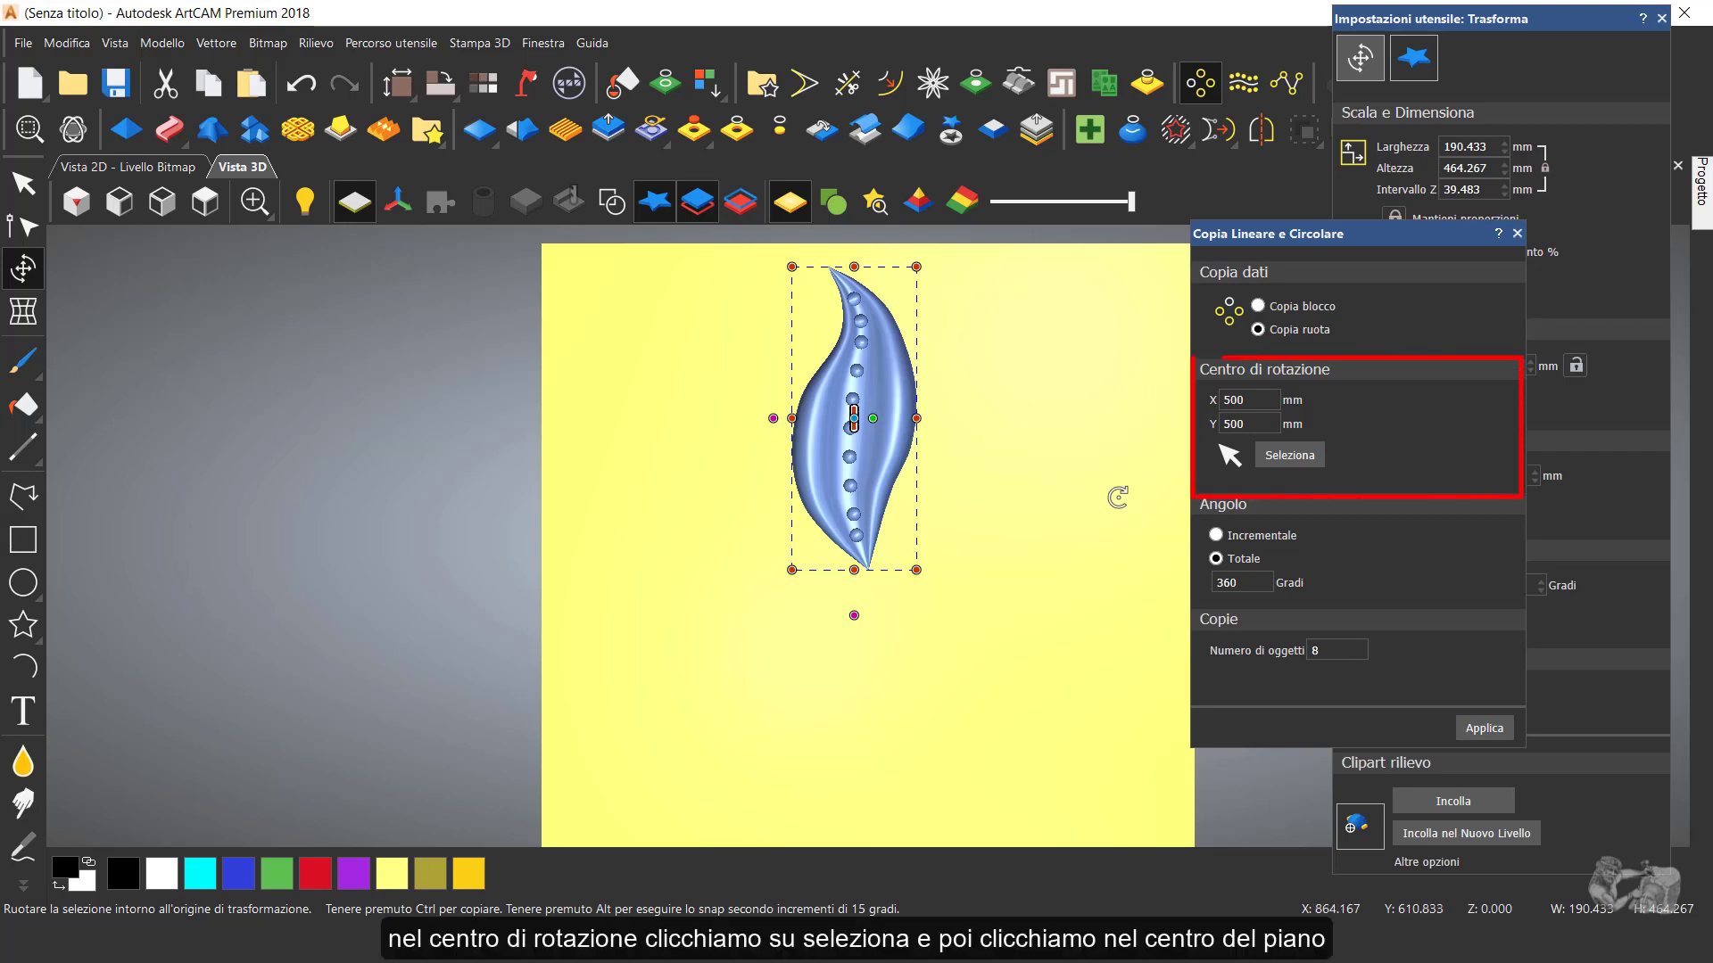
pyautogui.click(1298, 455)
pyautogui.click(868, 567)
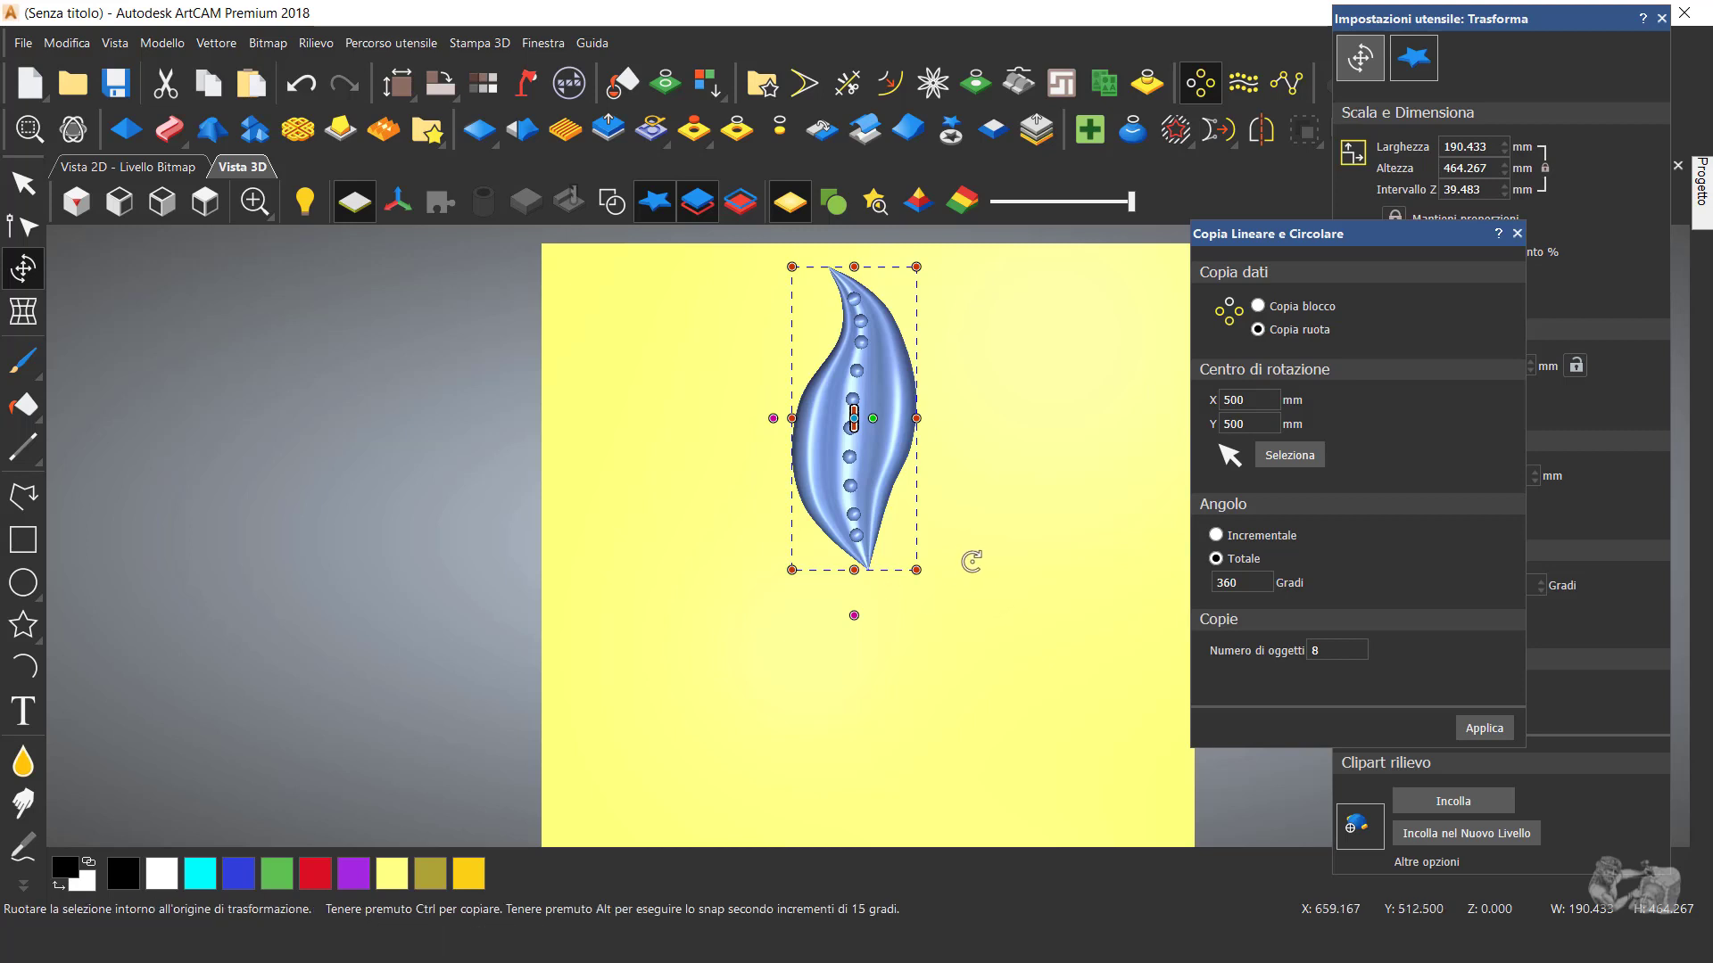
pyautogui.click(1215, 534)
pyautogui.click(1355, 658)
pyautogui.write('9')
pyautogui.click(1486, 730)
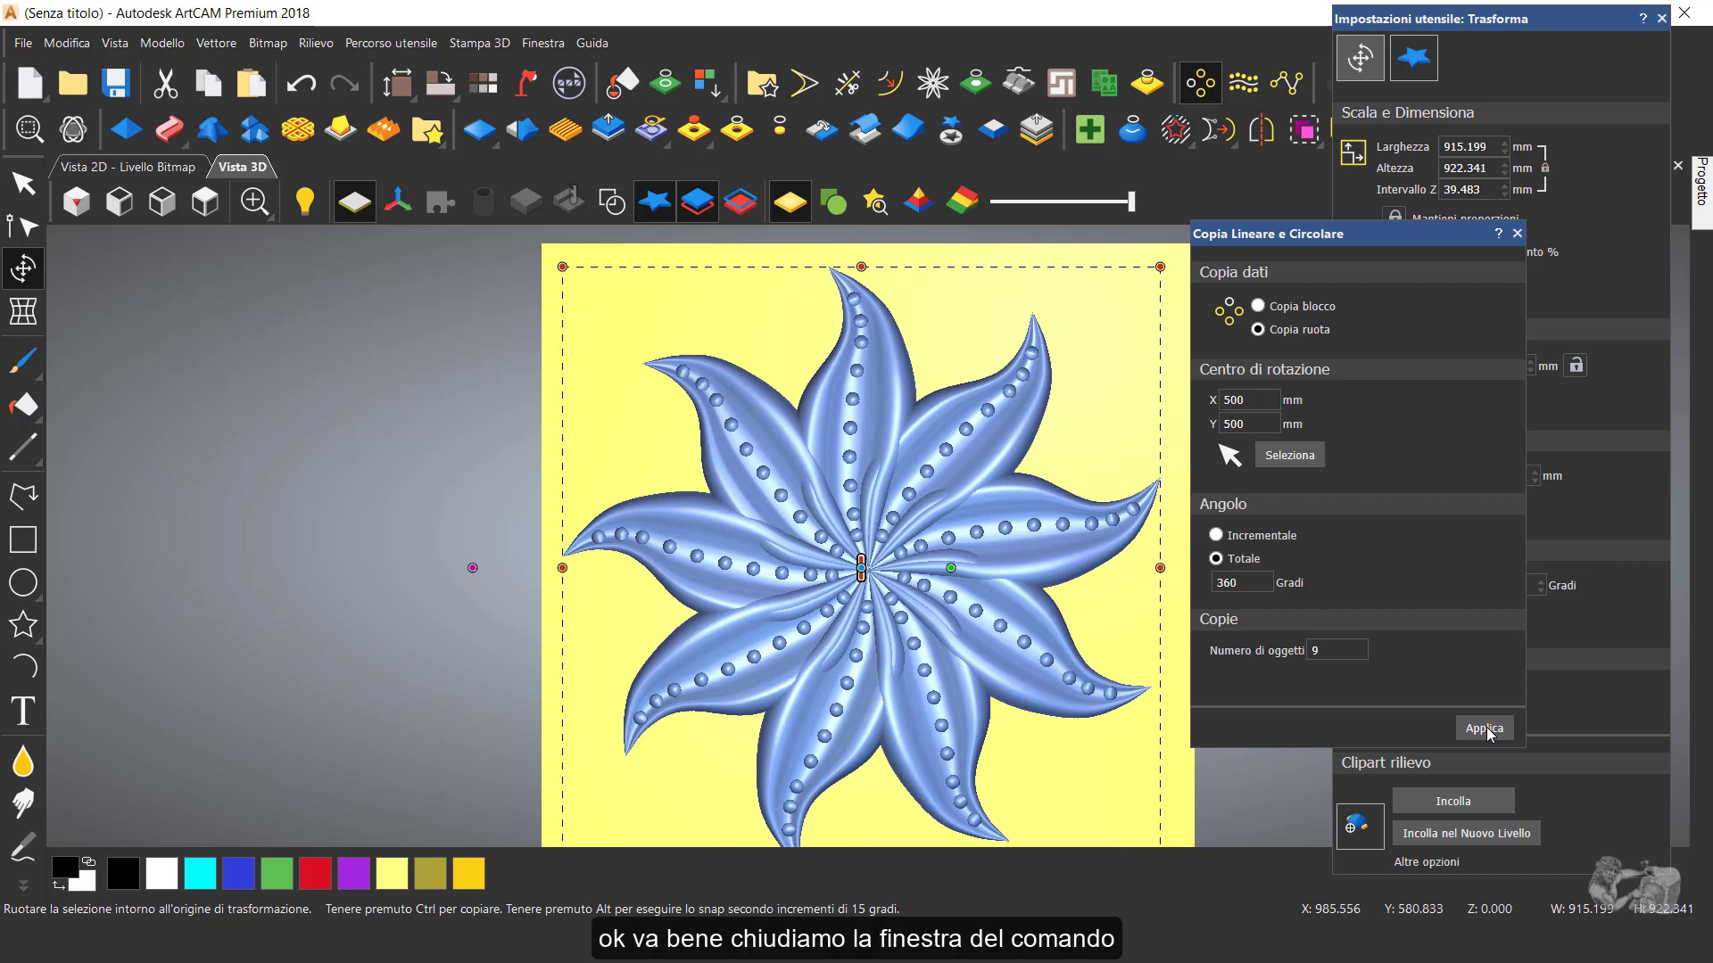
pyautogui.click(1517, 234)
pyautogui.scroll(-3, 477, 309)
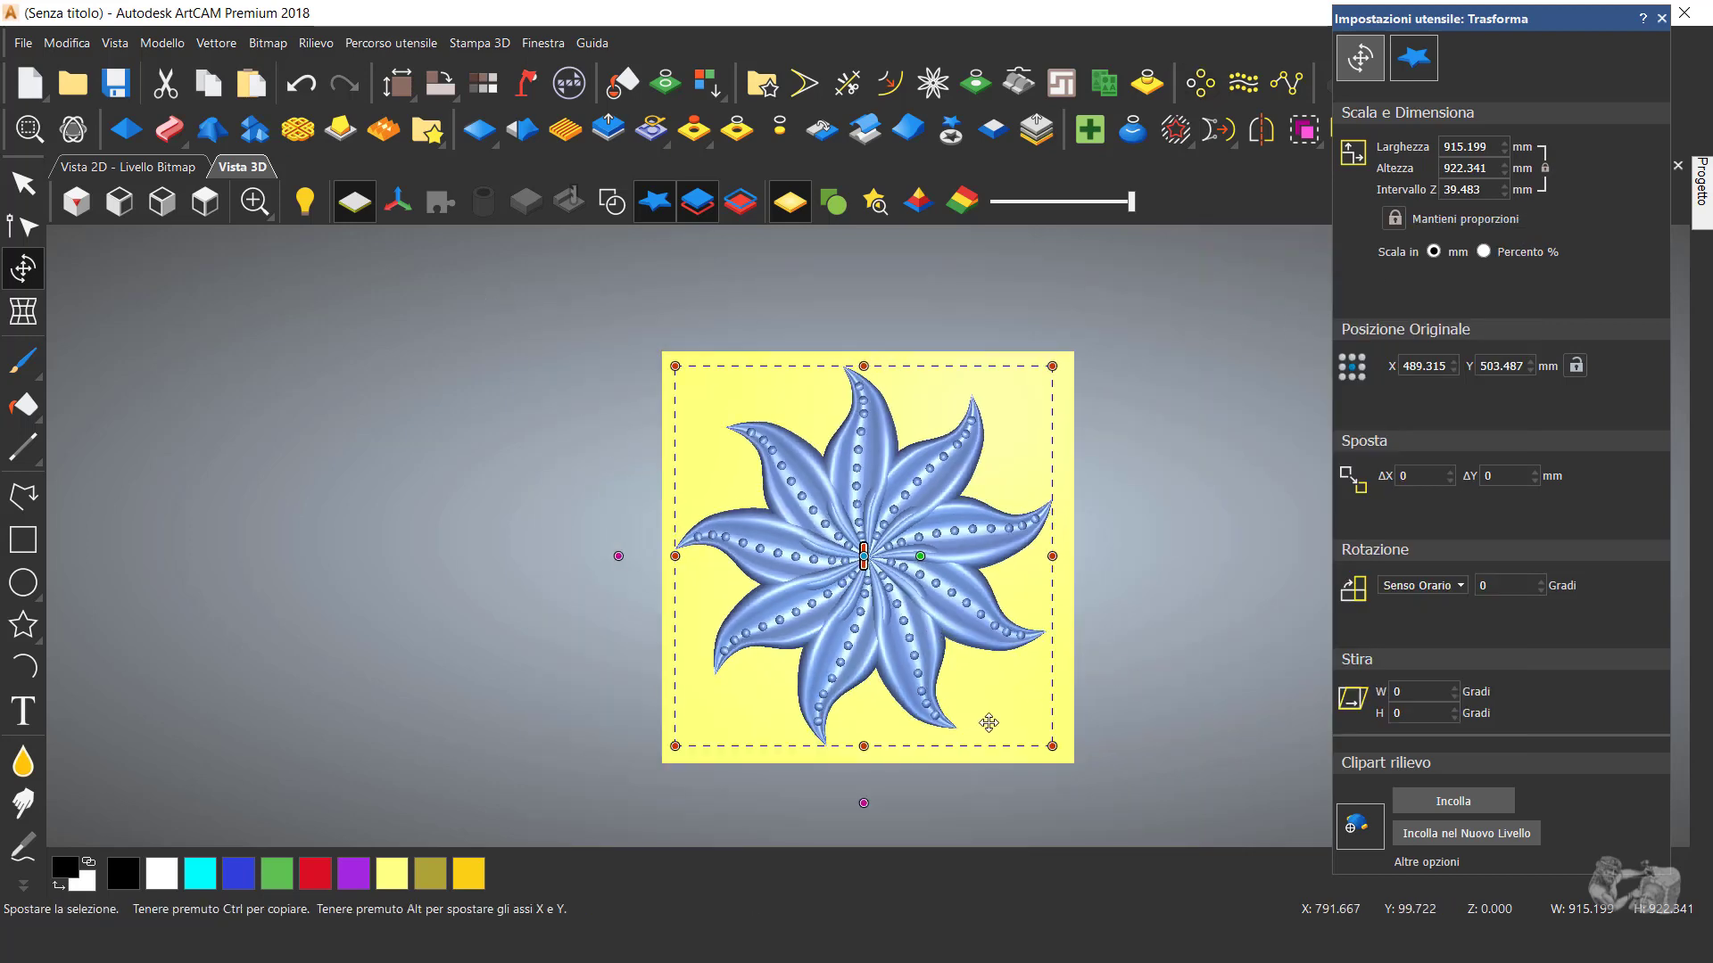
pyautogui.scroll(2, 988, 714)
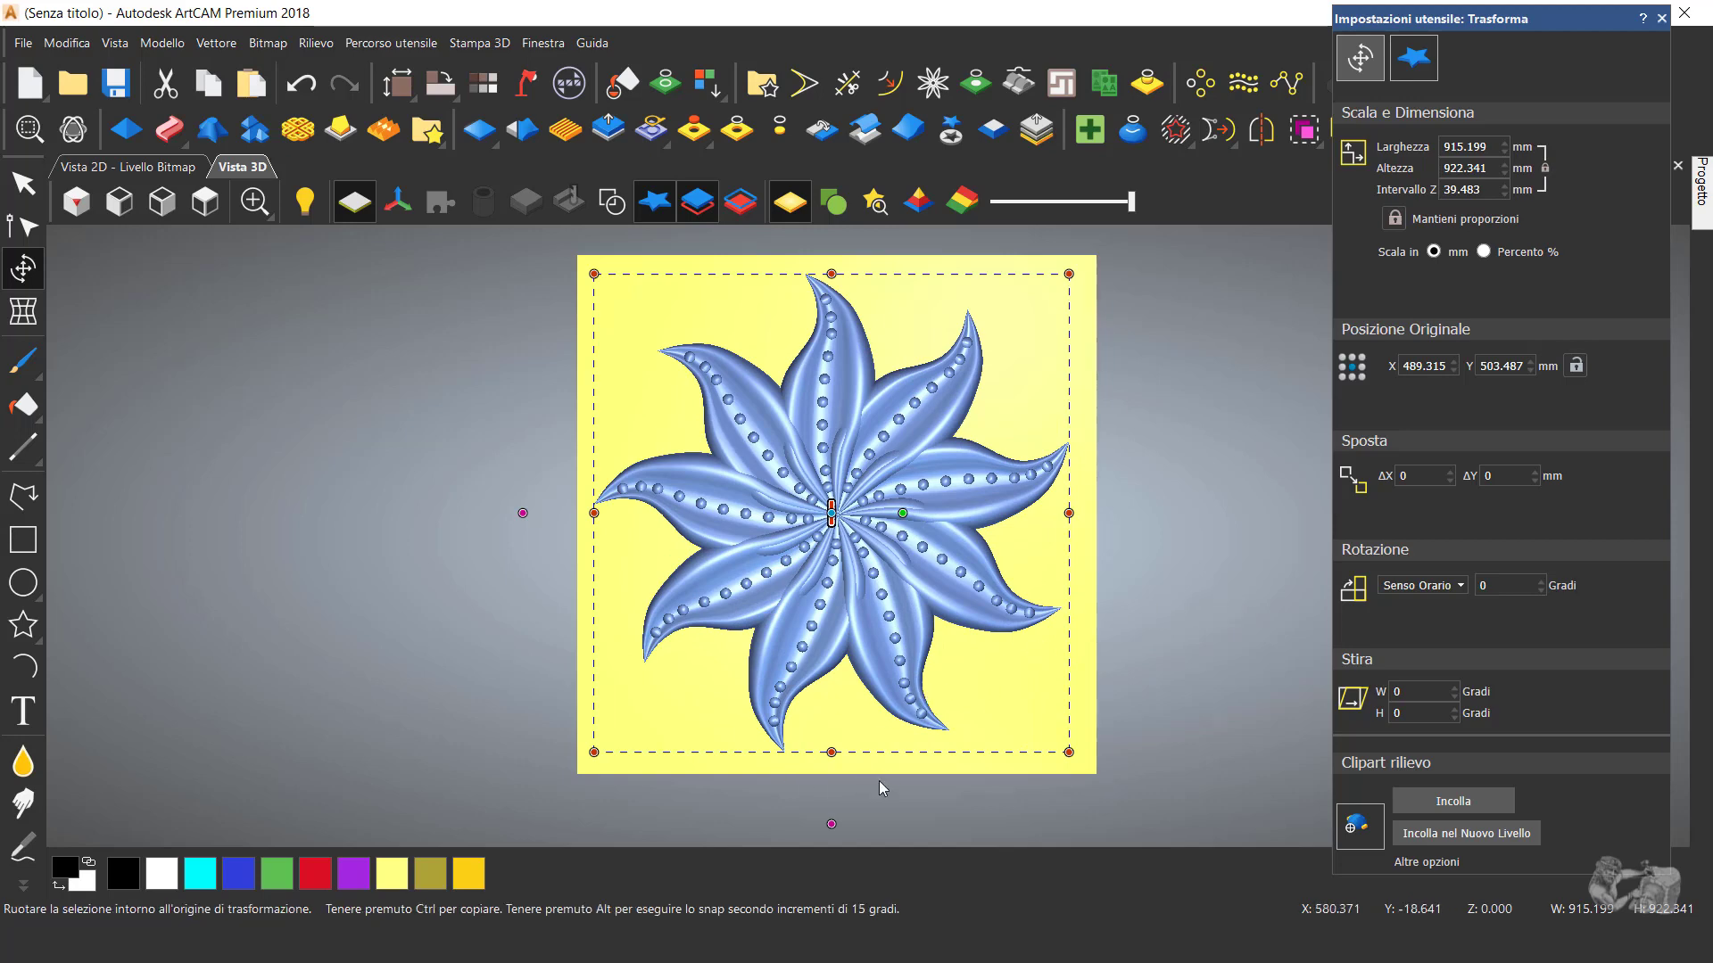
# - Paste the nine-leaf flower relief into a new layer (Incolla nel Nuovo Livello) and hide the flat base plane around it
pyautogui.moveTo(859, 671); pyautogui.dragTo(892, 682)
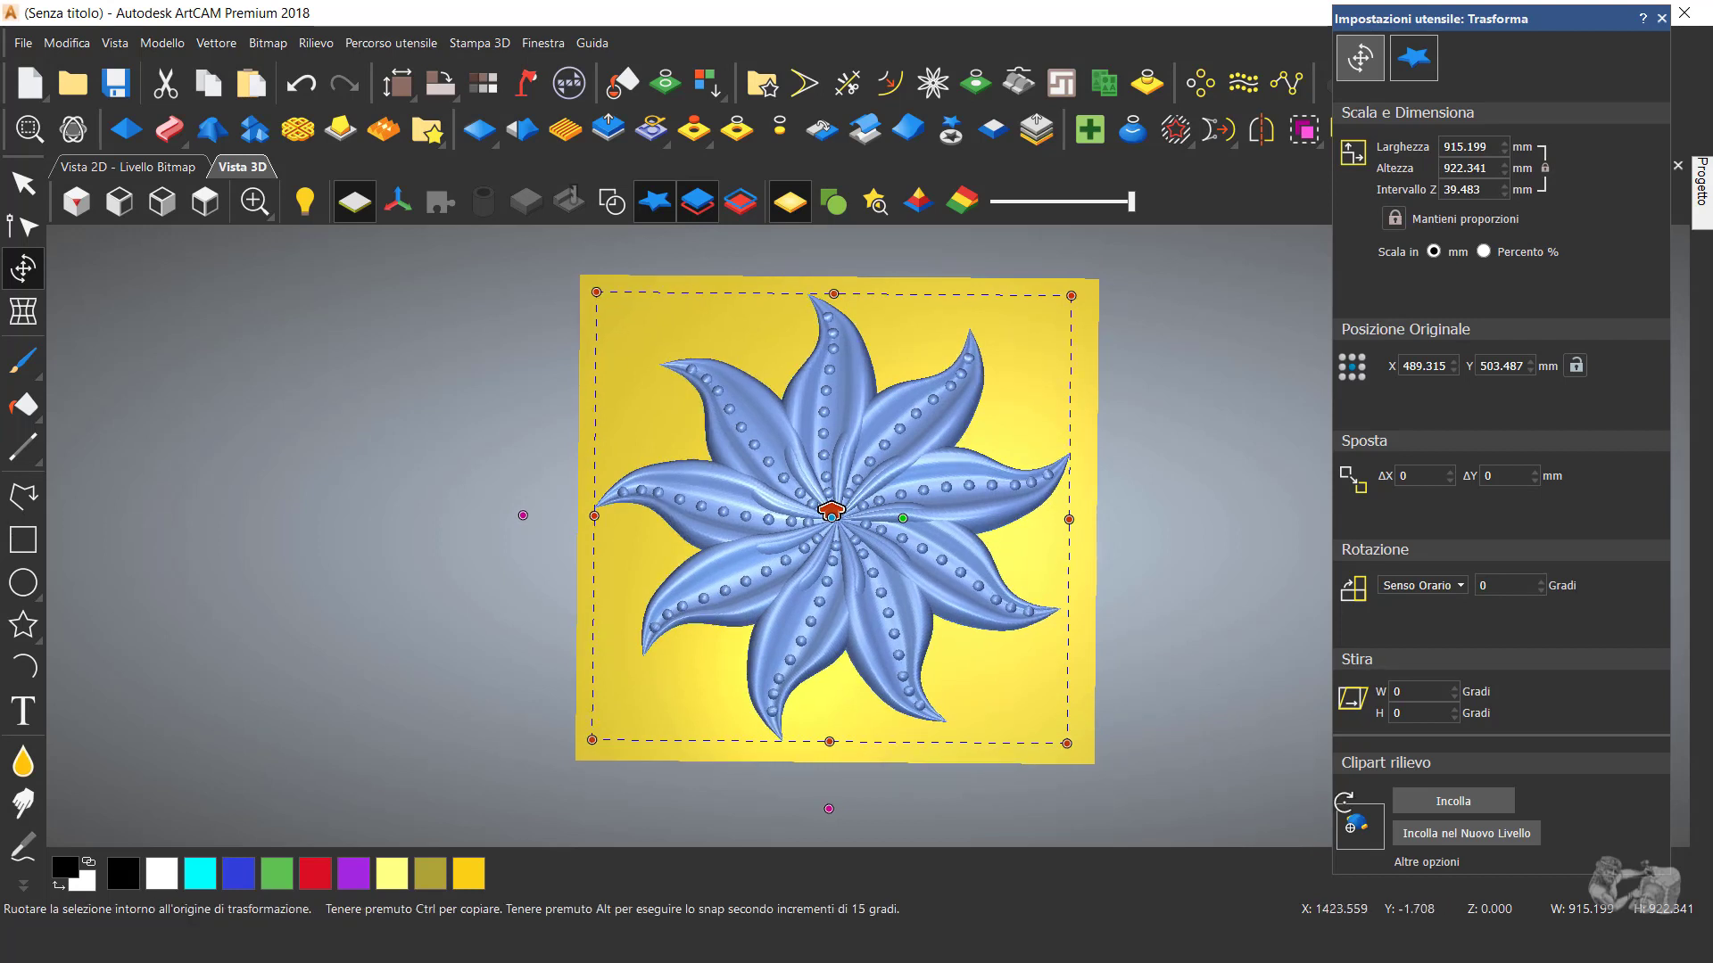
pyautogui.click(1499, 839)
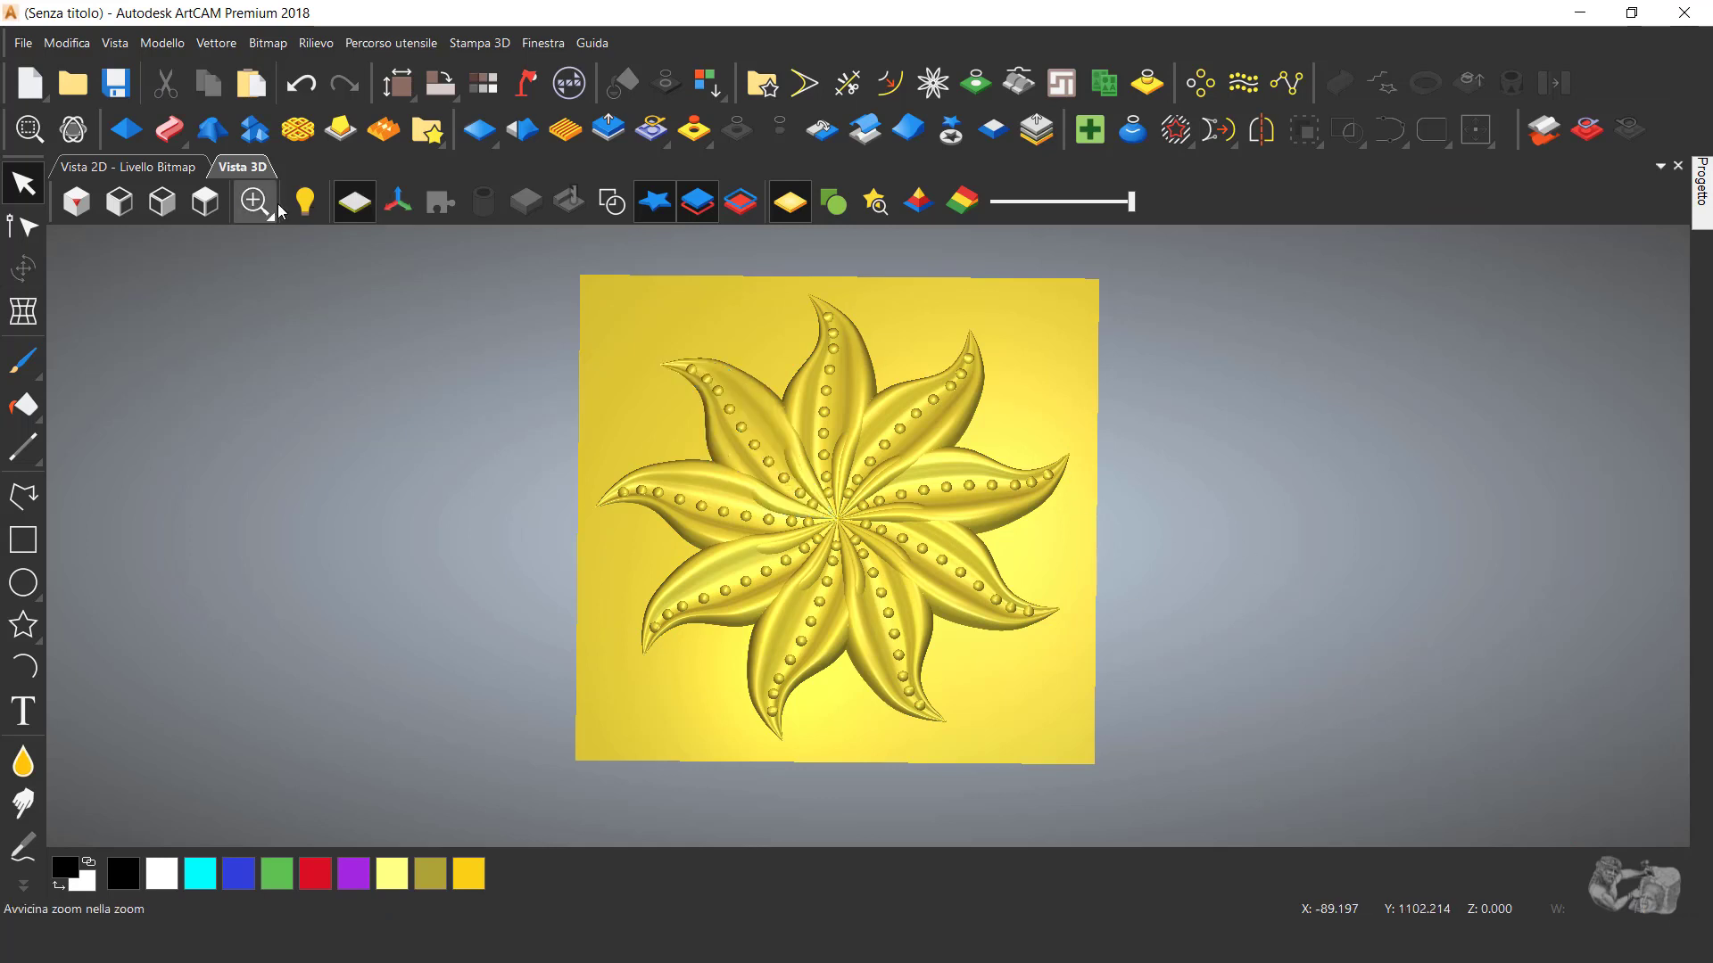
pyautogui.click(364, 207)
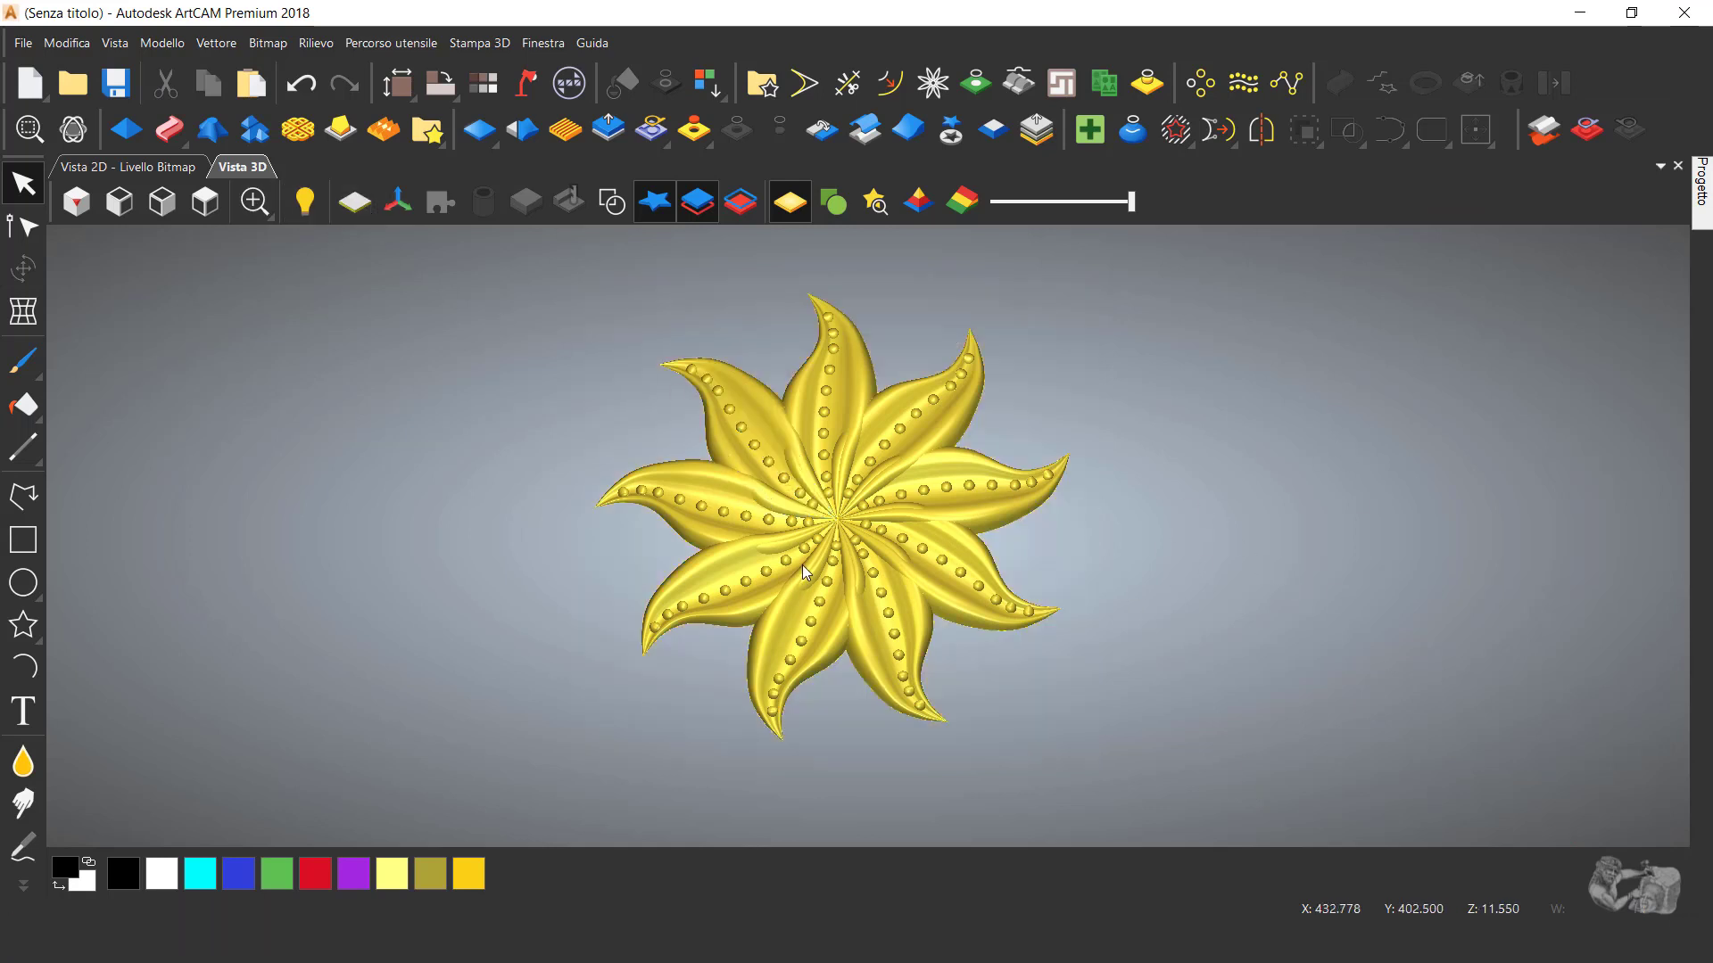
pyautogui.moveTo(801, 565); pyautogui.dragTo(685, 613)
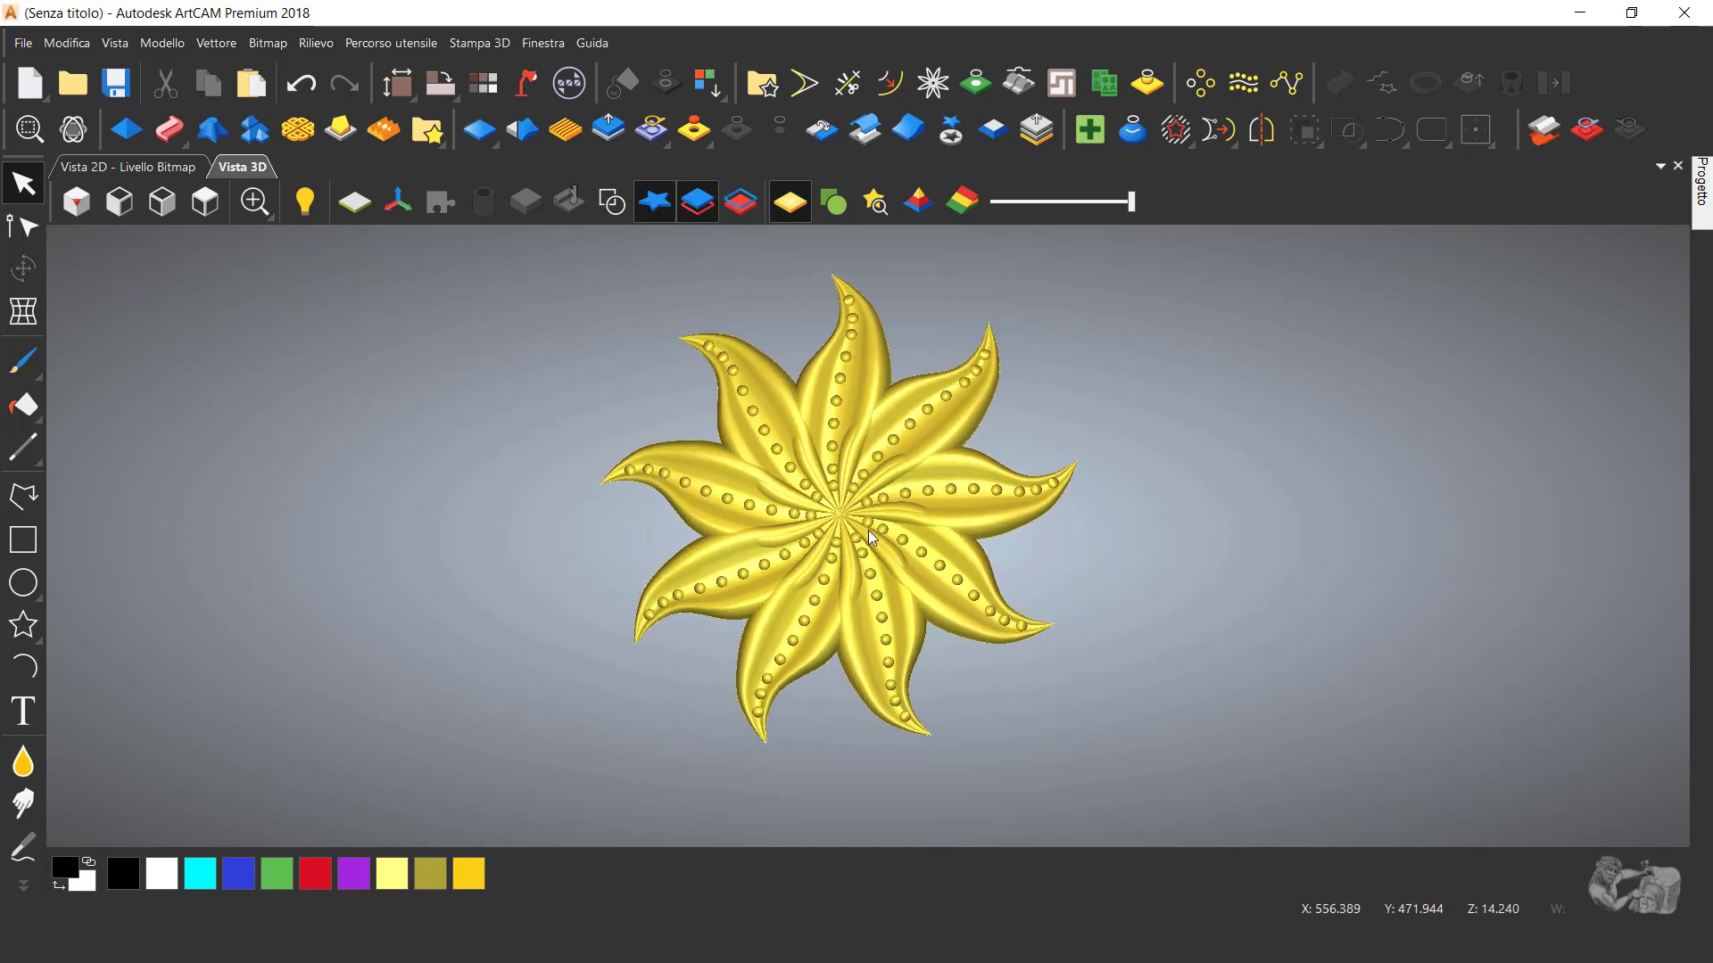
pyautogui.scroll(-2, 859, 527)
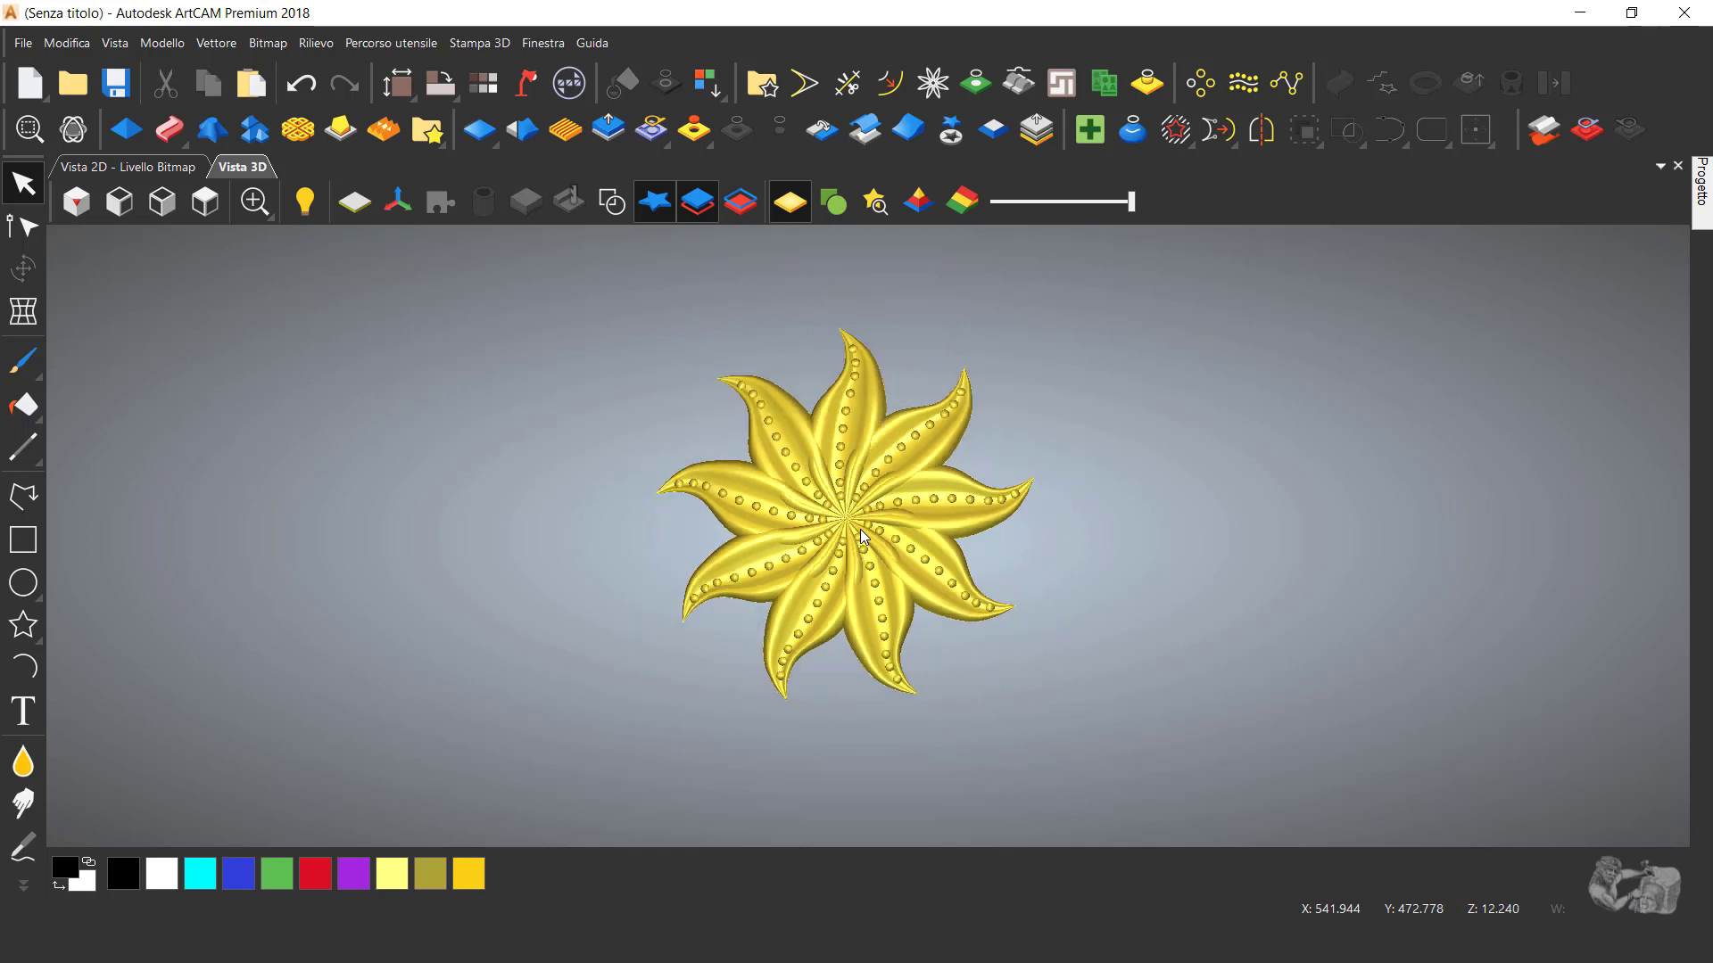
pyautogui.click(202, 216)
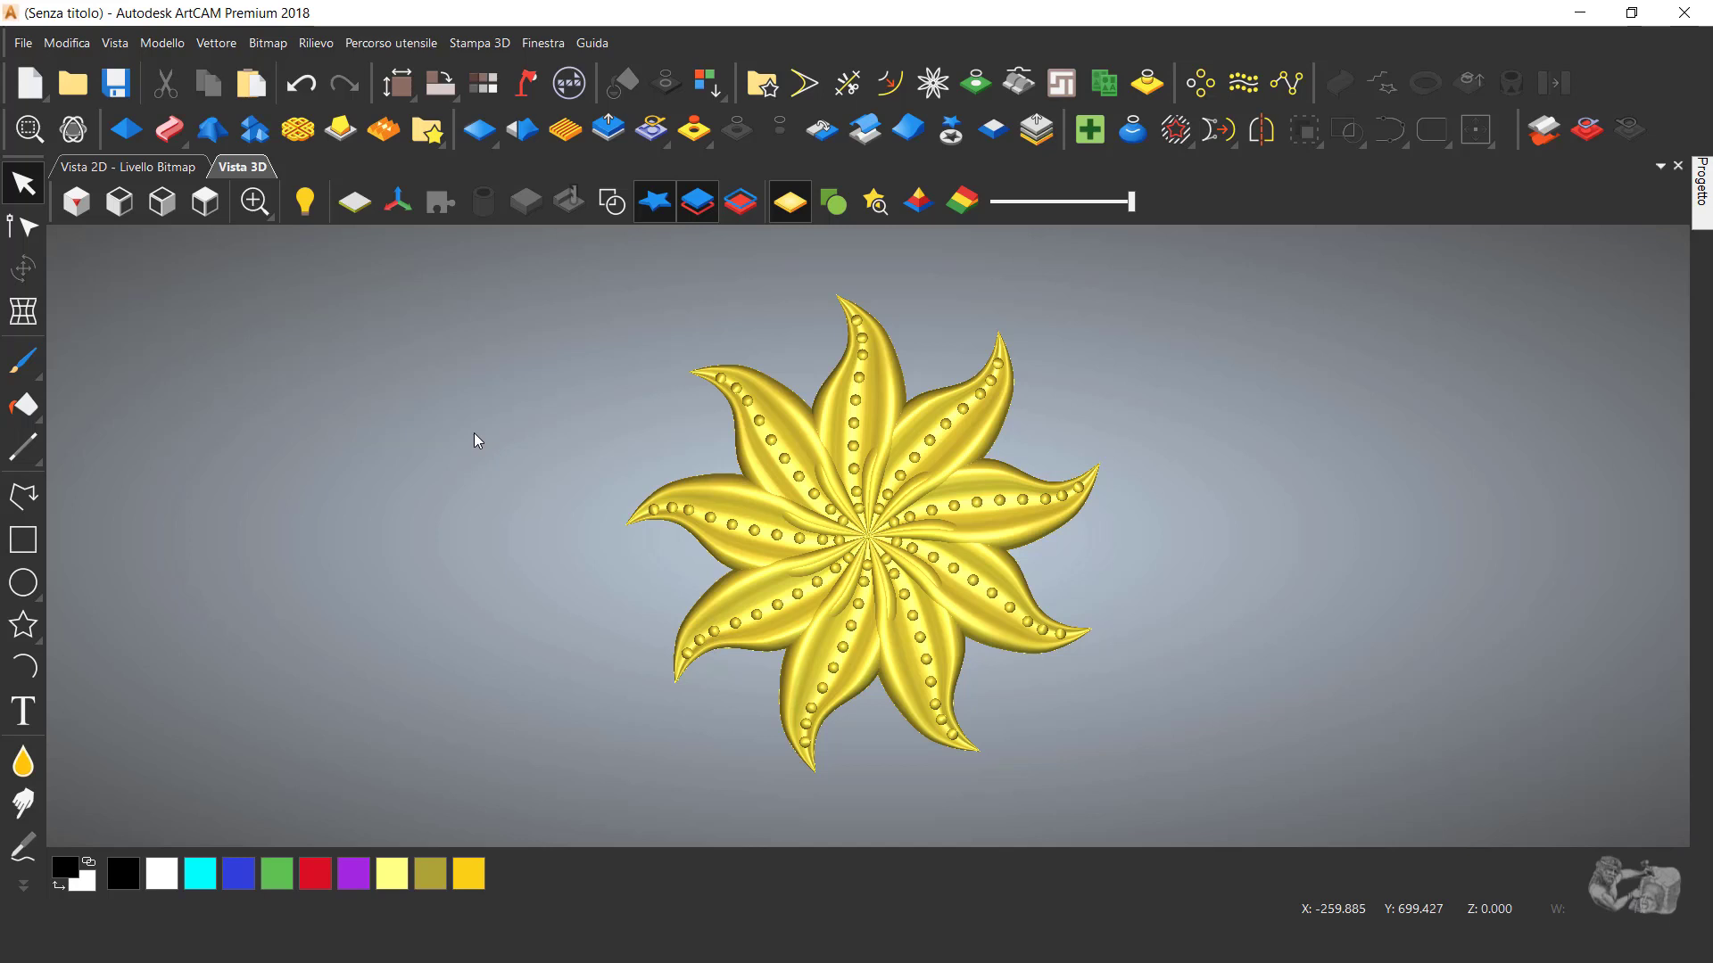
# - In the 2D view, draw a circle about 51 mm in diameter centred on the leaf's lower tip, at the flower's centre
pyautogui.press('F2')
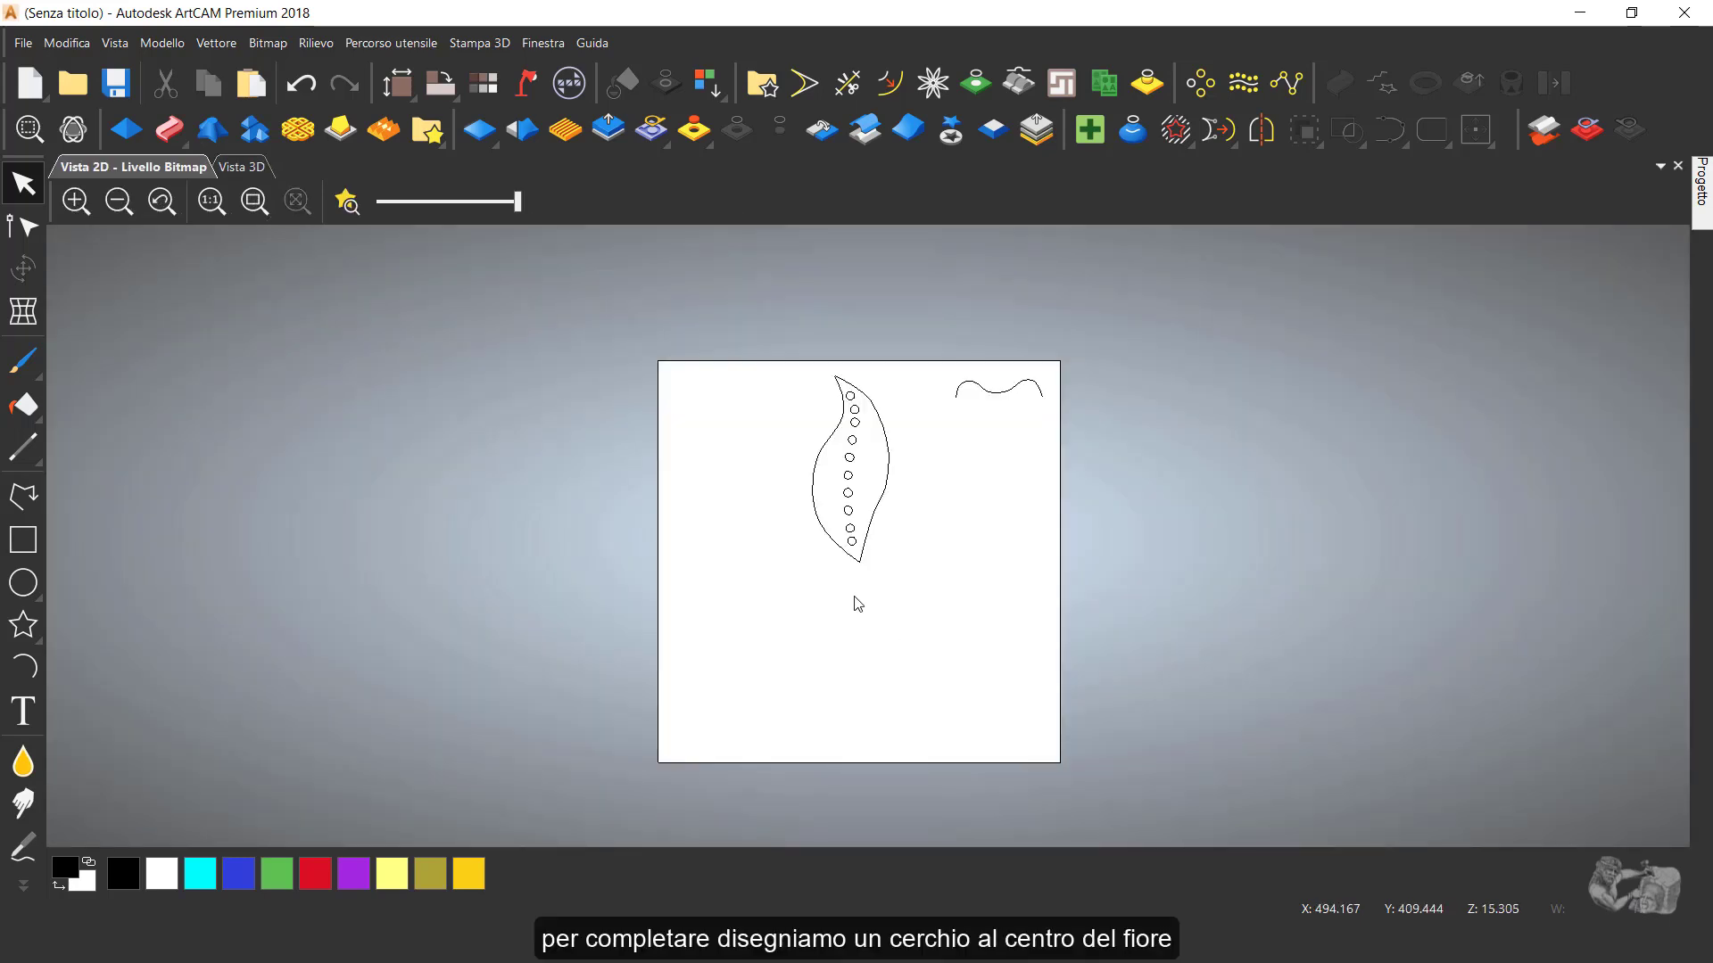
pyautogui.scroll(3, 860, 581)
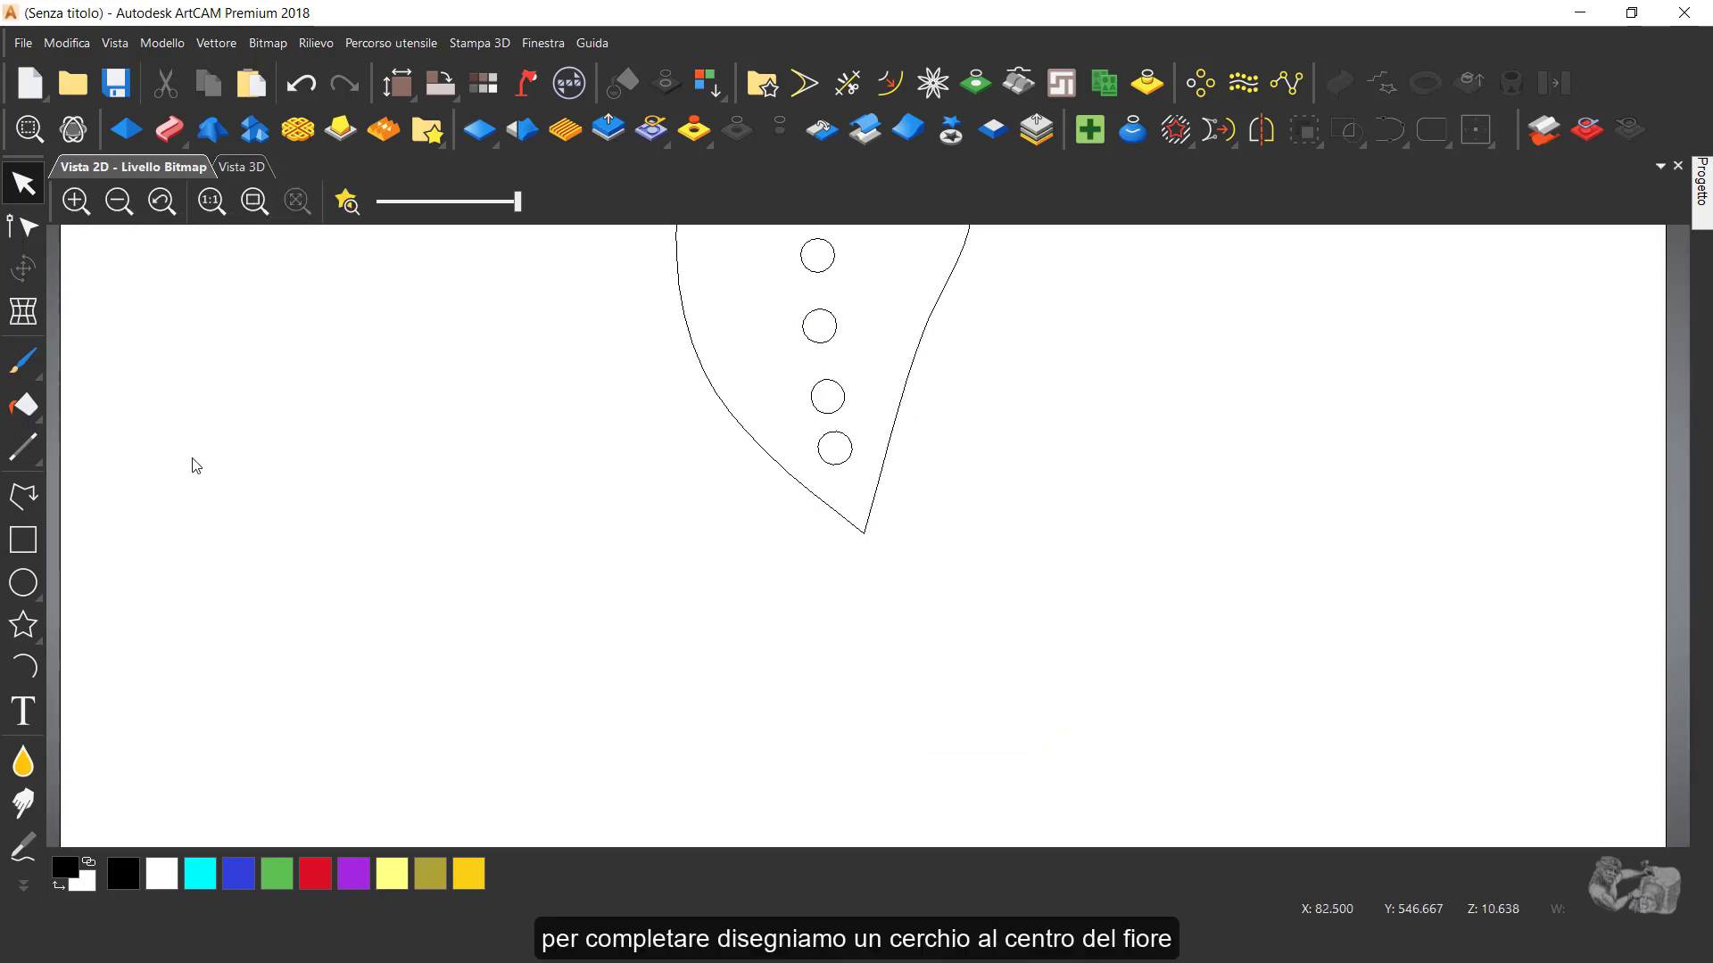
pyautogui.click(25, 584)
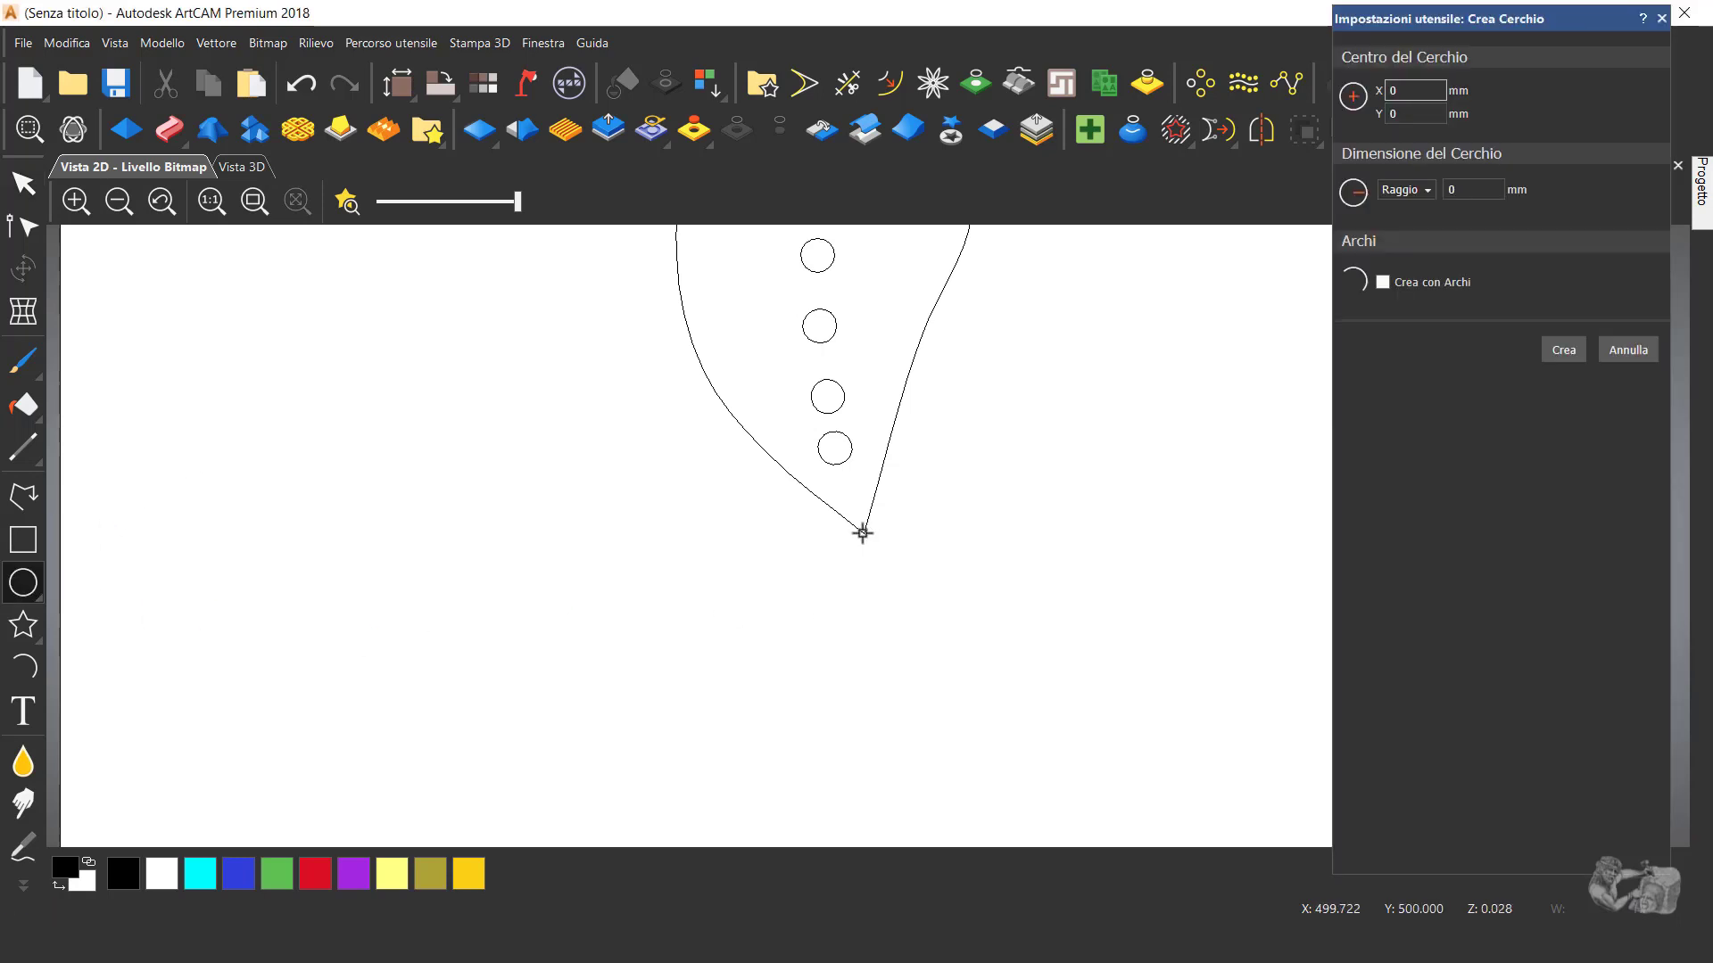
pyautogui.moveTo(861, 534); pyautogui.dragTo(866, 576)
pyautogui.press('Escape')
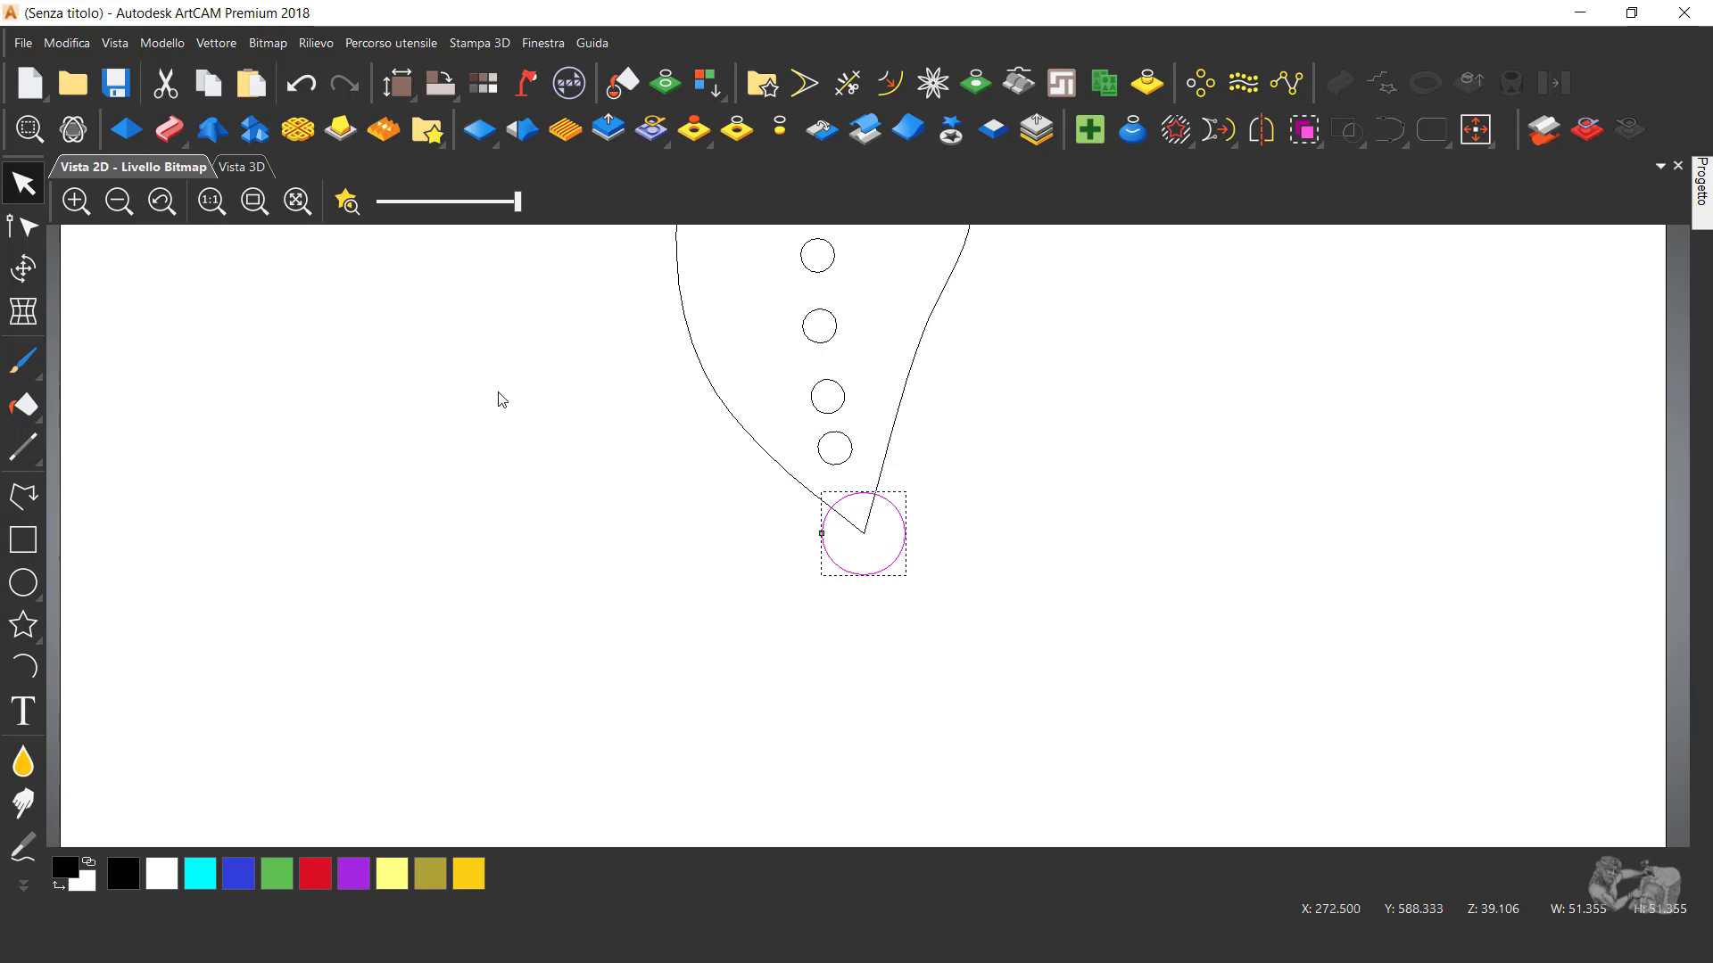
# - Start shape editing on the central circle in the 3D view, with a Rotondo profile and an angle of 90
pyautogui.press('F3')
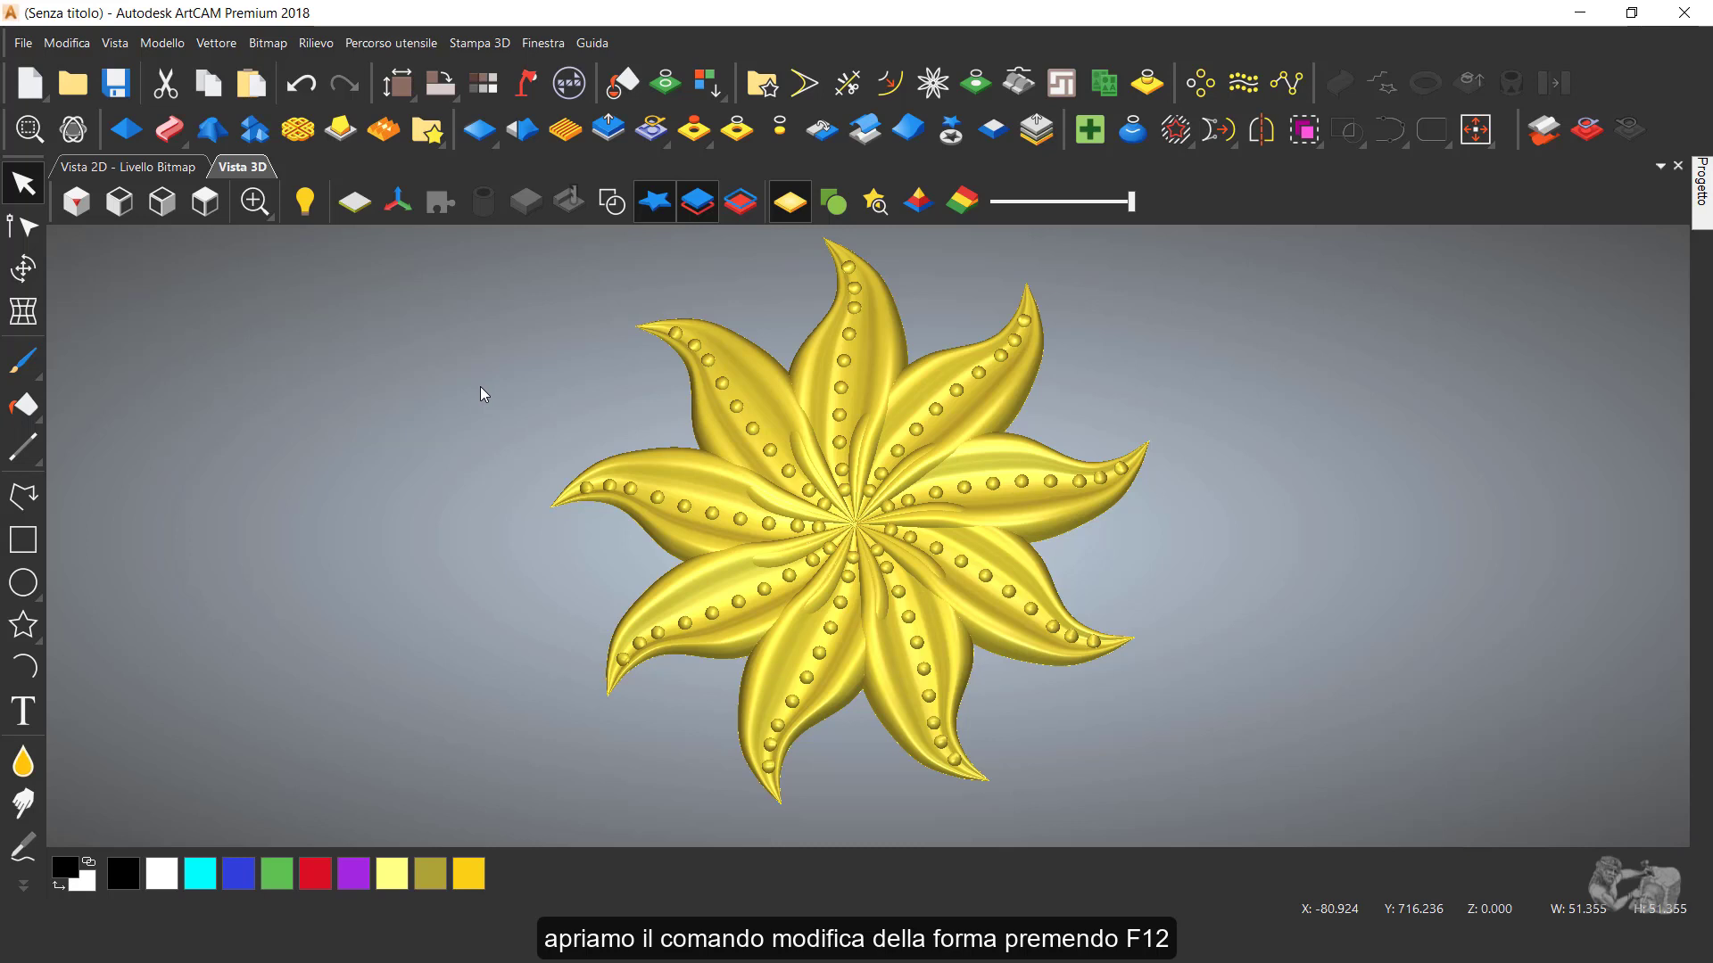
pyautogui.press('F12')
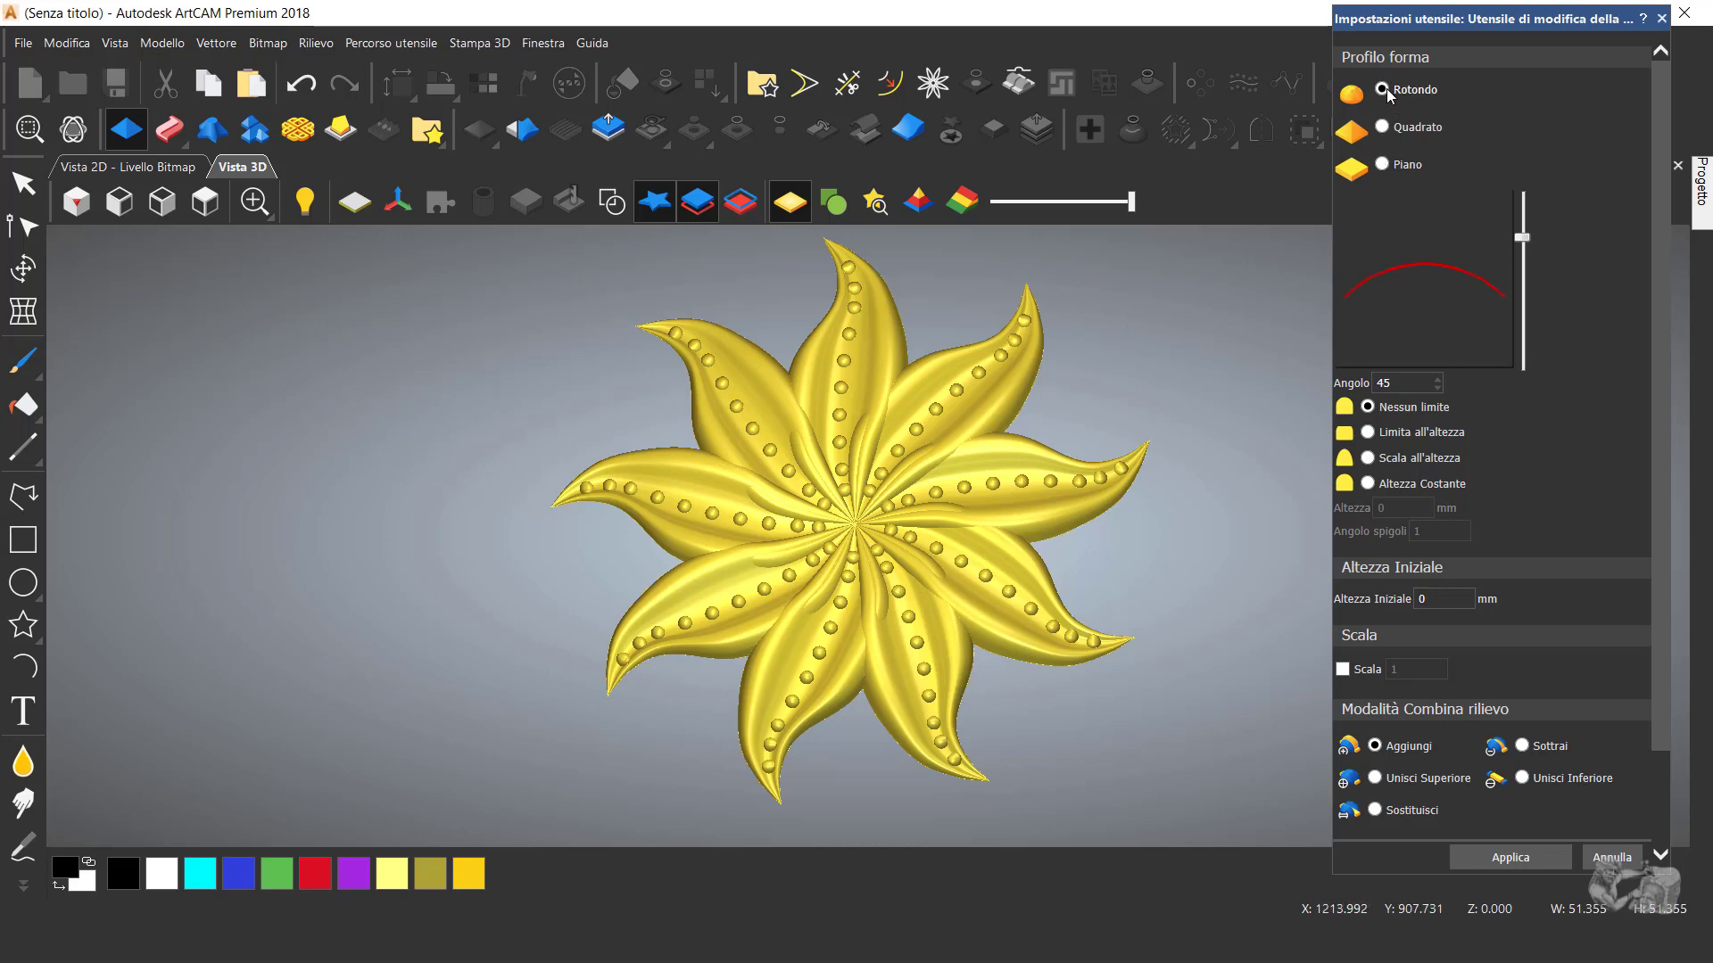
pyautogui.scroll(2, 861, 557)
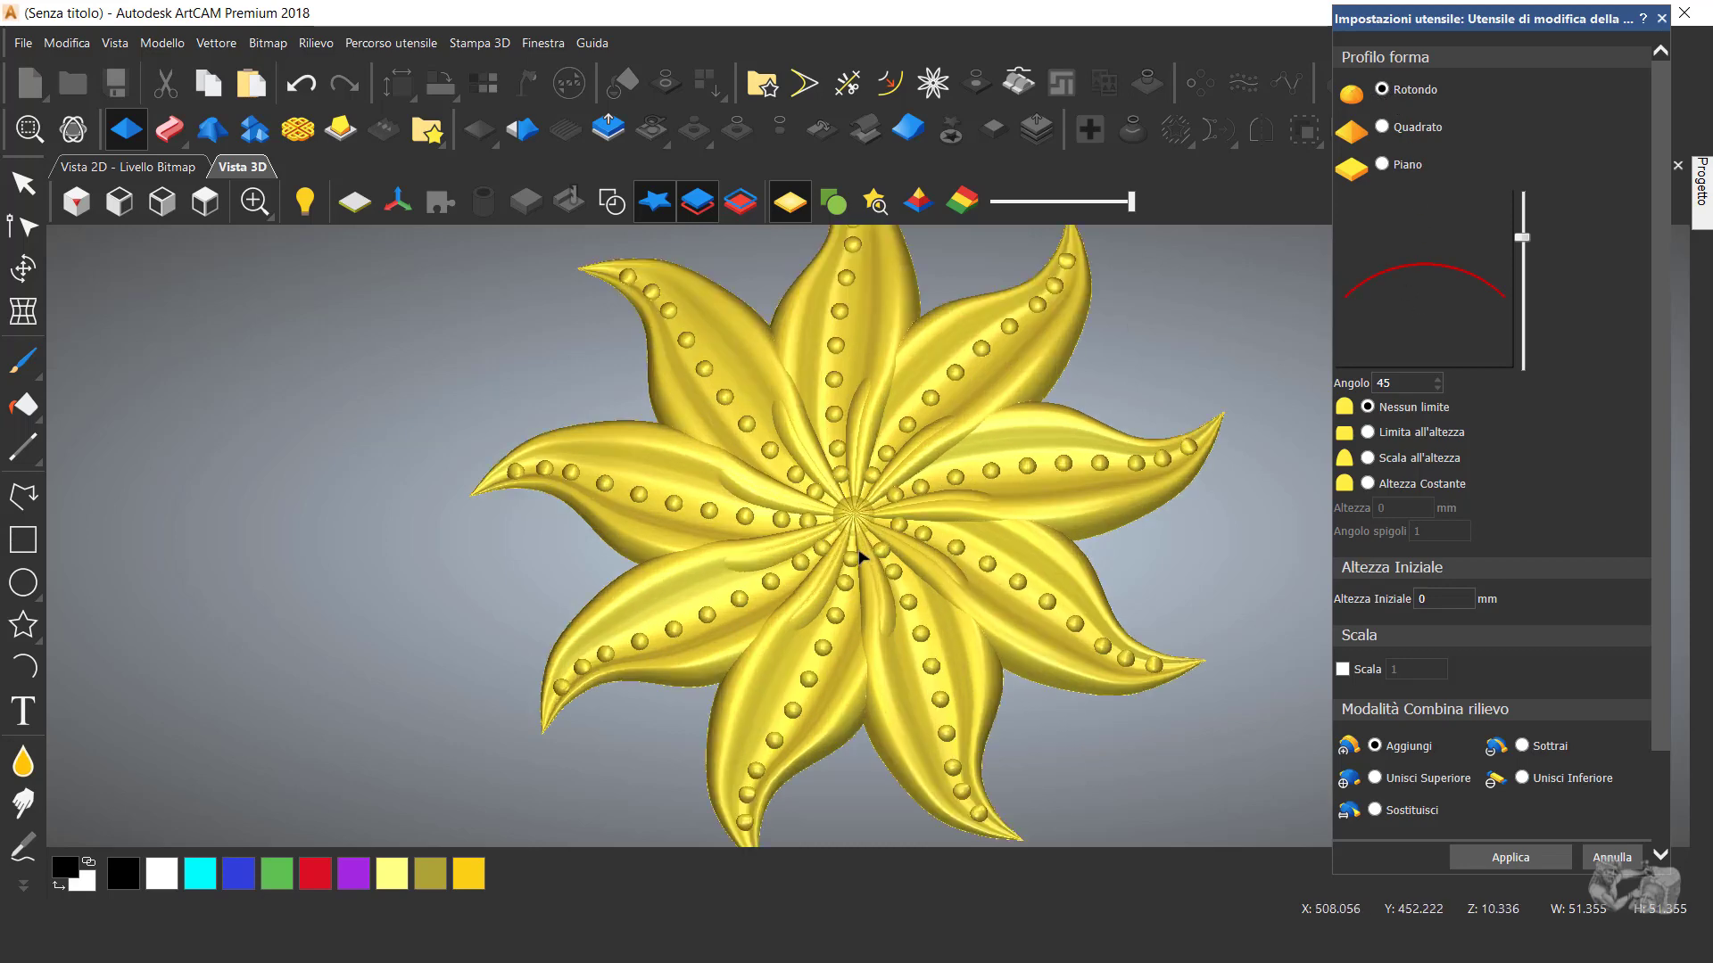
pyautogui.scroll(3, 861, 557)
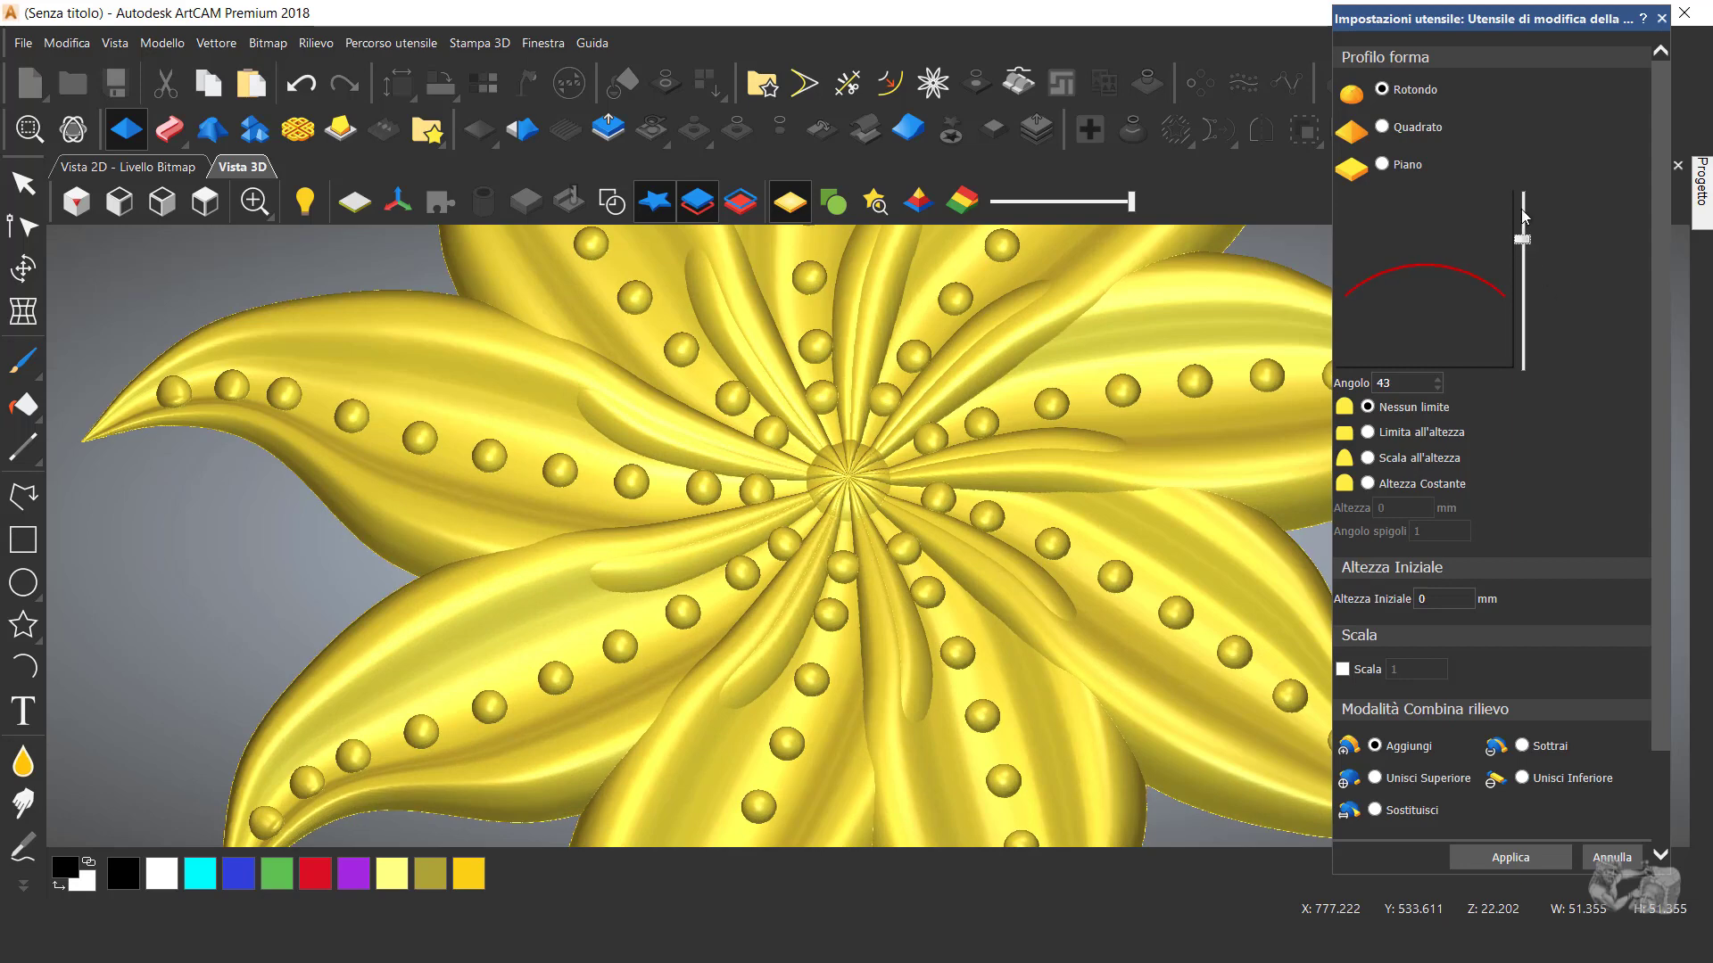
pyautogui.moveTo(1522, 214); pyautogui.dragTo(1442, 143)
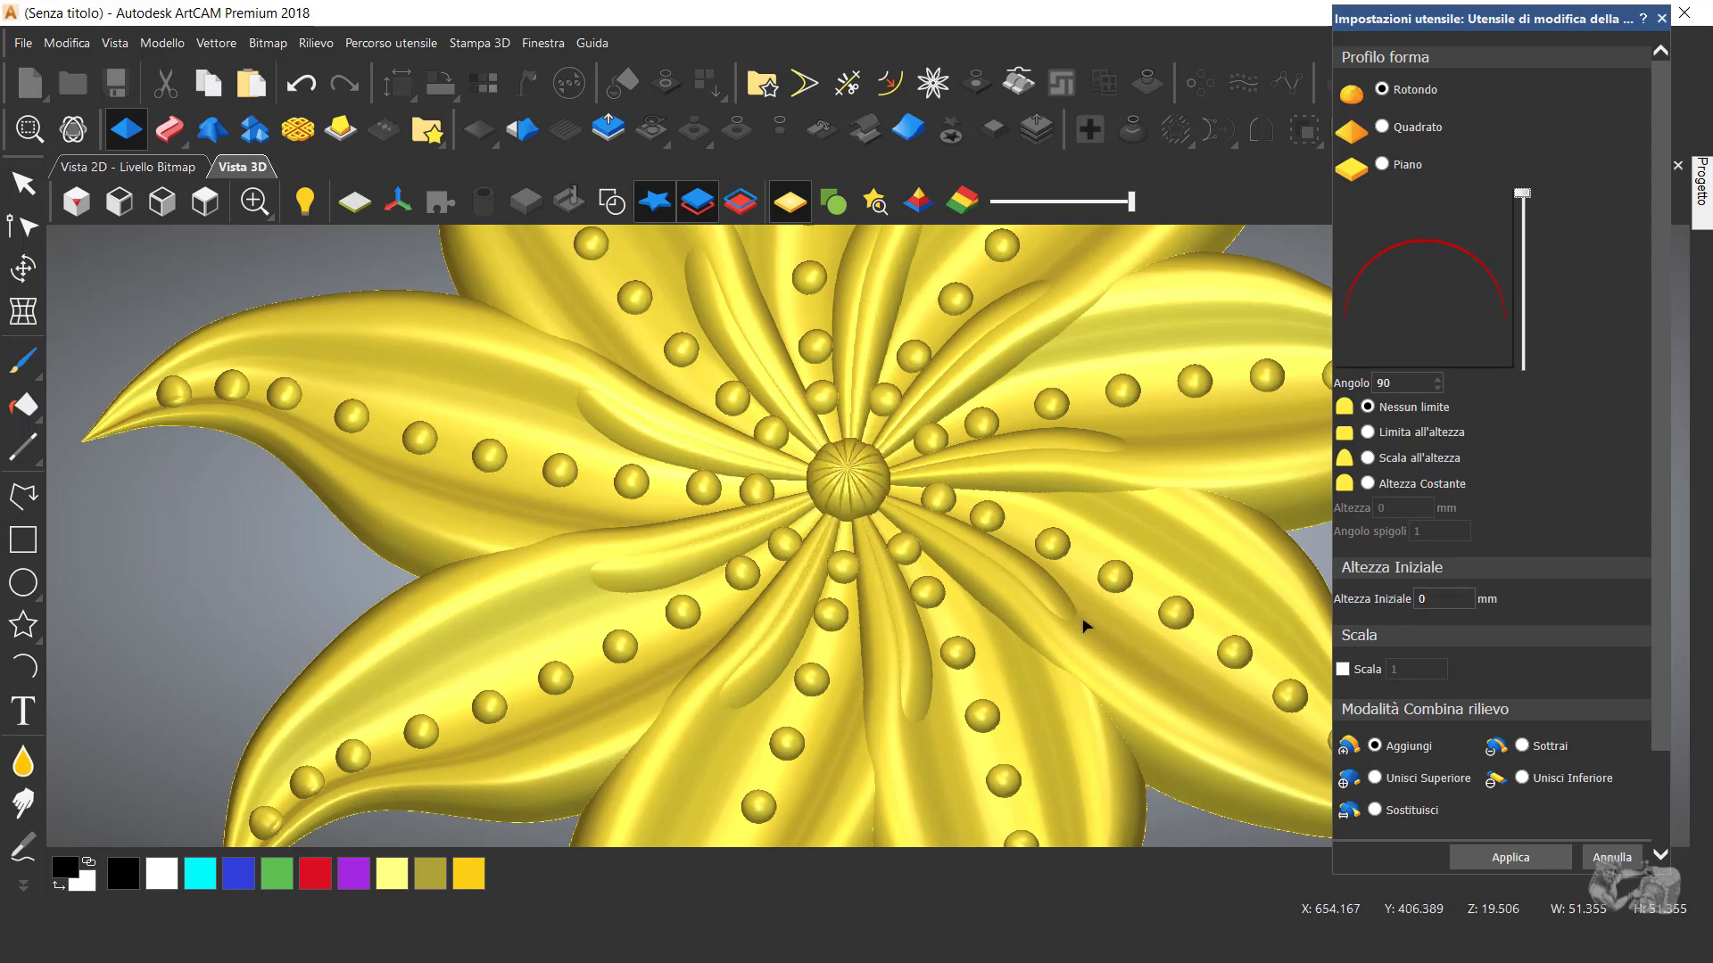
pyautogui.scroll(2, 859, 518)
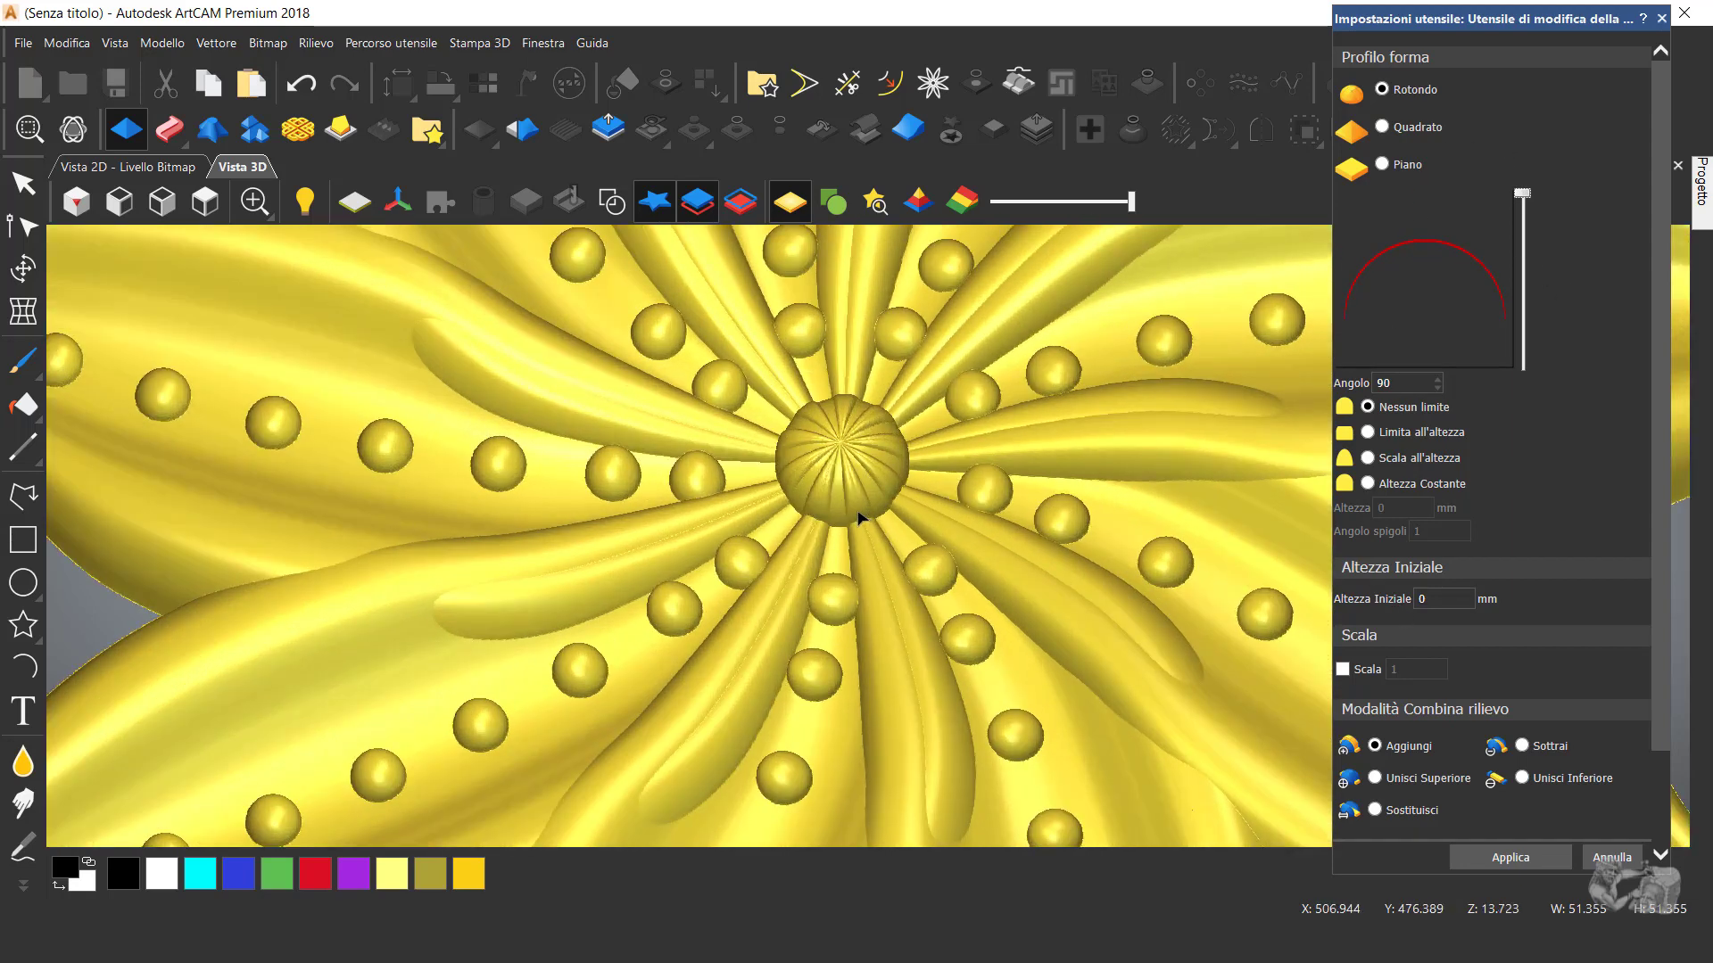
pyautogui.scroll(2, 874, 537)
pyautogui.moveTo(887, 537)
pyautogui.mouseDown()
pyautogui.moveTo(906, 542)
pyautogui.moveTo(865, 551)
pyautogui.moveTo(934, 580)
pyautogui.mouseUp()
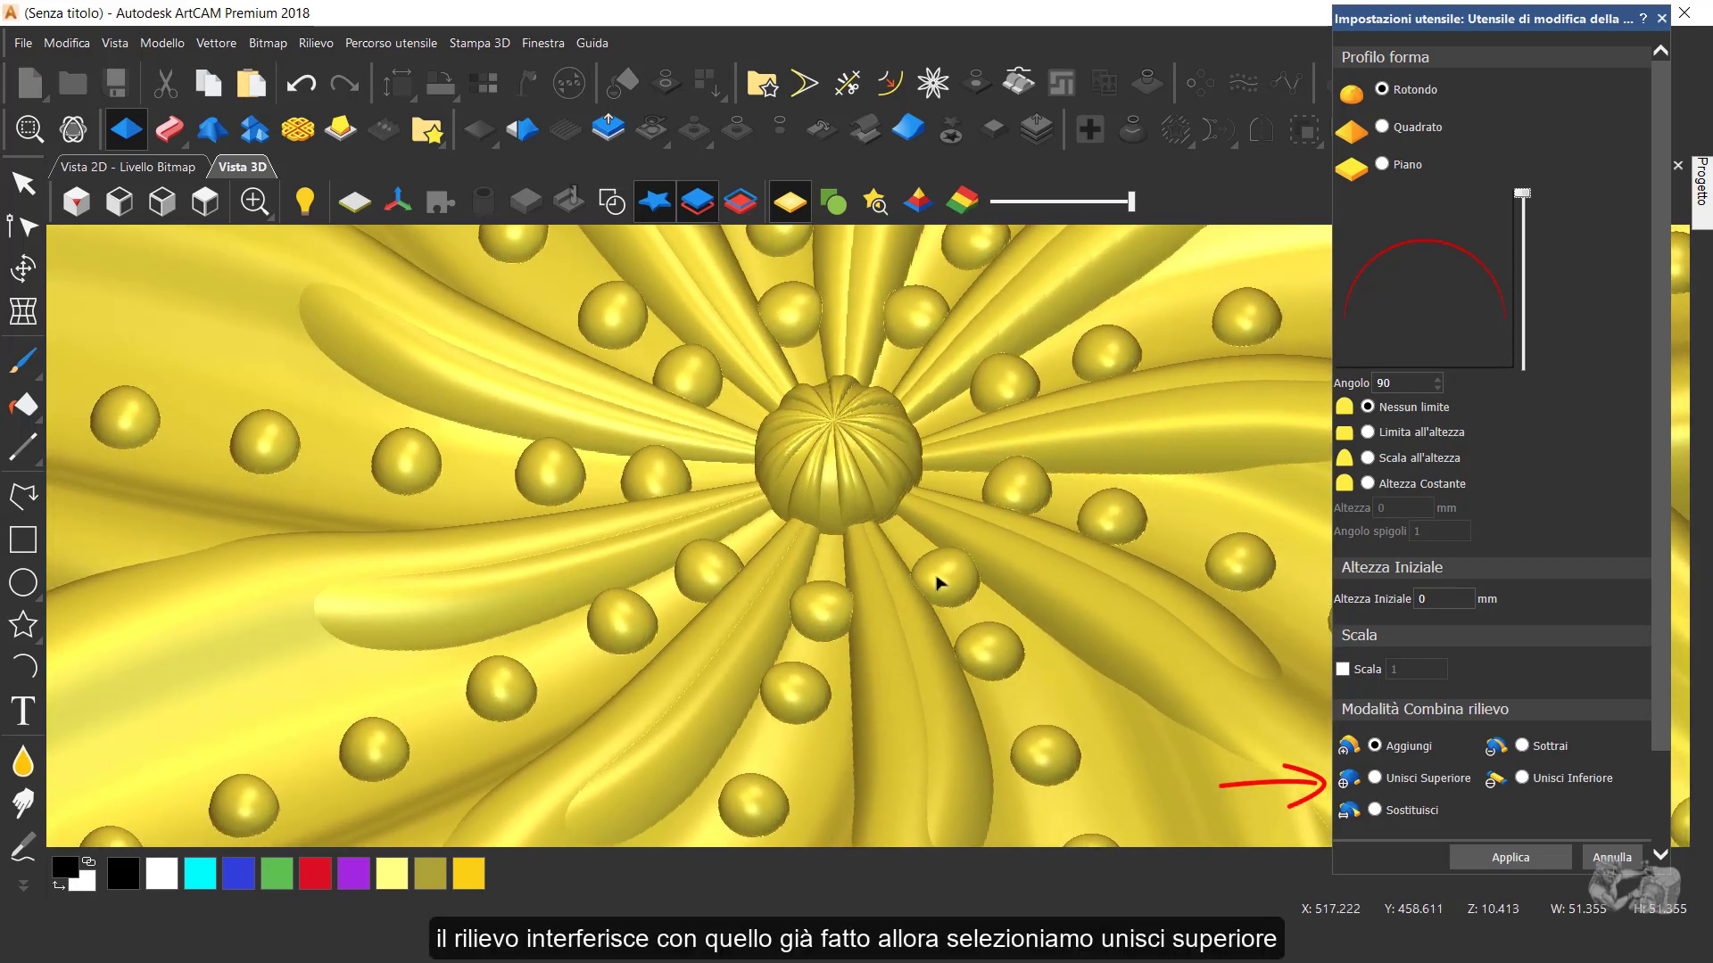
# - Apply the central dome to the flower relief in Unisci Superiore mode and finish the shape editing
pyautogui.click(1376, 780)
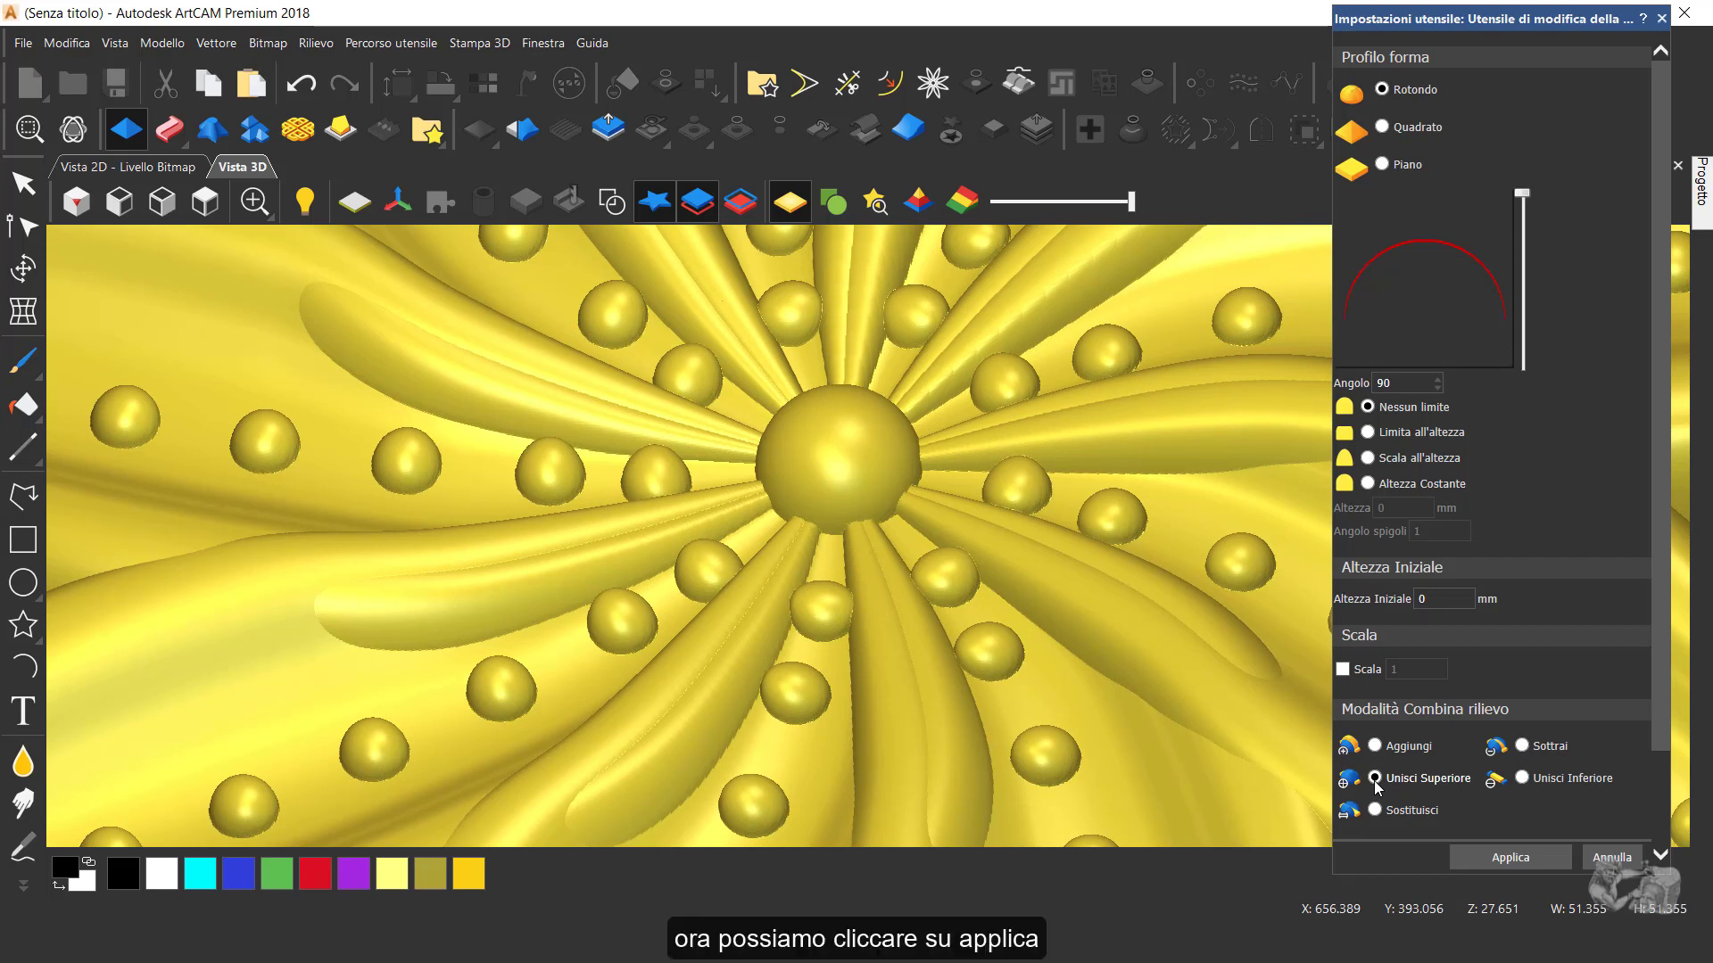
pyautogui.click(1509, 859)
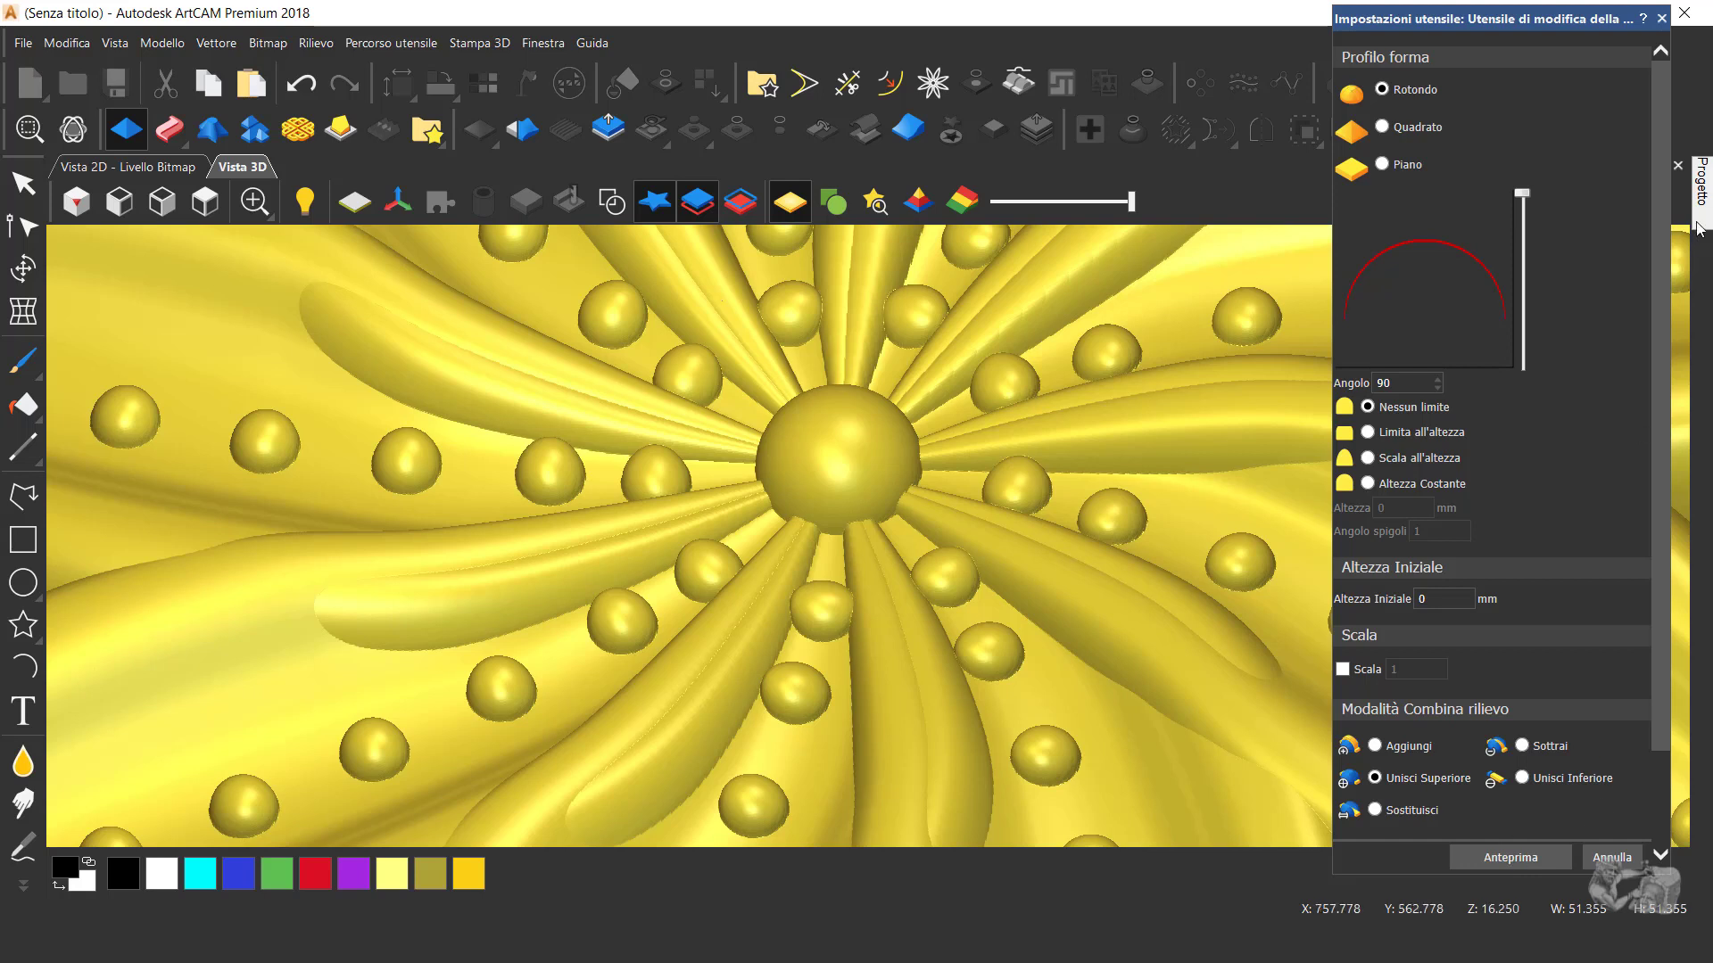
pyautogui.click(1661, 18)
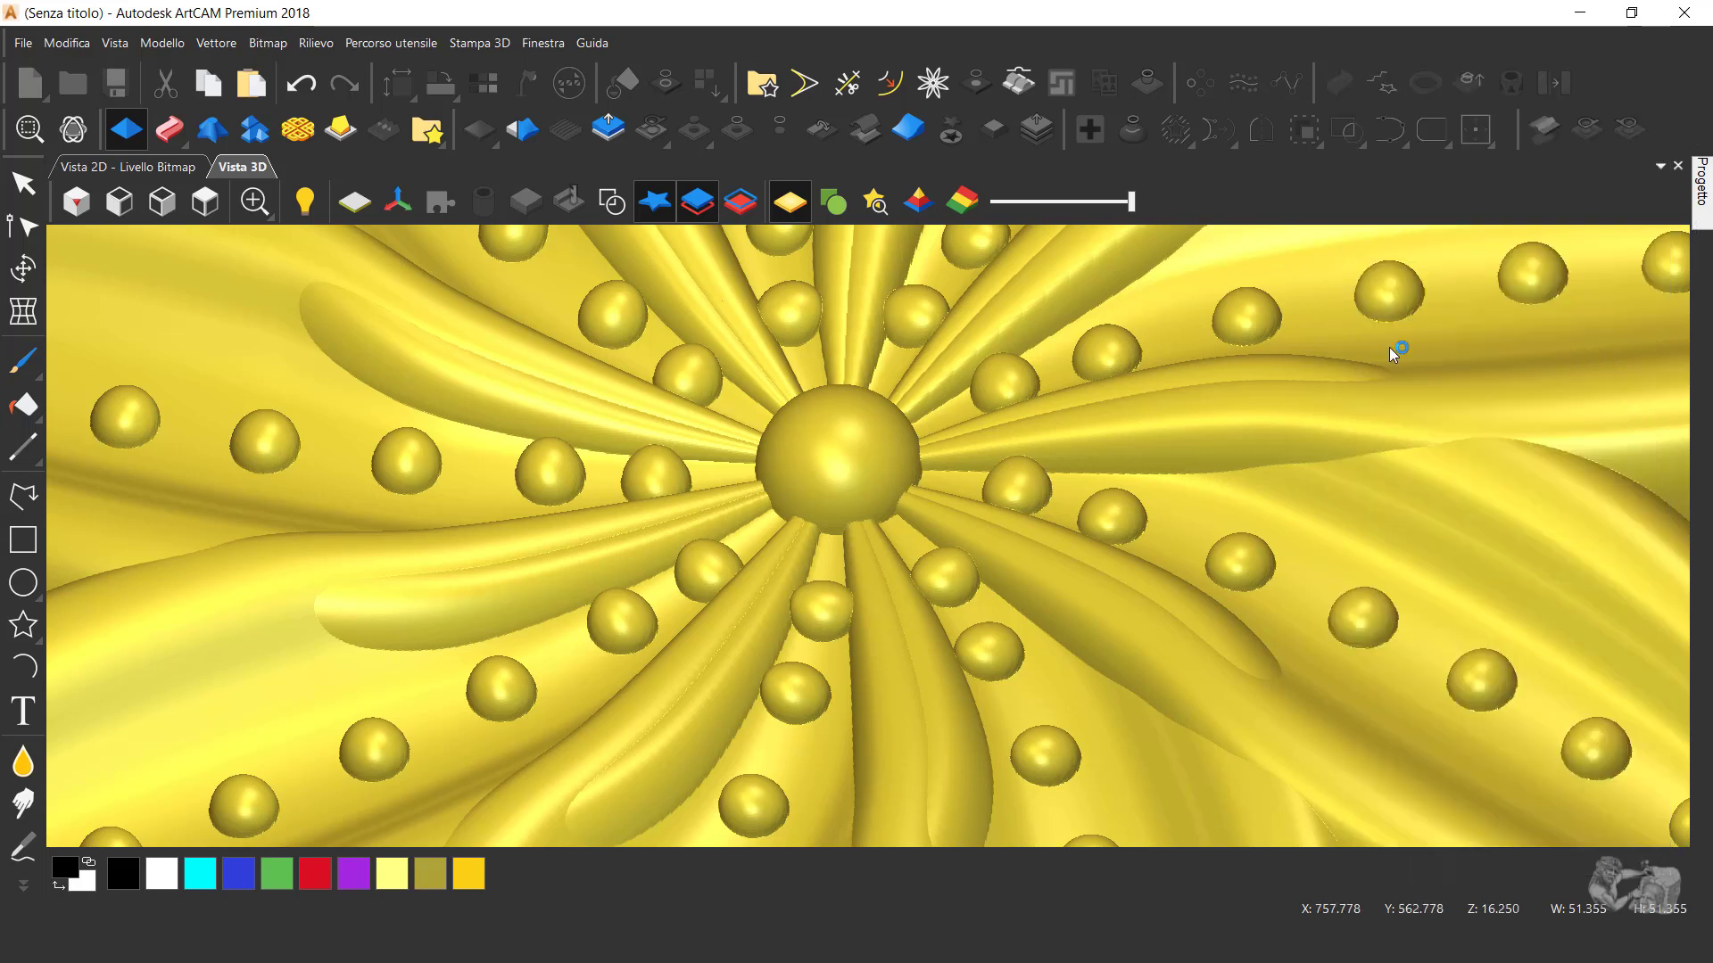
pyautogui.click(205, 201)
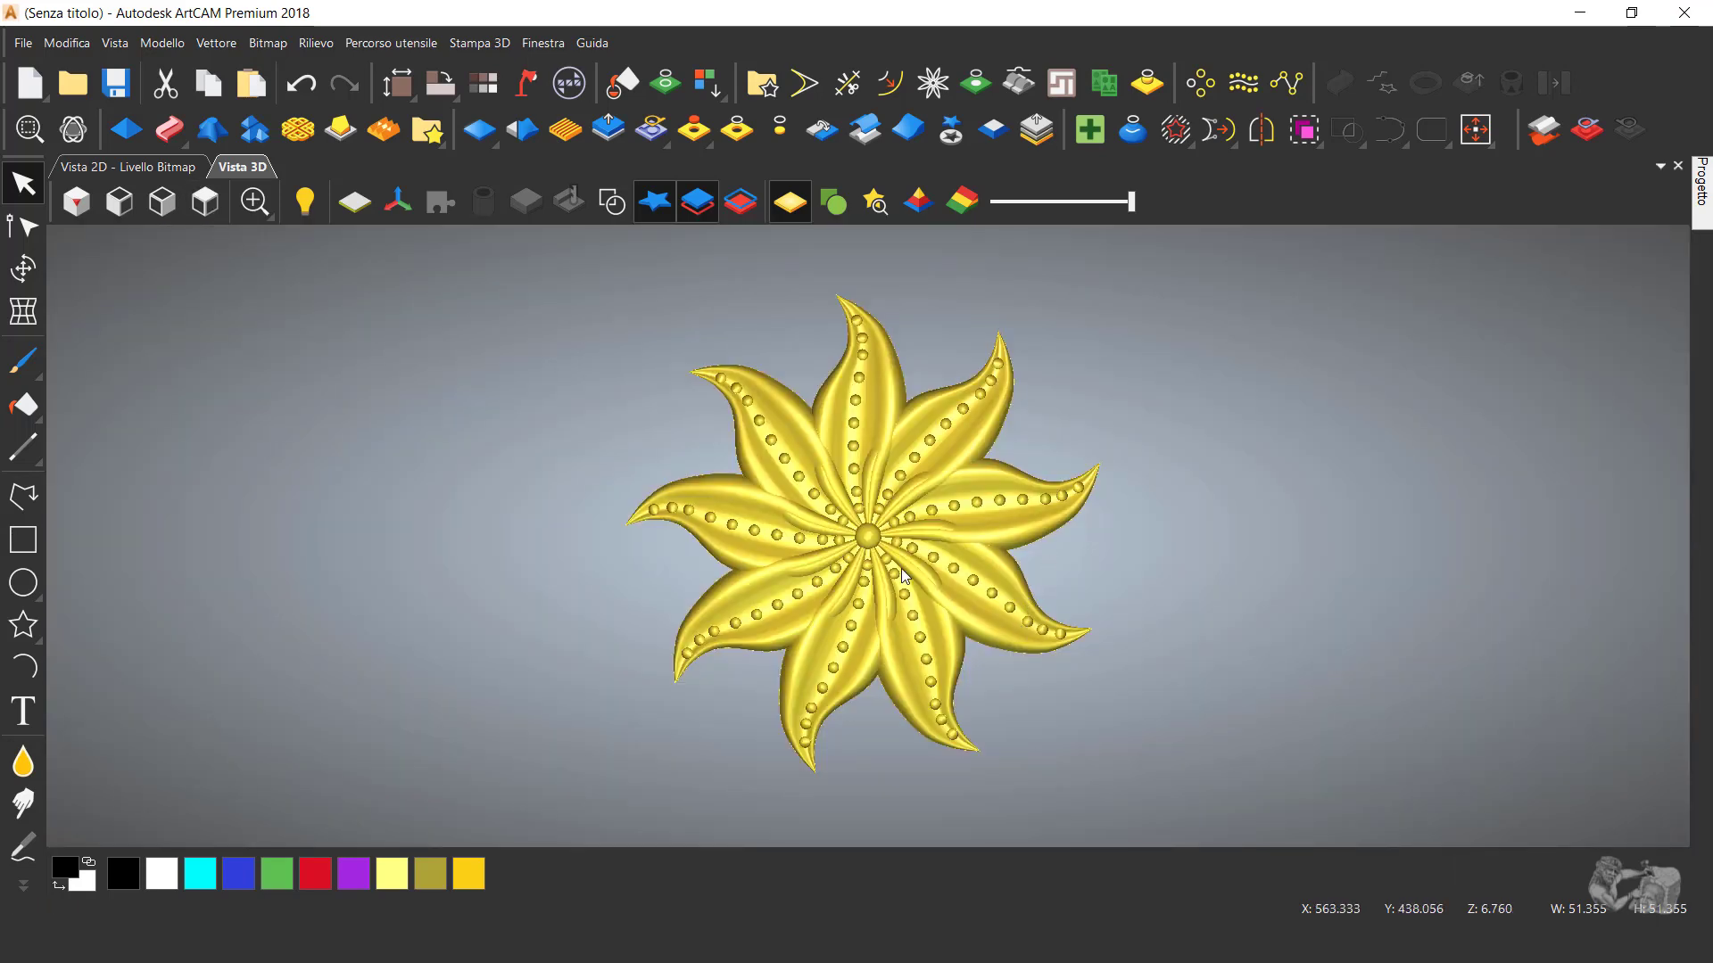
pyautogui.scroll(1, 901, 580)
pyautogui.moveTo(849, 611); pyautogui.dragTo(832, 554)
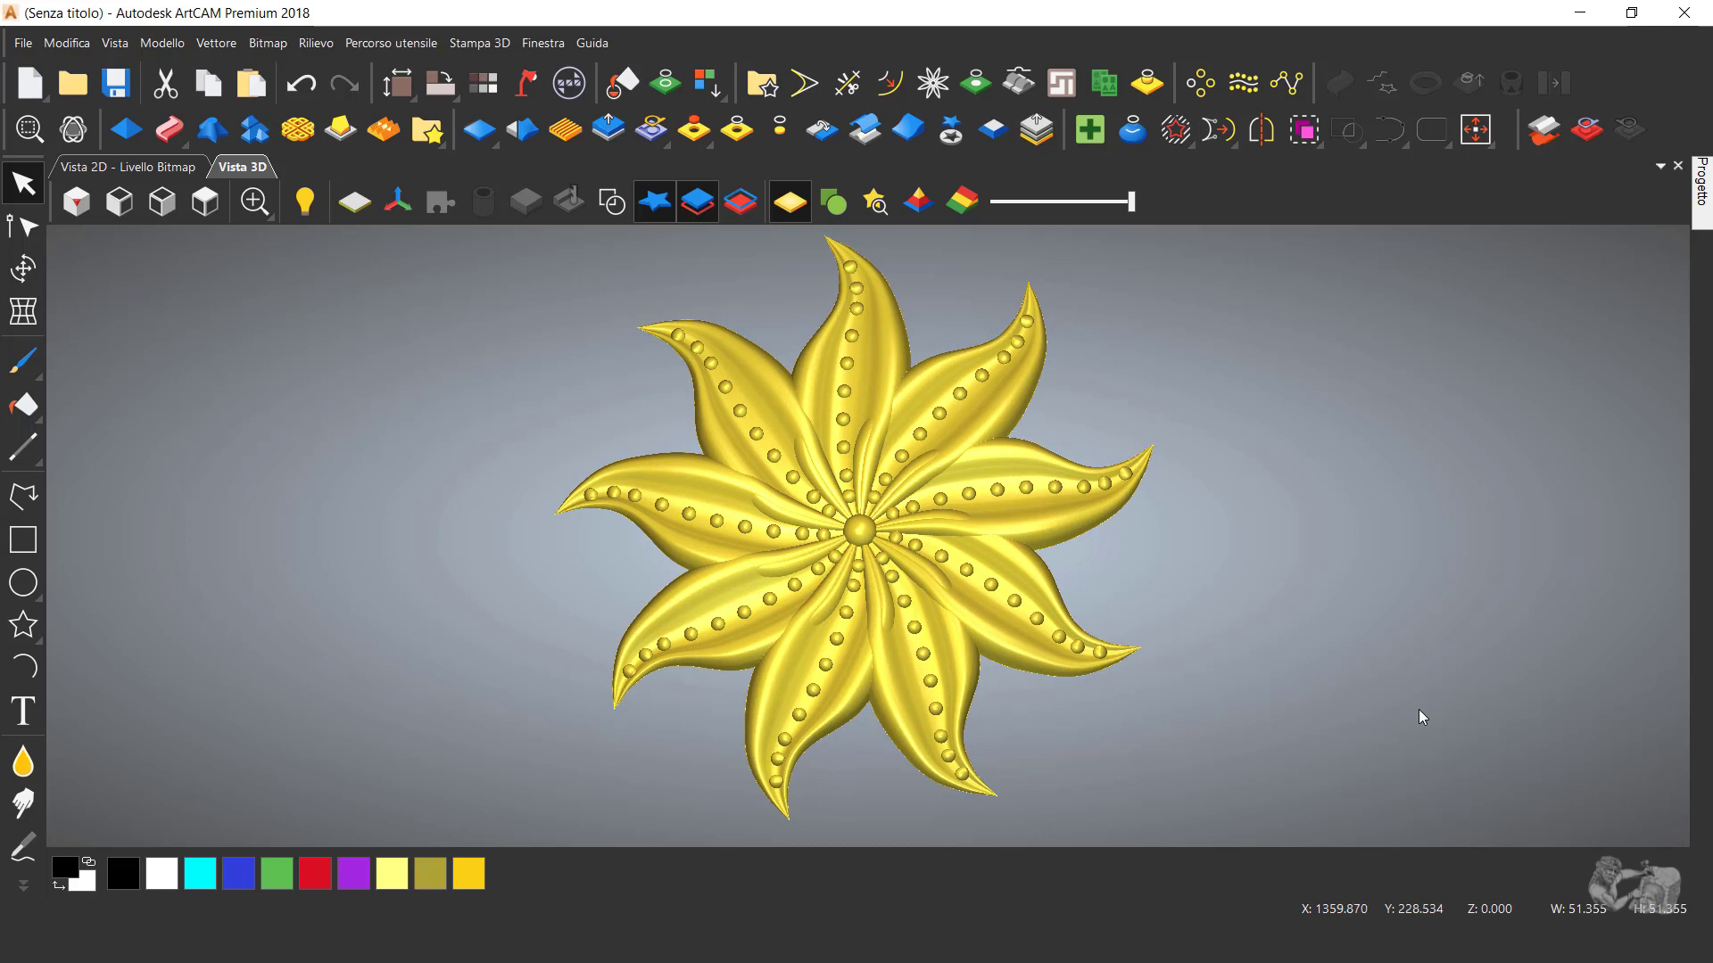